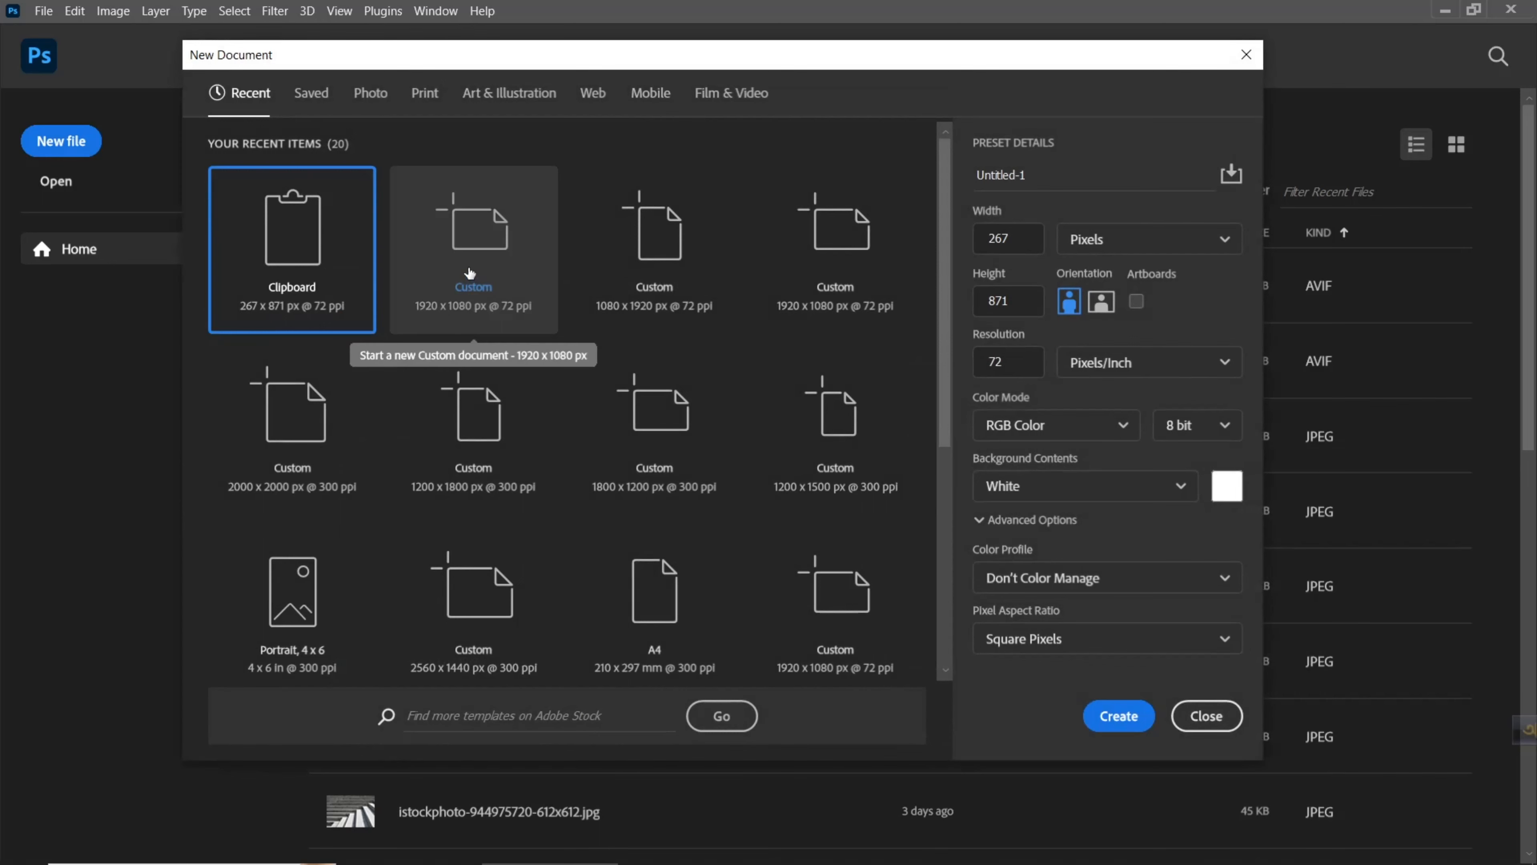
- Create a 1920 x 1080 px document named Youtube Thumbnail Design with a resolution of 300 pixels/inch
{"action": "left_click", "coordinate": [1014, 170]}
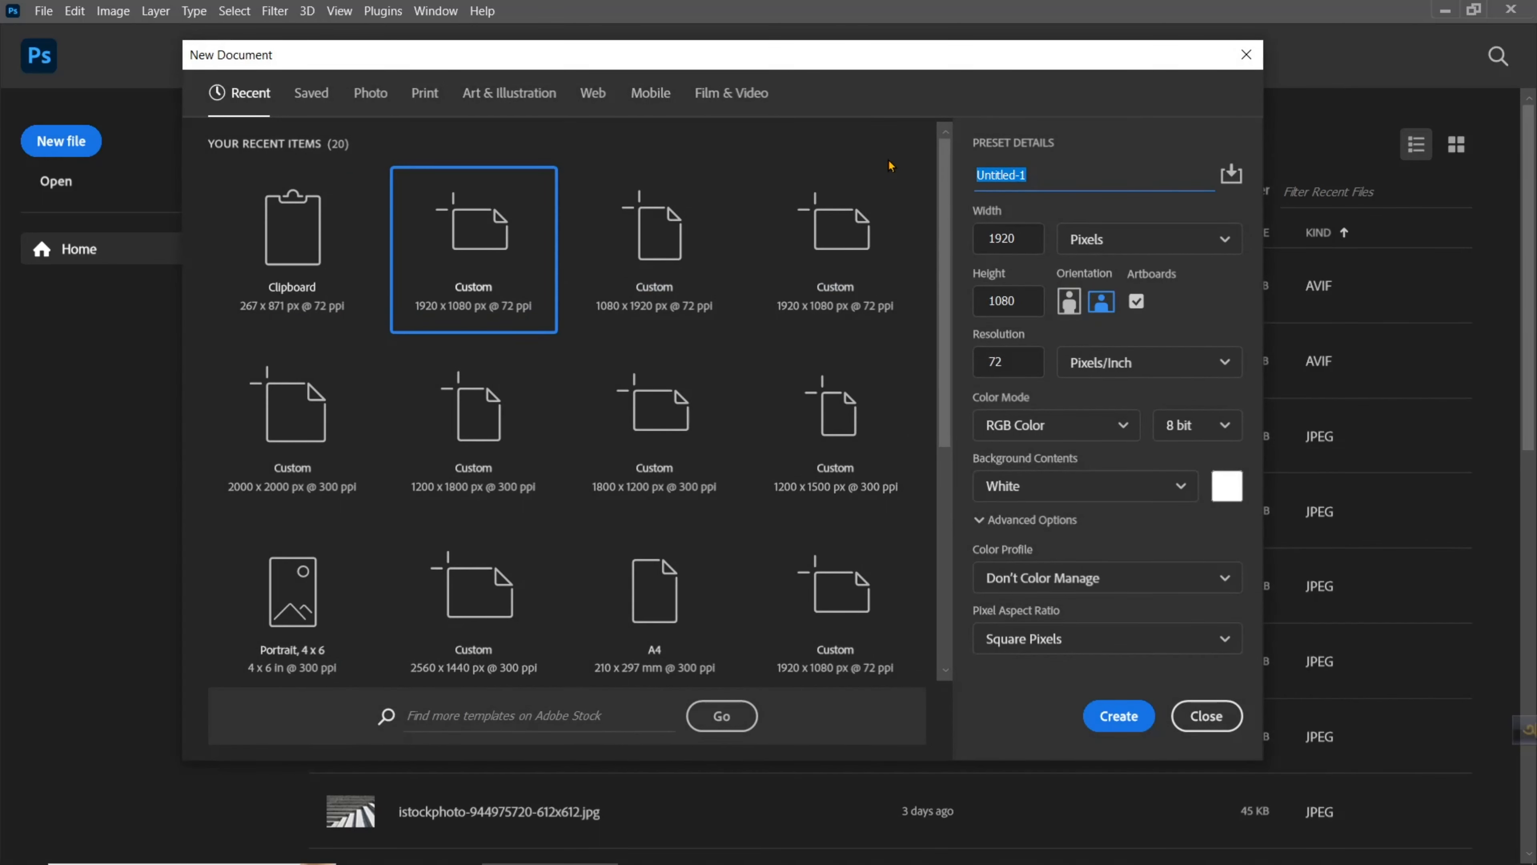
{"action": "type", "text": "Youtube Thum"}
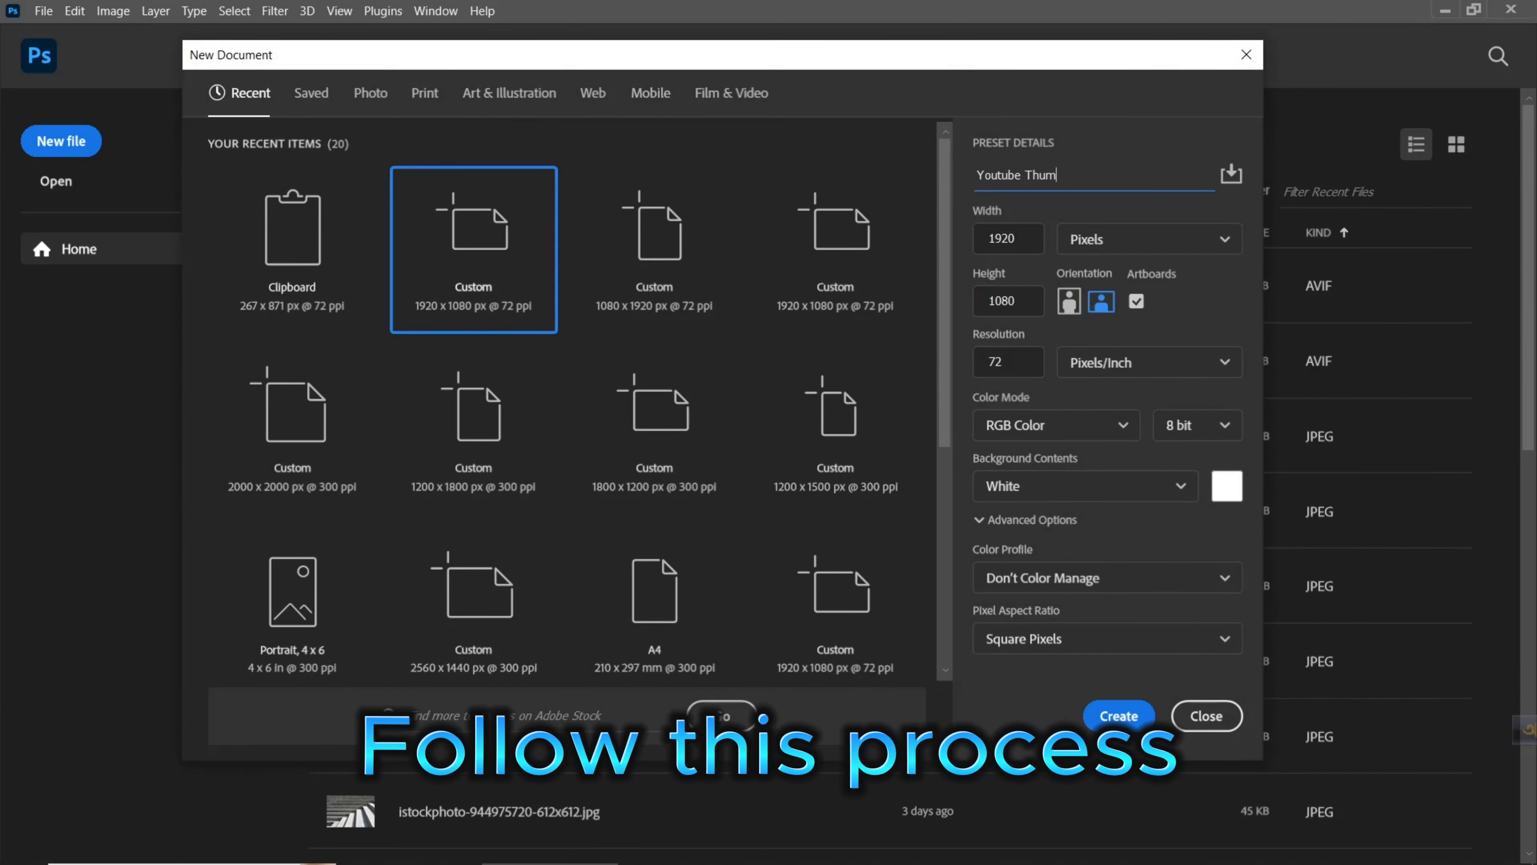
{"action": "type", "text": "bnail Design"}
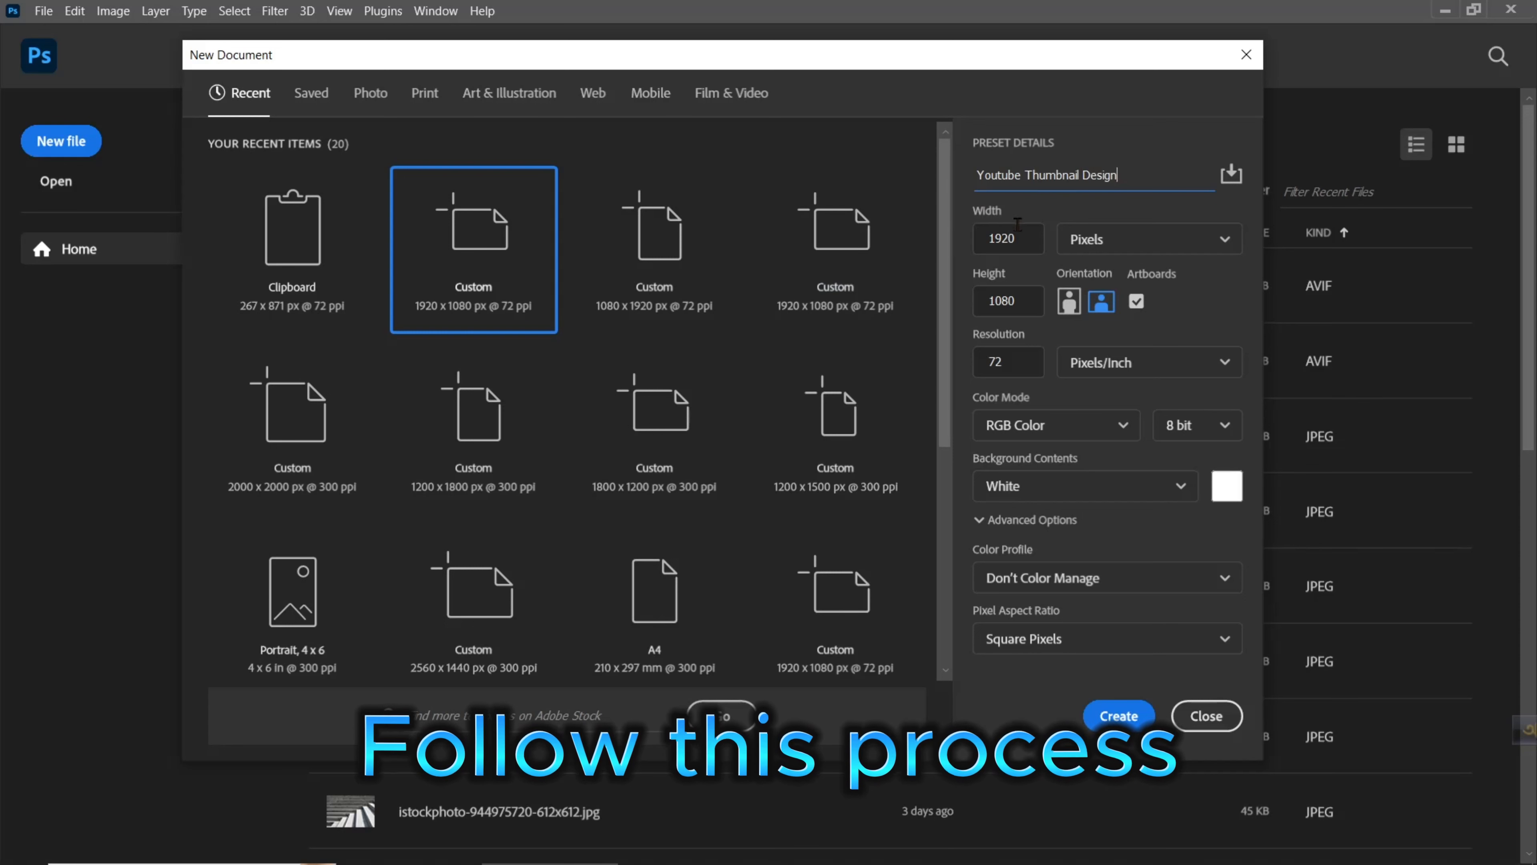
{"action": "key", "text": "Tab"}
{"action": "key", "text": "Tab"}
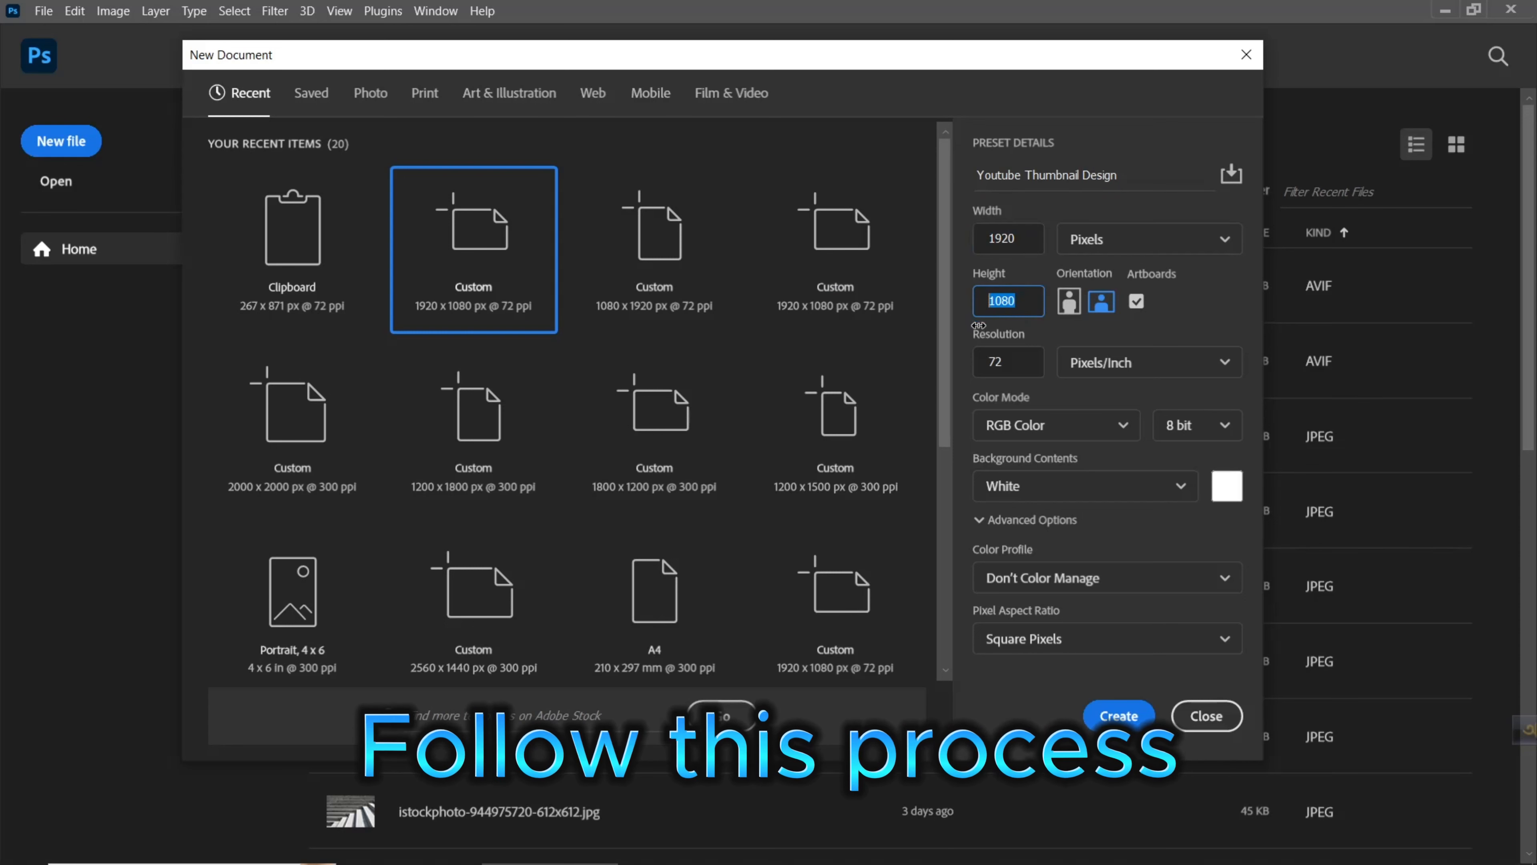
{"action": "key", "text": "Tab"}
{"action": "type", "text": "300"}
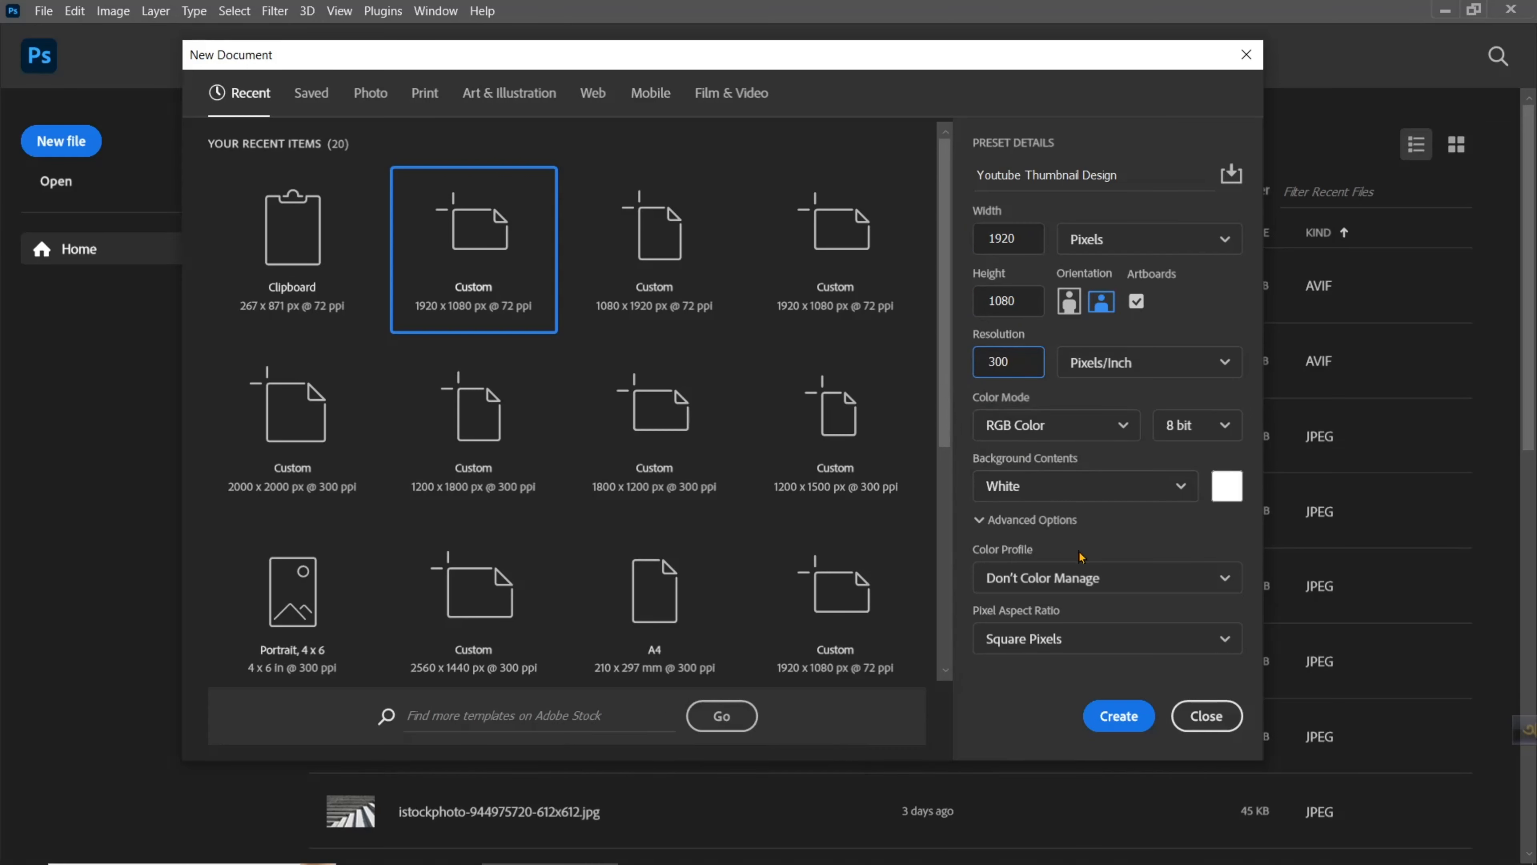
{"action": "left_click", "coordinate": [1119, 717]}
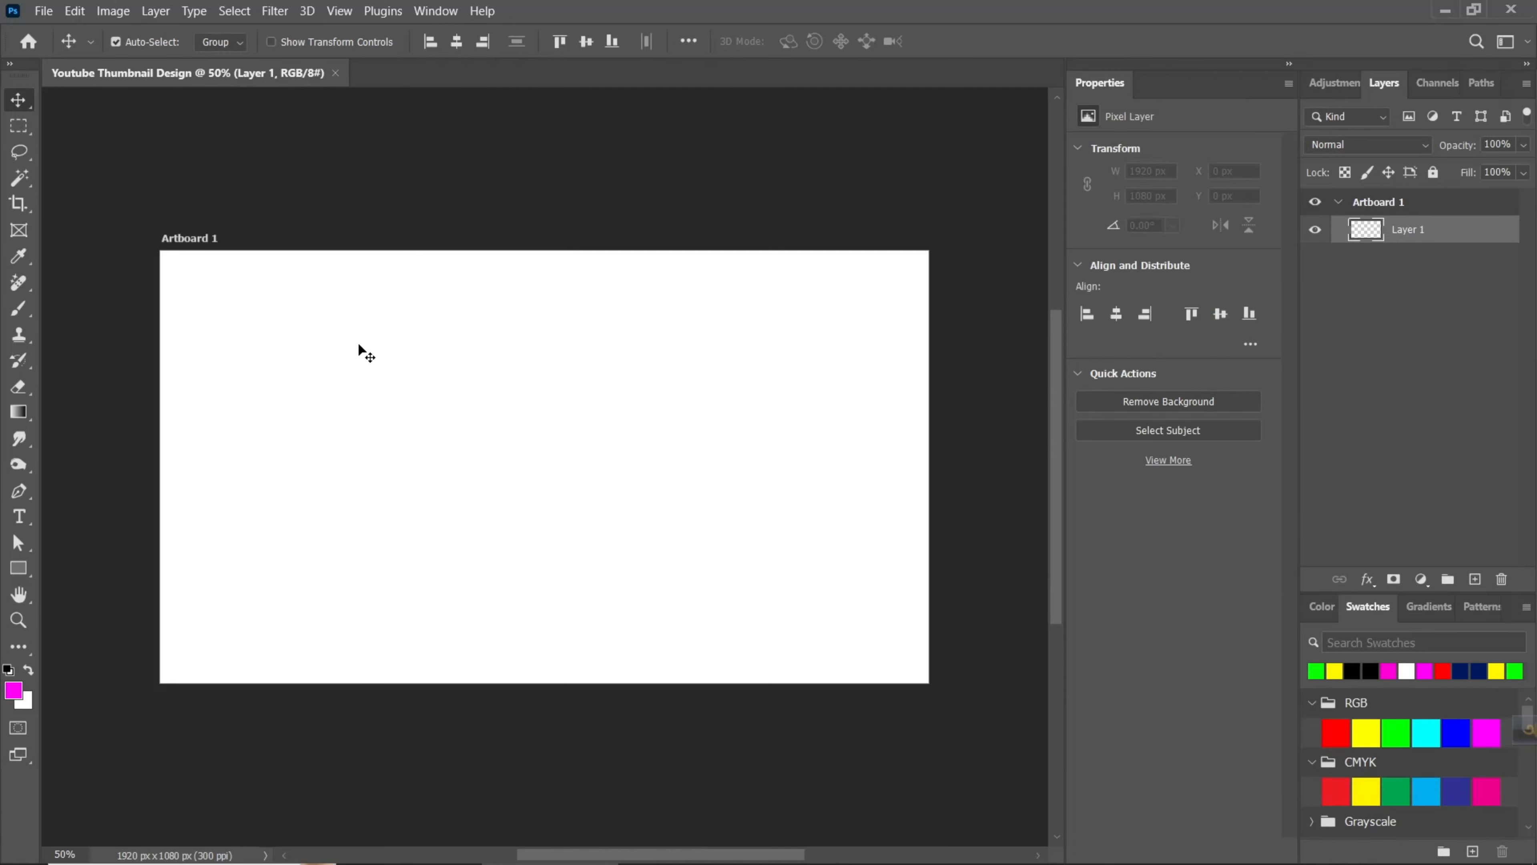
- Place the background image 6929474_3451398.jpg from folder 07 as an embedded object
{"action": "left_click", "coordinate": [48, 14]}
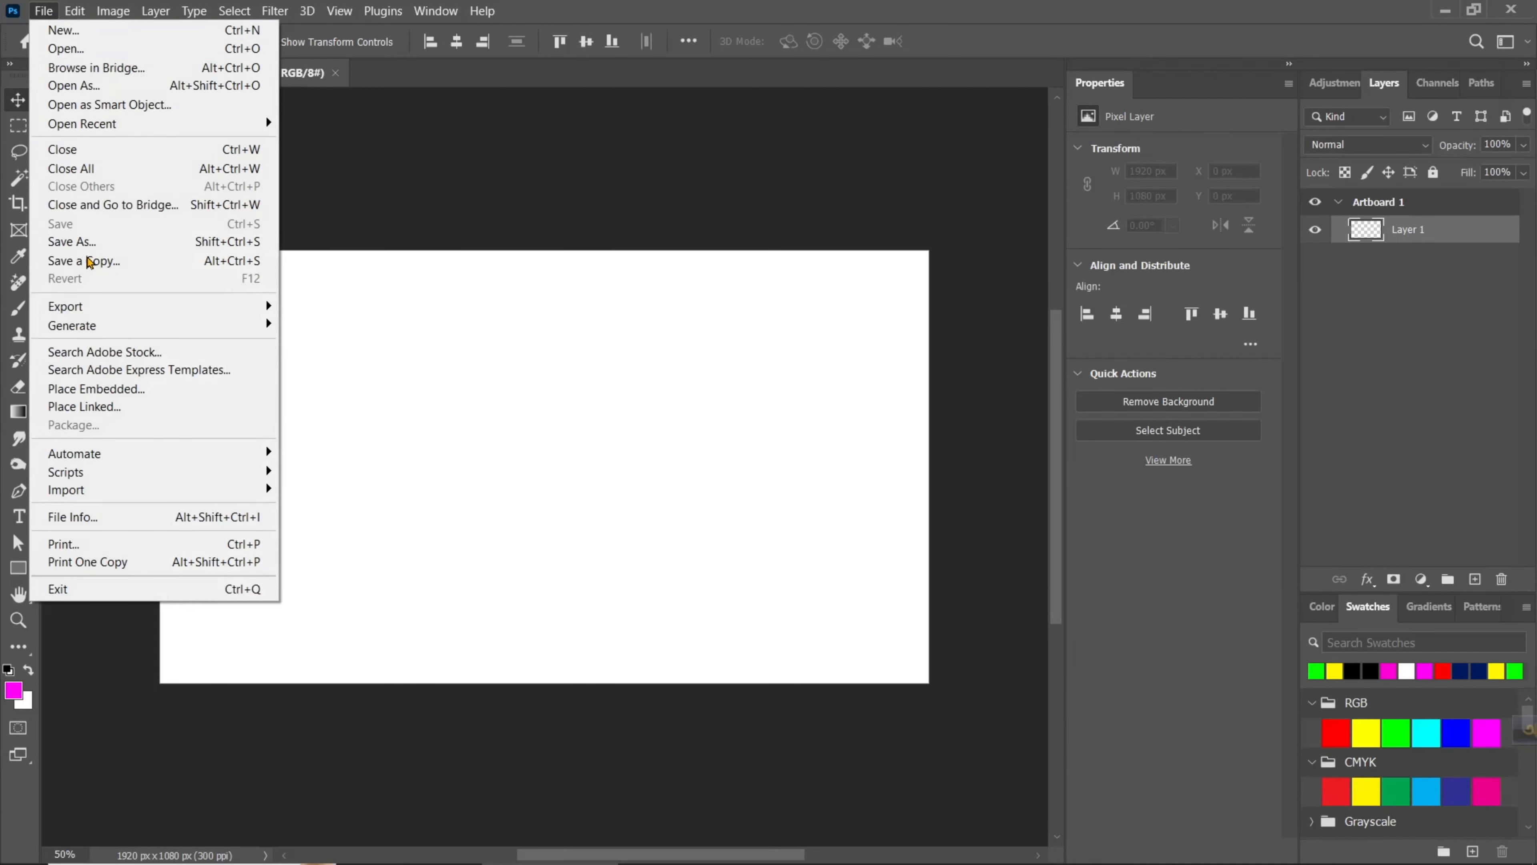
{"action": "left_click", "coordinate": [108, 393]}
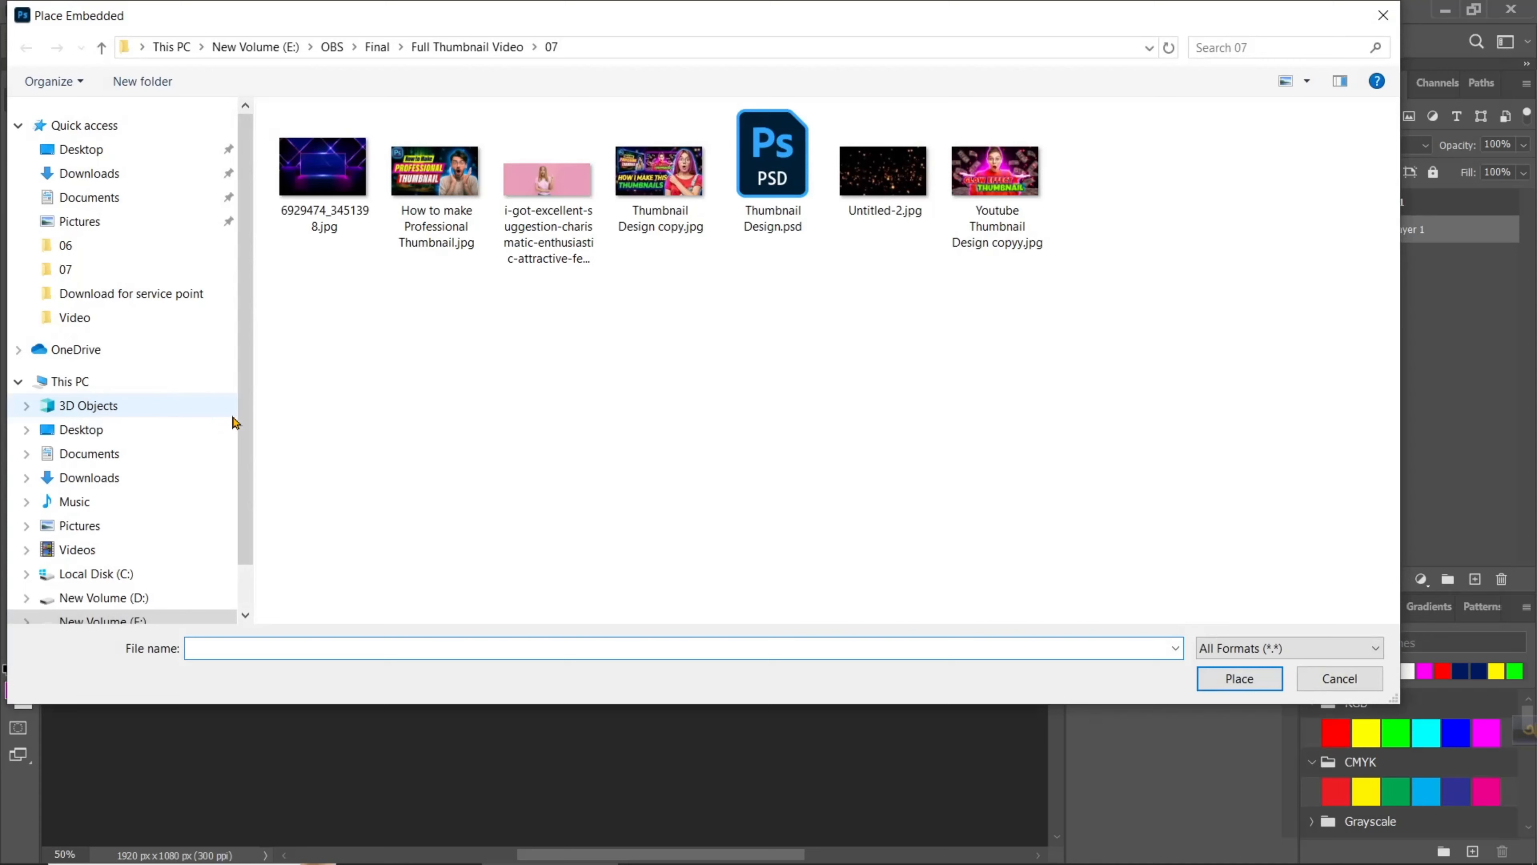
{"action": "left_click", "coordinate": [337, 171]}
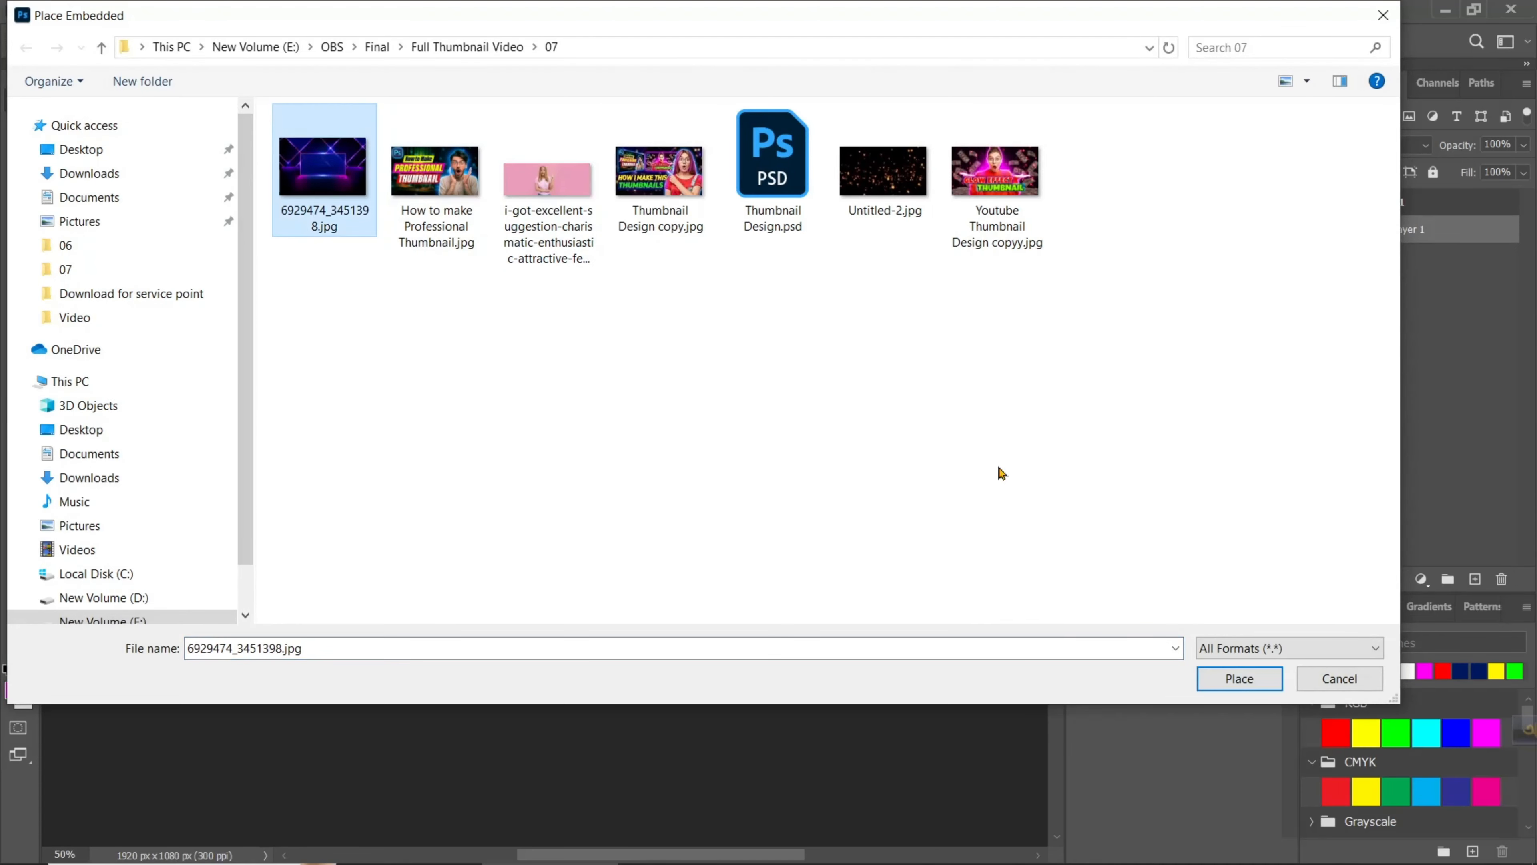
{"action": "left_click", "coordinate": [1232, 679]}
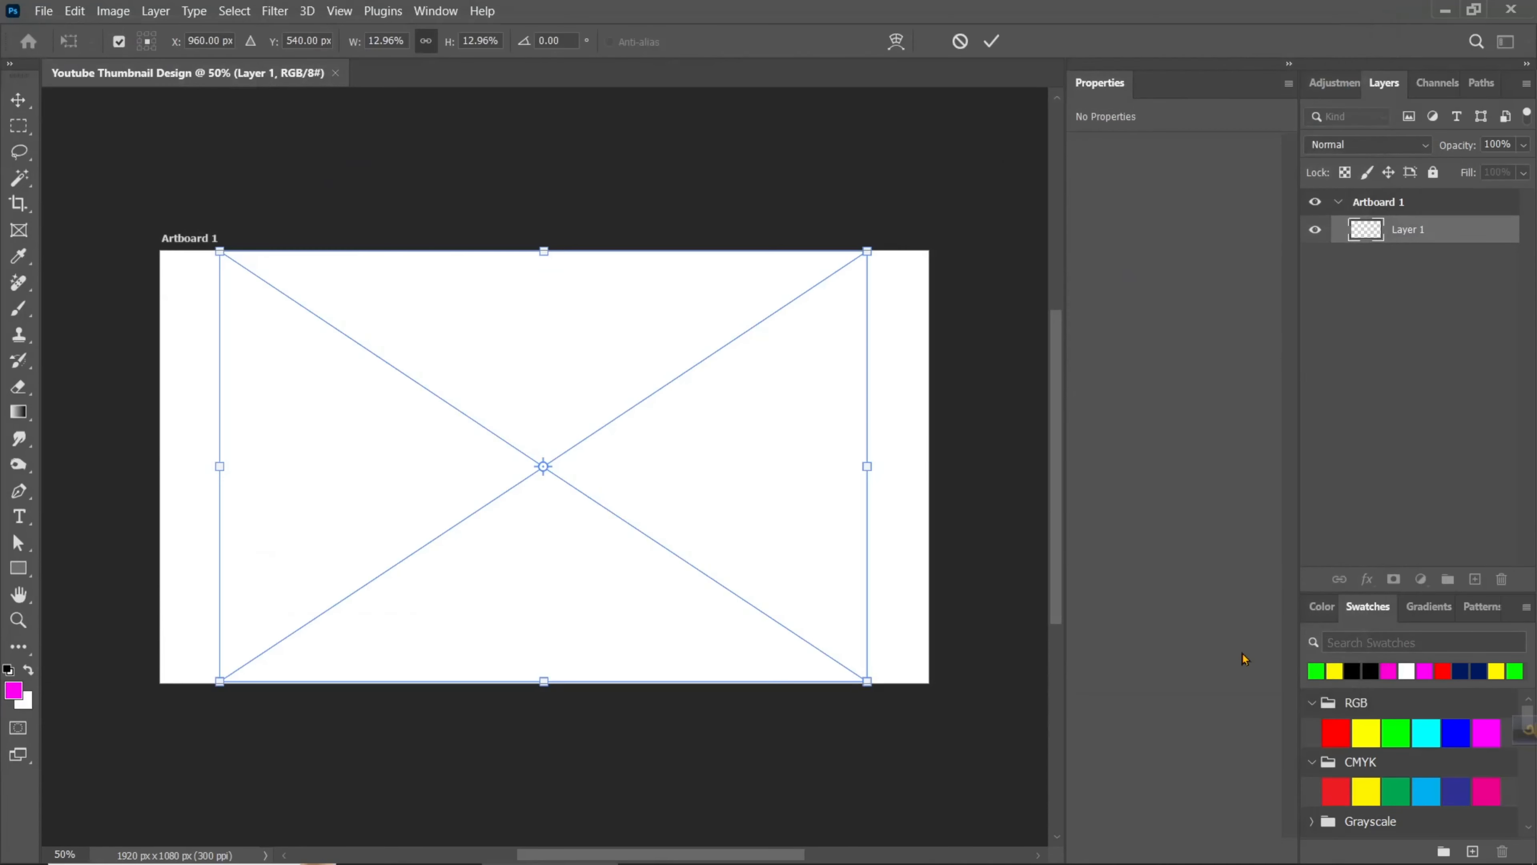
- Enlarge the placed background to about 2088 x 1392 px and shift it down slightly so it covers the whole artboard
{"action": "left_click_drag", "start_coordinate": [876, 468], "coordinate": [978, 484]}
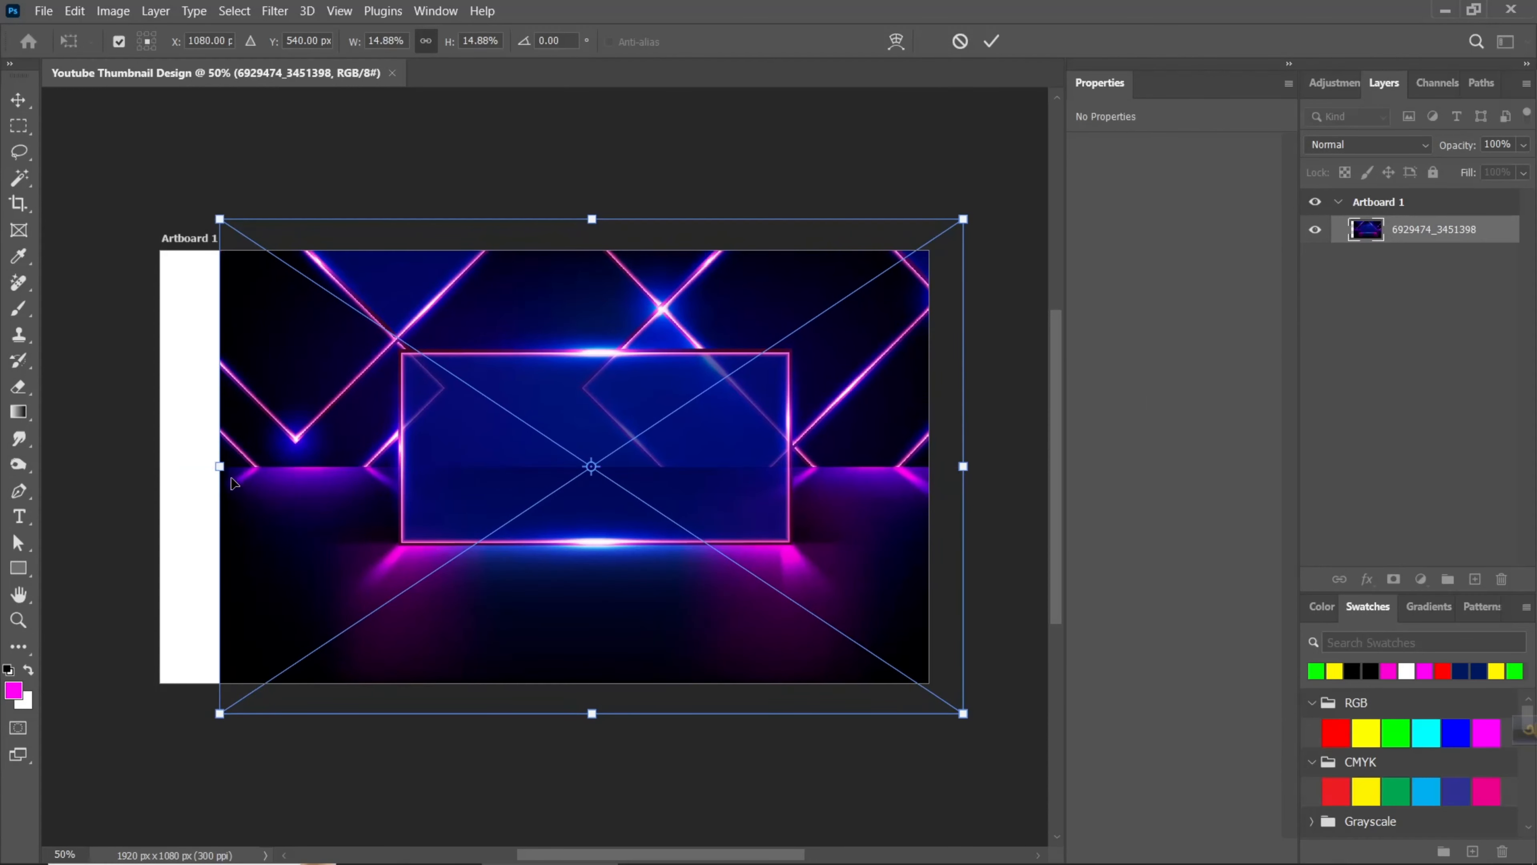
{"action": "left_click_drag", "start_coordinate": [220, 466], "coordinate": [121, 488]}
{"action": "left_click_drag", "start_coordinate": [603, 509], "coordinate": [594, 554]}
{"action": "key", "text": "Return"}
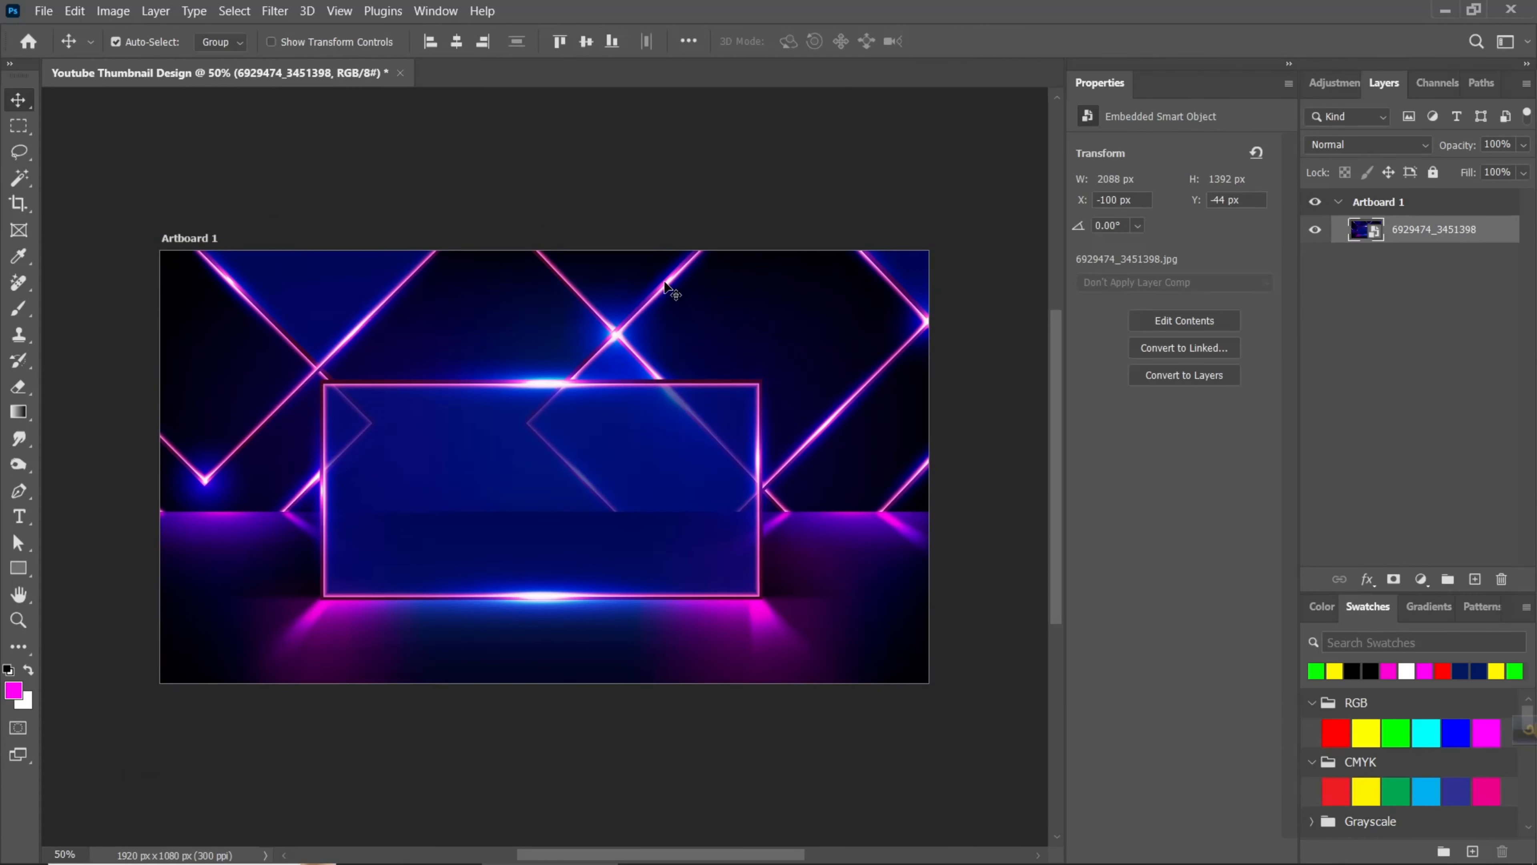
- Apply a Gaussian Blur with an 18-pixel radius to the background image
{"action": "left_click", "coordinate": [284, 12]}
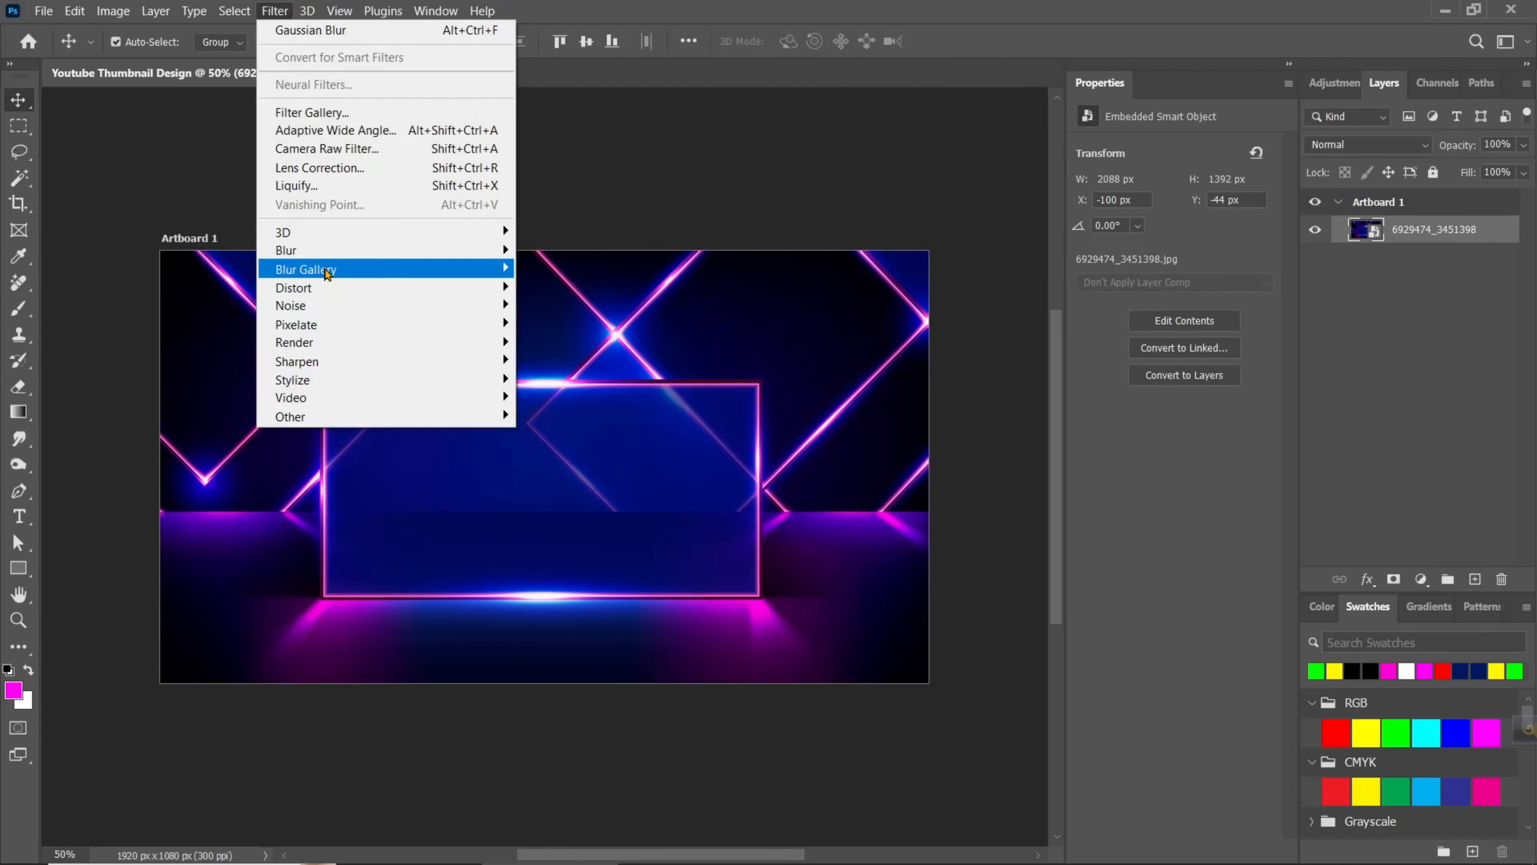
{"action": "mouse_move", "coordinate": [503, 248]}
{"action": "left_click", "coordinate": [568, 324]}
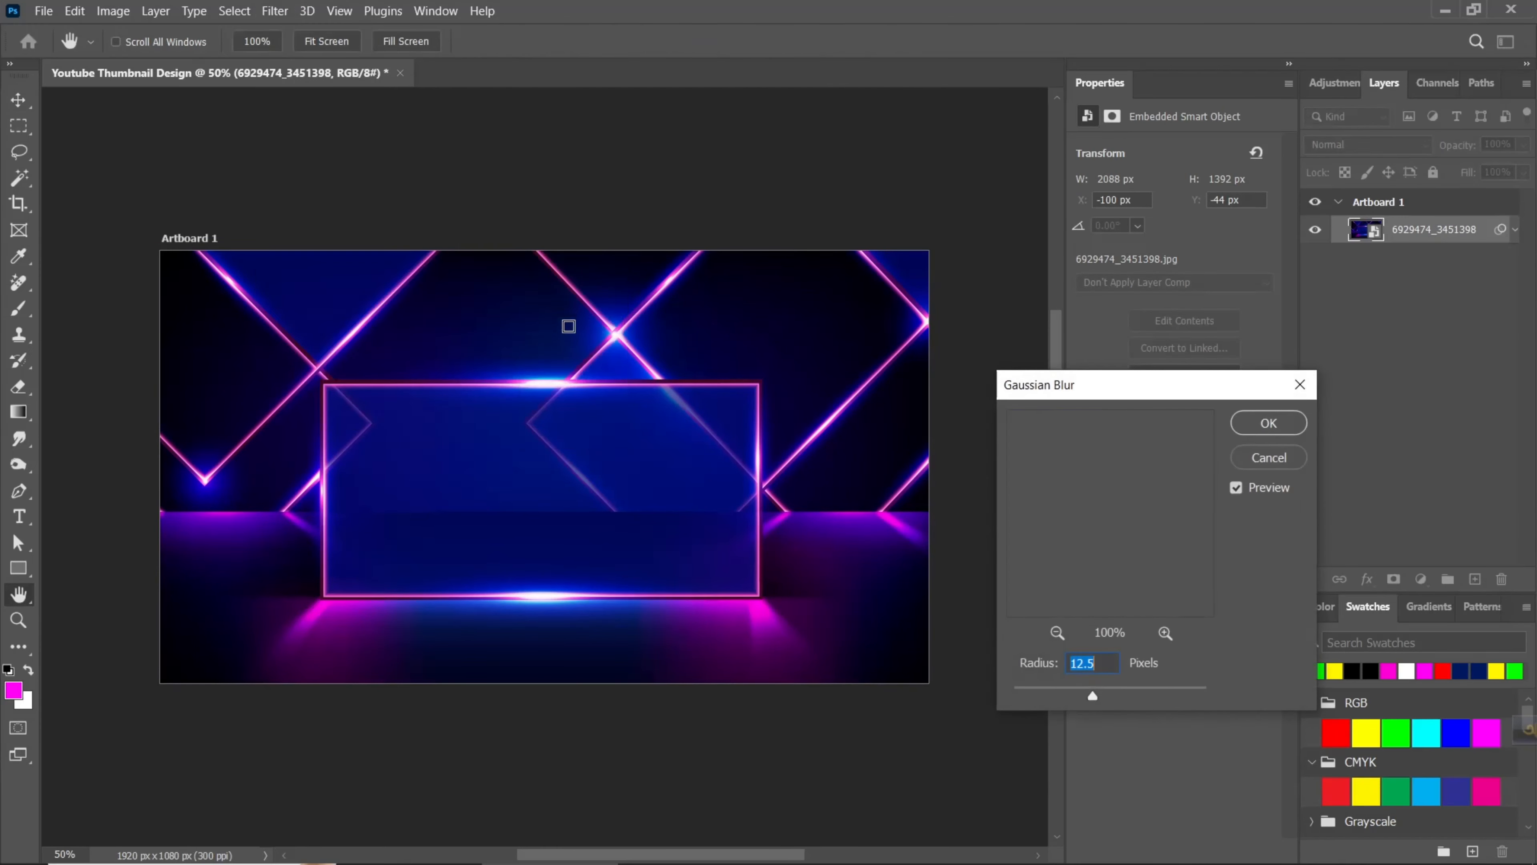
{"action": "left_click_drag", "start_coordinate": [1093, 696], "coordinate": [1097, 698]}
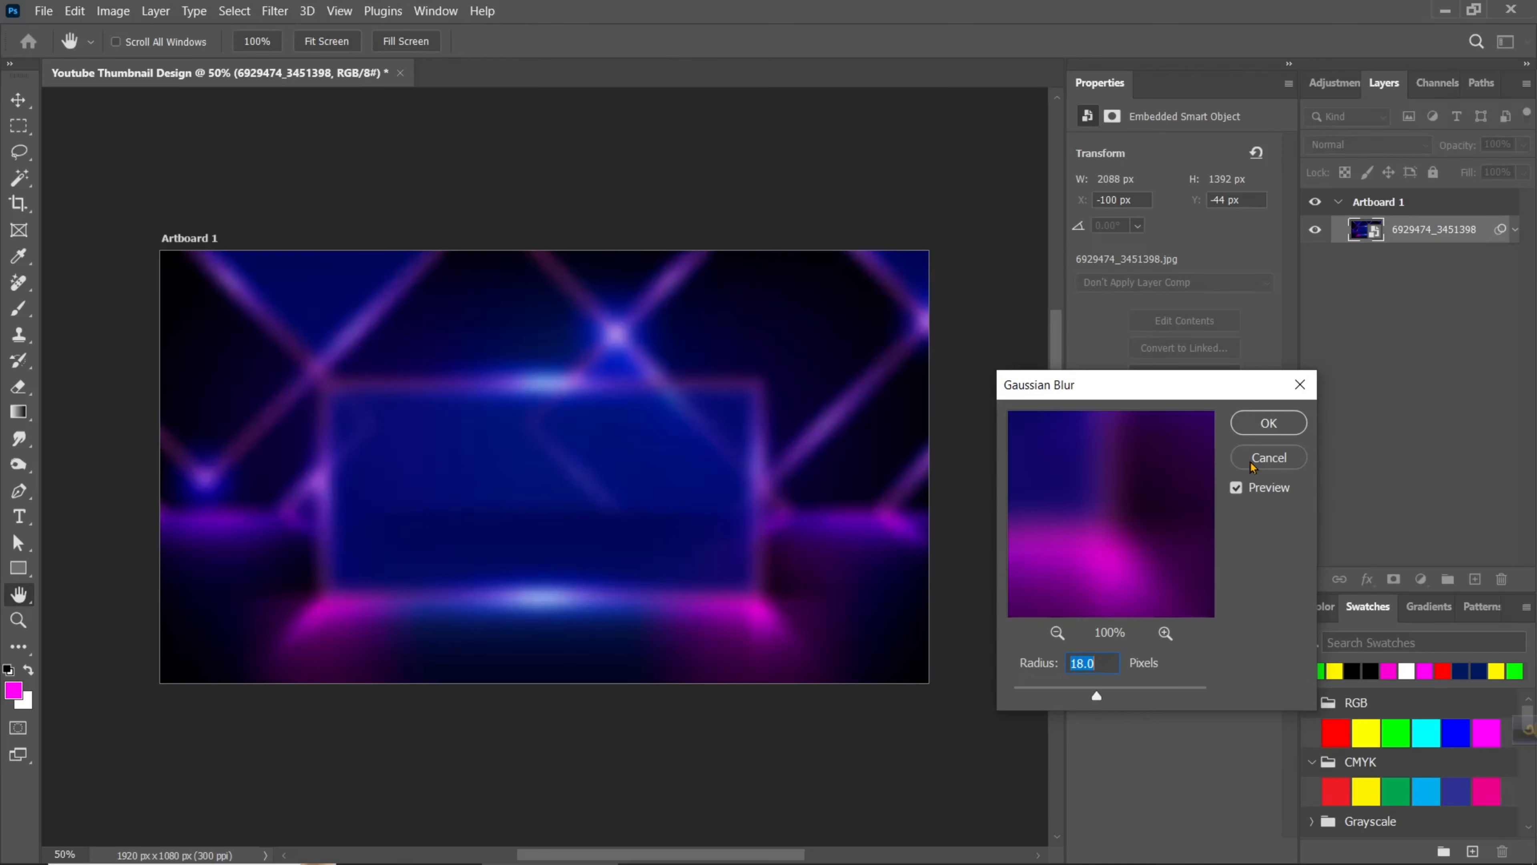
{"action": "left_click", "coordinate": [1269, 424]}
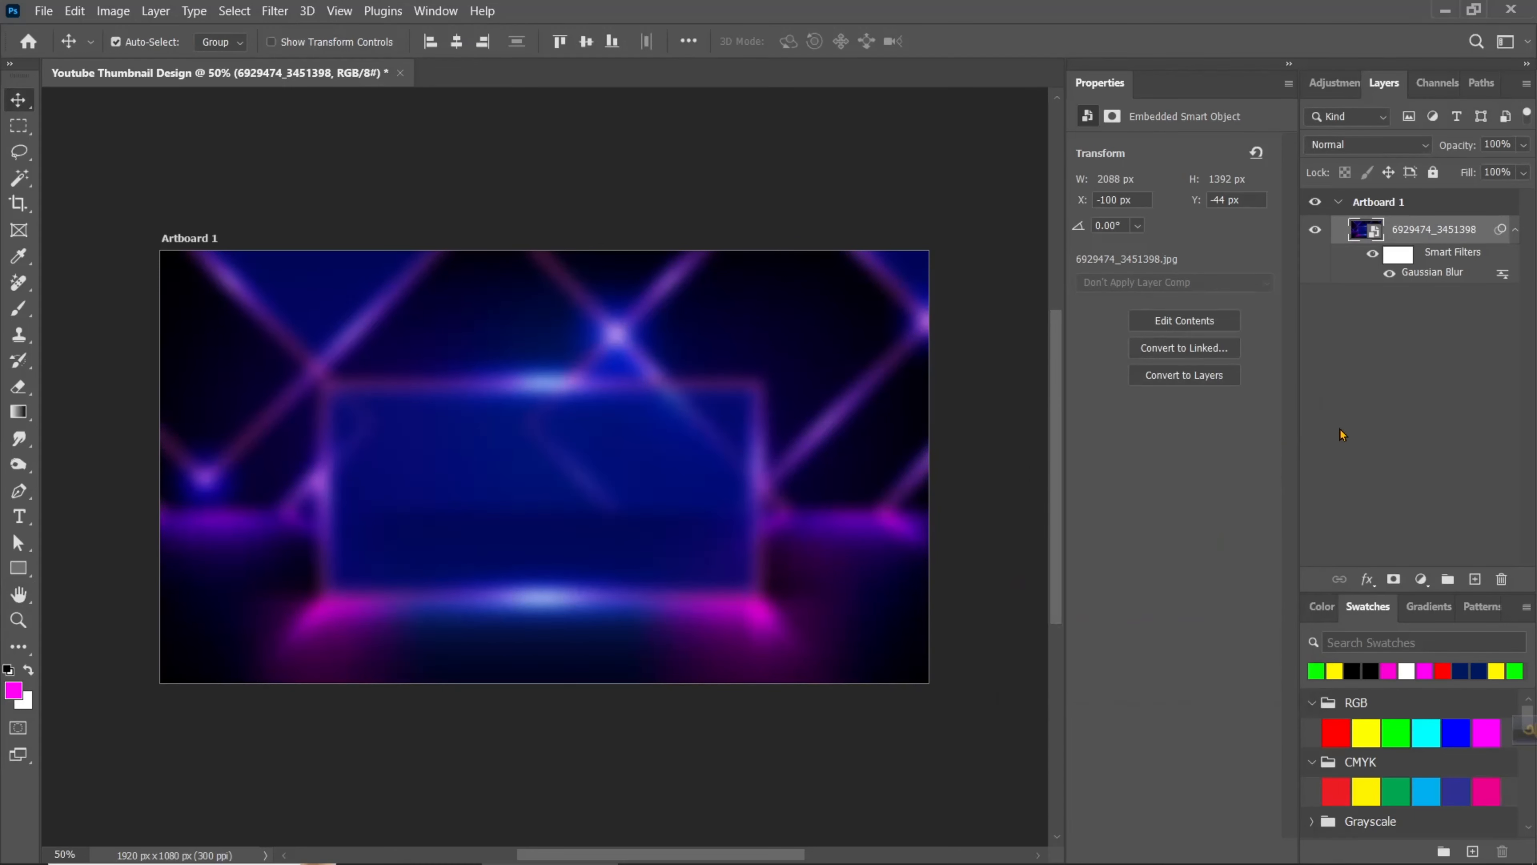
- Add a Brightness/Contrast adjustment above the background with brightness -75 and contrast 17
{"action": "left_click", "coordinate": [1422, 580]}
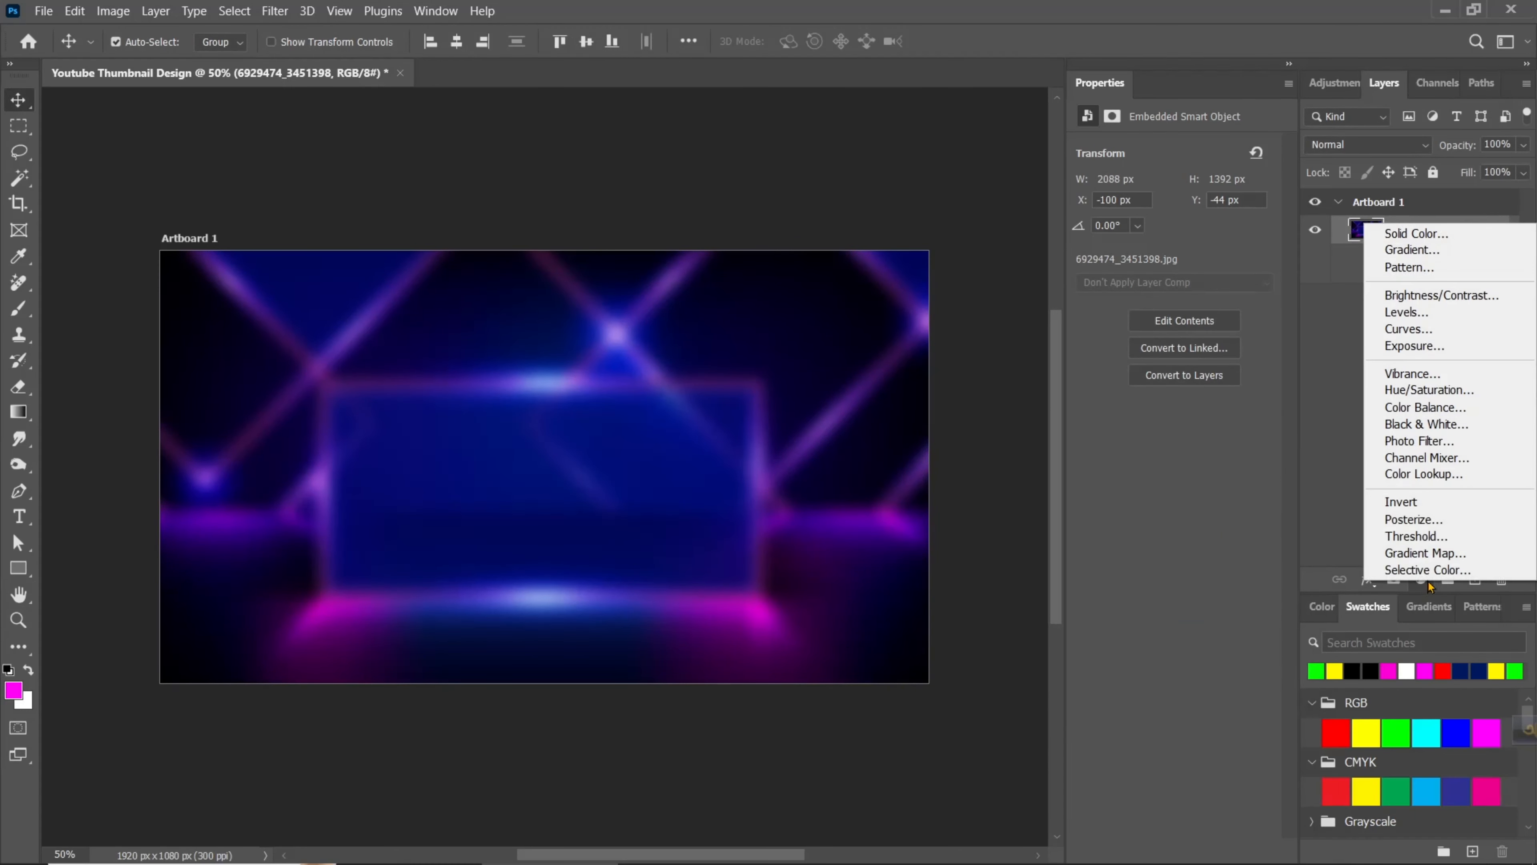
{"action": "left_click", "coordinate": [1418, 297]}
{"action": "left_click_drag", "start_coordinate": [1175, 210], "coordinate": [1128, 212]}
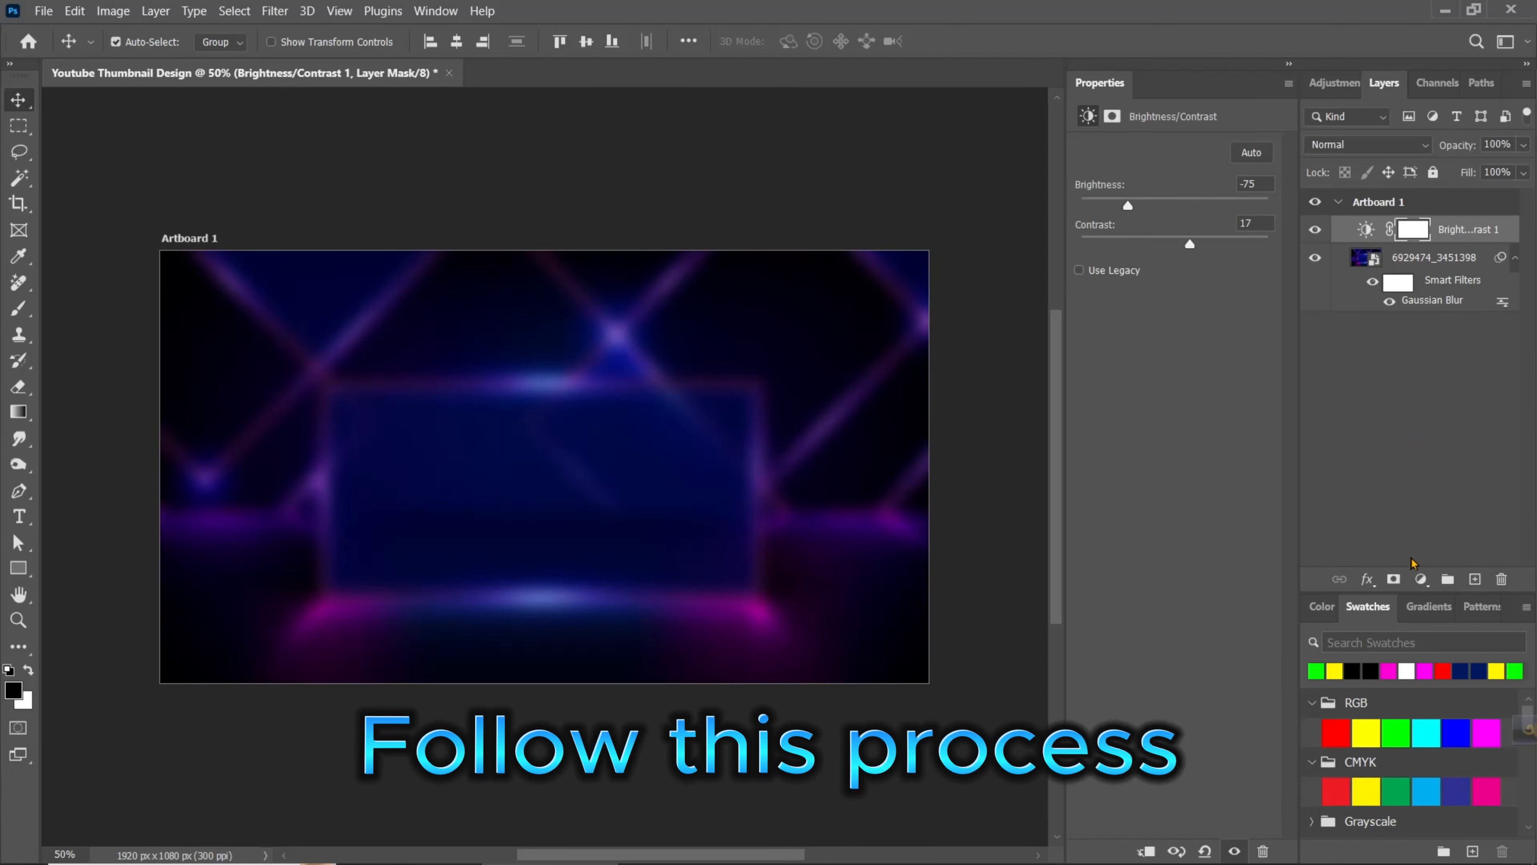
- Add a black Solid Color fill layer above the Brightness/Contrast adjustment
{"action": "left_click", "coordinate": [1420, 581]}
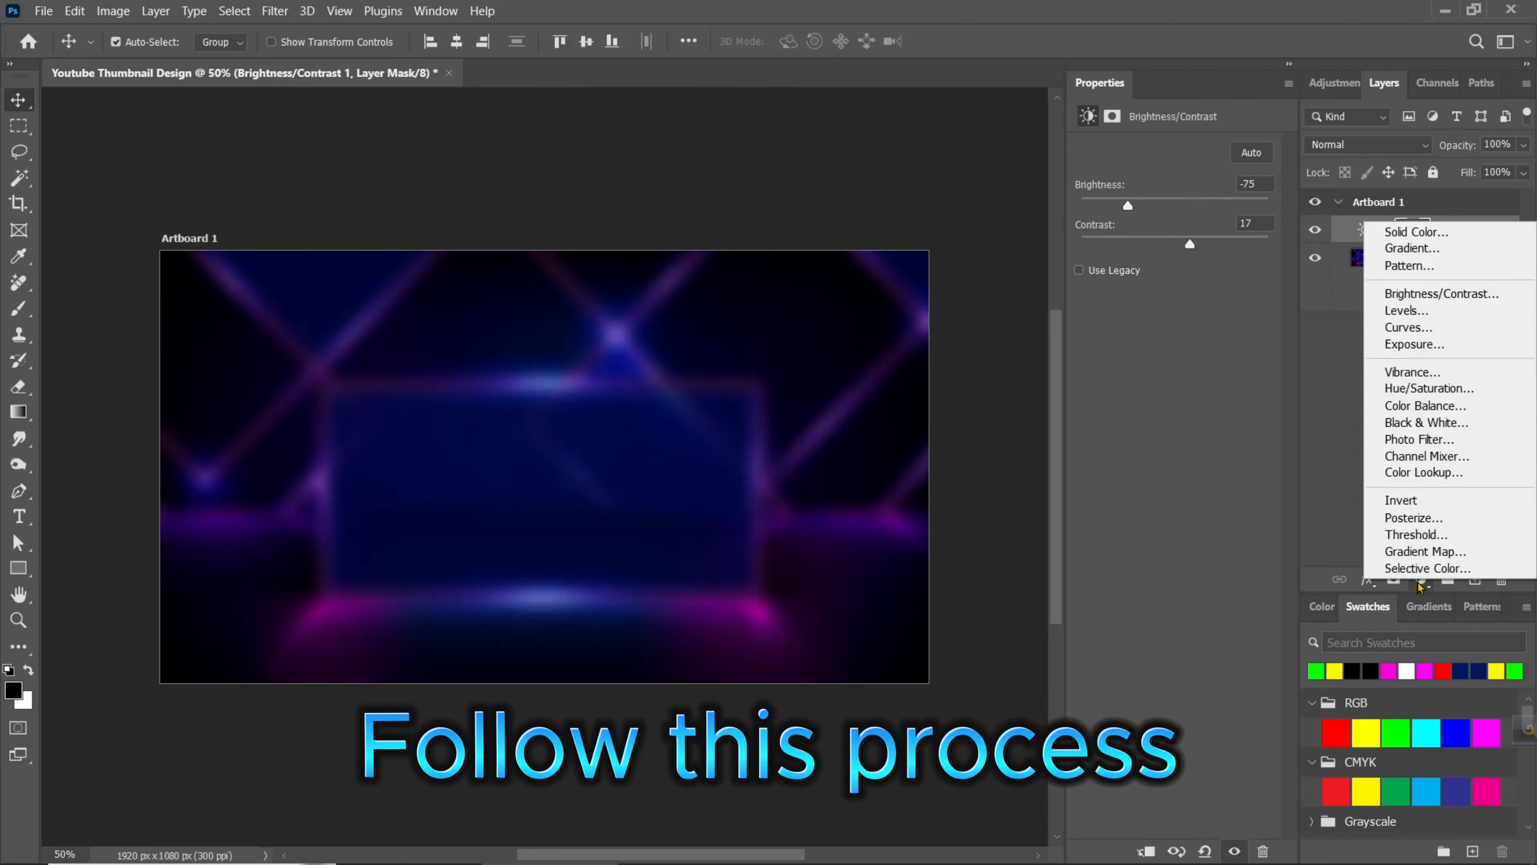
{"action": "left_click", "coordinate": [1416, 232]}
{"action": "type", "text": "000000"}
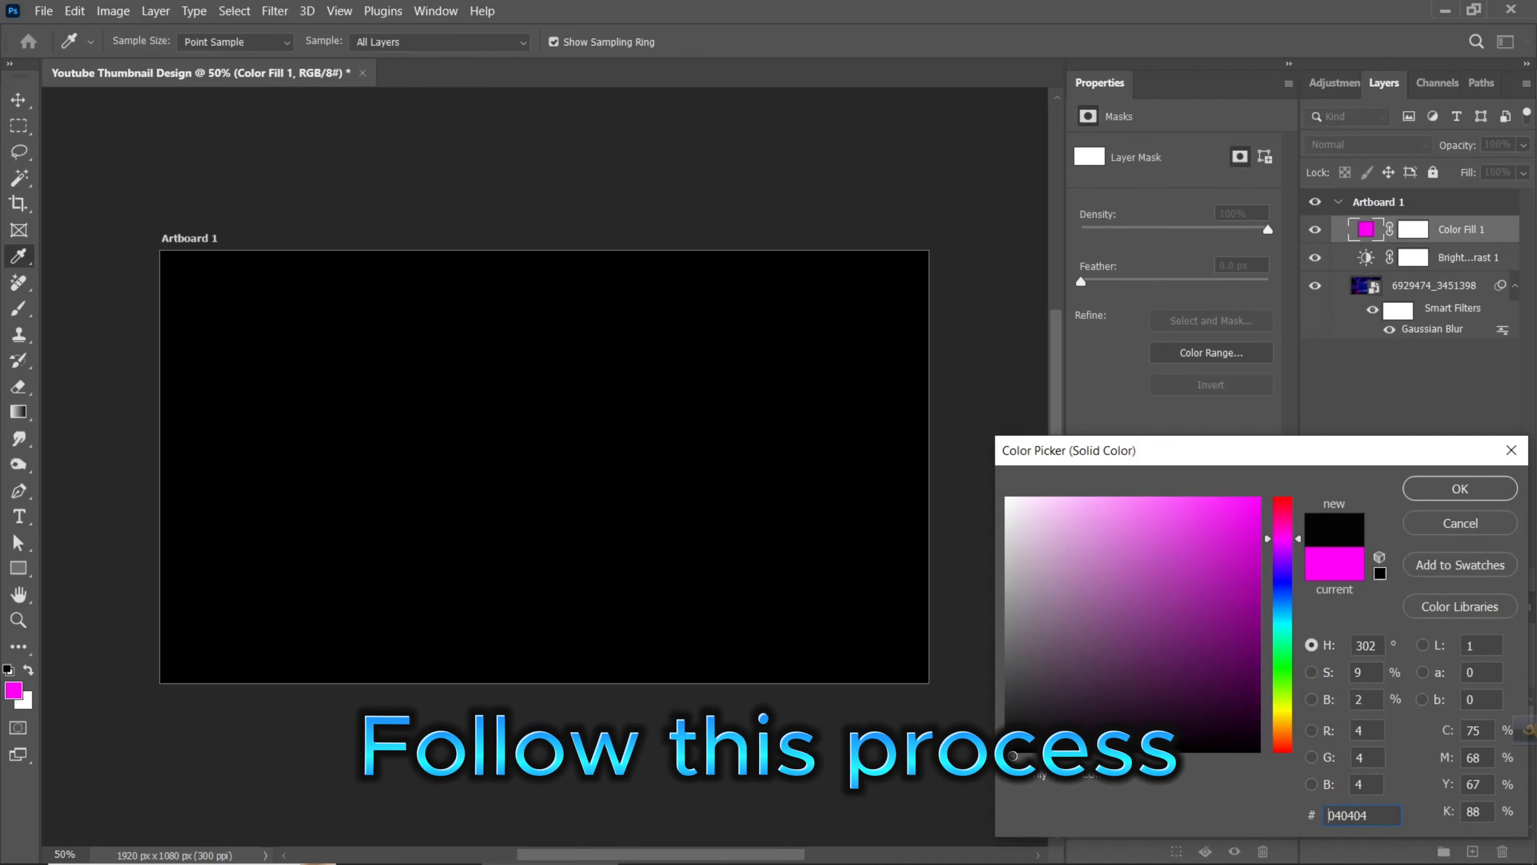
{"action": "left_click", "coordinate": [1431, 492]}
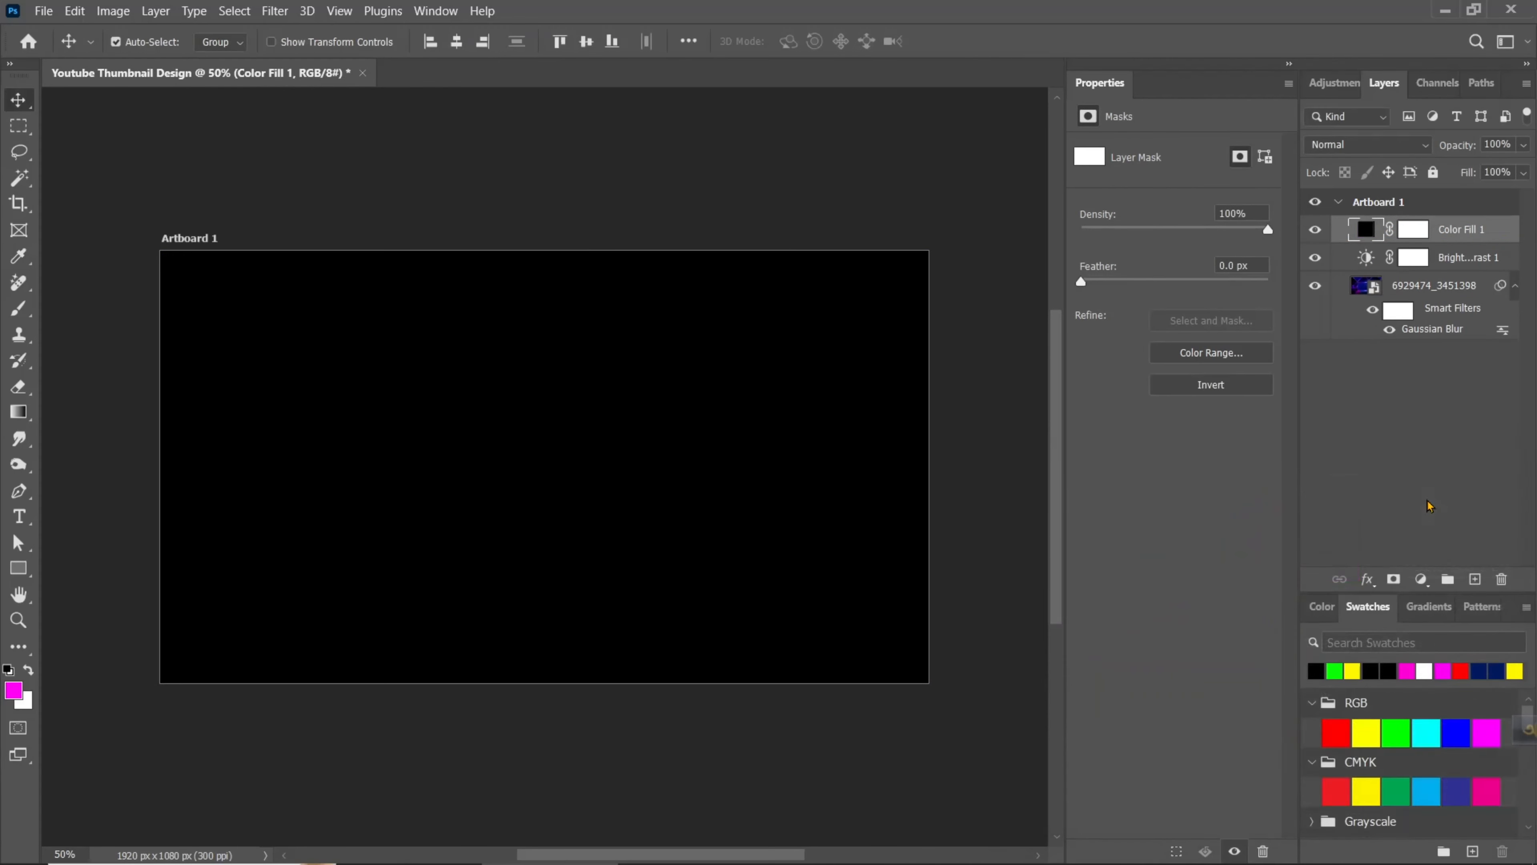
- Convert the black fill layer to a smart object and add 5% uniform, monochromatic noise to it
{"action": "left_click", "coordinate": [275, 11]}
{"action": "mouse_move", "coordinate": [335, 311]}
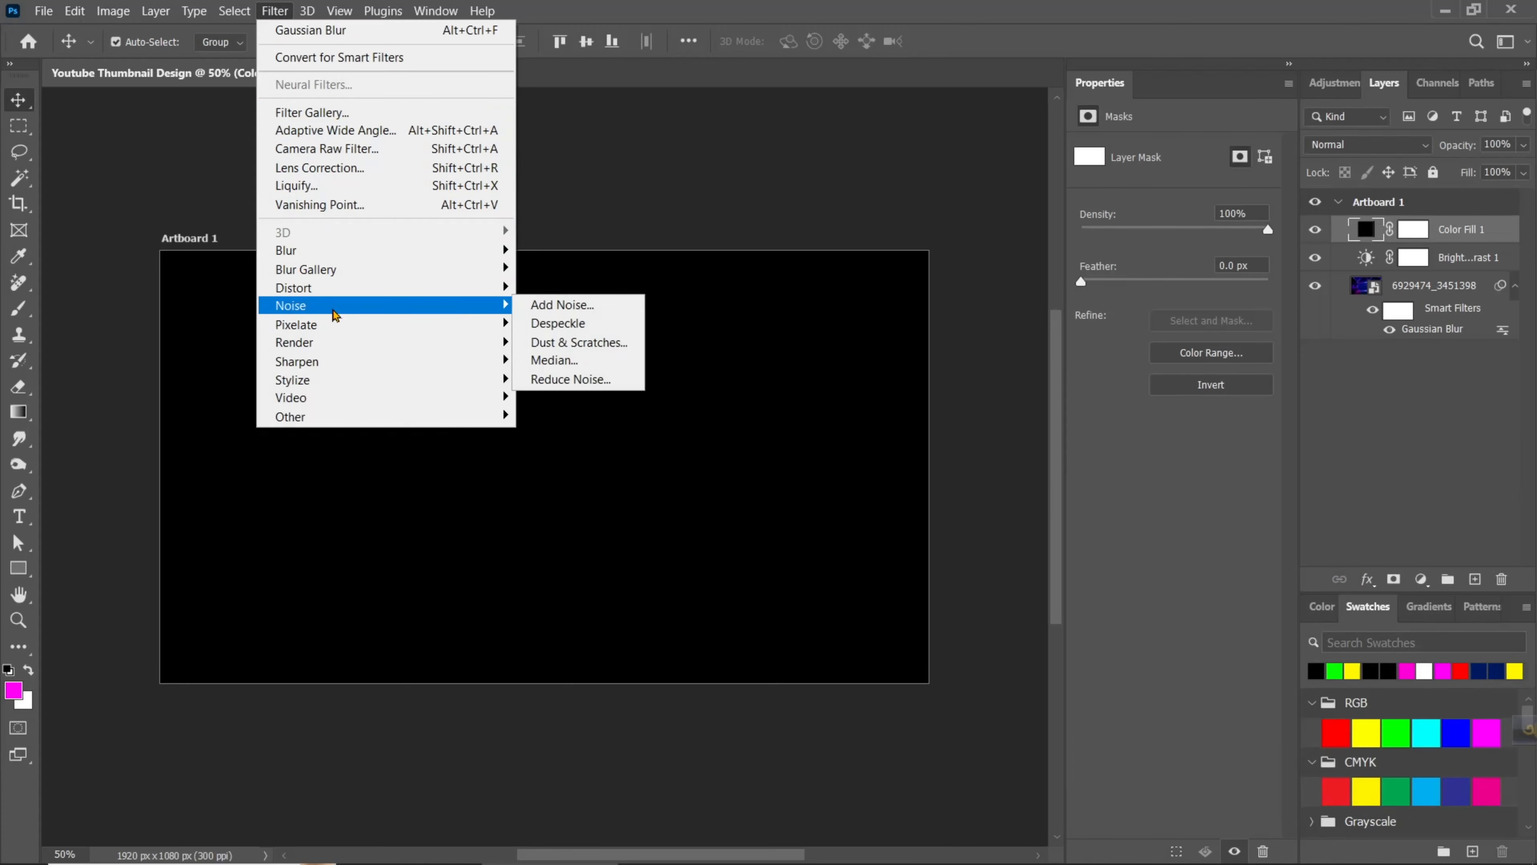
{"action": "left_click", "coordinate": [553, 306]}
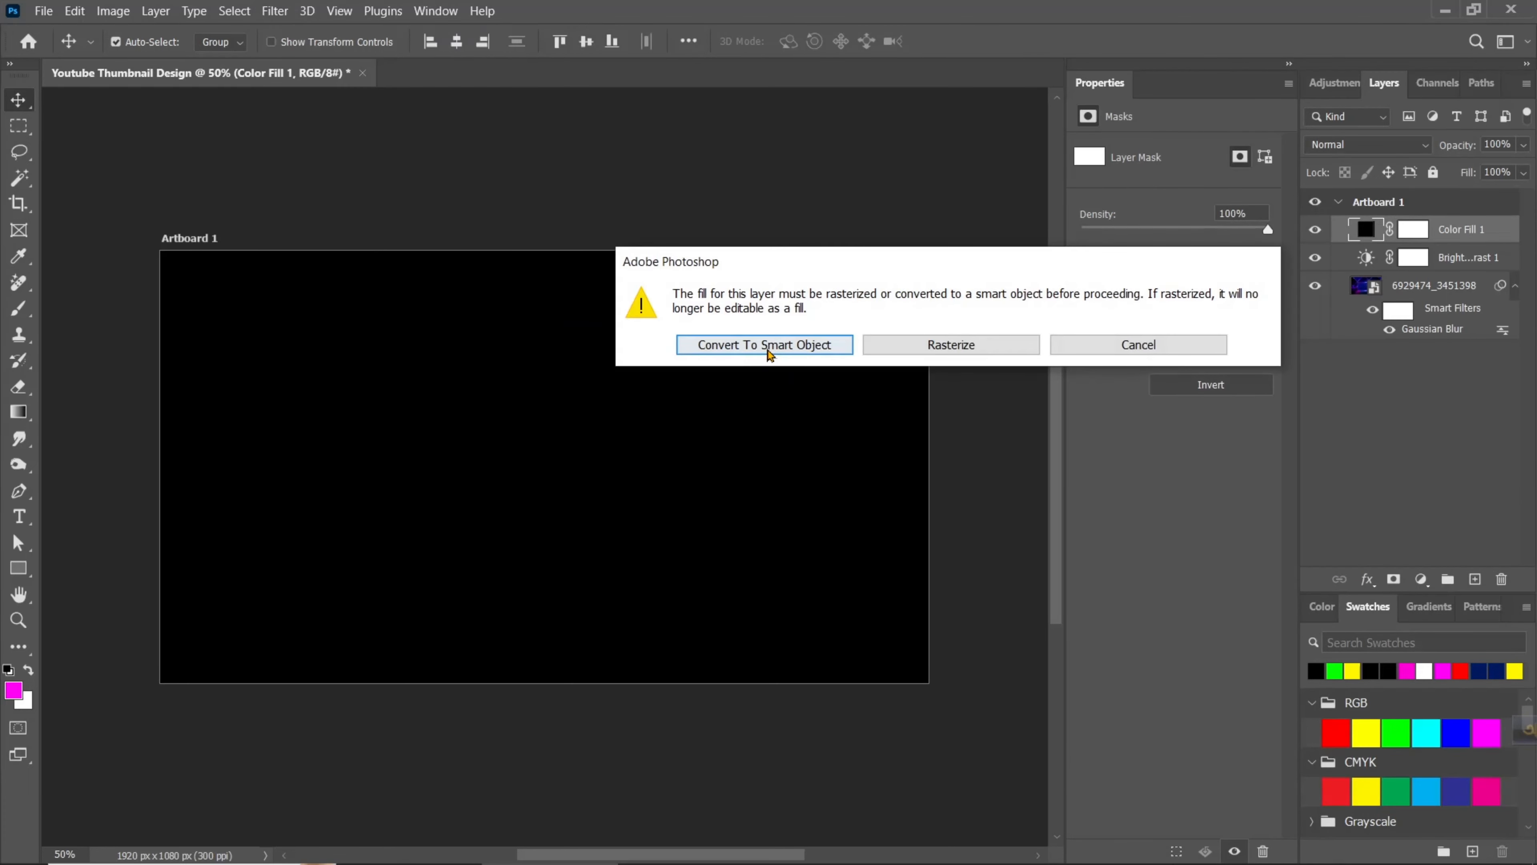
{"action": "left_click", "coordinate": [767, 350]}
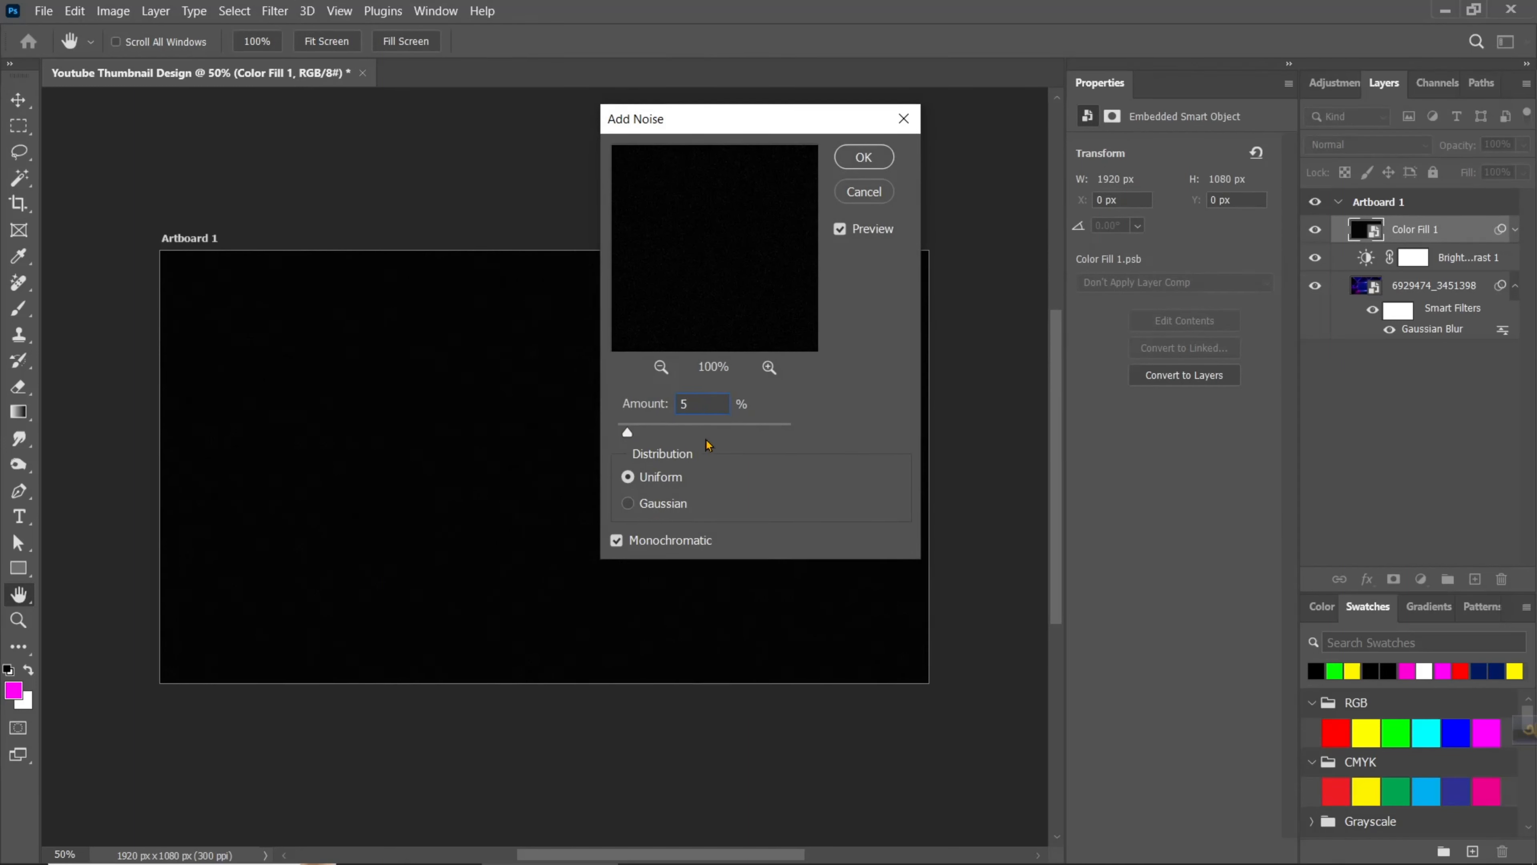
{"action": "left_click", "coordinate": [863, 157]}
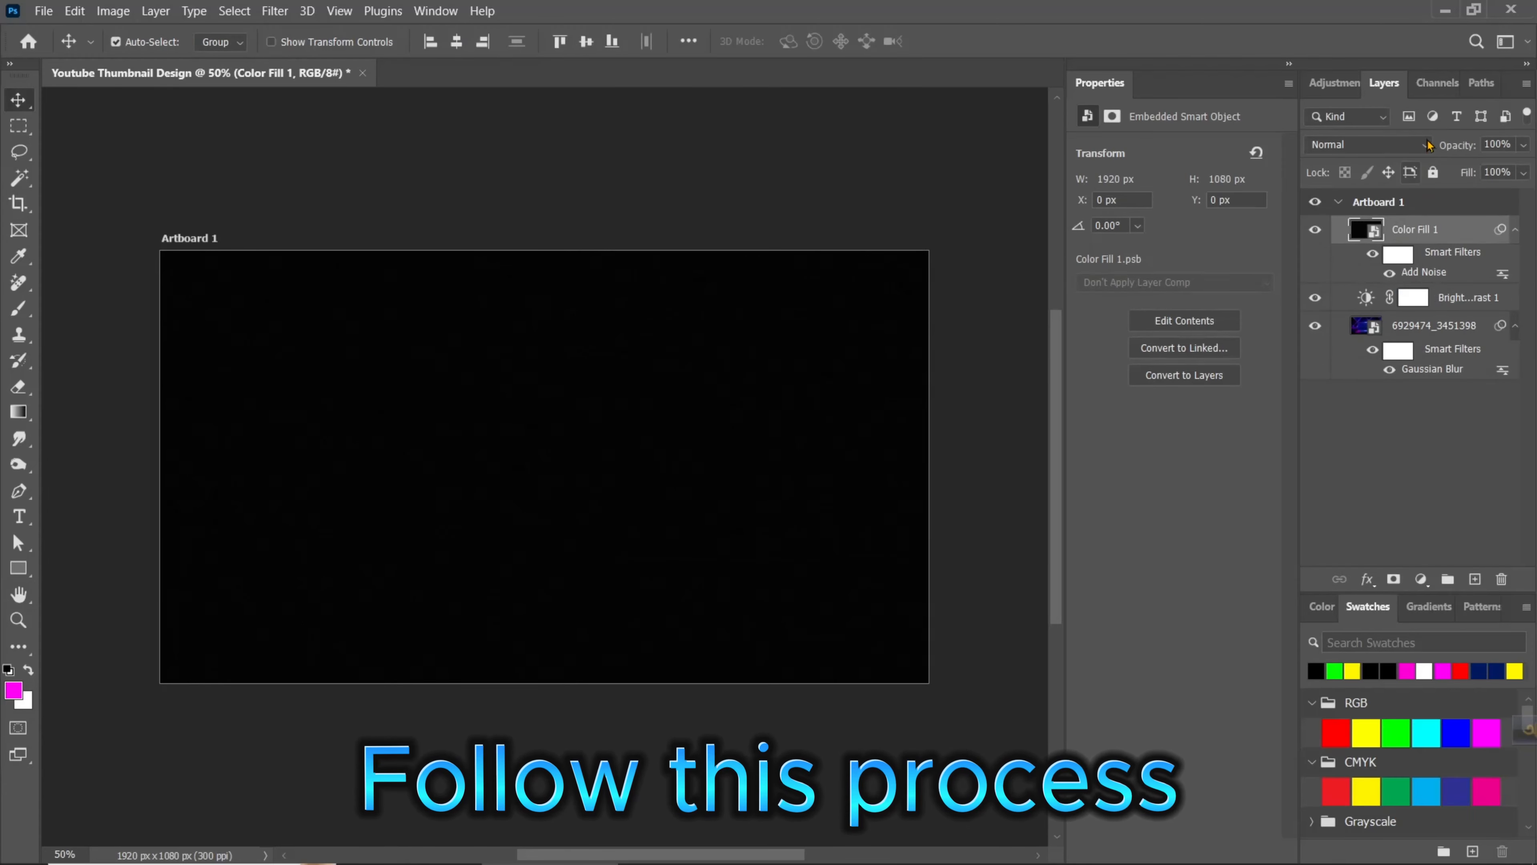
- Set the blend mode of the noise-filtered black fill layer to Screen
{"action": "left_click", "coordinate": [1428, 145]}
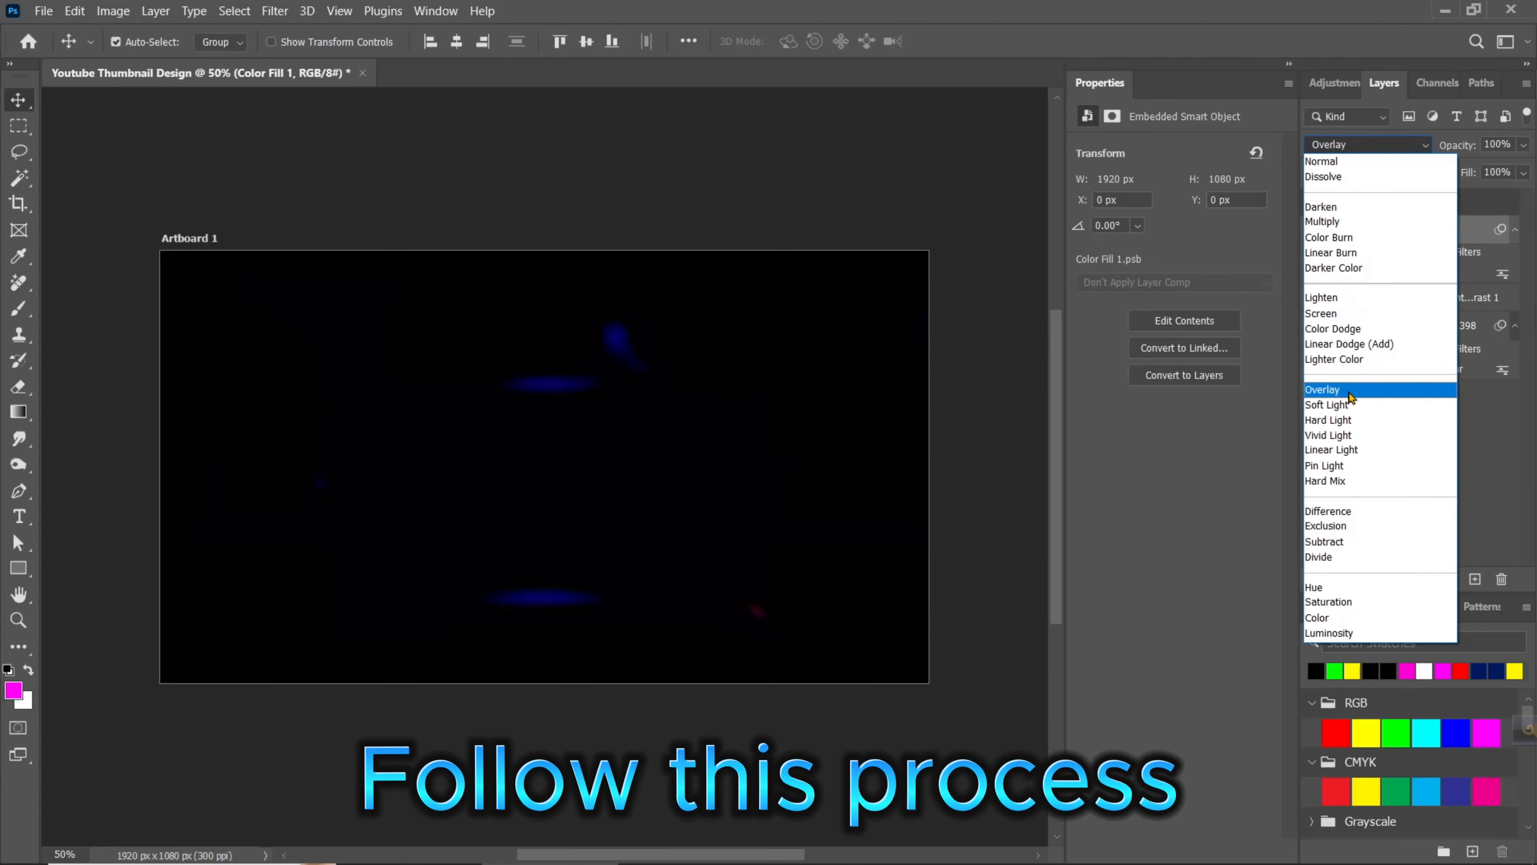
{"action": "left_click", "coordinate": [1365, 316]}
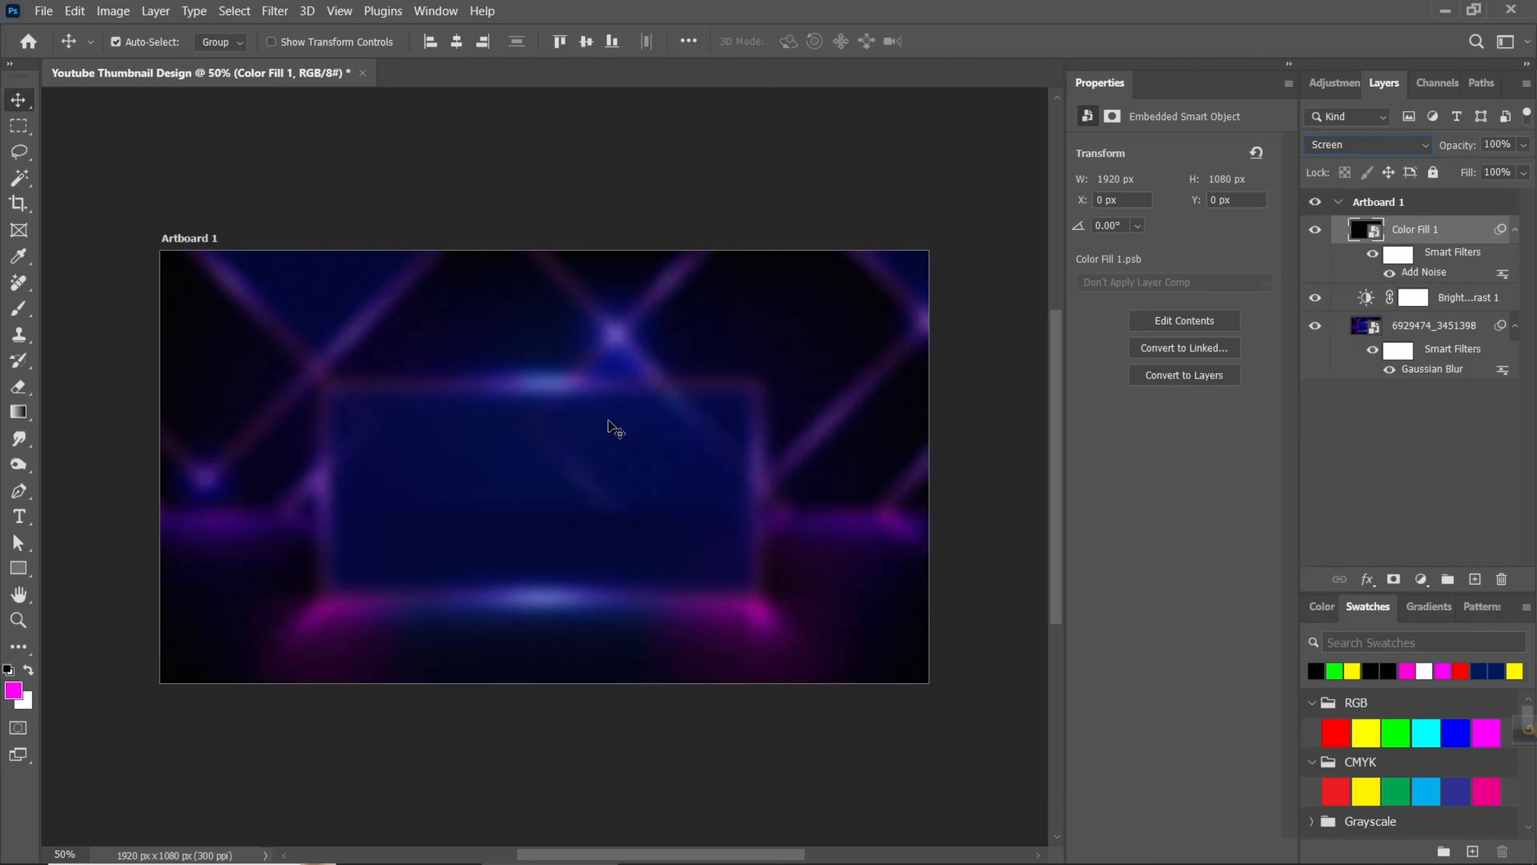
{"action": "scroll", "coordinate": [517, 450], "scroll_direction": "up", "scroll_amount": 1, "text": "alt"}
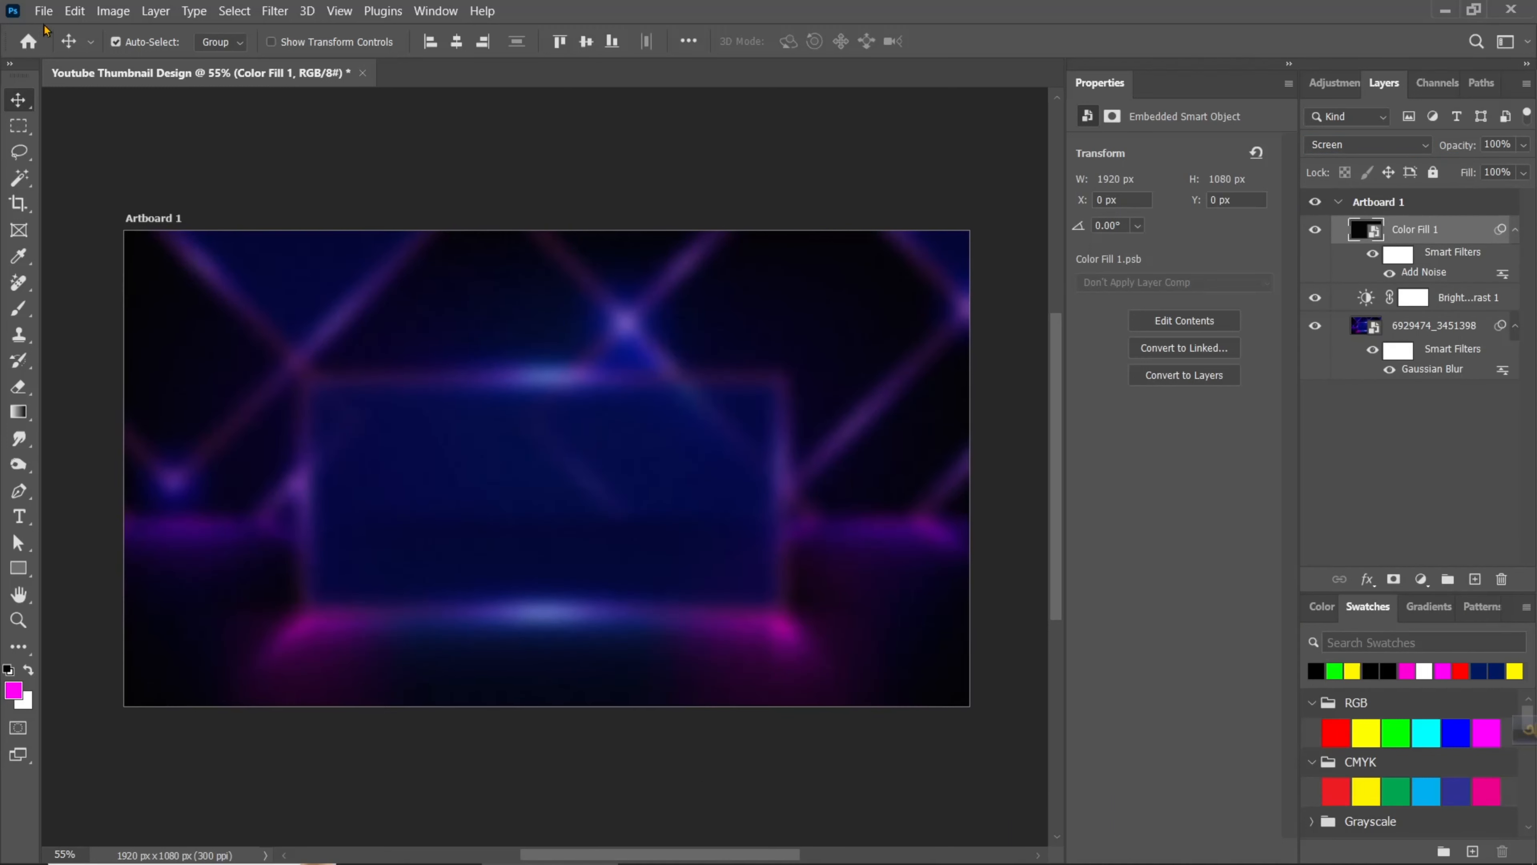
- Place photo-stupefied-dark-haired-girl-with-bated-breath-stares-with-bugged-eyes-being-shocked-by-high-prices.jpg from folder 06 as an embedded object at its default size
{"action": "left_click", "coordinate": [41, 10]}
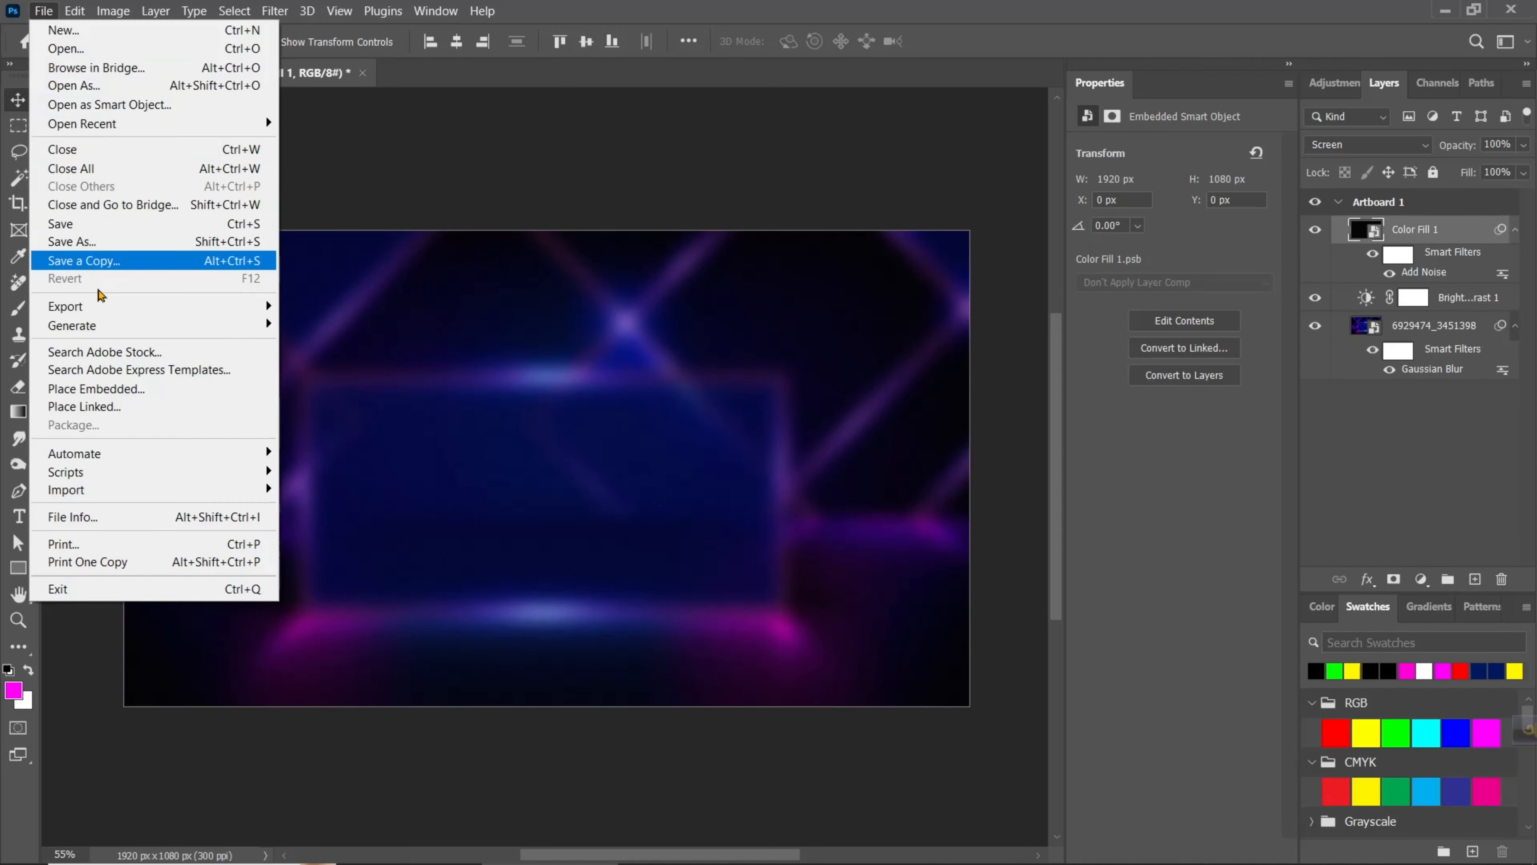
{"action": "left_click", "coordinate": [117, 390]}
{"action": "left_click", "coordinate": [816, 204]}
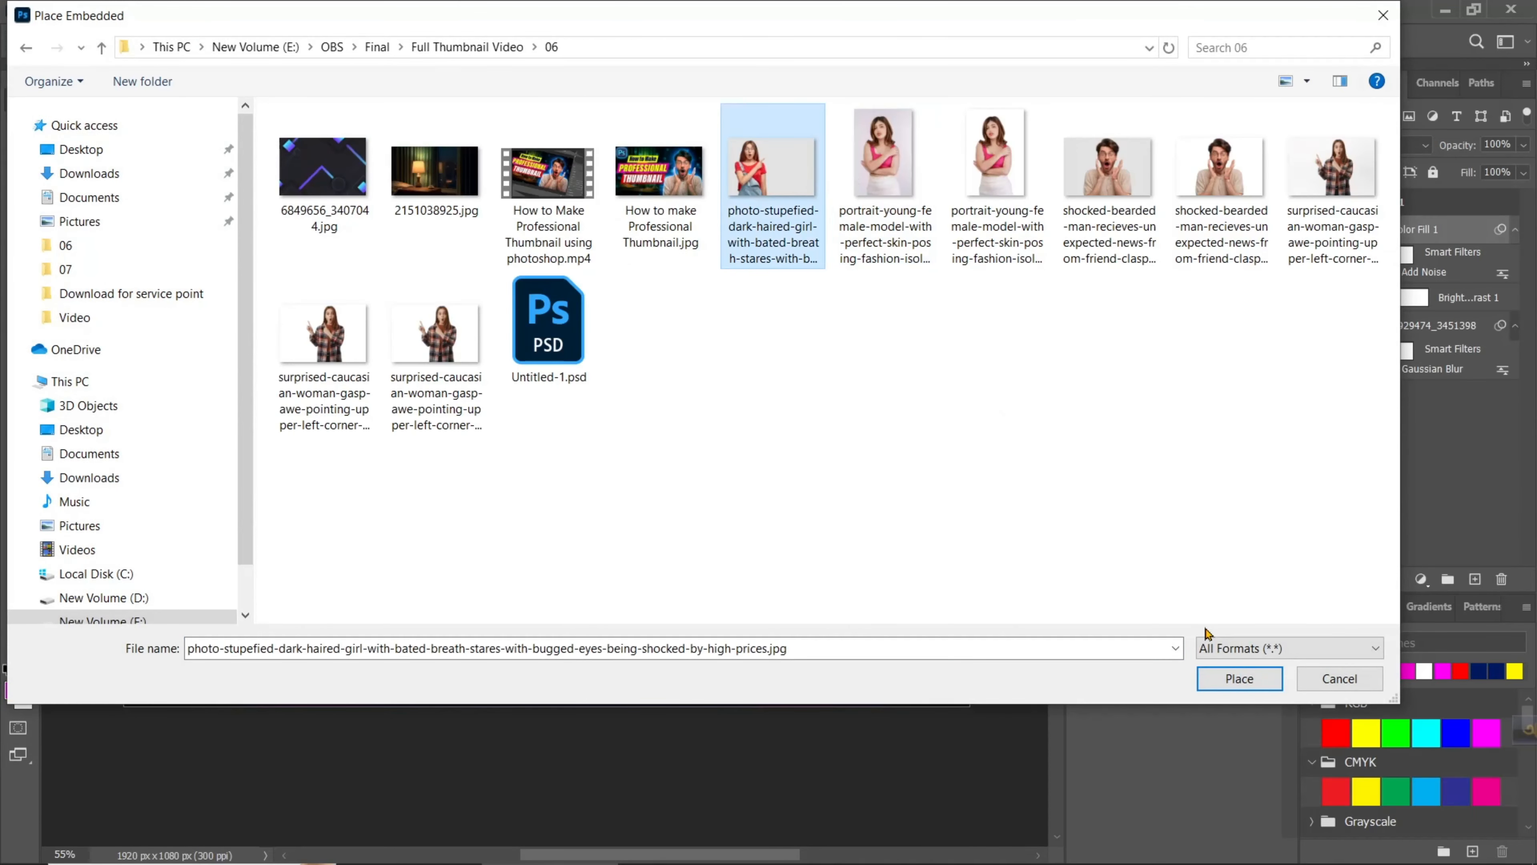
{"action": "left_click", "coordinate": [1211, 677]}
{"action": "key", "text": "Return"}
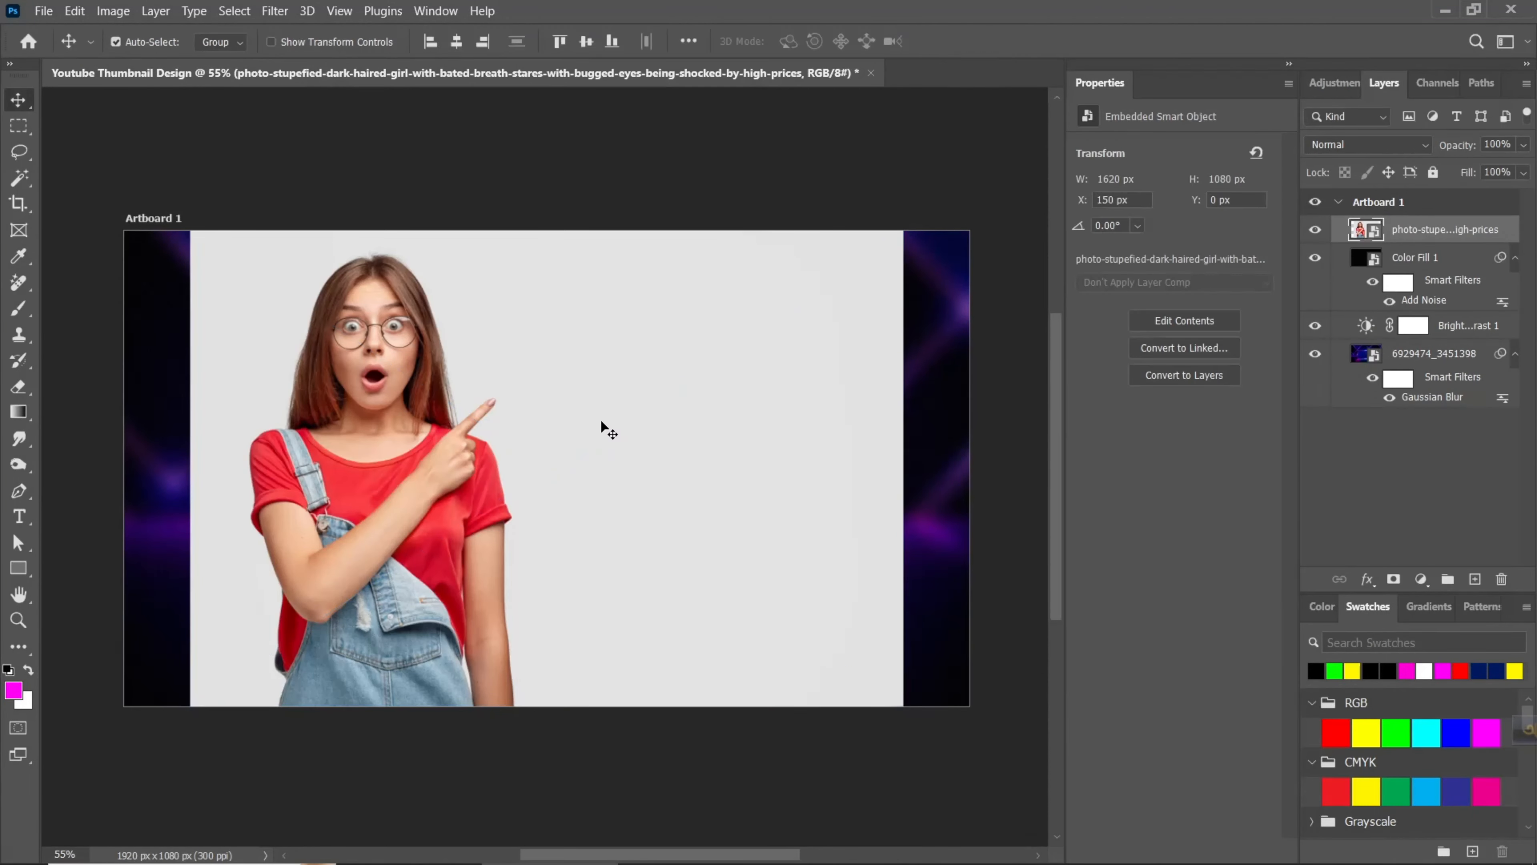
- Select the woman as the subject of the placed photo and mask out the grey background around her
{"action": "left_click", "coordinate": [233, 11]}
{"action": "left_click", "coordinate": [248, 231]}
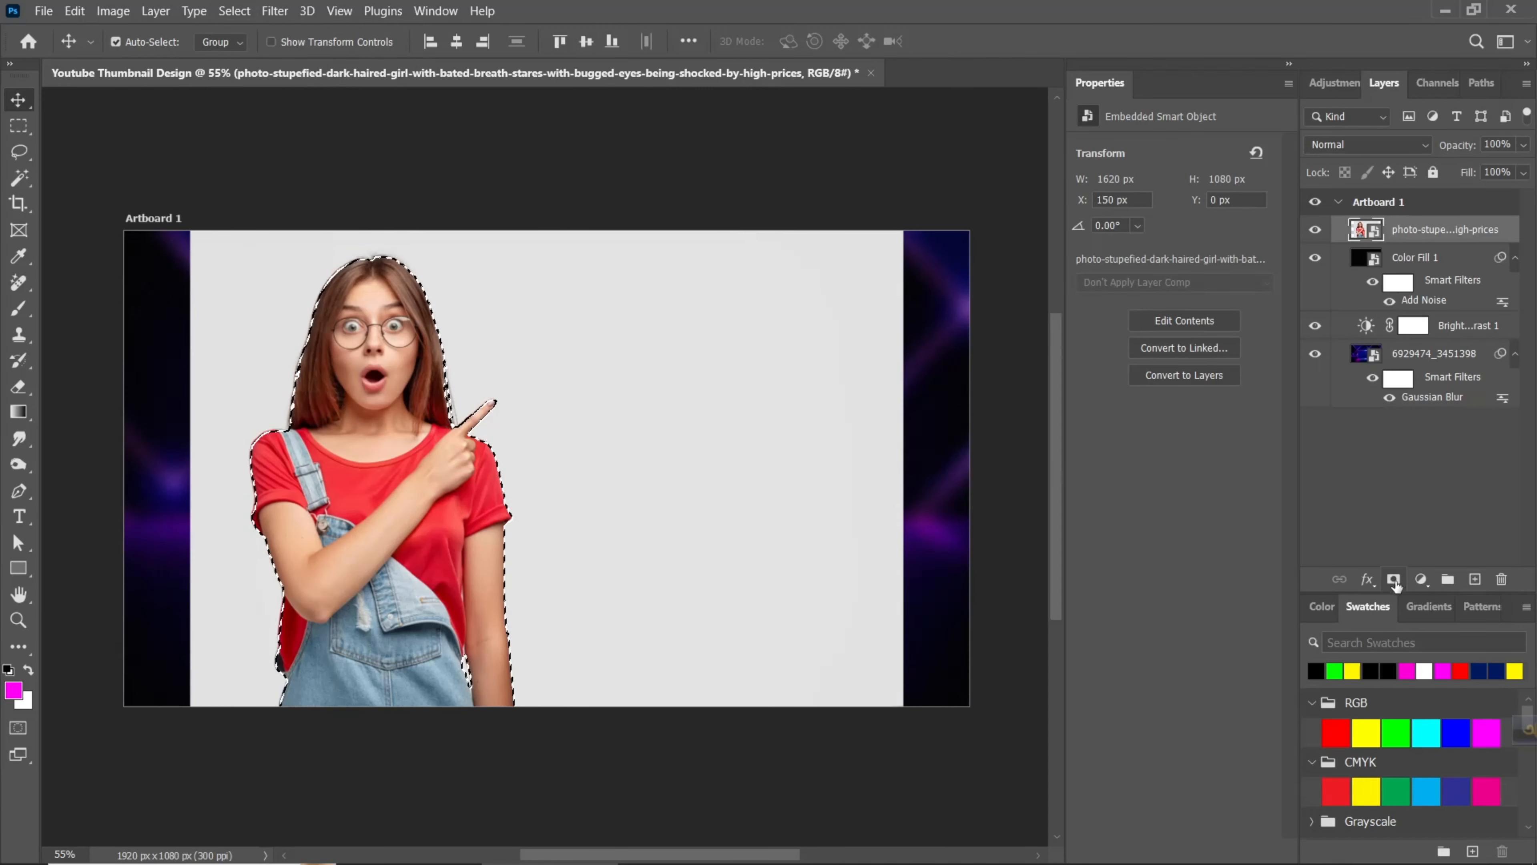
{"action": "left_click", "coordinate": [1394, 580]}
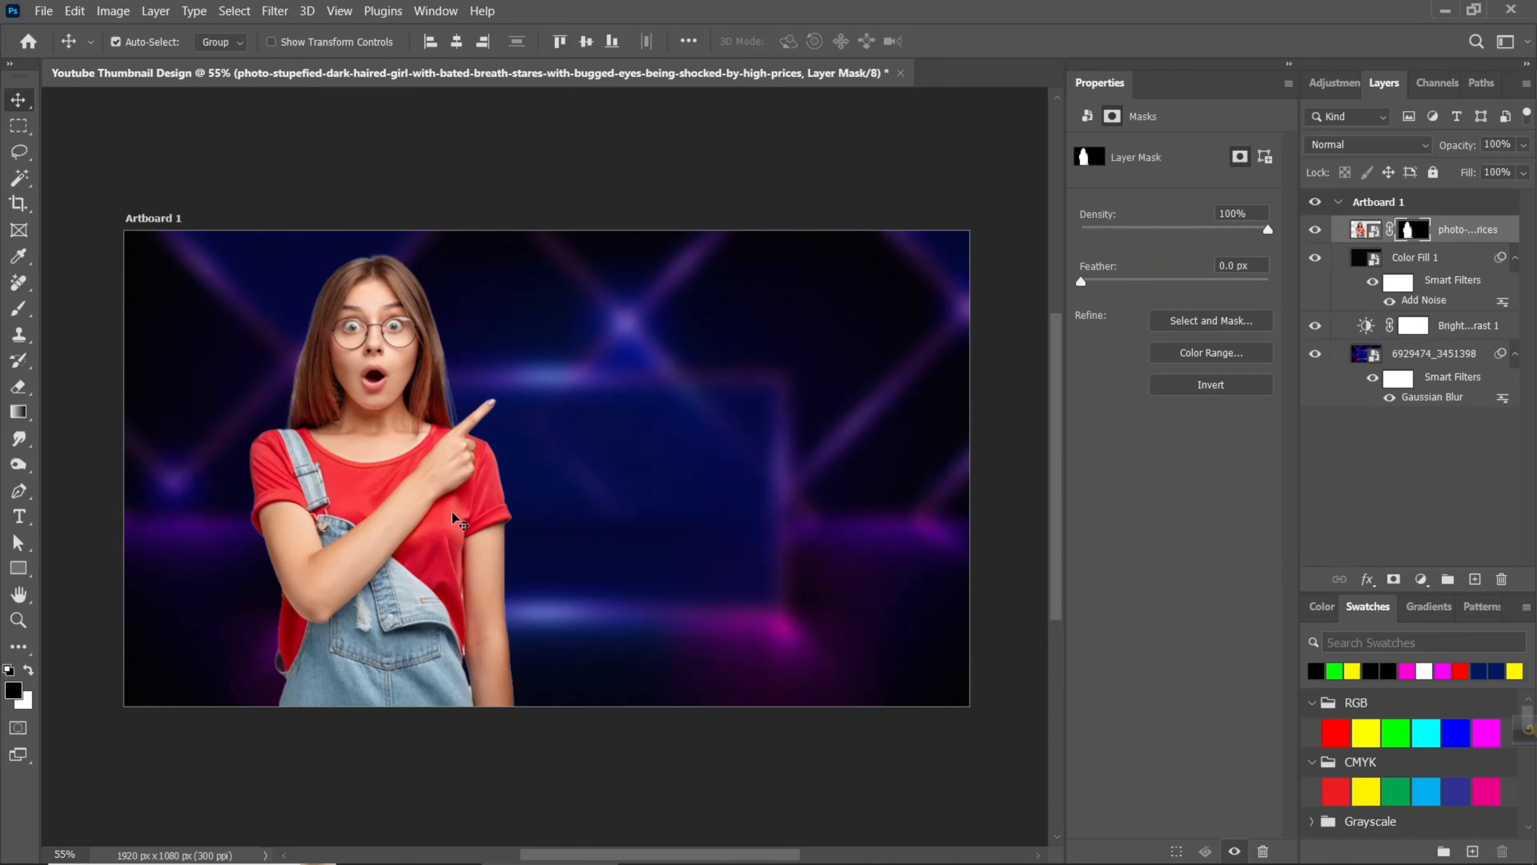
- Flip the cut-out woman horizontally, enlarge her and place her against the right edge of the artboard
{"action": "left_click_drag", "start_coordinate": [452, 513], "coordinate": [807, 519]}
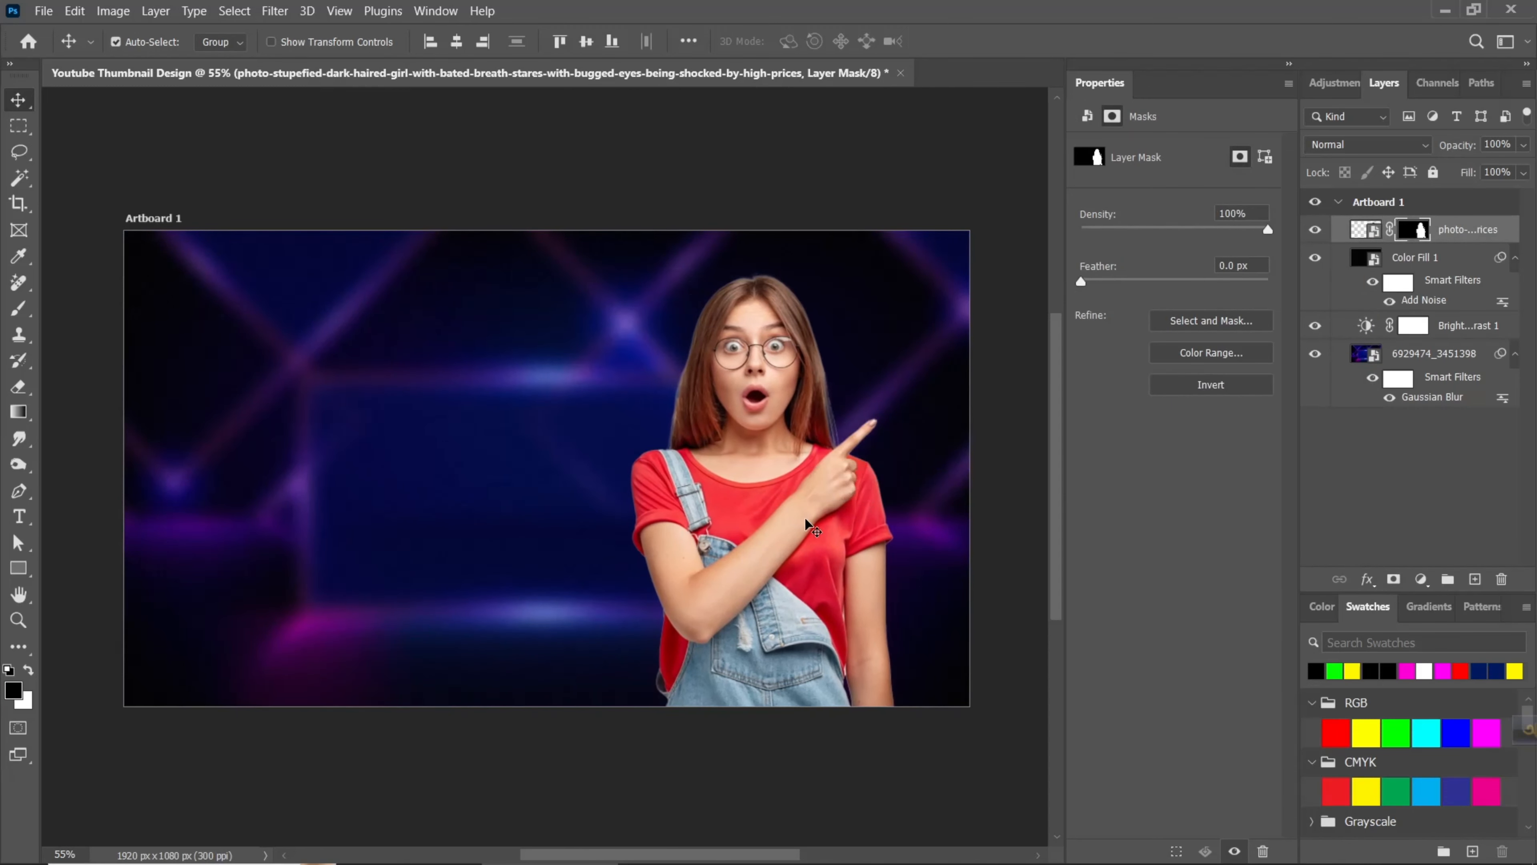
{"action": "key", "text": "ctrl+t"}
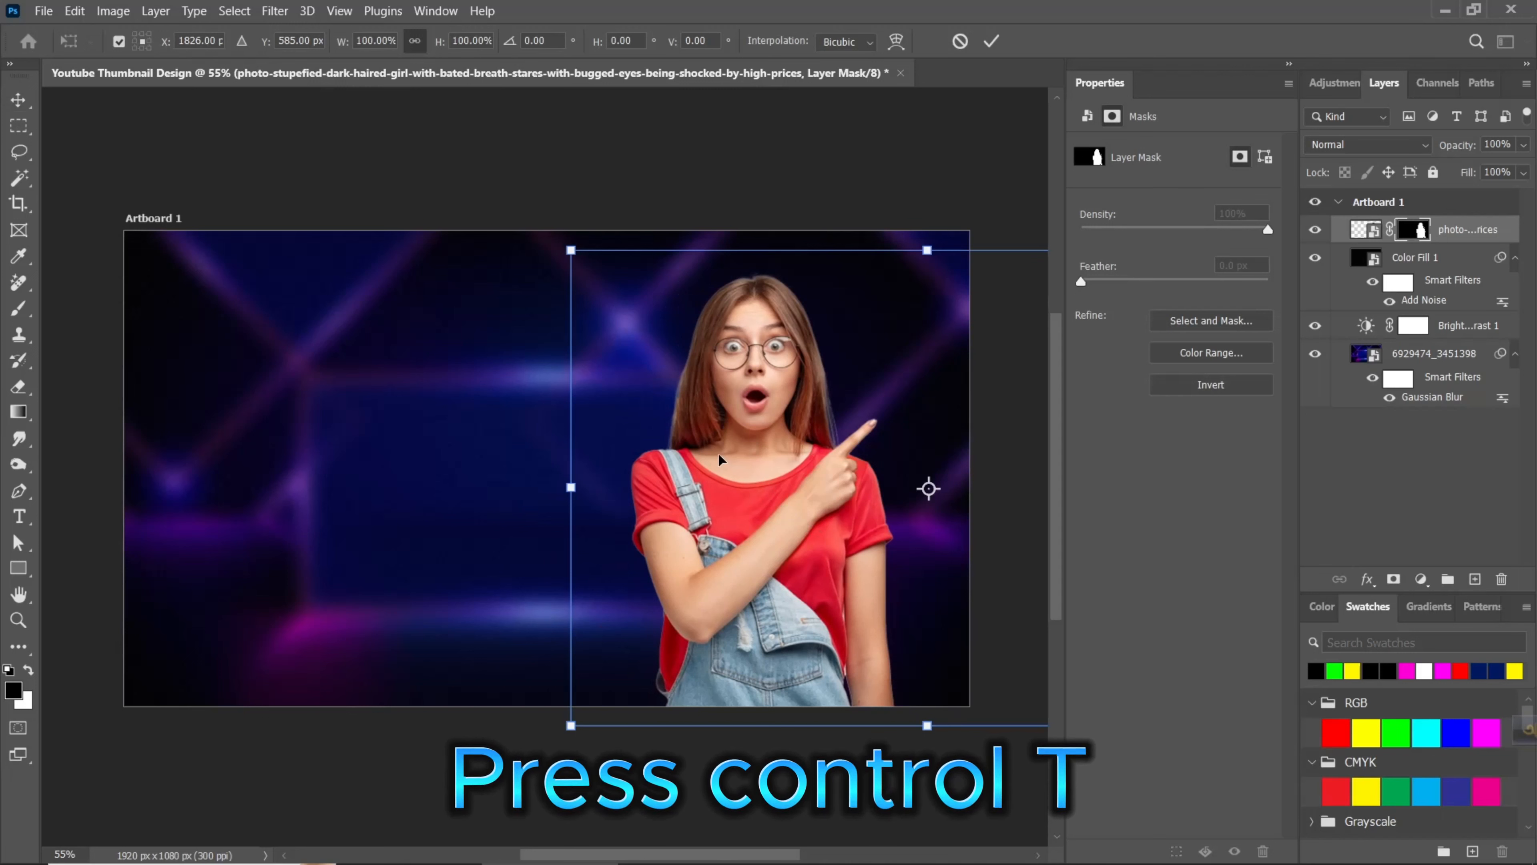
{"action": "right_click", "coordinate": [719, 461]}
{"action": "left_click", "coordinate": [754, 426]}
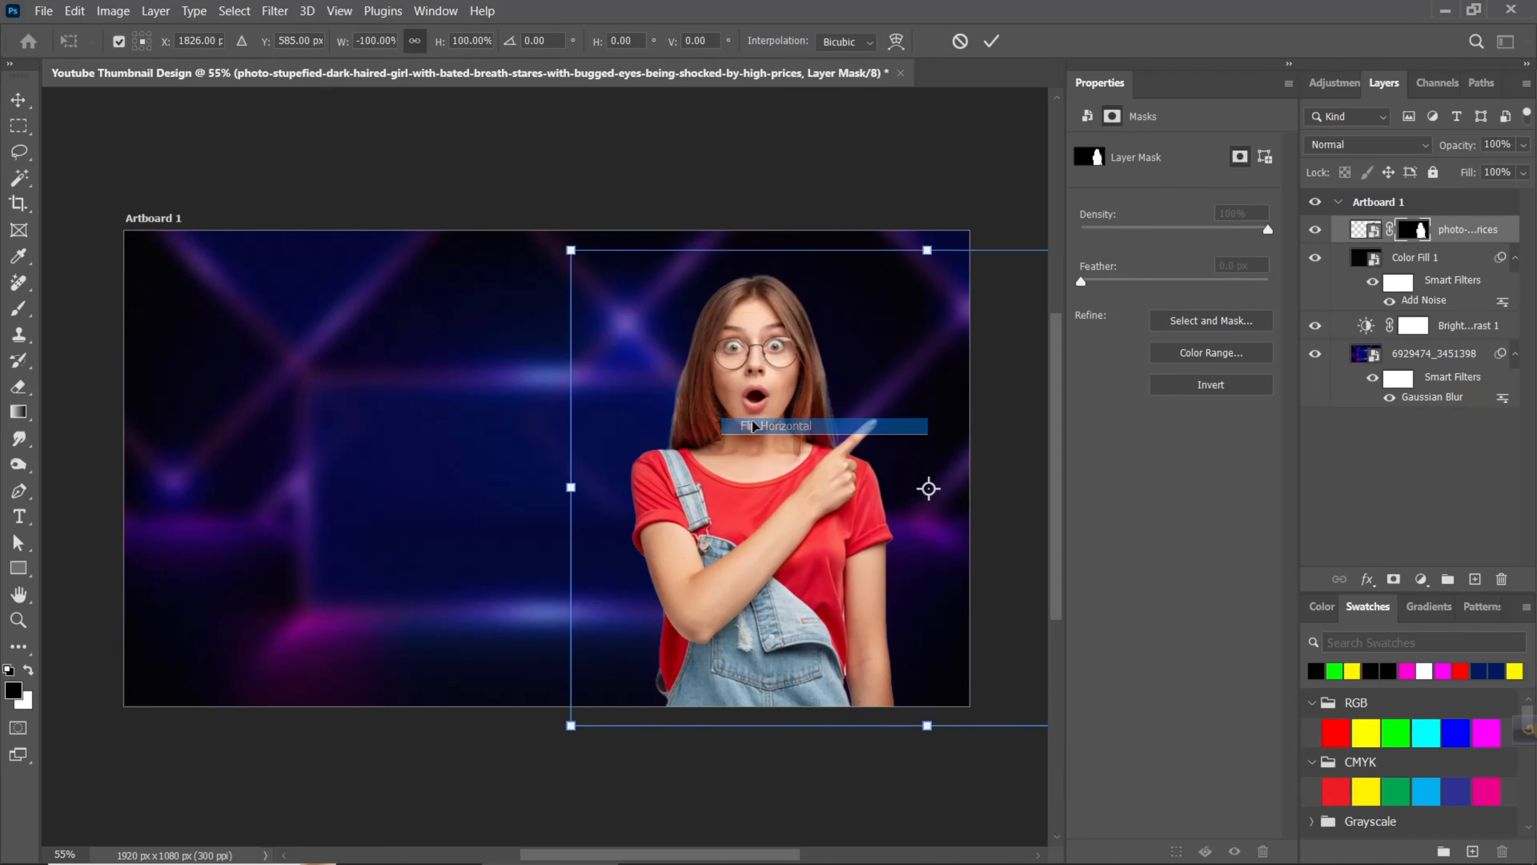
{"action": "left_click_drag", "start_coordinate": [823, 449], "coordinate": [543, 446]}
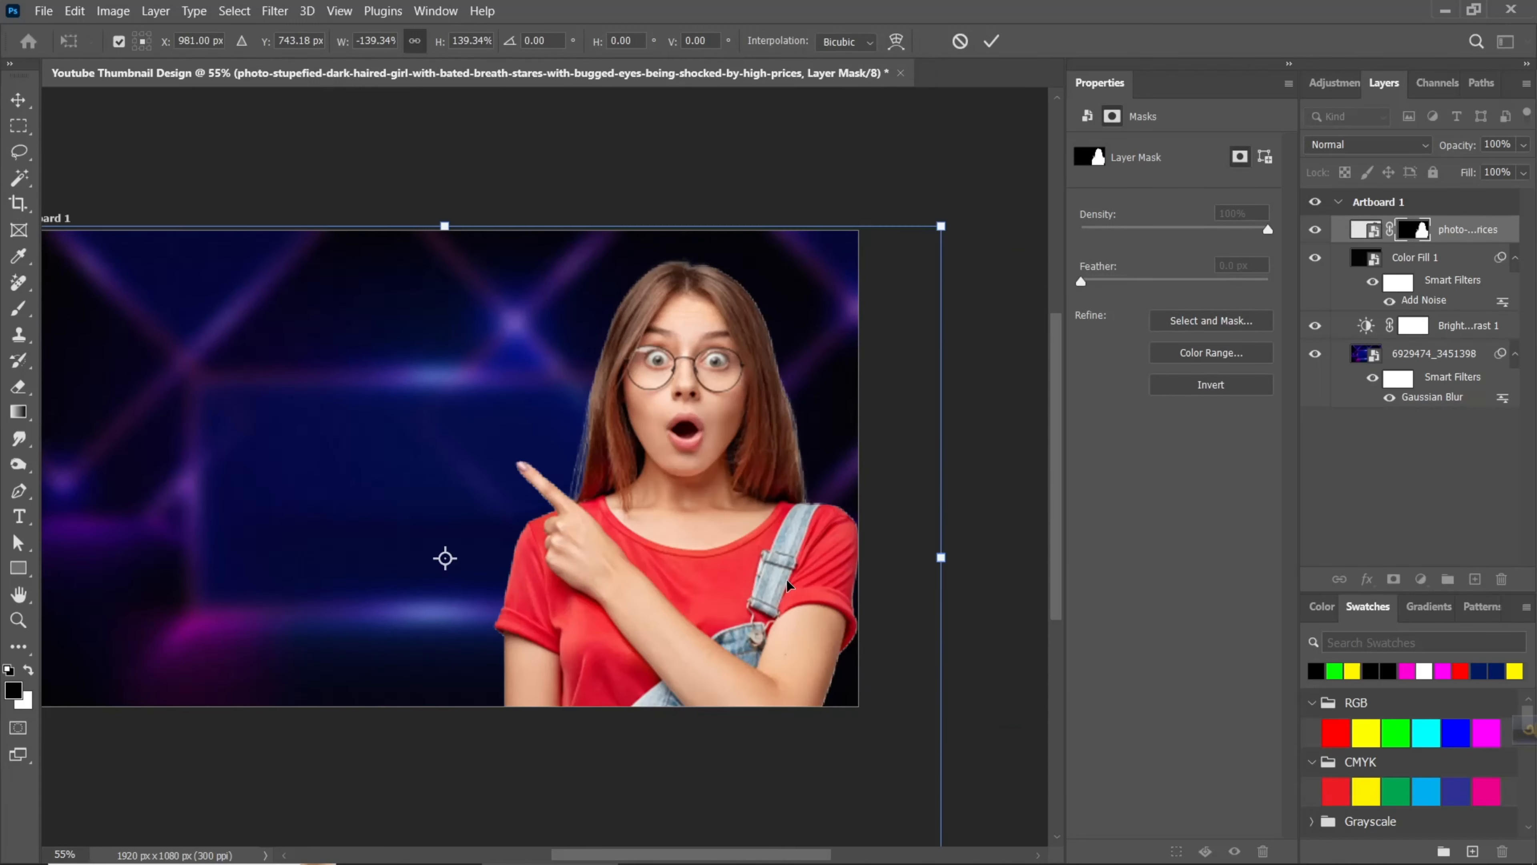
{"action": "key", "text": "Return"}
{"action": "scroll", "coordinate": [717, 614], "scroll_direction": "down", "scroll_amount": 1}
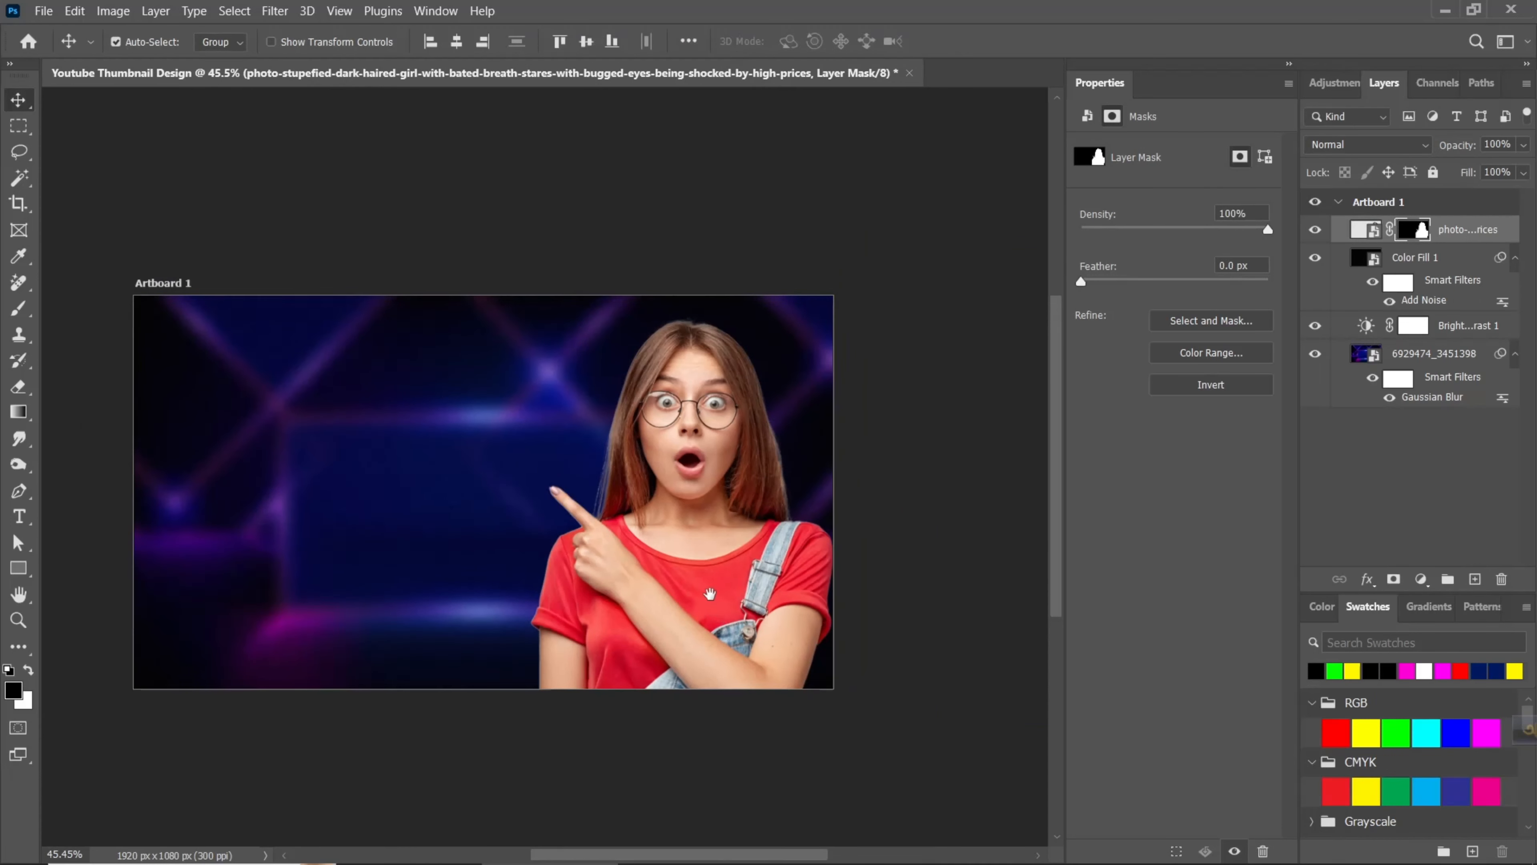
{"action": "left_click_drag", "start_coordinate": [707, 594], "coordinate": [748, 563]}
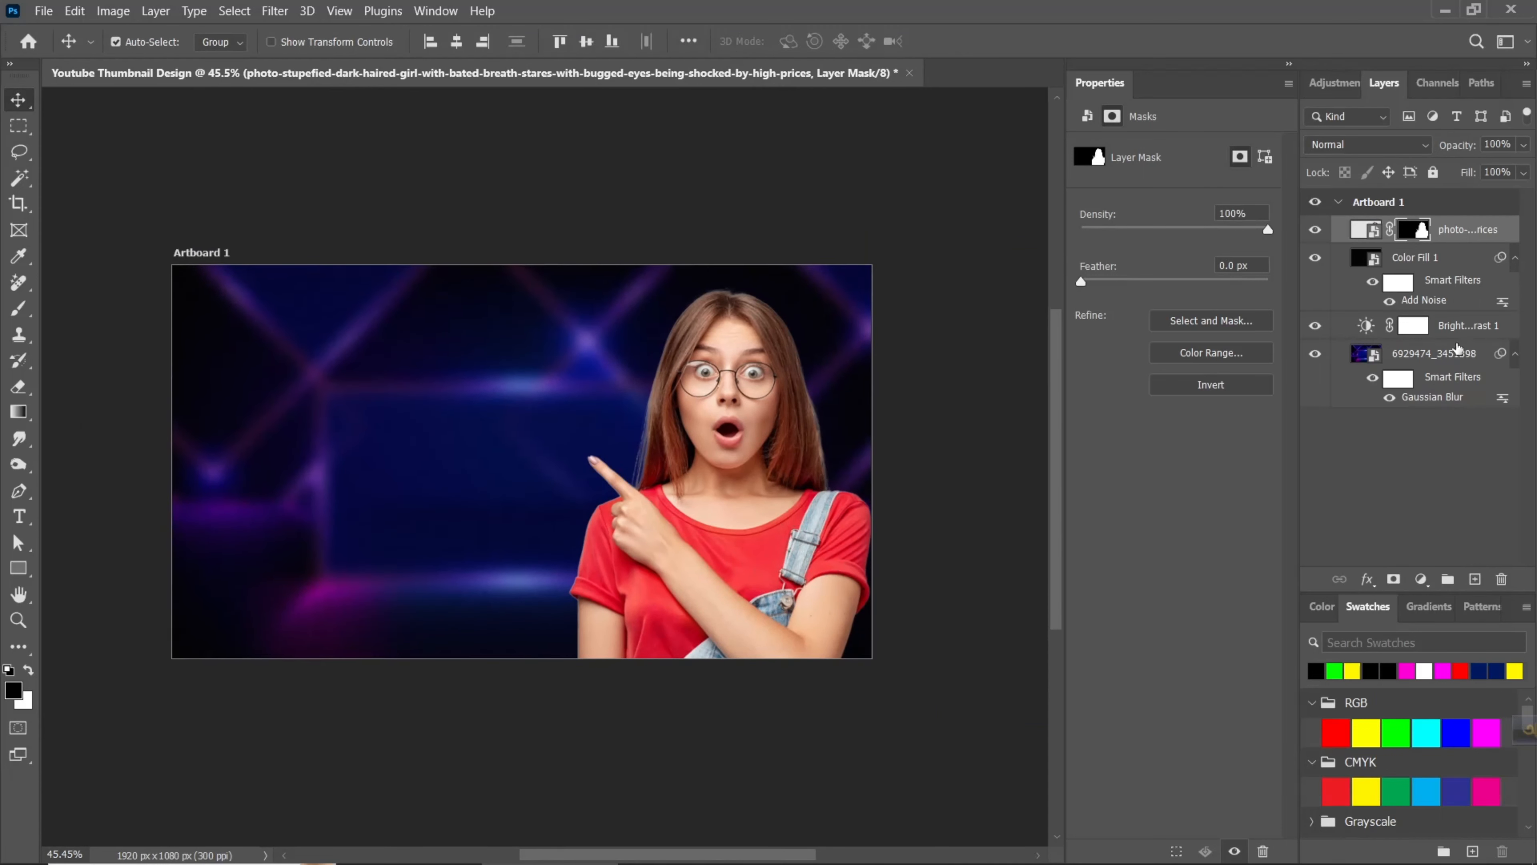
- Convert the masked woman to a smart object and add a blue outer glow with 77% opacity, 6% spread, 57 px size and 44% range
{"action": "right_click", "coordinate": [1461, 233]}
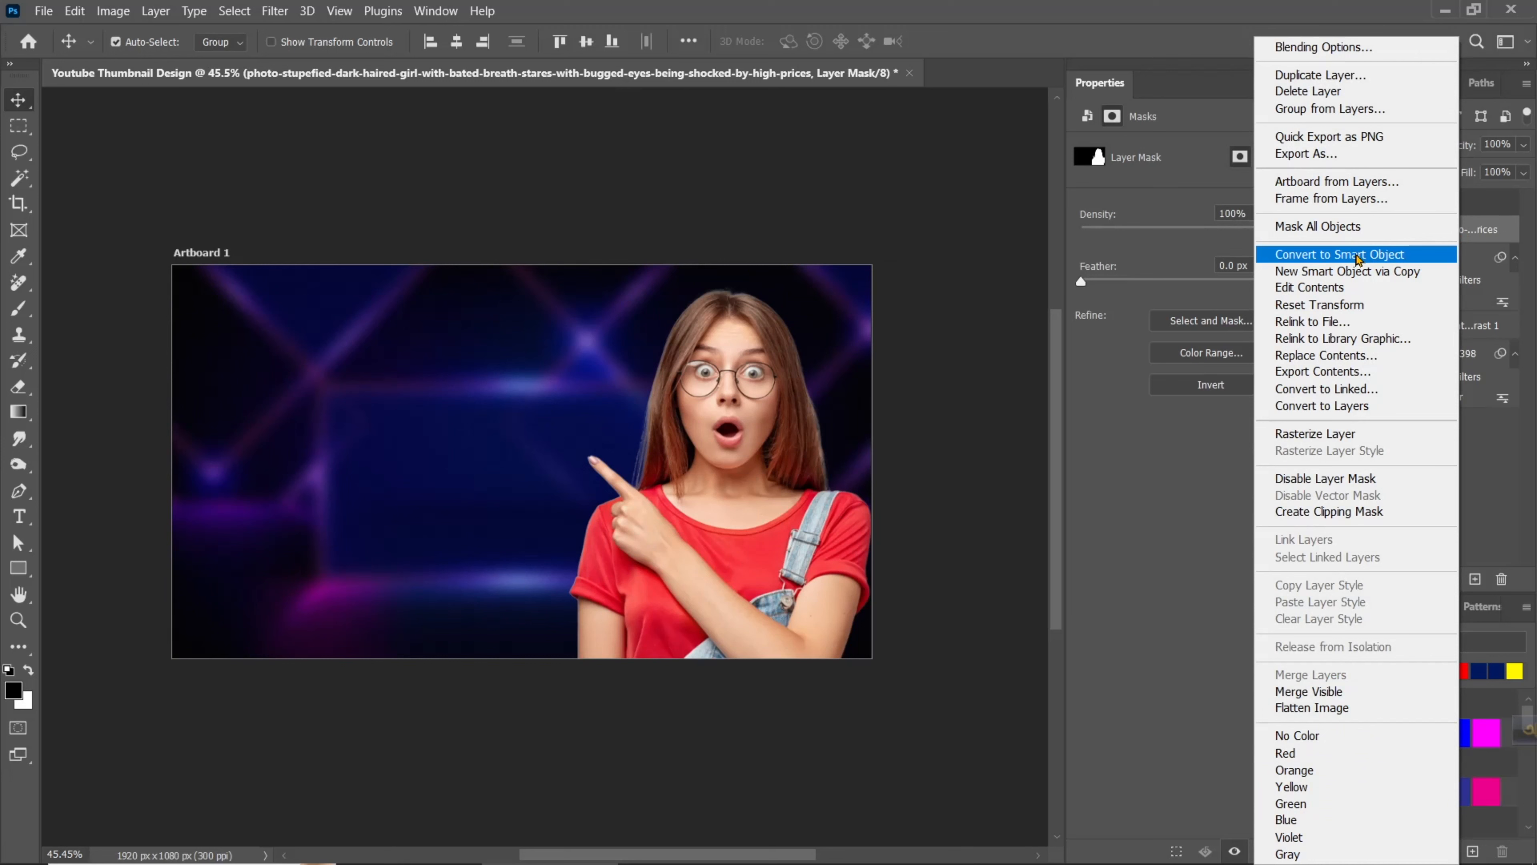
{"action": "left_click", "coordinate": [1386, 253]}
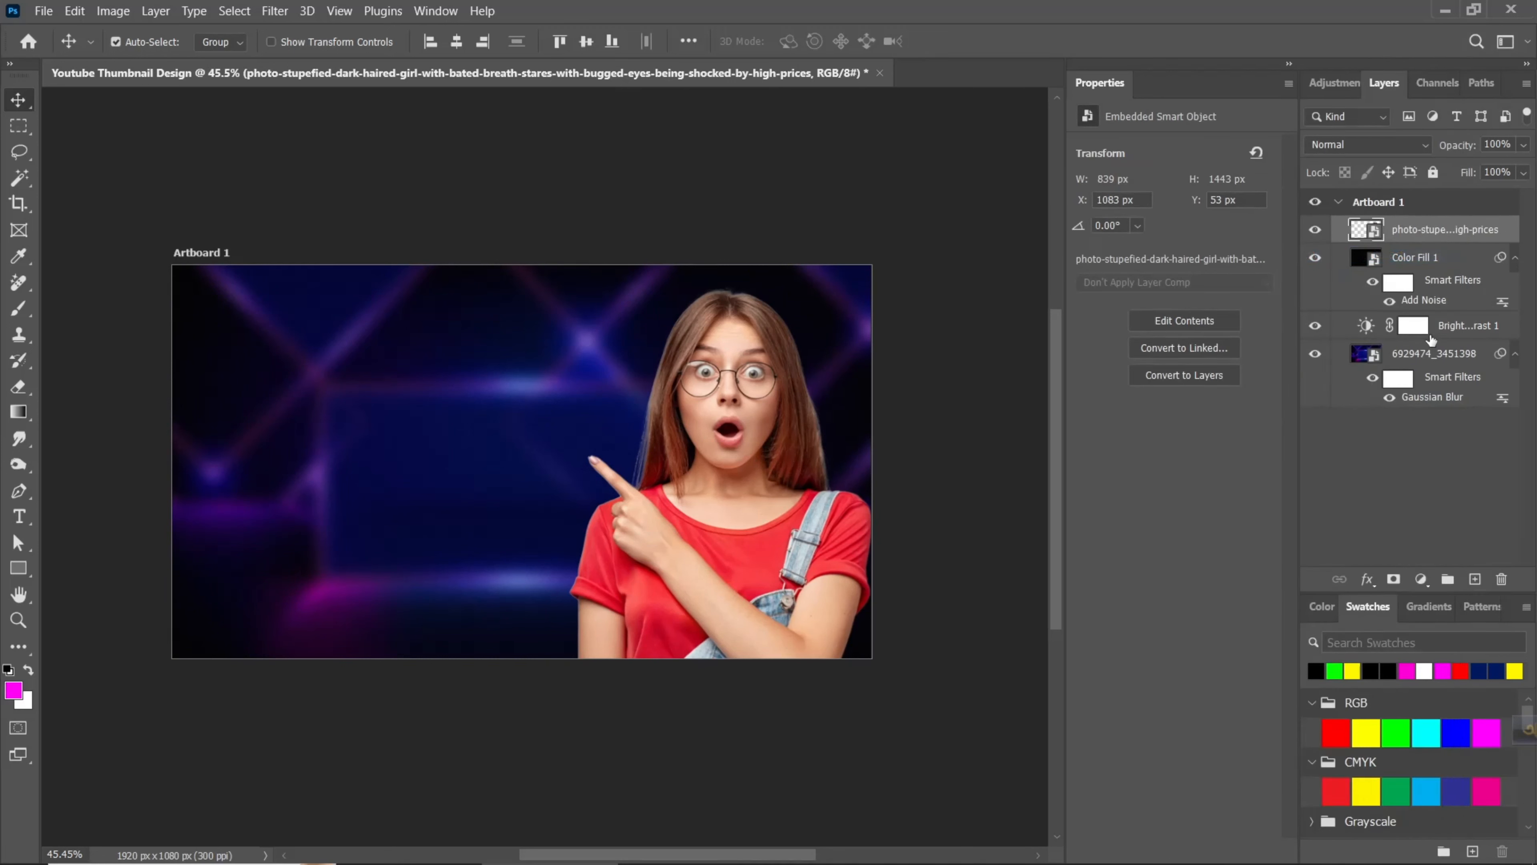
{"action": "right_click", "coordinate": [1509, 244]}
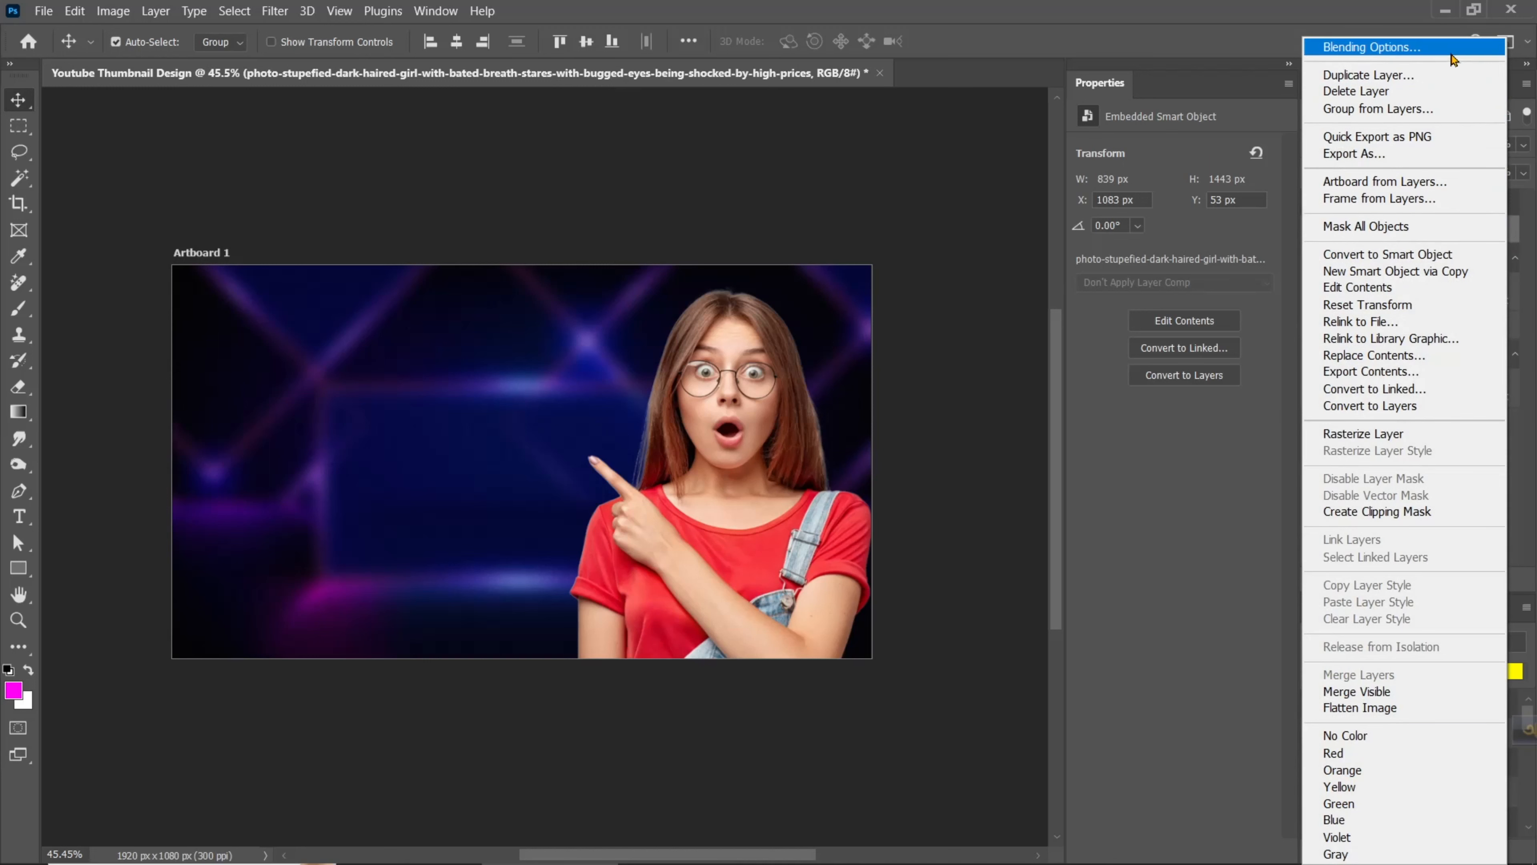
{"action": "left_click", "coordinate": [1456, 50]}
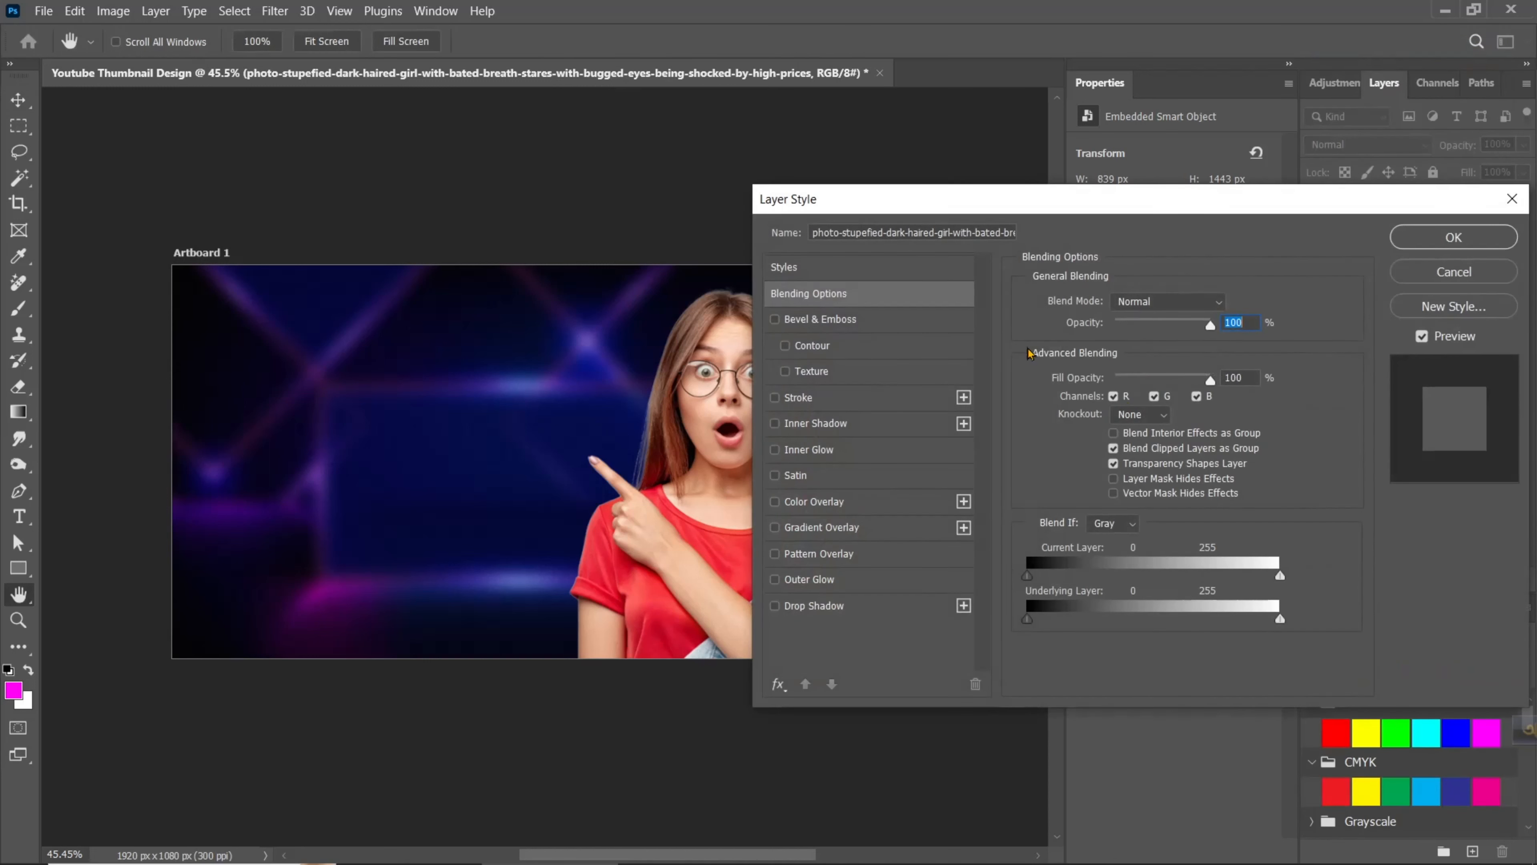
{"action": "left_click_drag", "start_coordinate": [920, 196], "coordinate": [1050, 161]}
{"action": "left_click", "coordinate": [941, 541]}
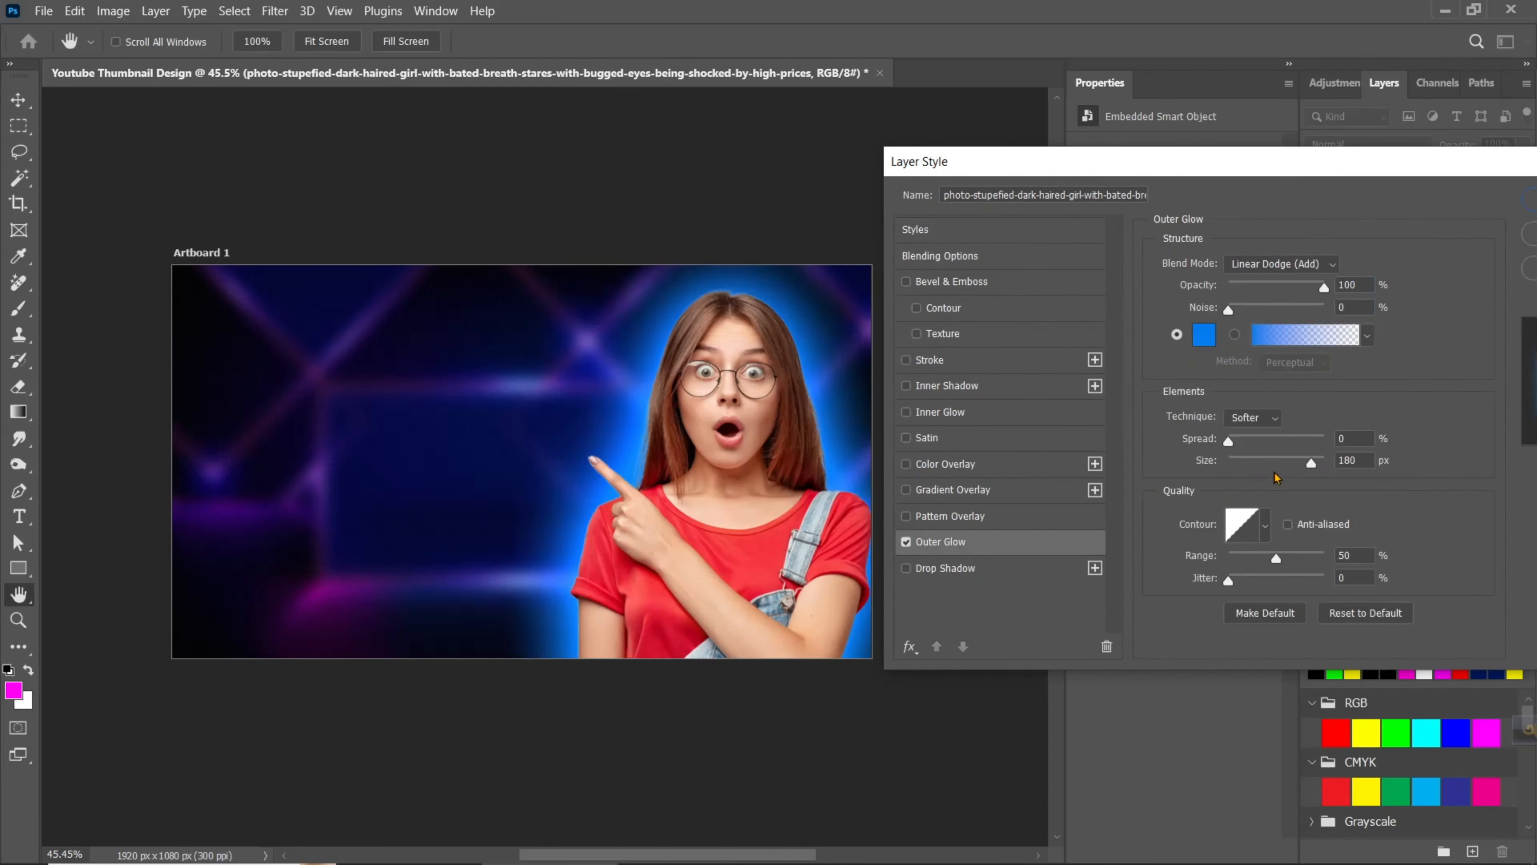
{"action": "left_click_drag", "start_coordinate": [1275, 478], "coordinate": [1263, 489]}
{"action": "left_click_drag", "start_coordinate": [1324, 287], "coordinate": [1303, 287]}
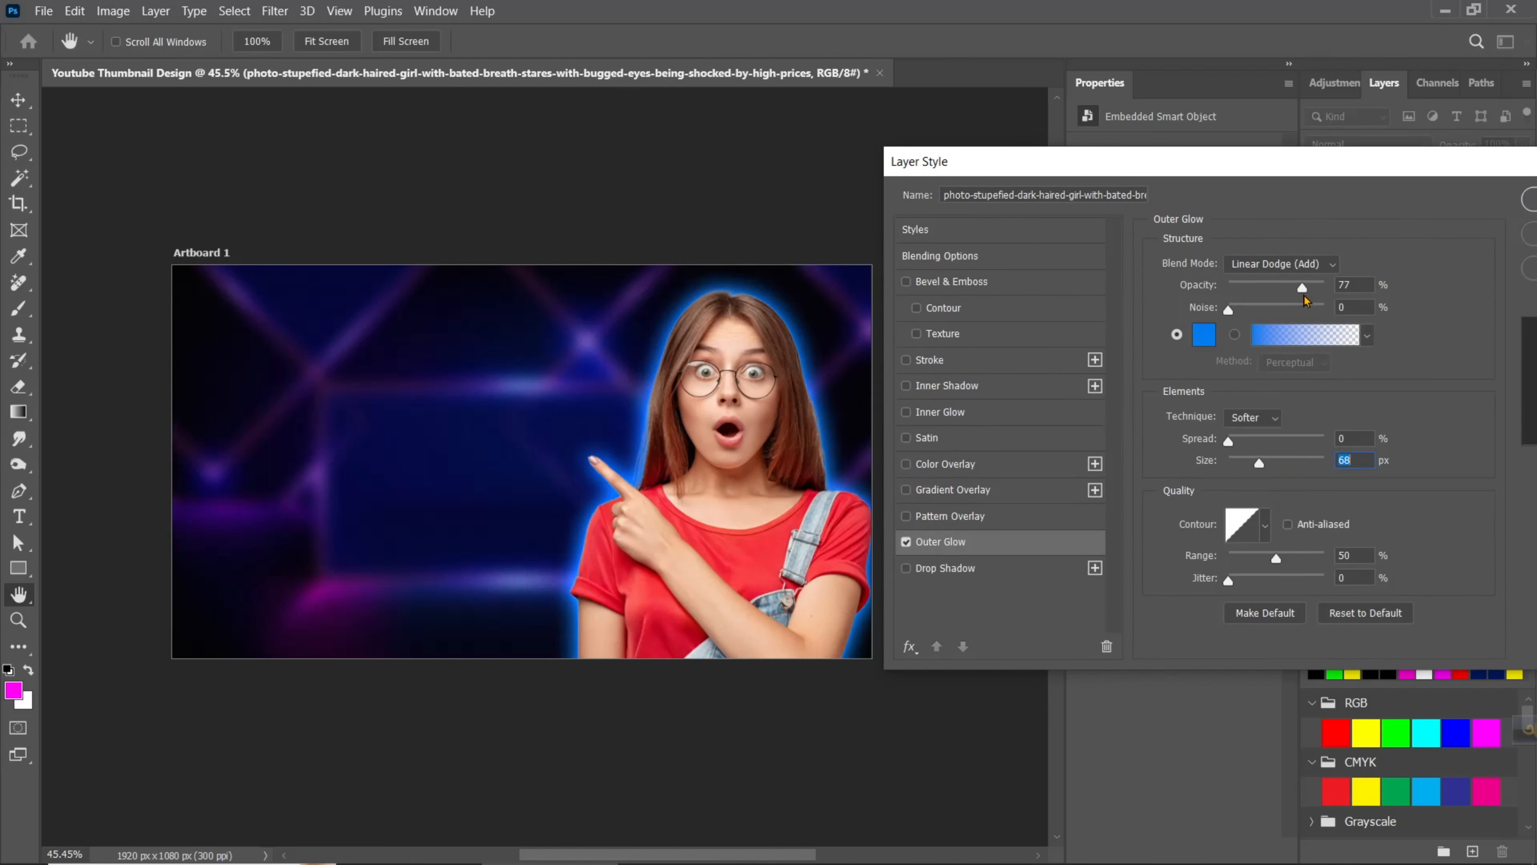
{"action": "left_click_drag", "start_coordinate": [1229, 441], "coordinate": [1256, 464]}
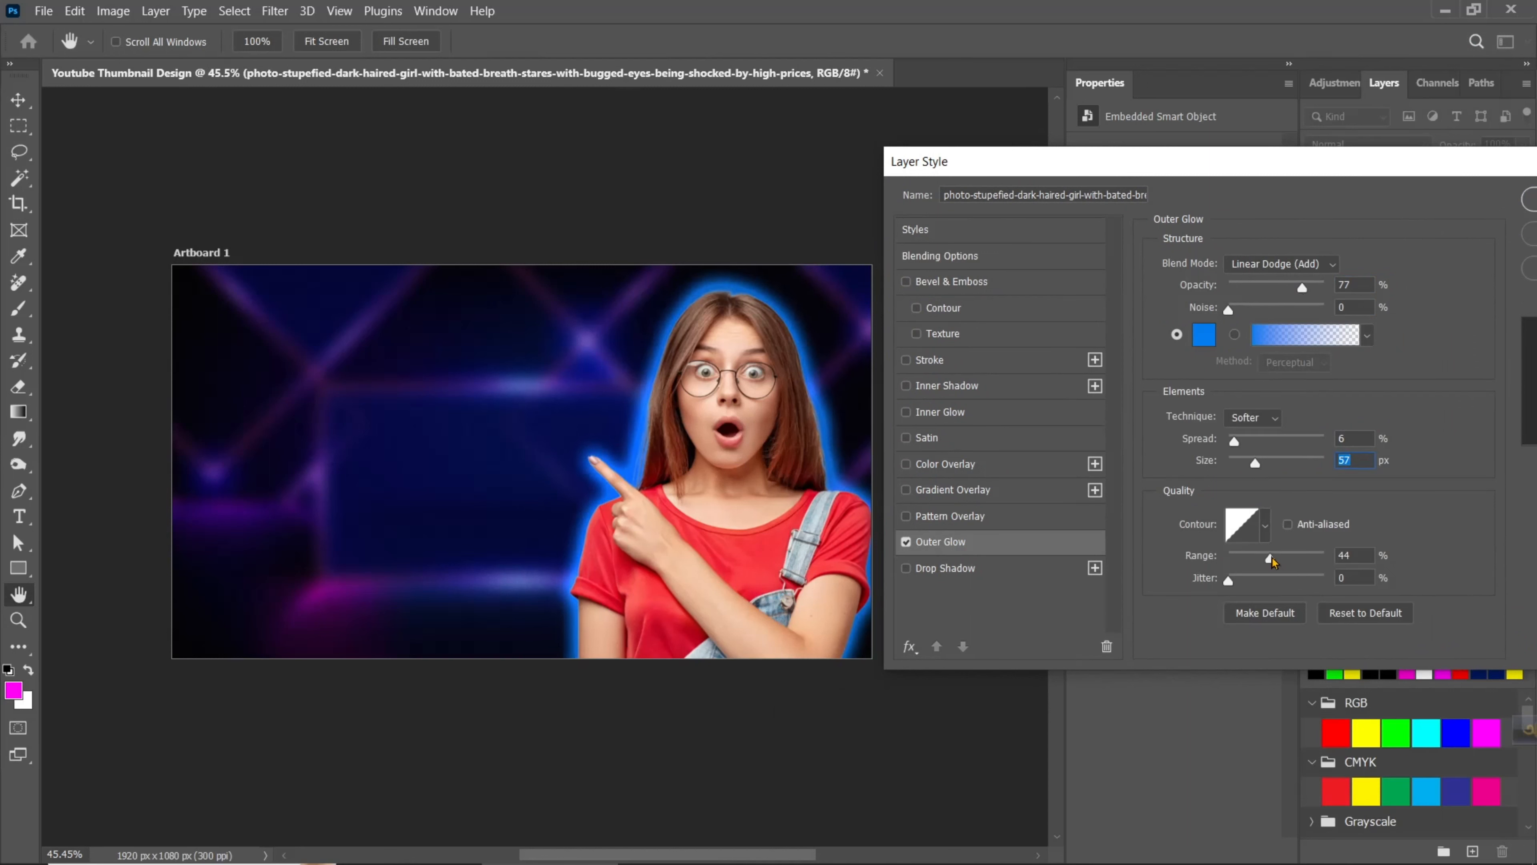
- Add a white Linear Dodge (Add) inner glow to the woman with 55% opacity and 10 px size, and apply the layer style
{"action": "left_click", "coordinate": [940, 412]}
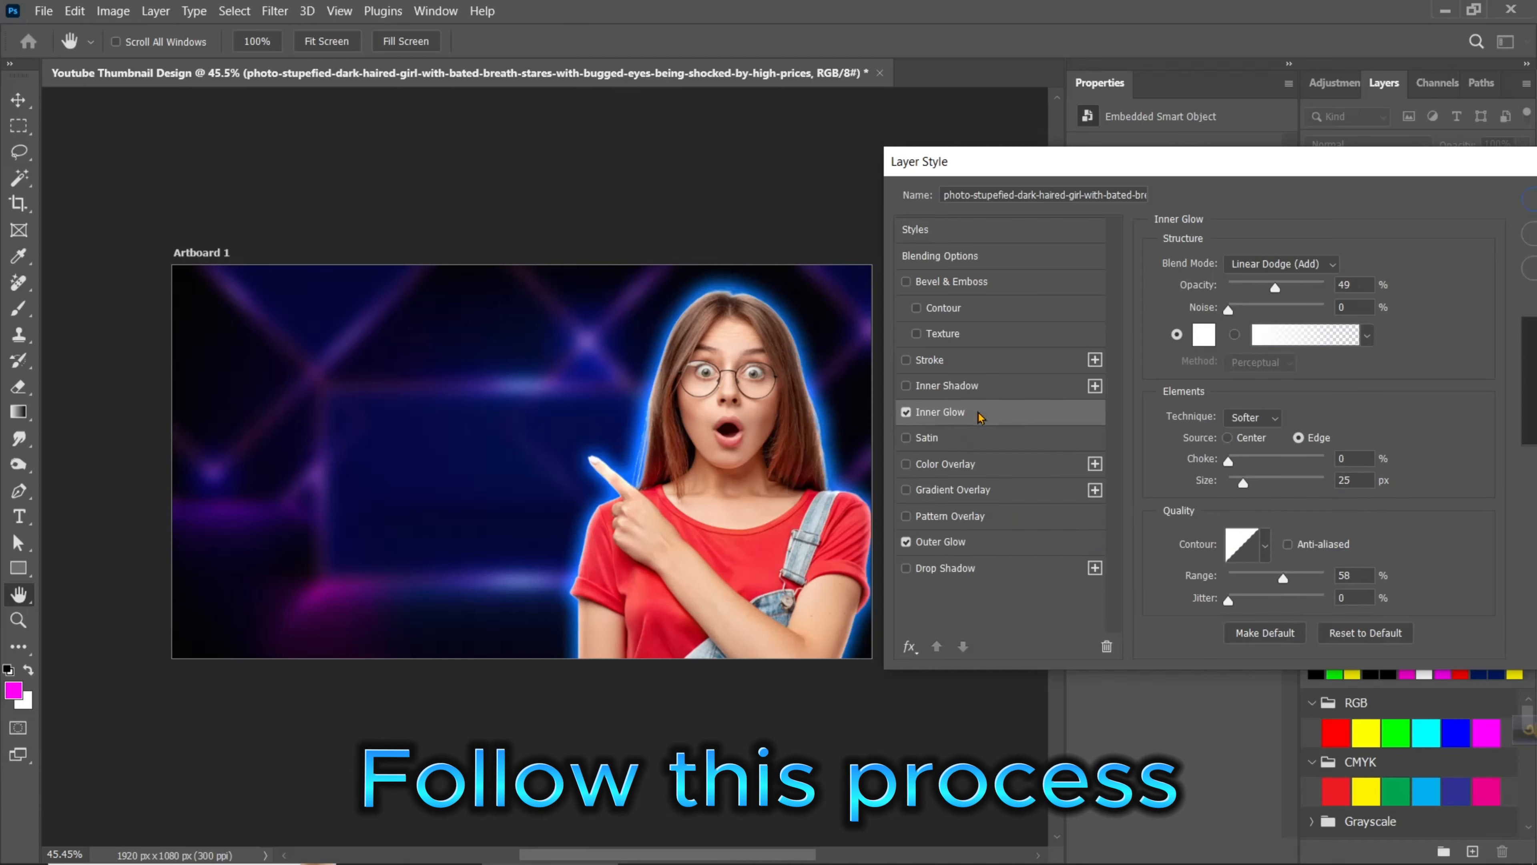
{"action": "left_click", "coordinate": [1319, 266]}
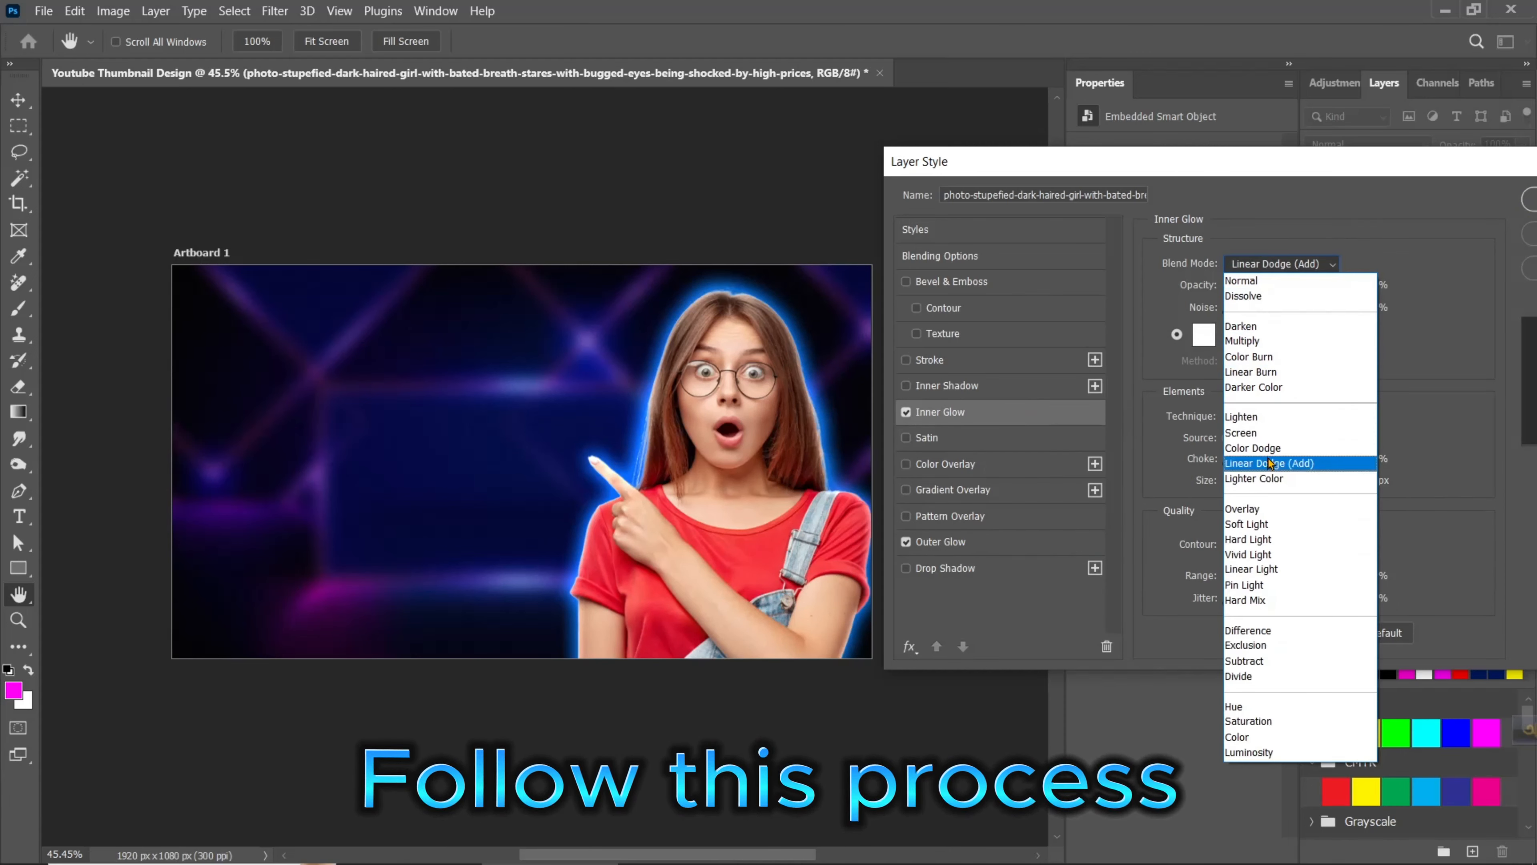
{"action": "left_click", "coordinate": [1265, 462]}
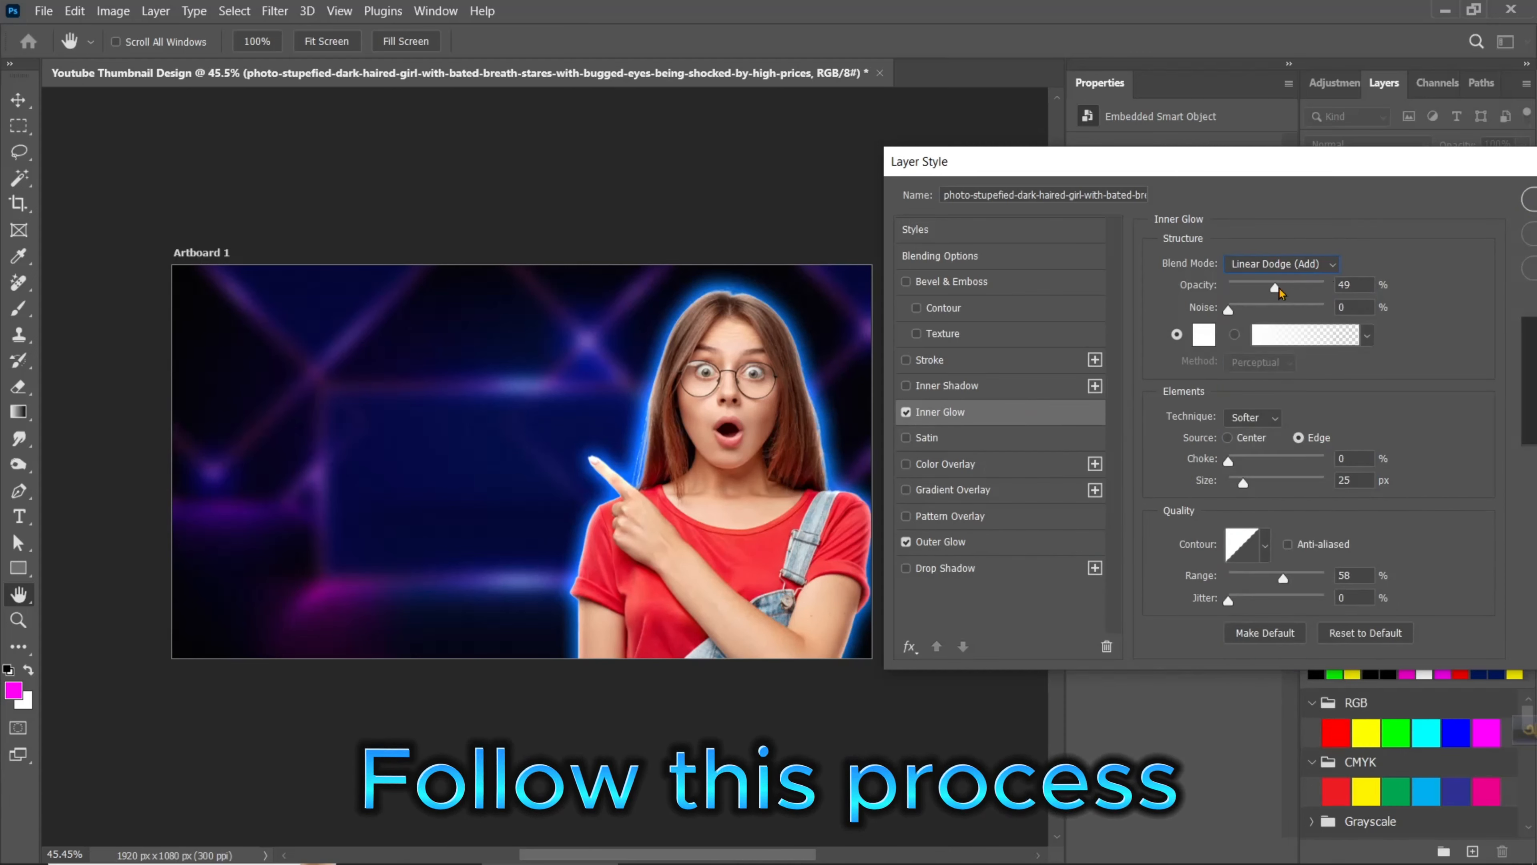
{"action": "left_click_drag", "start_coordinate": [1275, 287], "coordinate": [1281, 287]}
{"action": "left_click_drag", "start_coordinate": [1244, 483], "coordinate": [1239, 483]}
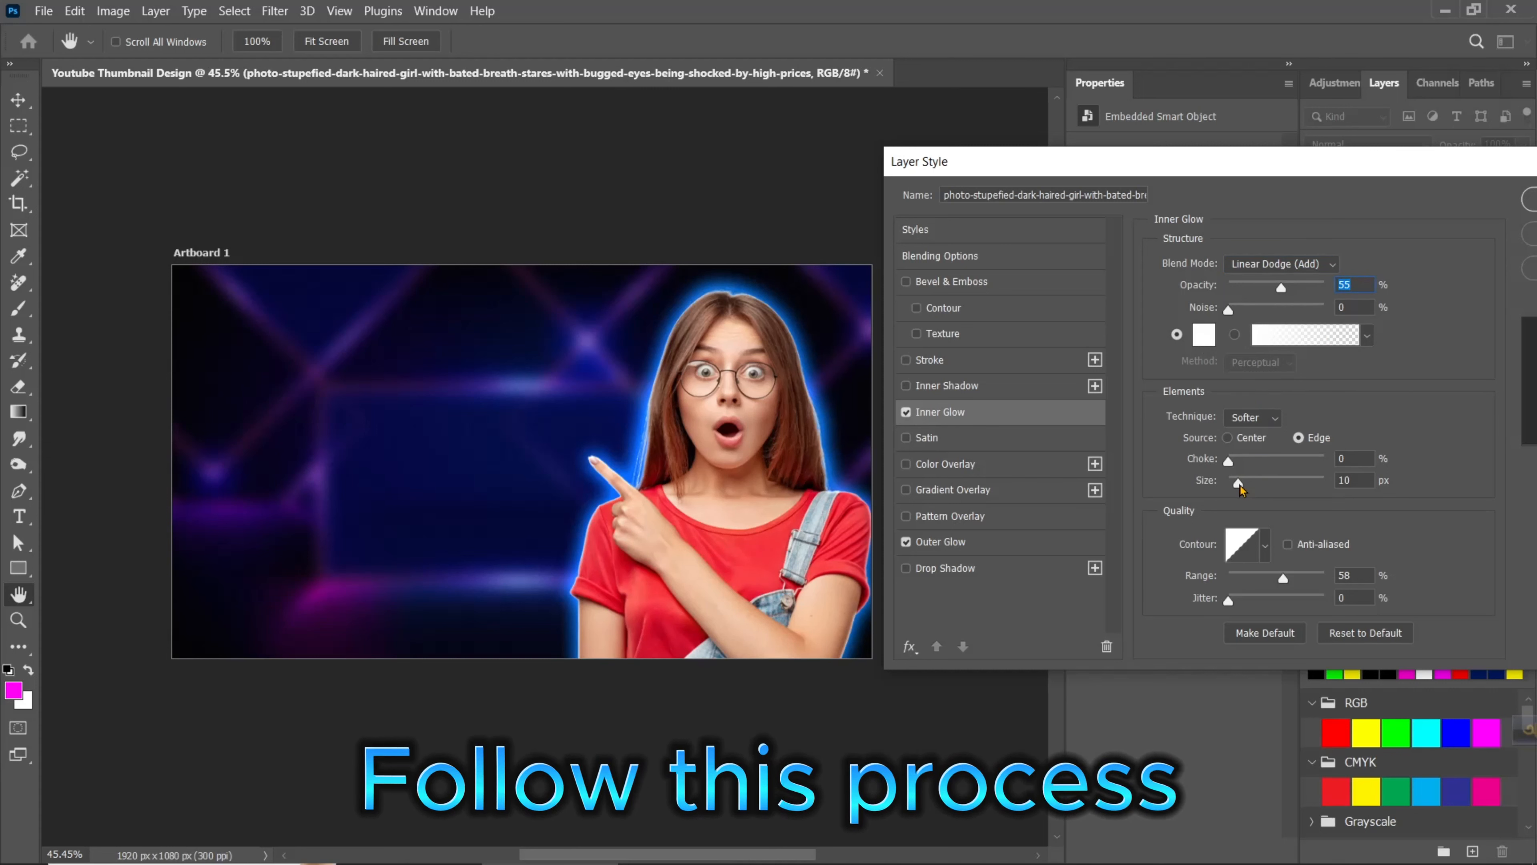
{"action": "left_click_drag", "start_coordinate": [1417, 163], "coordinate": [1258, 195]}
{"action": "left_click", "coordinate": [1432, 243]}
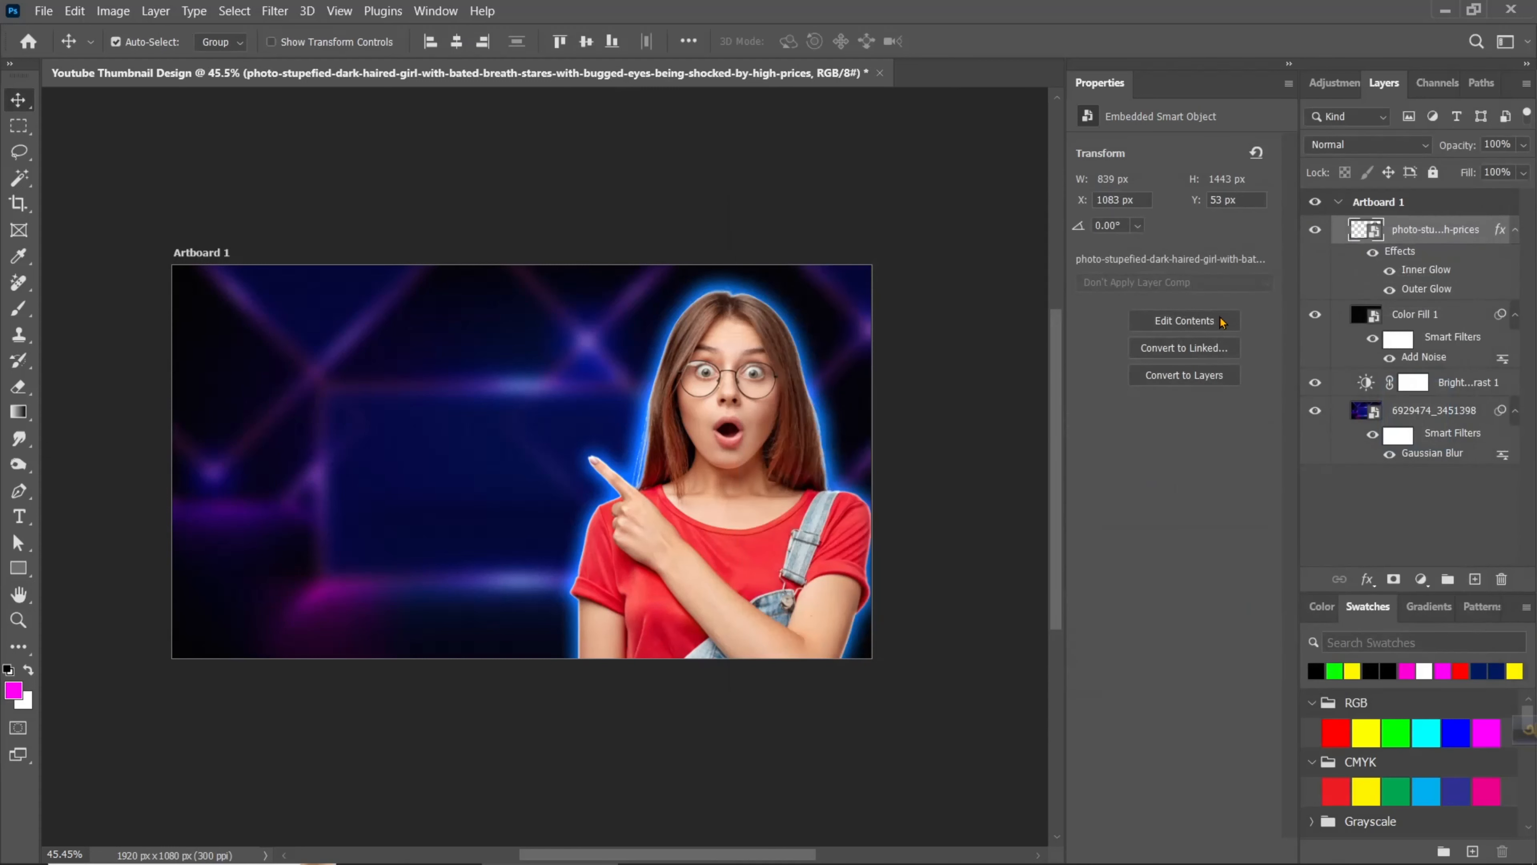
- Create a new empty layer above the woman and clip it to her layer
{"action": "left_click", "coordinate": [1475, 579]}
{"action": "right_click", "coordinate": [1440, 241]}
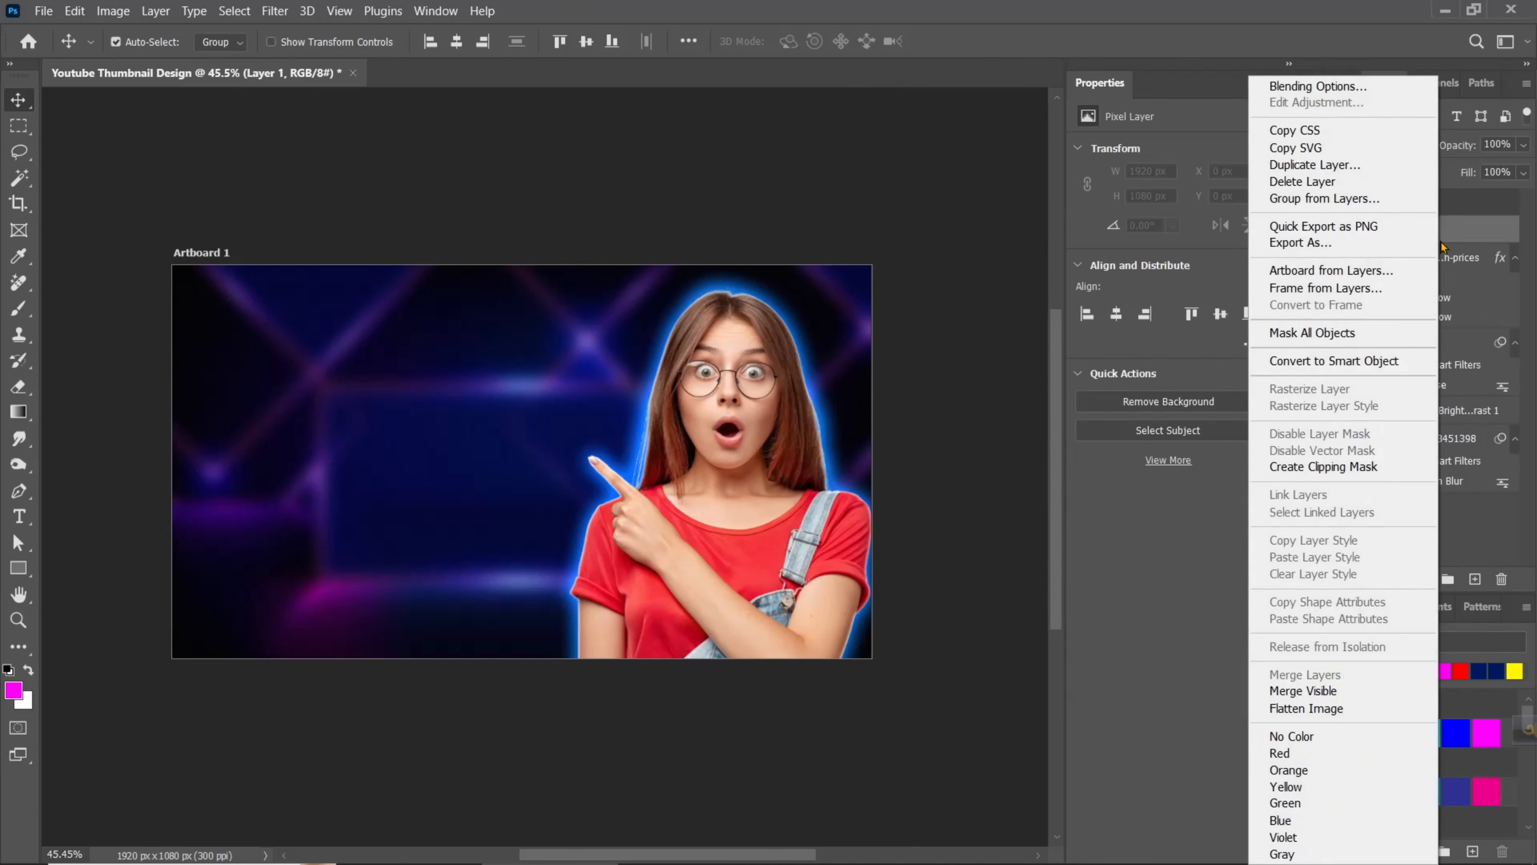
{"action": "left_click", "coordinate": [1337, 467]}
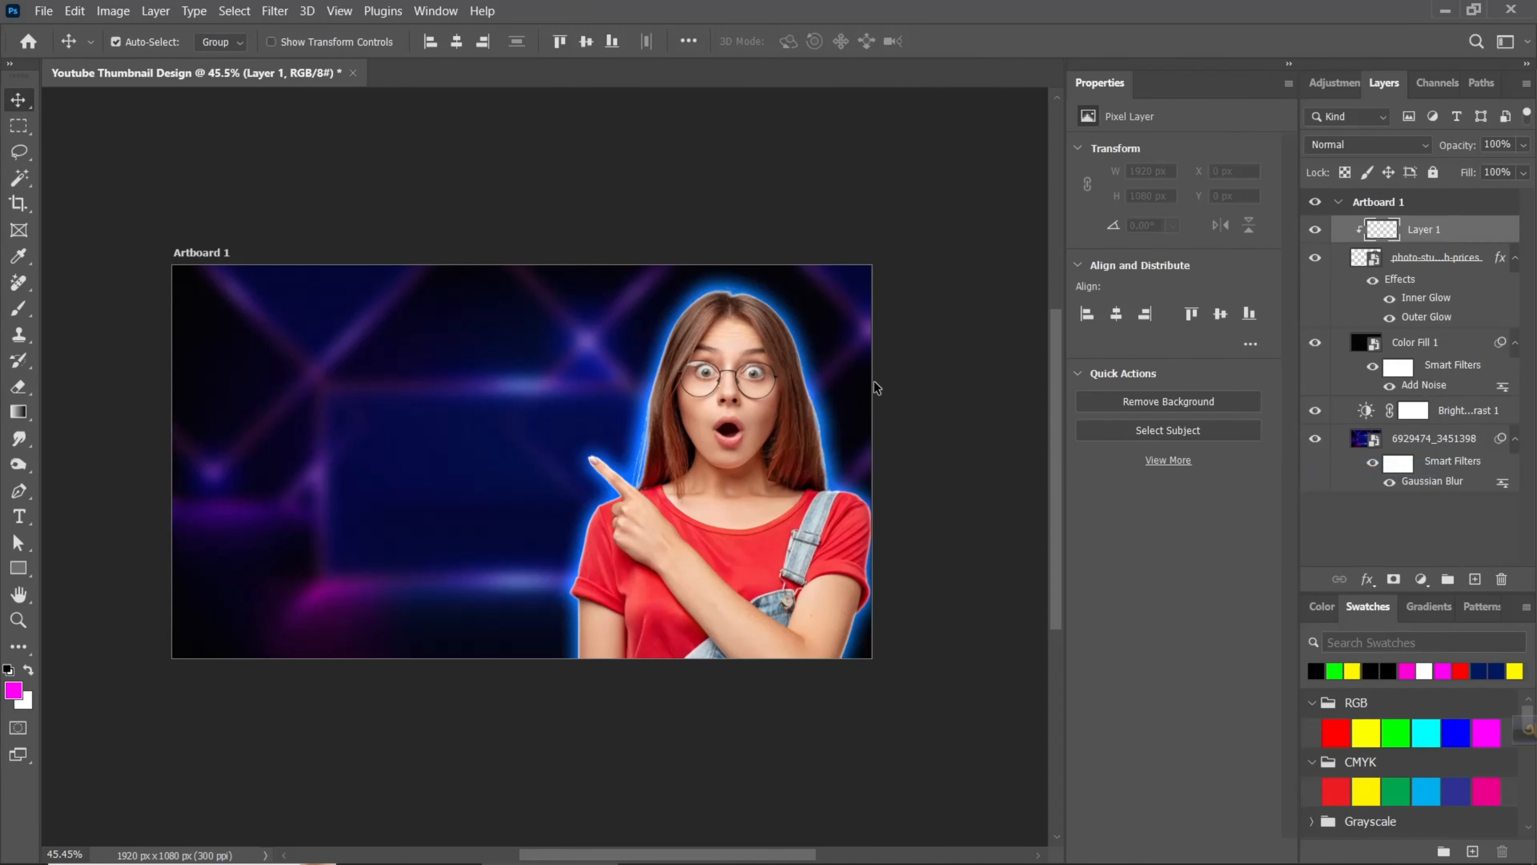
- Brush magenta ff00f6 at 36% opacity along the woman's pointing finger and adjacent sleeve and arm edge, using a soft 128 px brush
{"action": "left_click", "coordinate": [19, 310]}
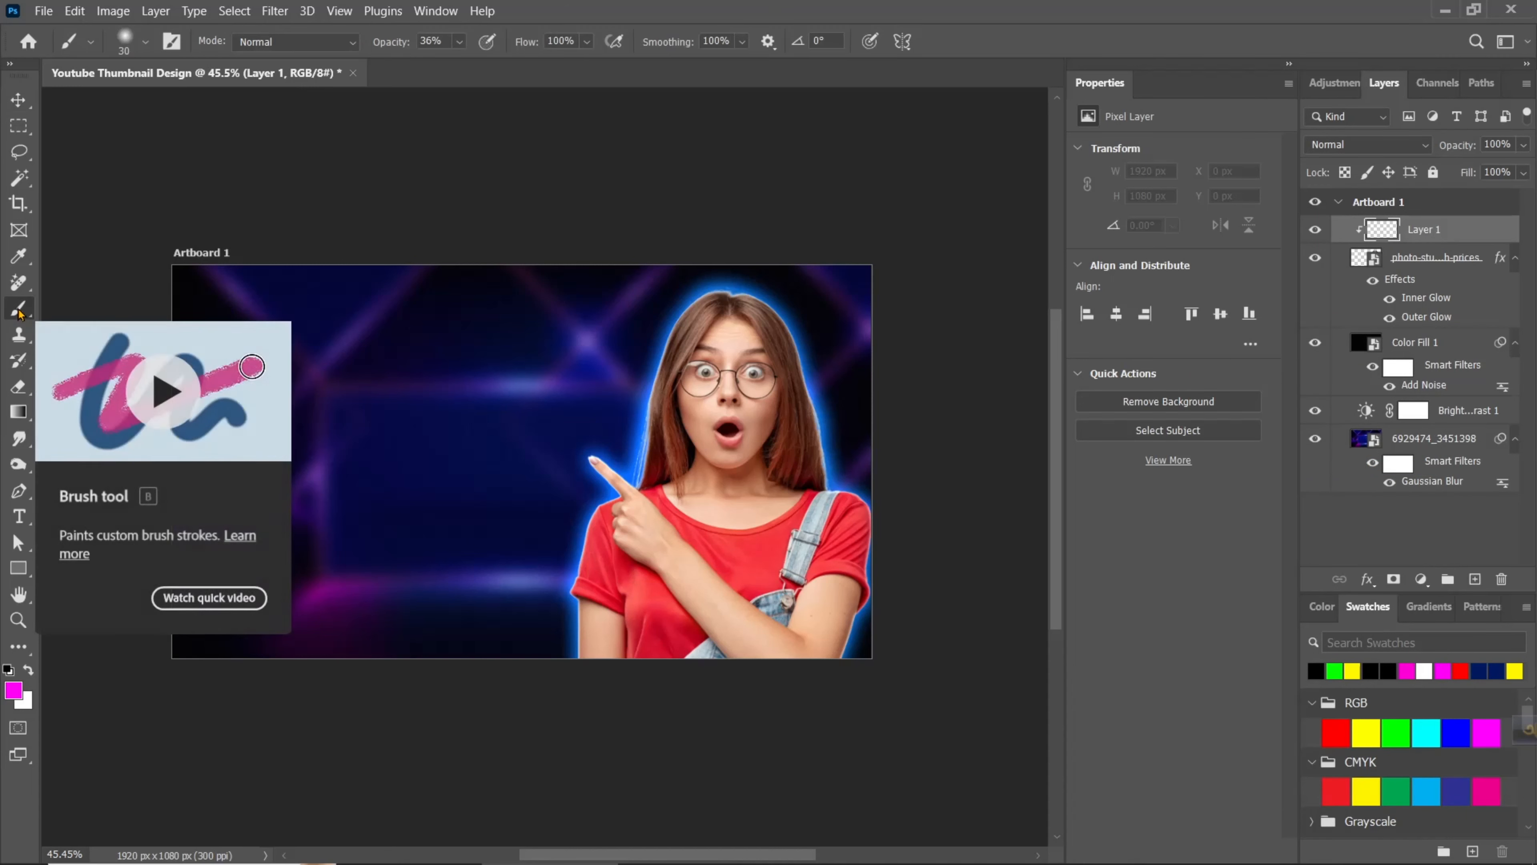
{"action": "left_click", "coordinate": [13, 692]}
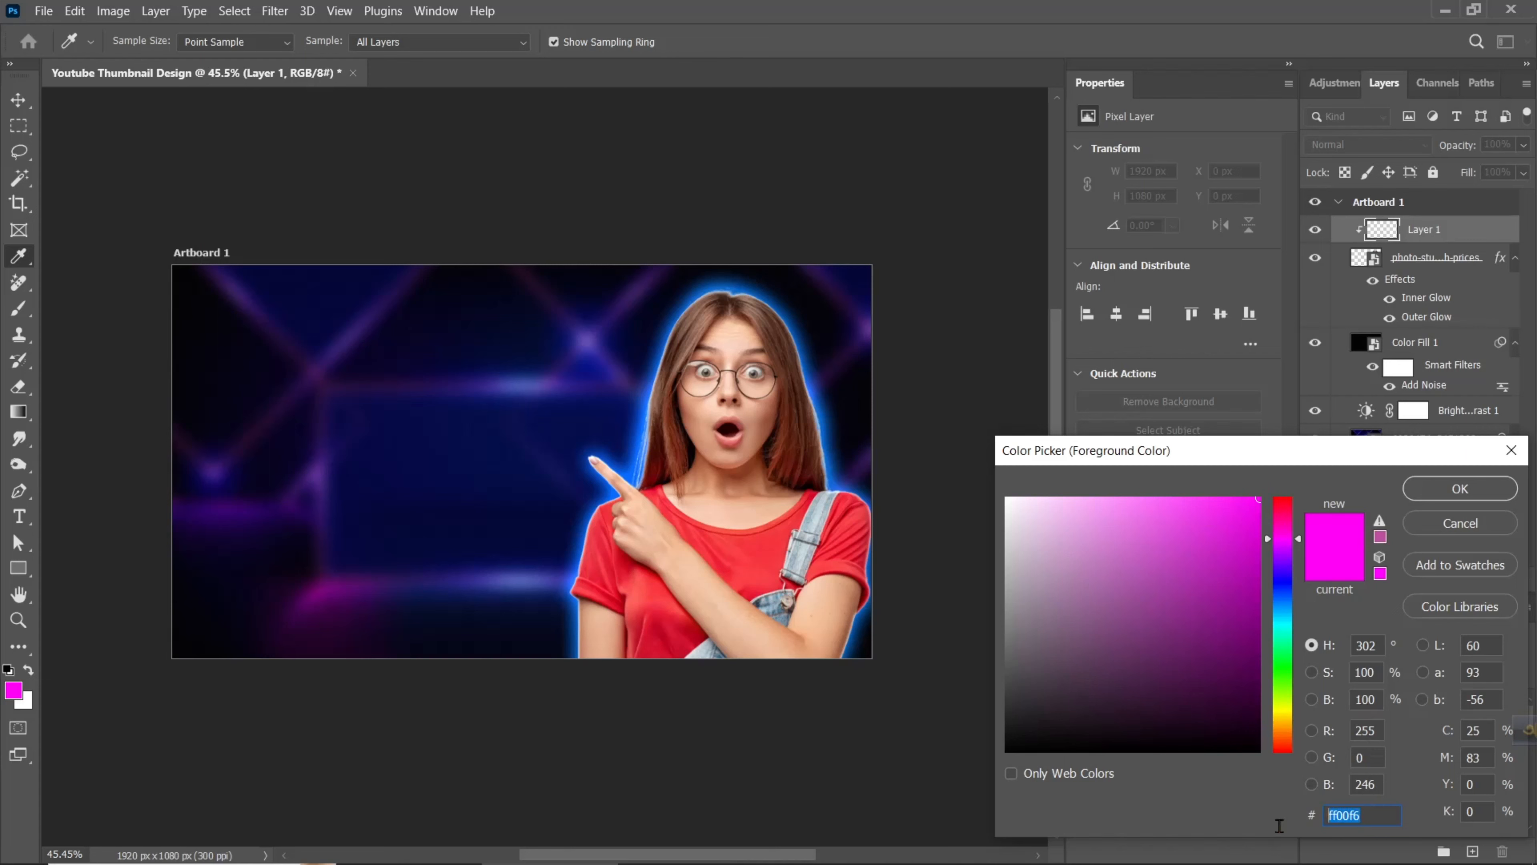
{"action": "left_click", "coordinate": [1461, 487]}
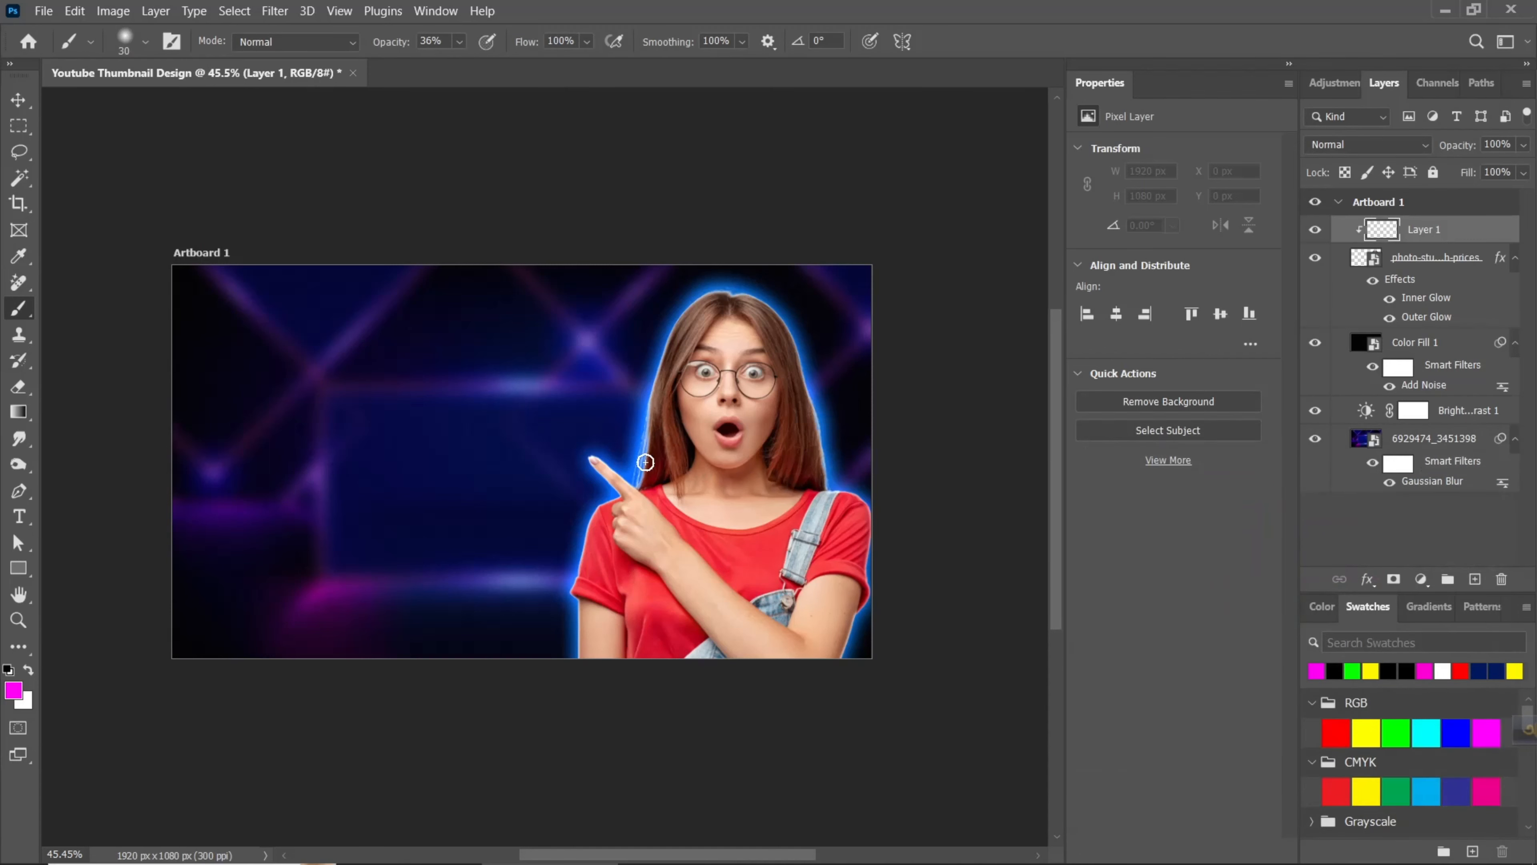
{"action": "scroll", "coordinate": [645, 462], "scroll_direction": "up", "scroll_amount": 5}
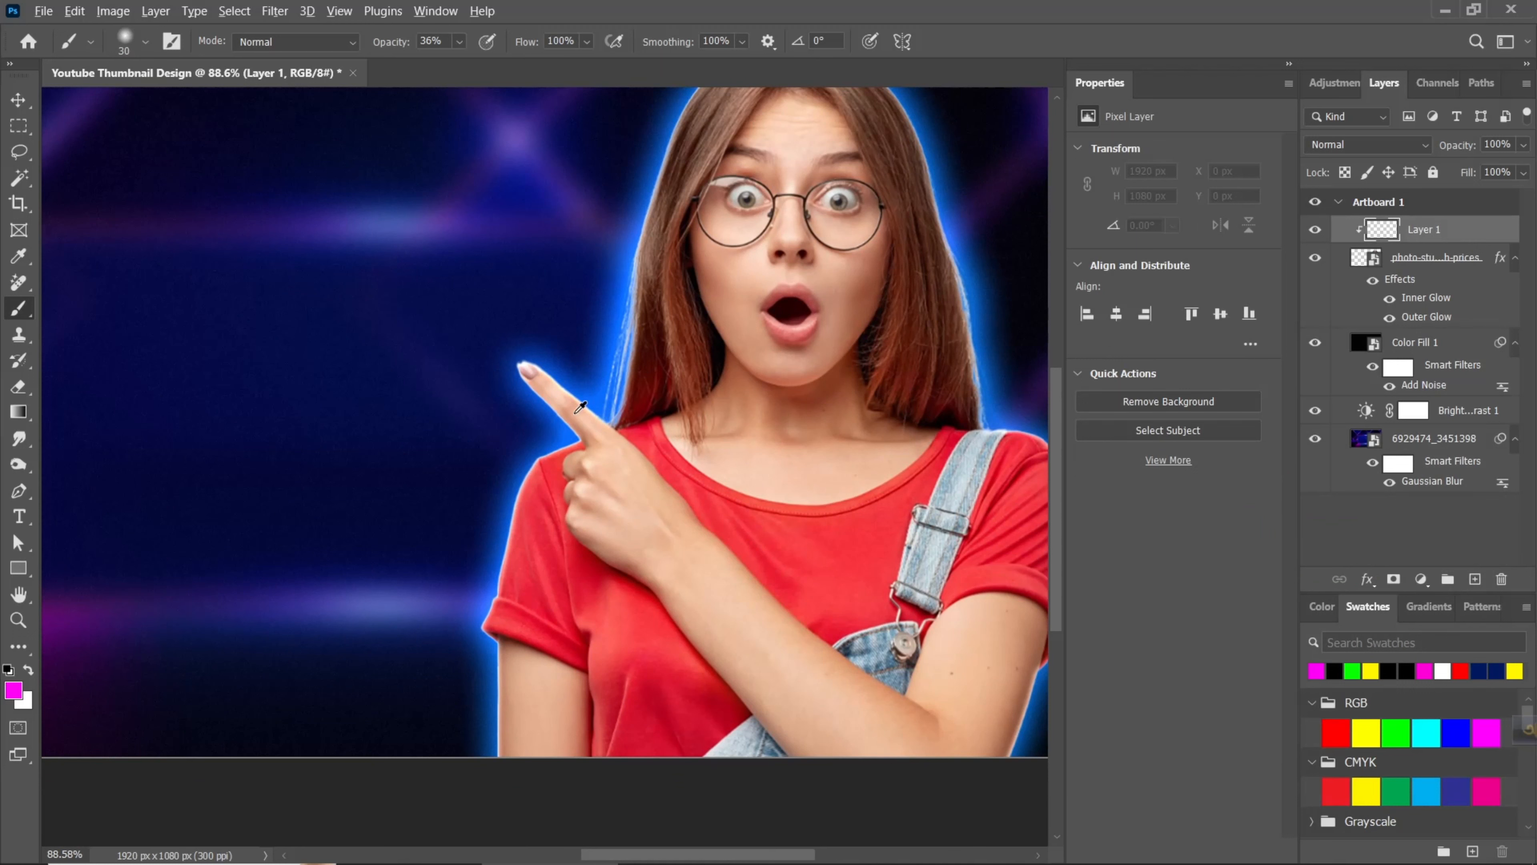
{"action": "left_click", "coordinate": [1415, 342]}
{"action": "left_click", "coordinate": [1423, 233]}
{"action": "left_click_drag", "start_coordinate": [515, 576], "coordinate": [563, 581]}
{"action": "left_click_drag", "start_coordinate": [475, 702], "coordinate": [497, 490]}
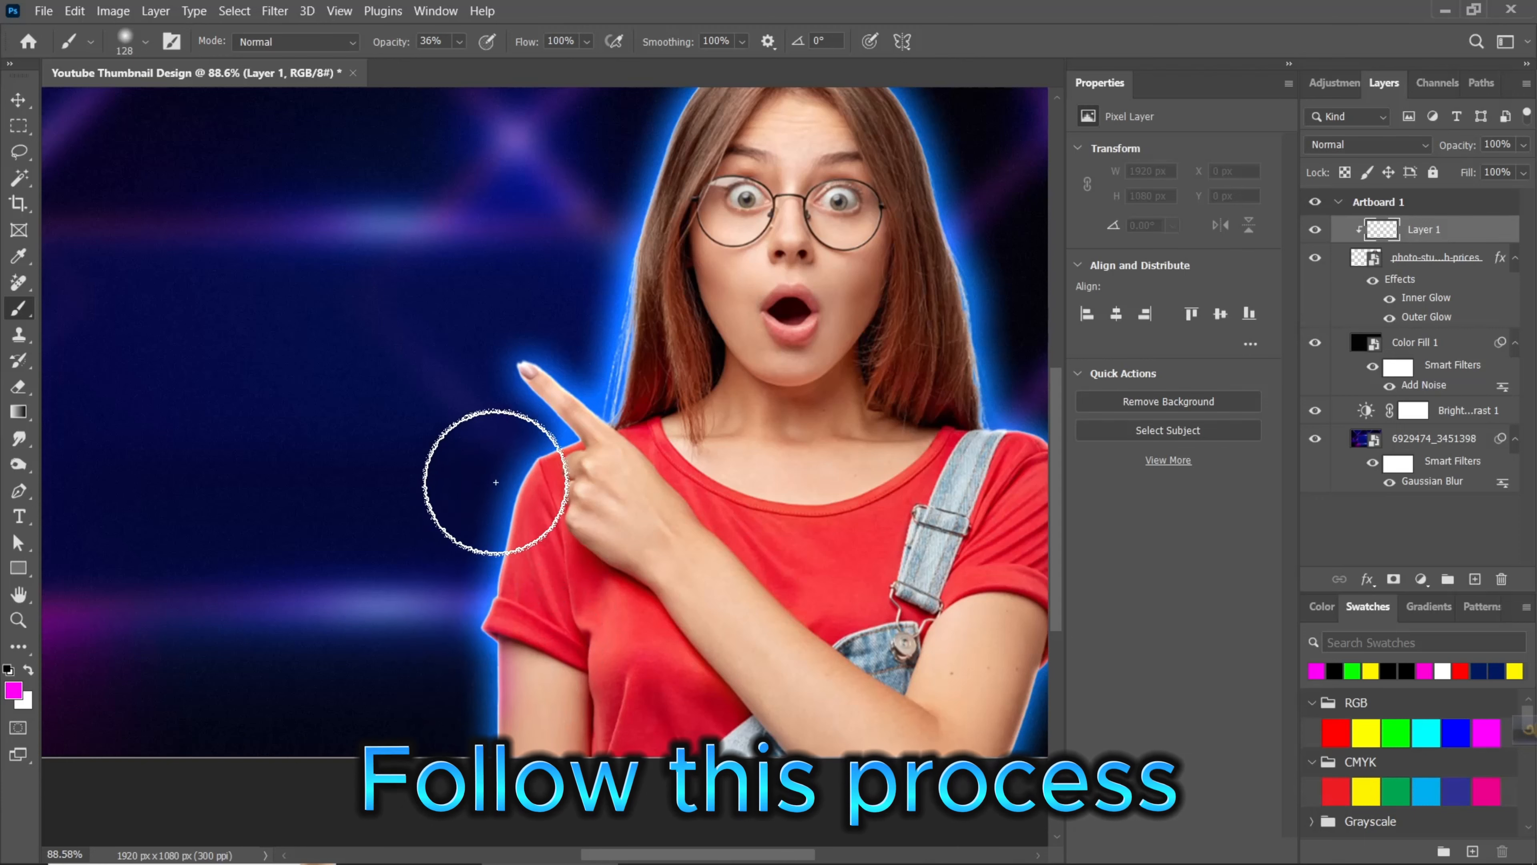
{"action": "mouse_move", "coordinate": [471, 613]}
{"action": "left_mouse_down"}
{"action": "mouse_move", "coordinate": [572, 344]}
{"action": "mouse_move", "coordinate": [559, 413]}
{"action": "mouse_move", "coordinate": [484, 391]}
{"action": "mouse_move", "coordinate": [461, 282]}
{"action": "left_mouse_up"}
{"action": "mouse_move", "coordinate": [596, 369]}
{"action": "left_mouse_down"}
{"action": "mouse_move", "coordinate": [606, 232]}
{"action": "mouse_move", "coordinate": [638, 154]}
{"action": "left_mouse_up"}
{"action": "mouse_move", "coordinate": [635, 277]}
{"action": "left_mouse_down"}
{"action": "mouse_move", "coordinate": [602, 368]}
{"action": "mouse_move", "coordinate": [566, 422]}
{"action": "left_mouse_up"}
- Paint magenta along the outer edge of the hair on the pointing-finger side and strengthen the tint on the finger
{"action": "left_click", "coordinate": [431, 41]}
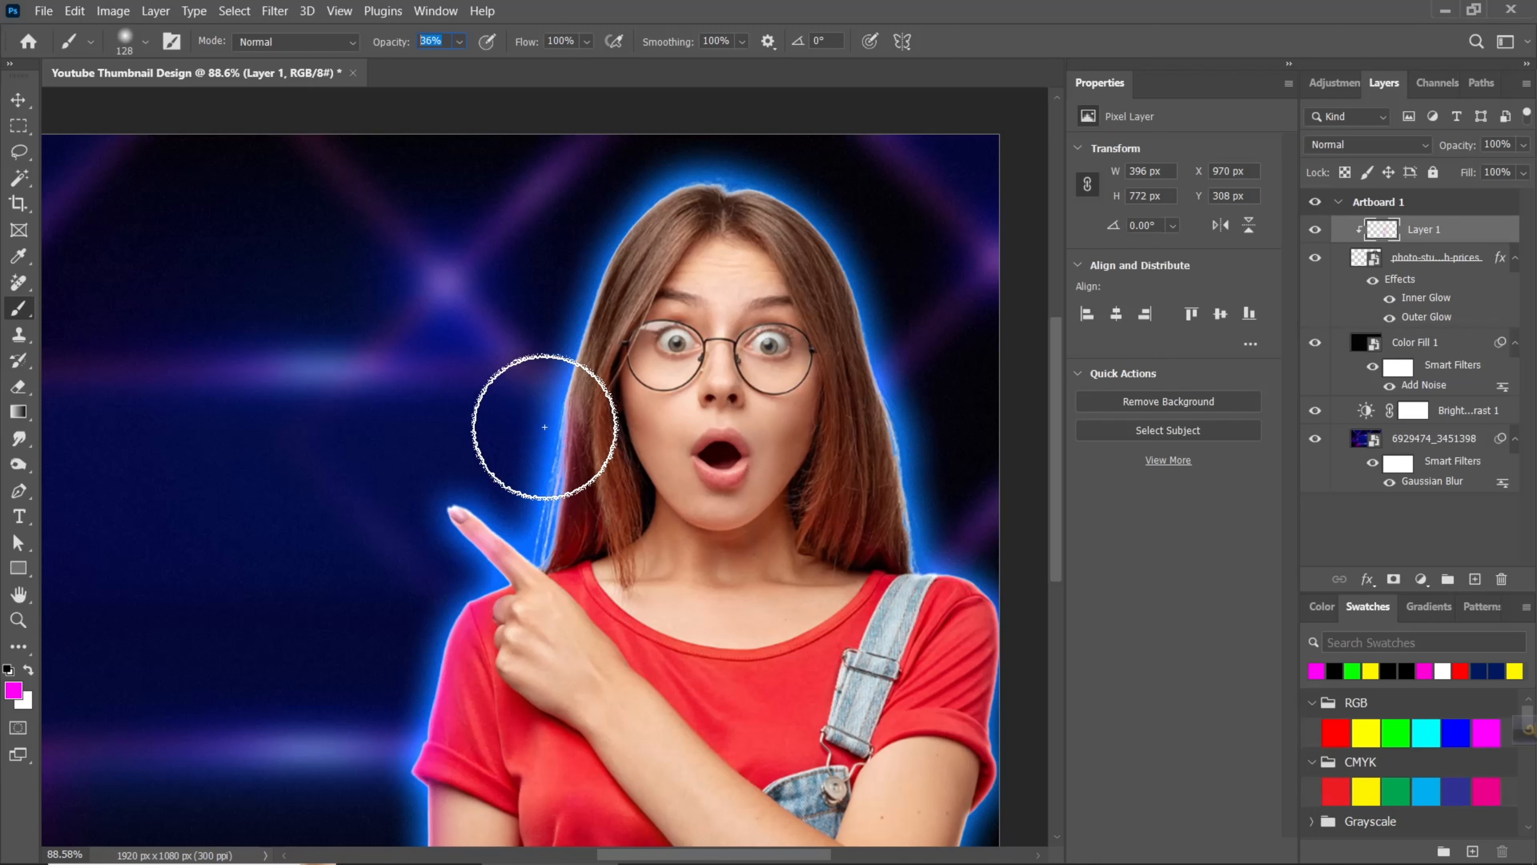
{"action": "left_click_drag", "start_coordinate": [544, 427], "coordinate": [632, 146]}
{"action": "mouse_move", "coordinate": [552, 327]}
{"action": "left_mouse_down"}
{"action": "mouse_move", "coordinate": [604, 181]}
{"action": "mouse_move", "coordinate": [690, 118]}
{"action": "left_mouse_up"}
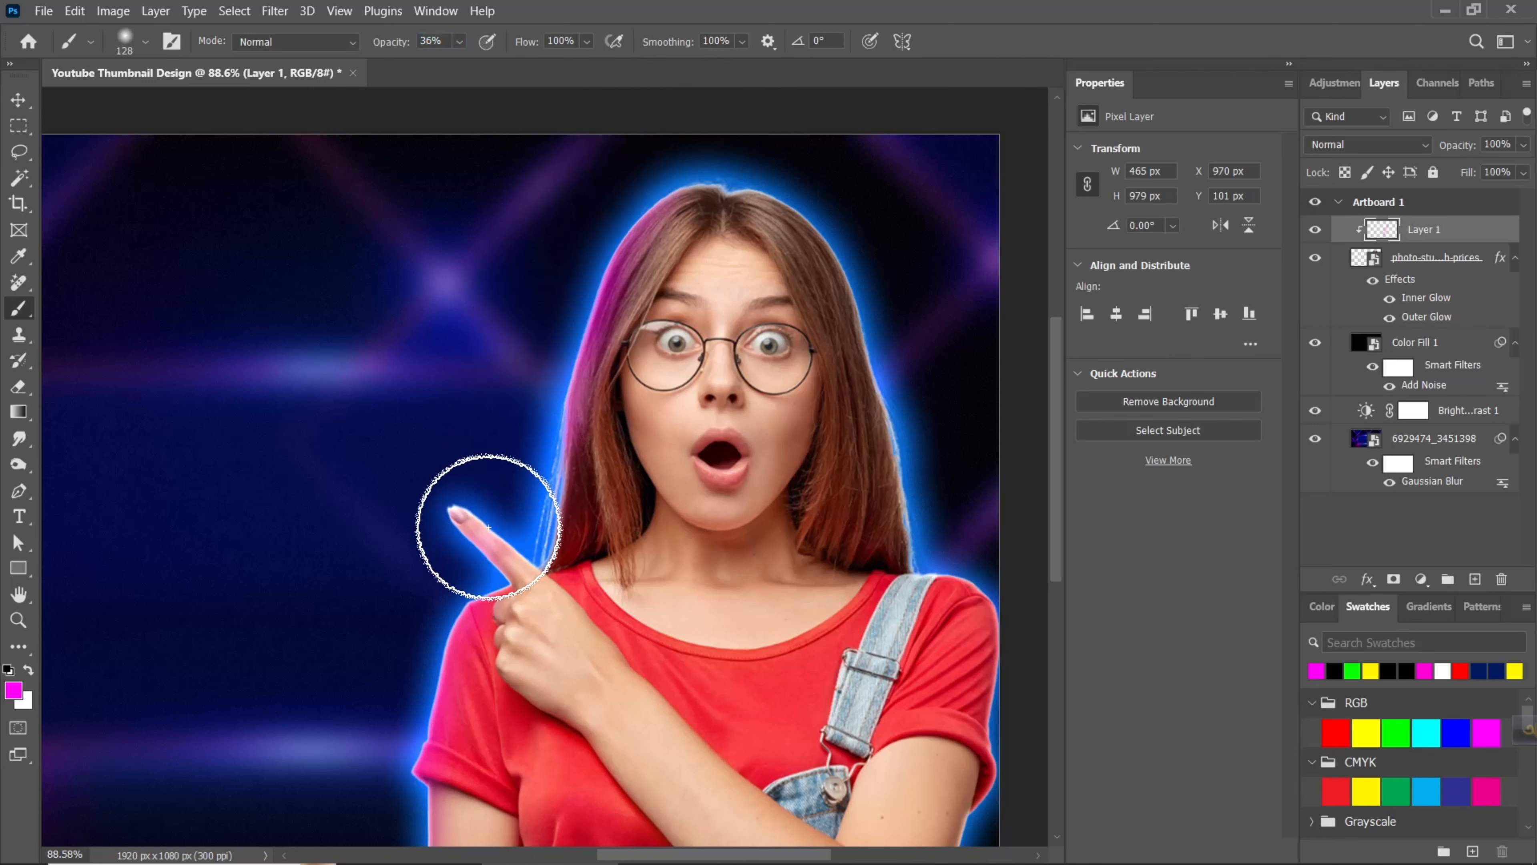
{"action": "left_click_drag", "start_coordinate": [522, 436], "coordinate": [522, 497]}
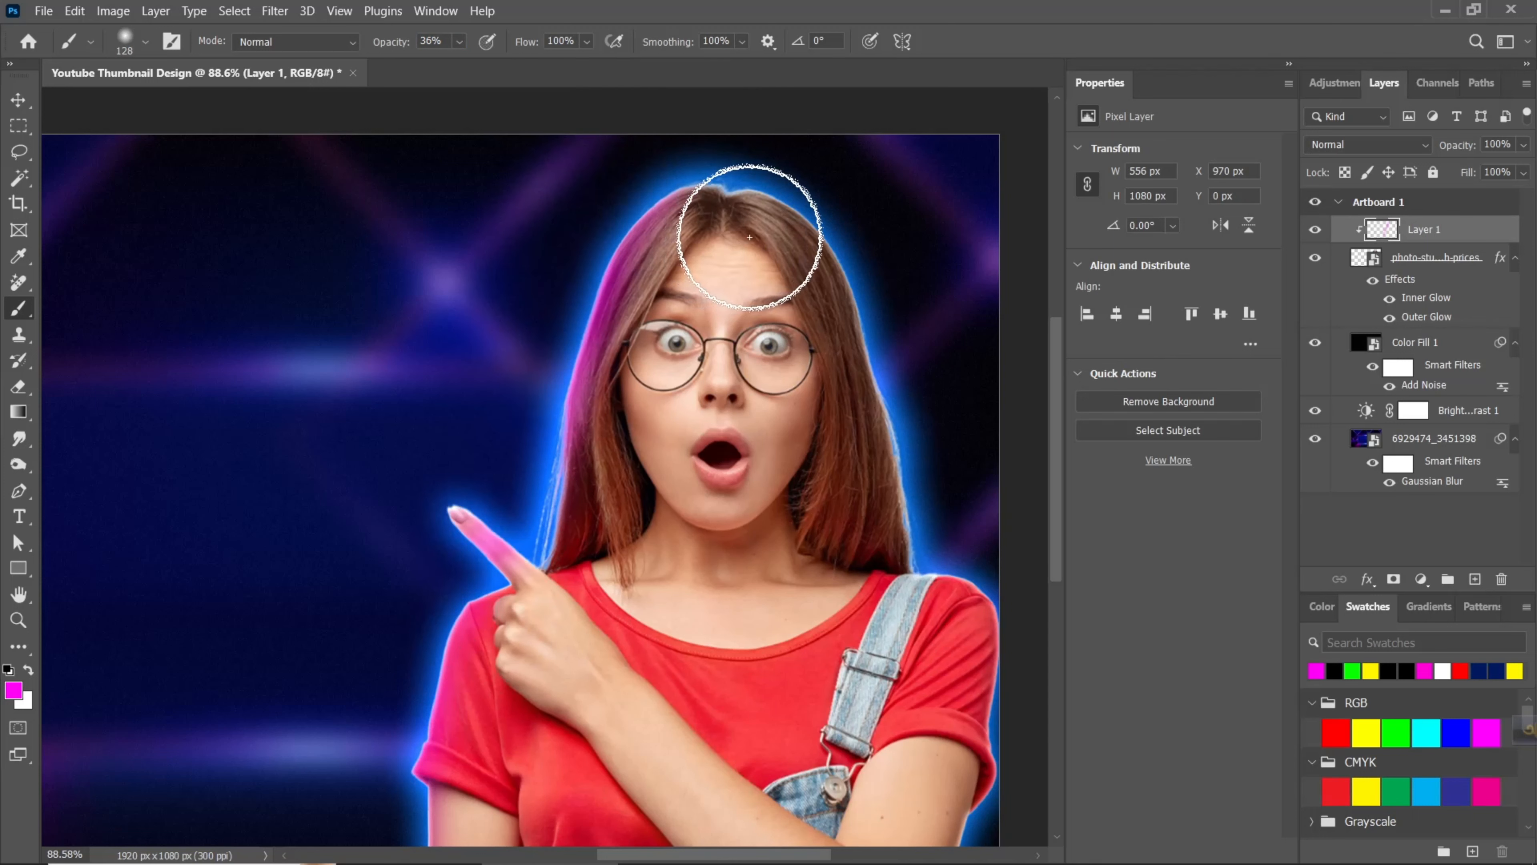
- Reset the brush colour to magenta and paint the hair edge, shoulder and sleeve on the woman's other side with a 110 px brush
{"action": "left_click", "coordinate": [735, 224], "text": "alt"}
{"action": "right_click", "coordinate": [749, 176], "text": "alt"}
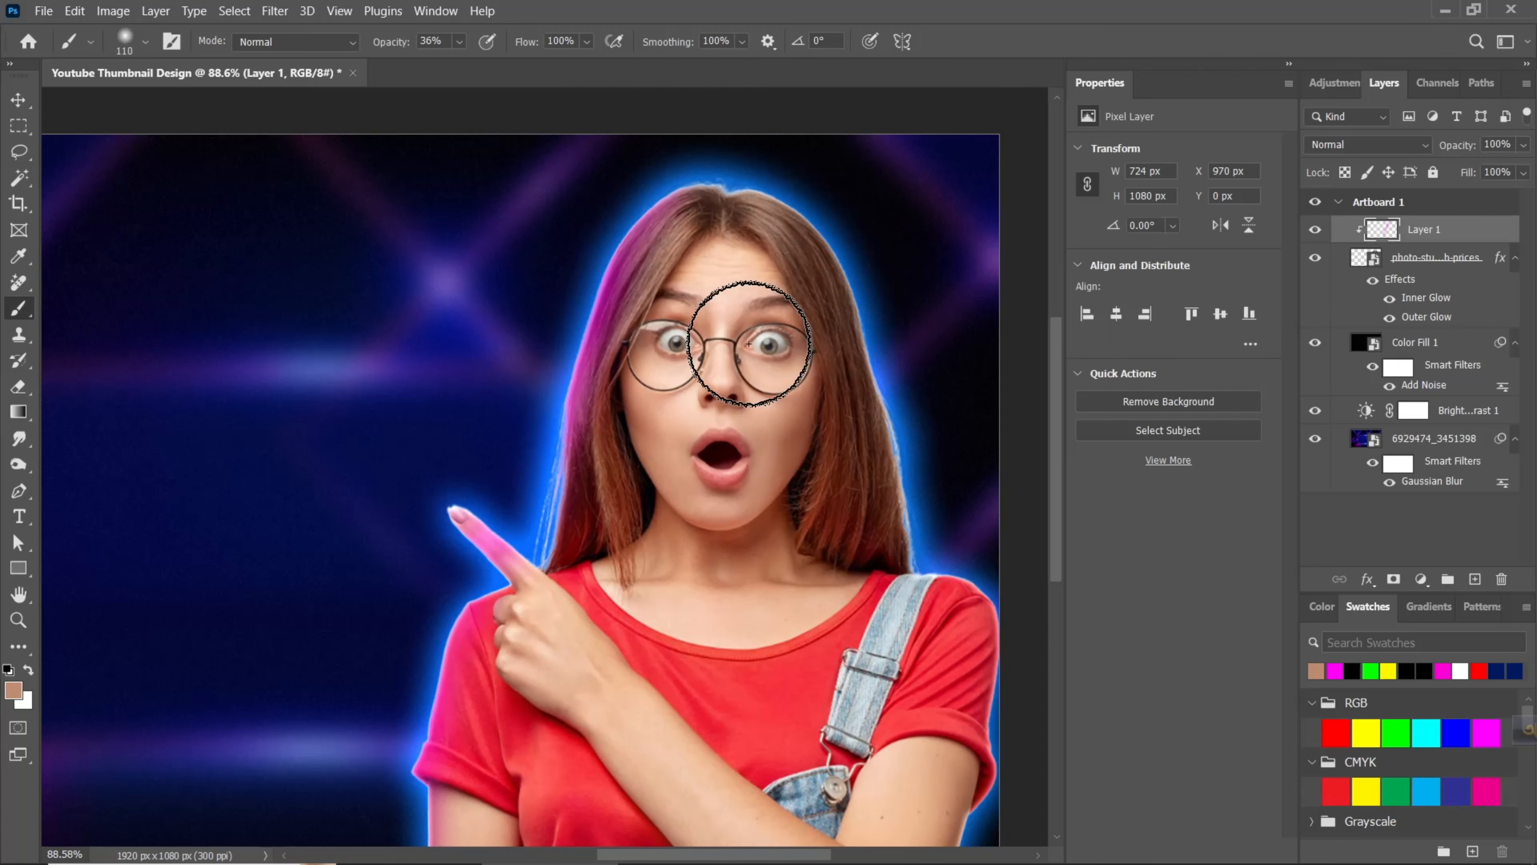
{"action": "left_click", "coordinate": [619, 278], "text": "alt"}
{"action": "left_click", "coordinate": [15, 689]}
{"action": "left_click", "coordinate": [1238, 486]}
{"action": "left_click", "coordinate": [1453, 473]}
{"action": "mouse_move", "coordinate": [830, 203]}
{"action": "left_mouse_down"}
{"action": "mouse_move", "coordinate": [908, 470]}
{"action": "mouse_move", "coordinate": [1006, 719]}
{"action": "mouse_move", "coordinate": [982, 581]}
{"action": "left_mouse_up"}
{"action": "left_click_drag", "start_coordinate": [964, 638], "coordinate": [983, 637]}
{"action": "left_click_drag", "start_coordinate": [947, 805], "coordinate": [950, 683]}
{"action": "left_click_drag", "start_coordinate": [744, 152], "coordinate": [745, 369]}
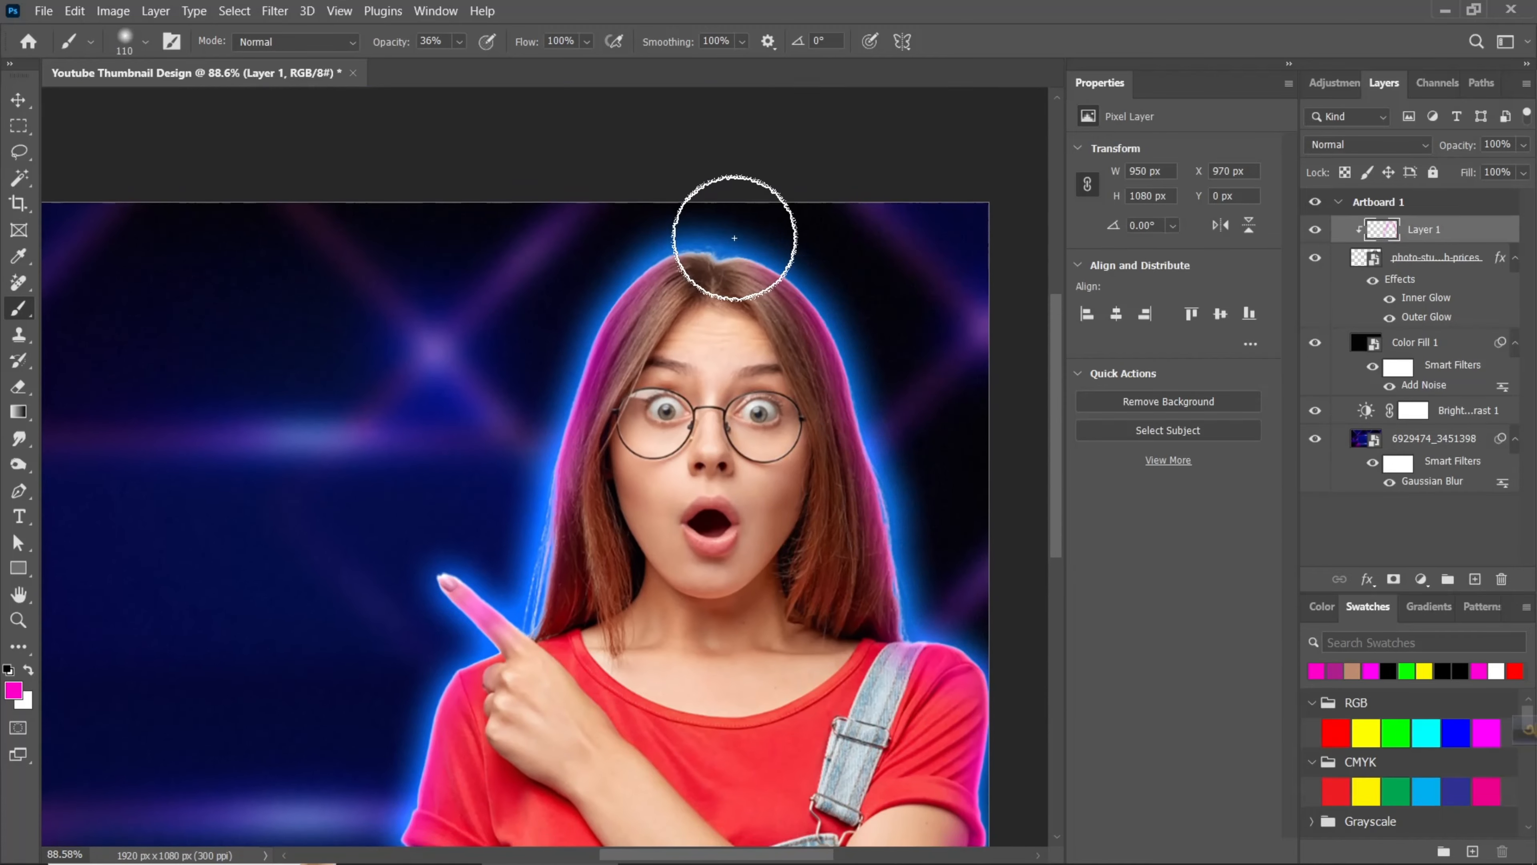
- Deepen the magenta tint on the hair strands and jawline at 27% brush opacity, finishing the lower hair with an 80 px brush
{"action": "right_click", "coordinate": [917, 457], "text": "alt"}
{"action": "scroll", "coordinate": [796, 481], "scroll_direction": "up", "scroll_amount": 2}
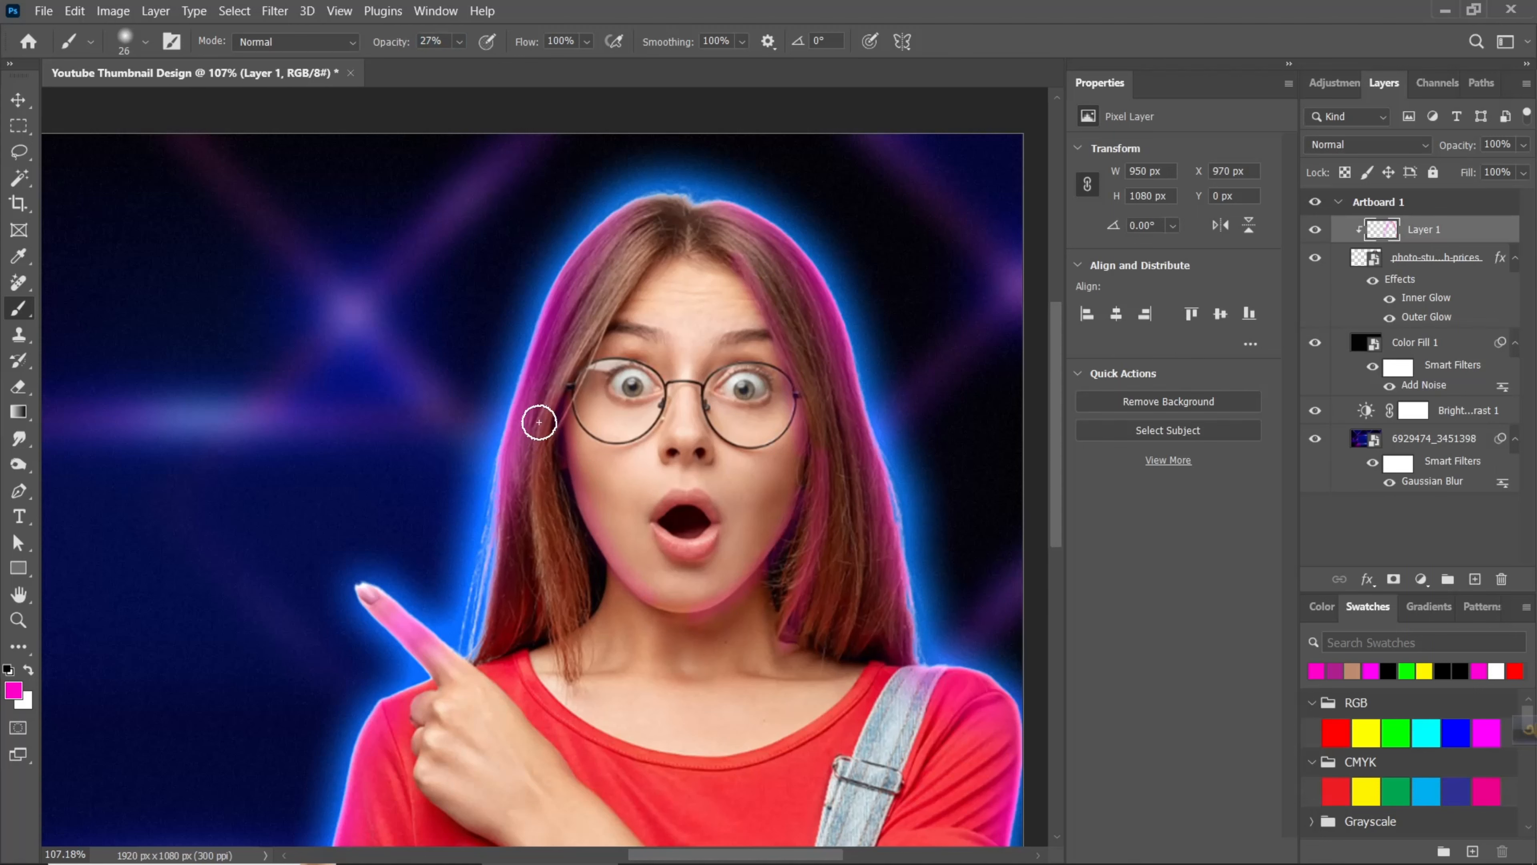
{"action": "key", "text": "e"}
{"action": "left_click_drag", "start_coordinate": [327, 43], "coordinate": [247, 67]}
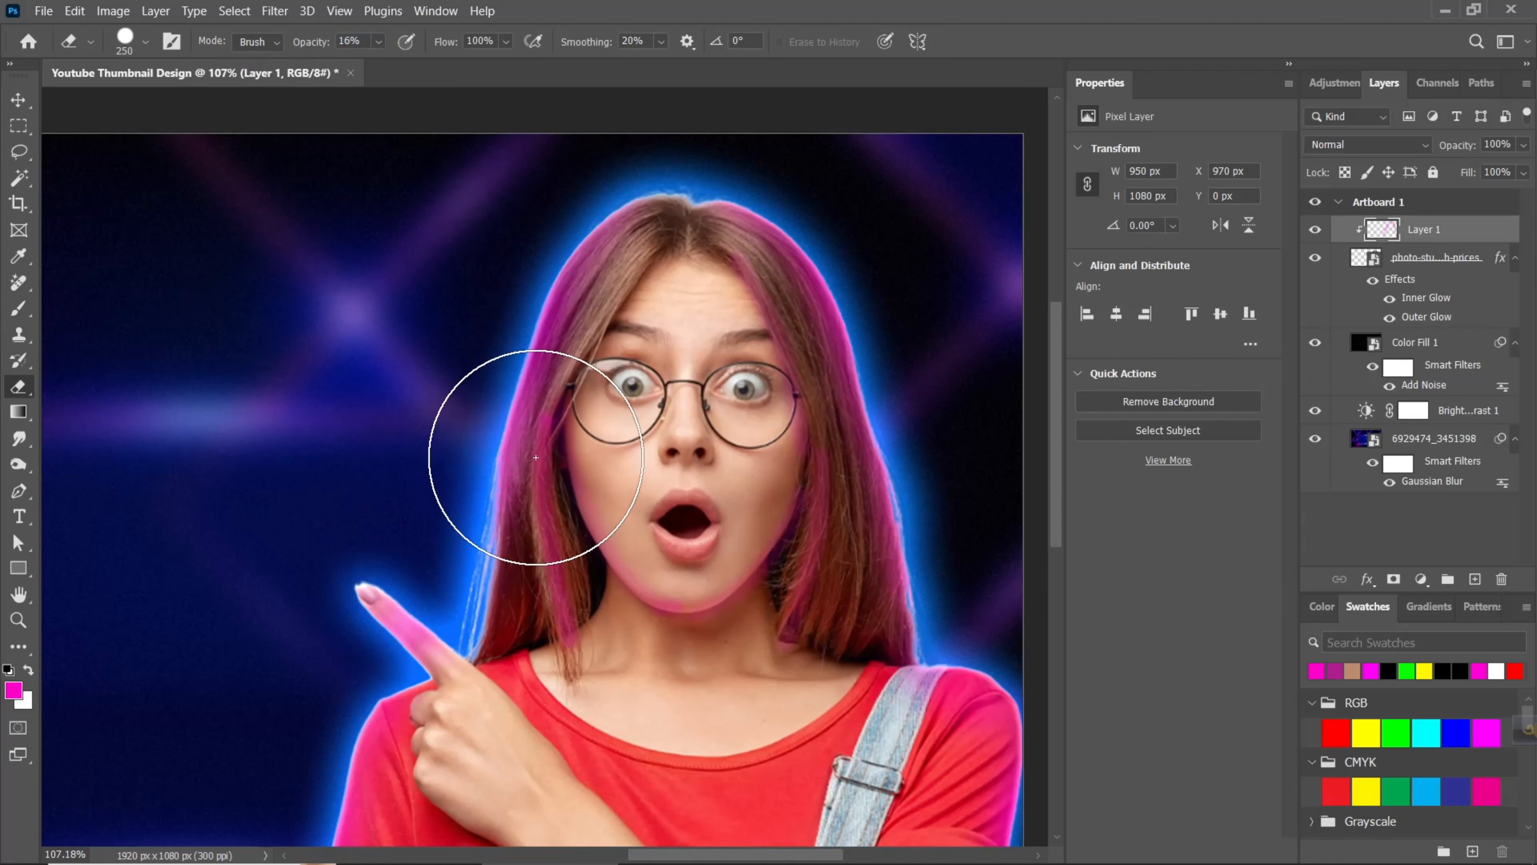
{"action": "key", "text": "b"}
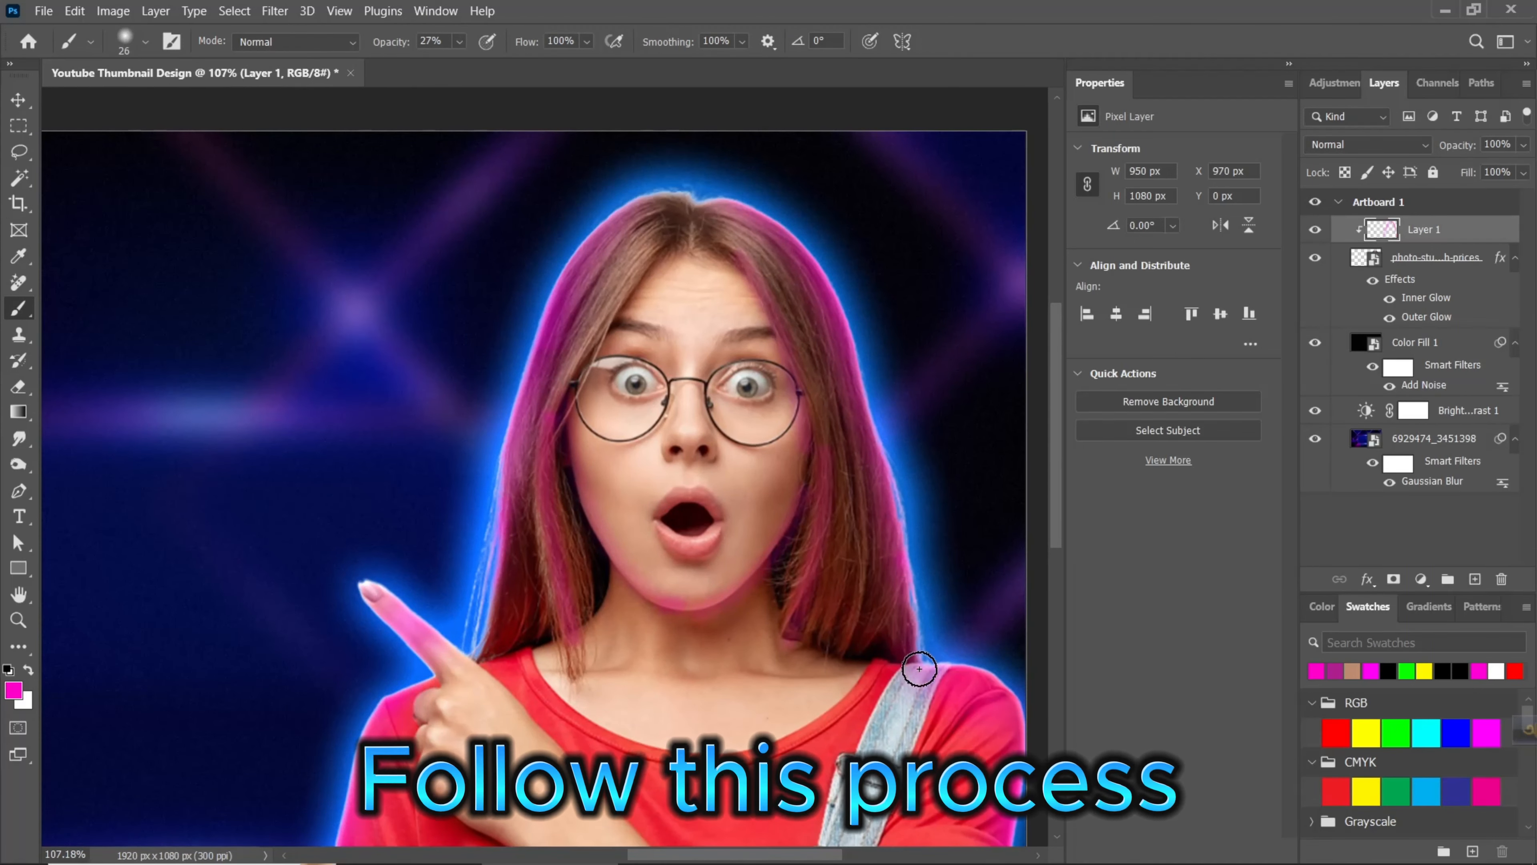
{"action": "left_click_drag", "start_coordinate": [832, 454], "coordinate": [861, 472]}
{"action": "left_click_drag", "start_coordinate": [830, 284], "coordinate": [916, 649]}
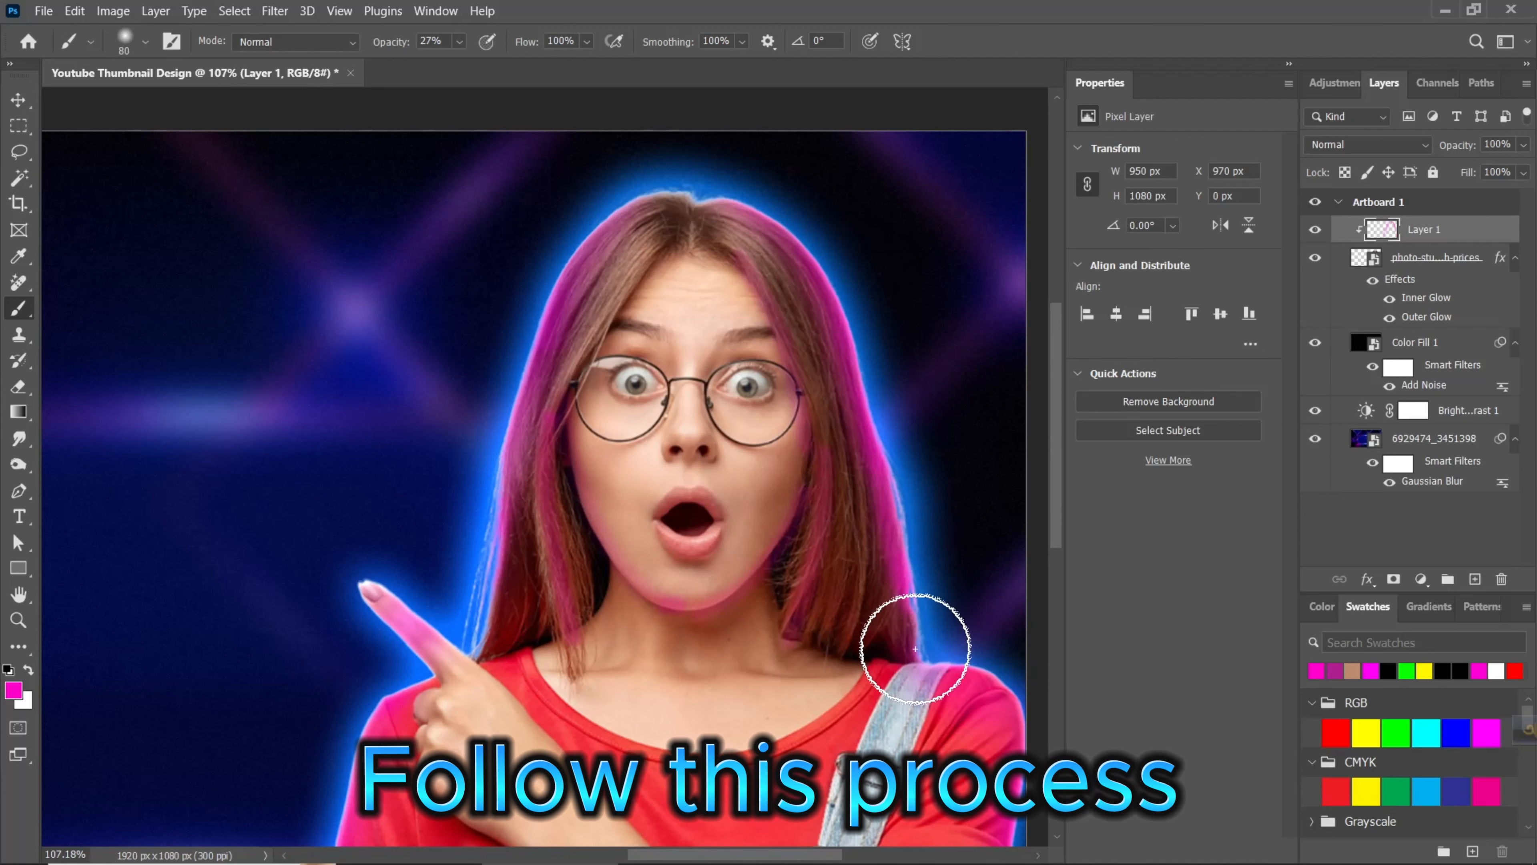
{"action": "left_click_drag", "start_coordinate": [877, 591], "coordinate": [889, 666]}
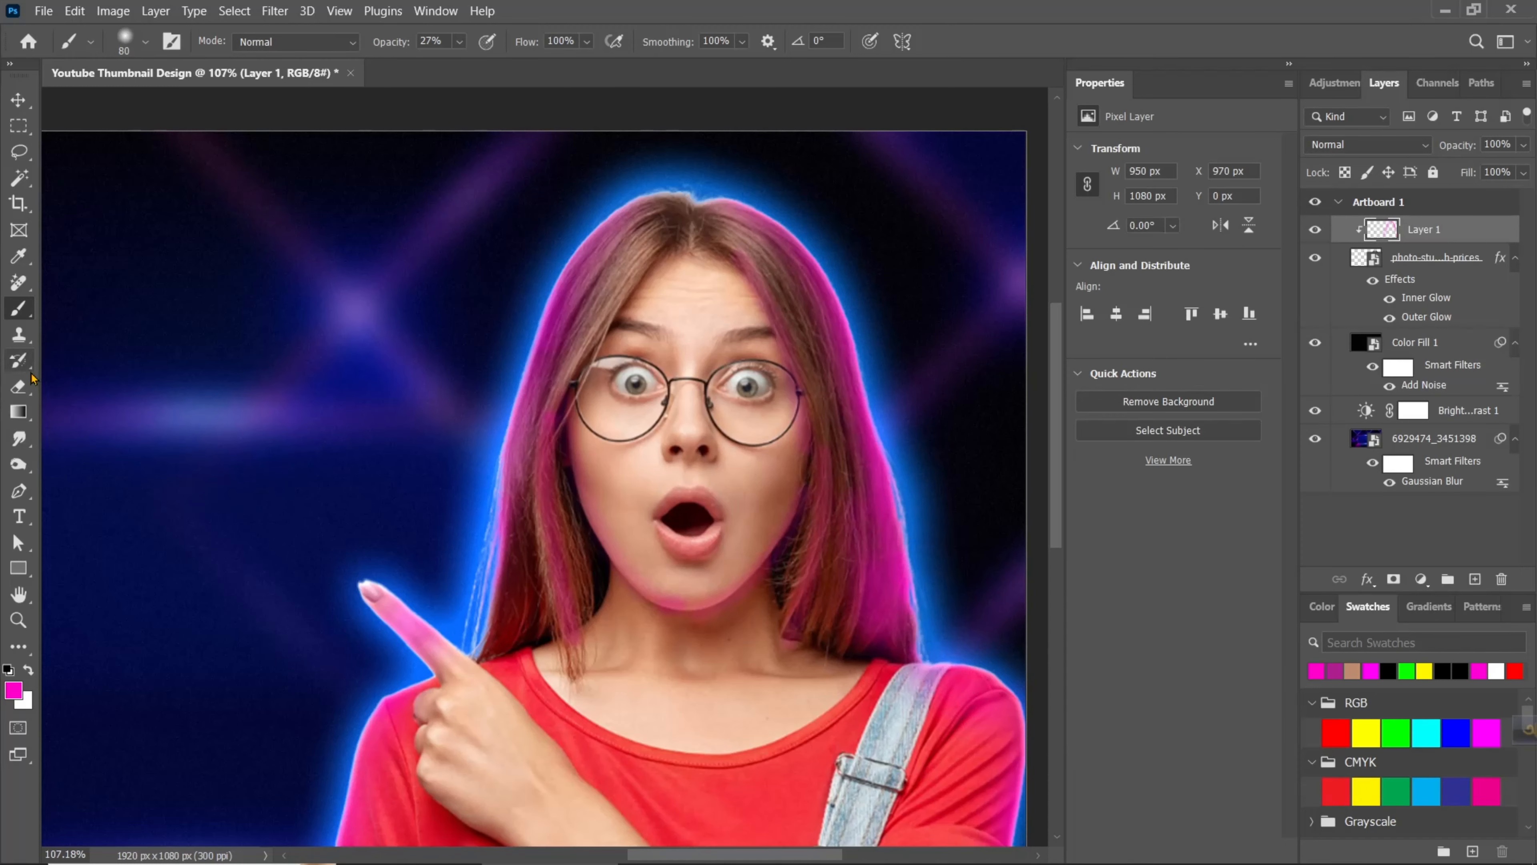
- Soften the magenta tint on the hair opposite the pointing finger, using a 250 px then 213 px eraser at 16% opacity
{"action": "left_click", "coordinate": [18, 387]}
{"action": "mouse_move", "coordinate": [936, 673]}
{"action": "left_mouse_down"}
{"action": "mouse_move", "coordinate": [903, 523]}
{"action": "mouse_move", "coordinate": [939, 461]}
{"action": "mouse_move", "coordinate": [850, 284]}
{"action": "left_mouse_up"}
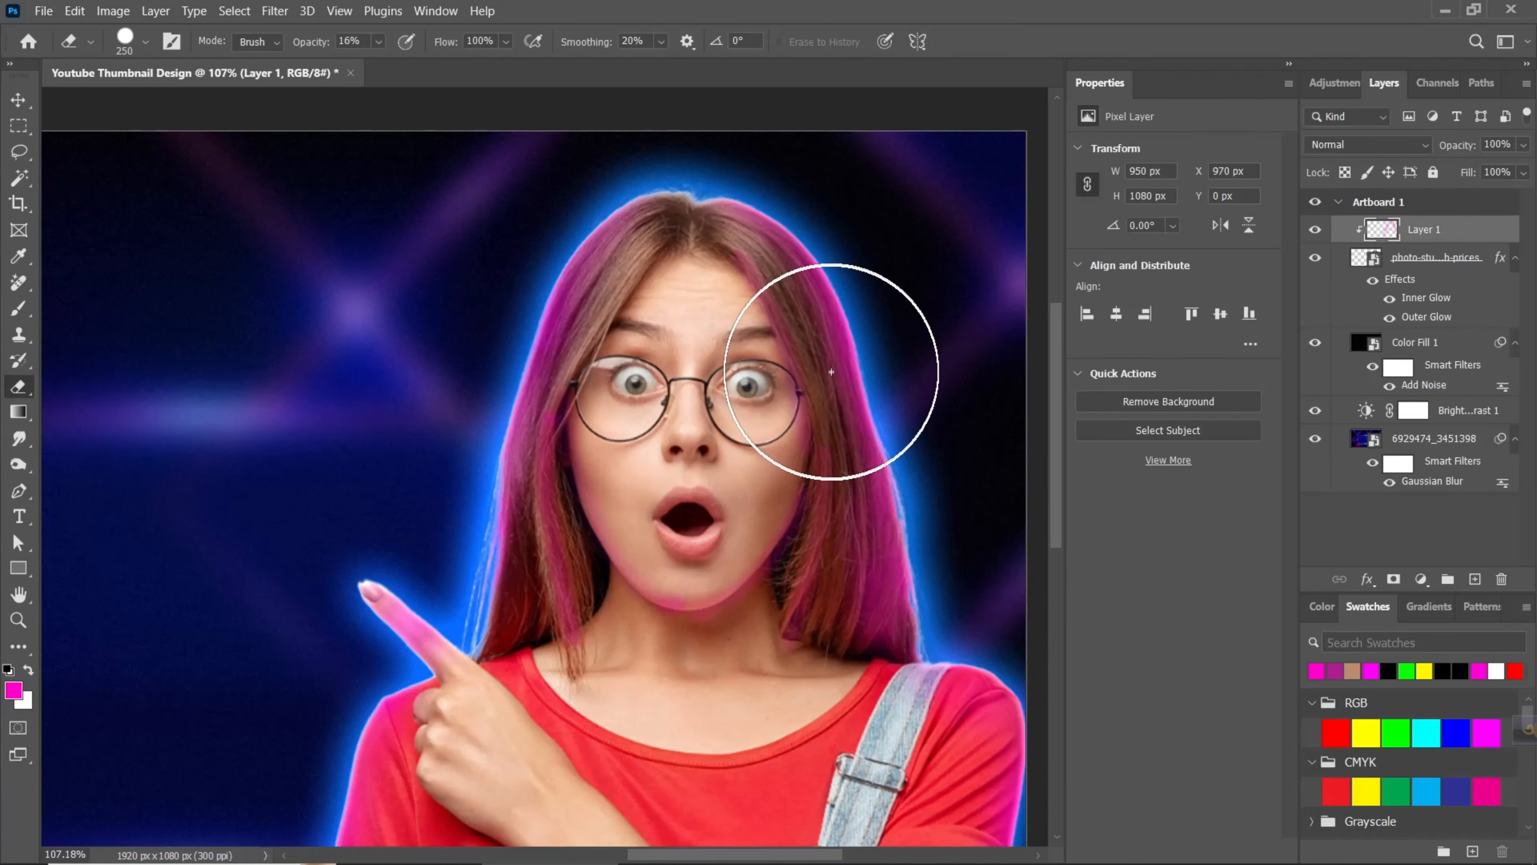
{"action": "left_click_drag", "start_coordinate": [831, 373], "coordinate": [813, 382]}
{"action": "left_click_drag", "start_coordinate": [813, 435], "coordinate": [832, 228]}
{"action": "left_click_drag", "start_coordinate": [936, 612], "coordinate": [910, 437]}
{"action": "scroll", "coordinate": [911, 437], "scroll_direction": "down", "scroll_amount": 2}
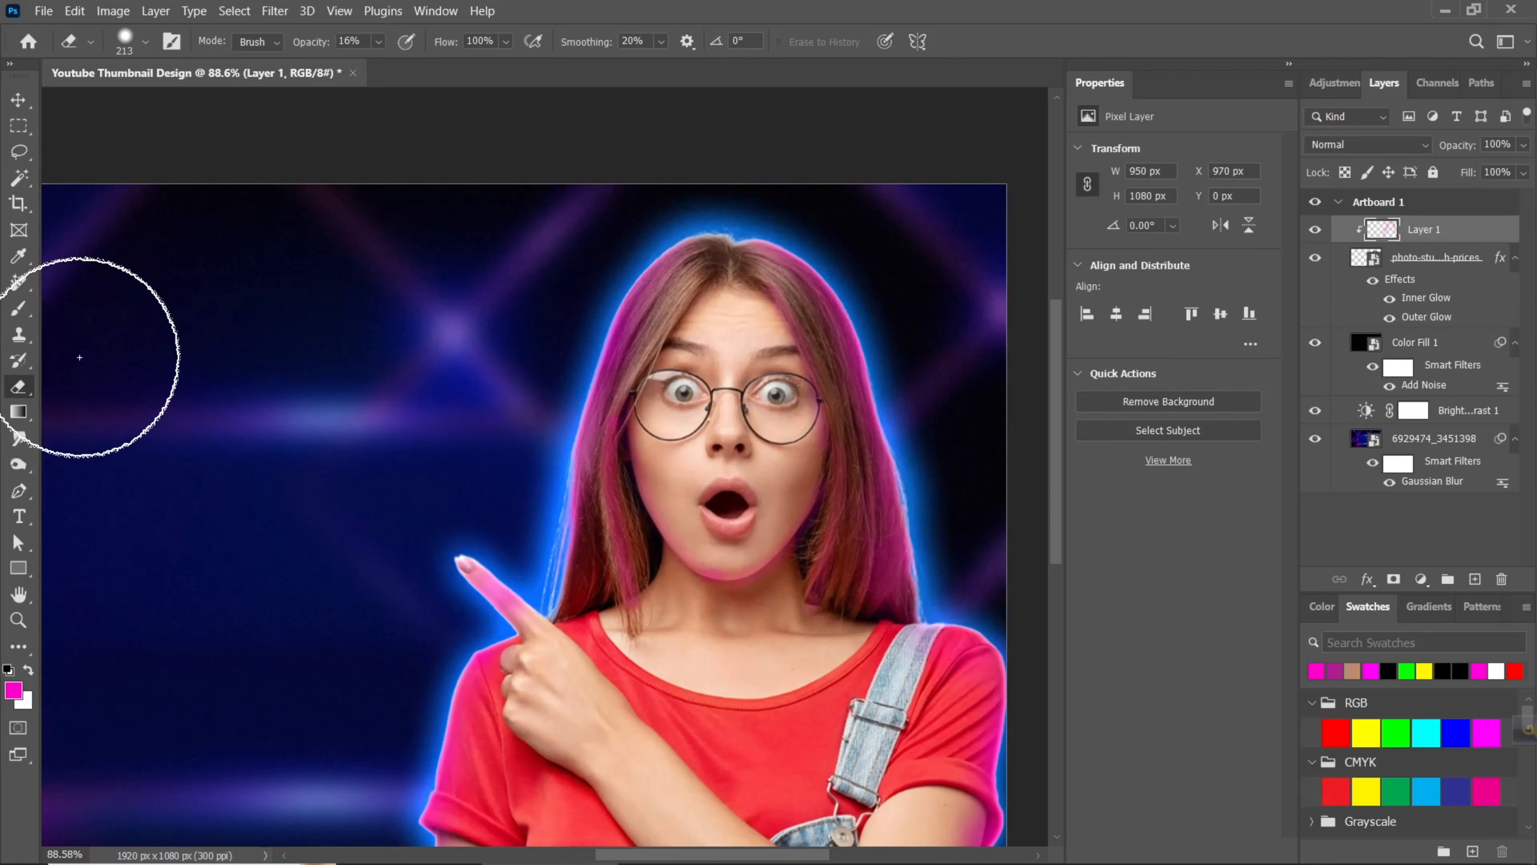
- Brush magenta along the woman's cheek edge and glasses rims with a 25 px brush, lowering the brush opacity to 7%
{"action": "left_click", "coordinate": [18, 309]}
{"action": "scroll", "coordinate": [526, 542], "scroll_direction": "up", "scroll_amount": 2}
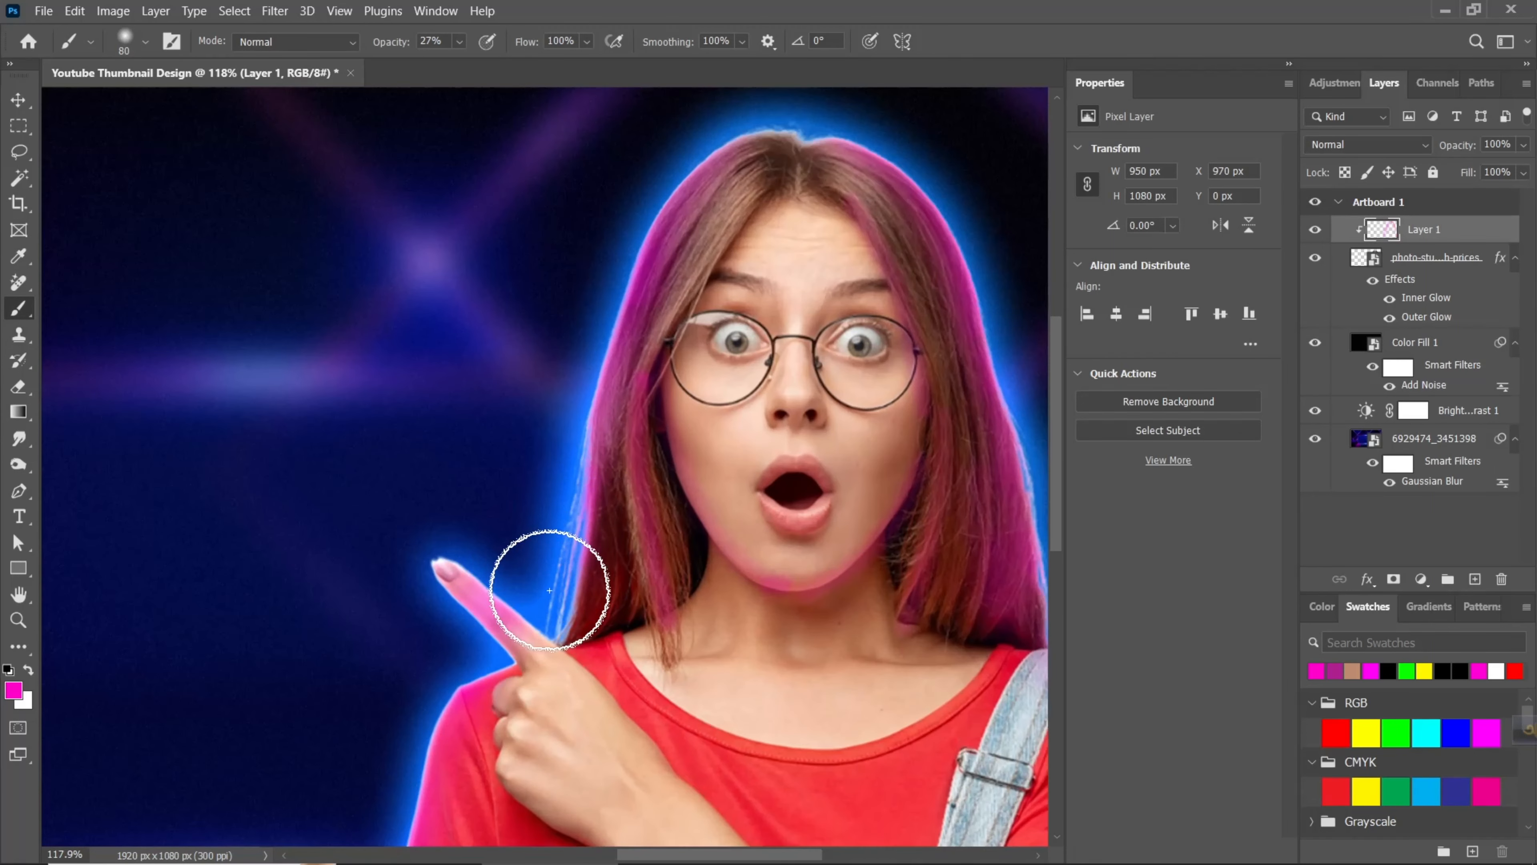
{"action": "scroll", "coordinate": [536, 614], "scroll_direction": "down", "scroll_amount": 1}
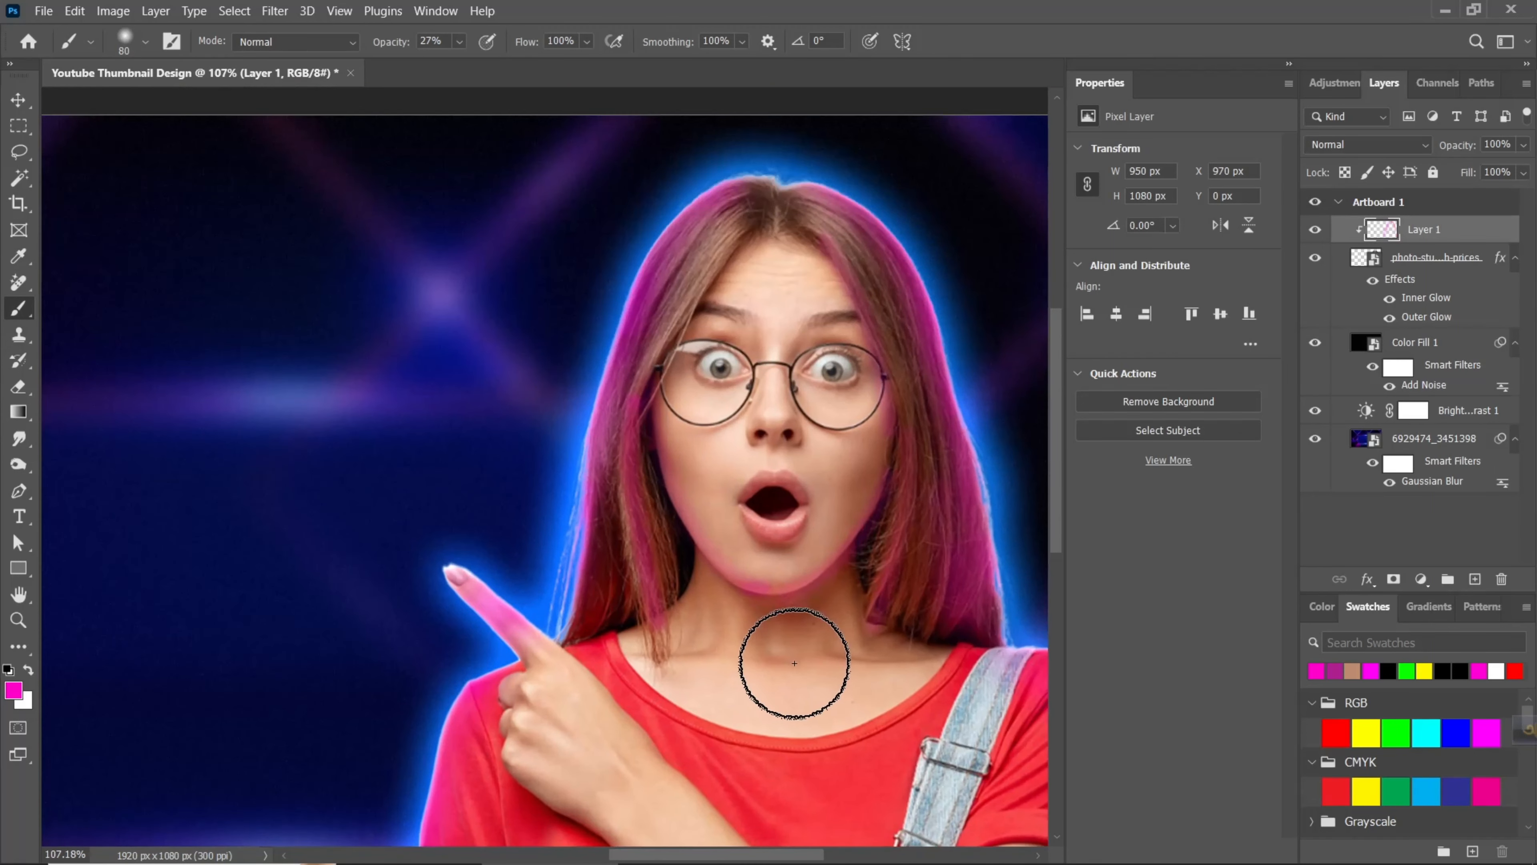
{"action": "left_click_drag", "start_coordinate": [909, 439], "coordinate": [871, 439]}
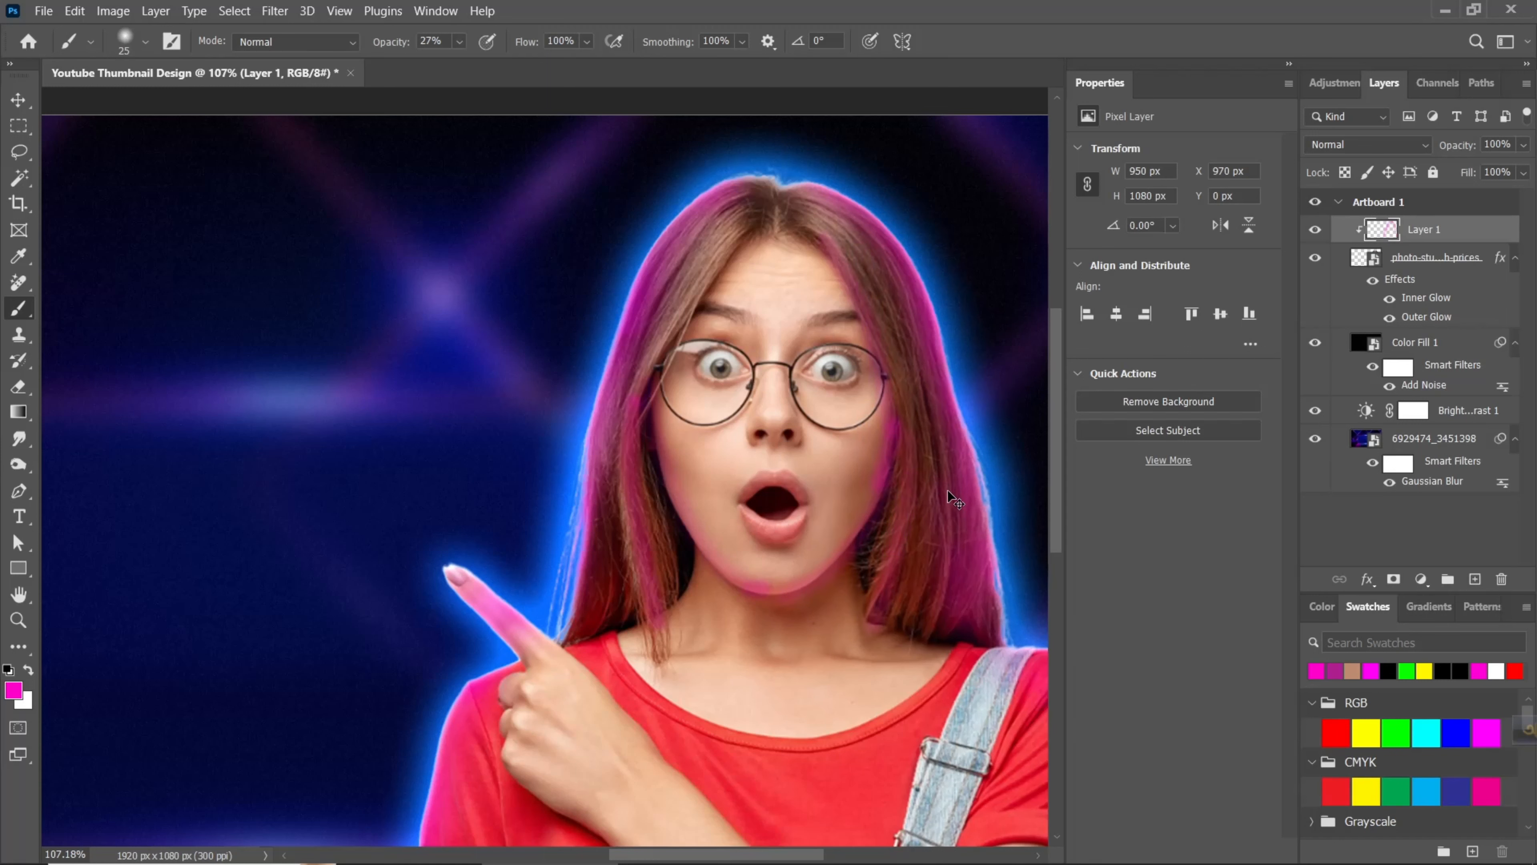
{"action": "scroll", "coordinate": [903, 436], "scroll_direction": "down", "scroll_amount": 3}
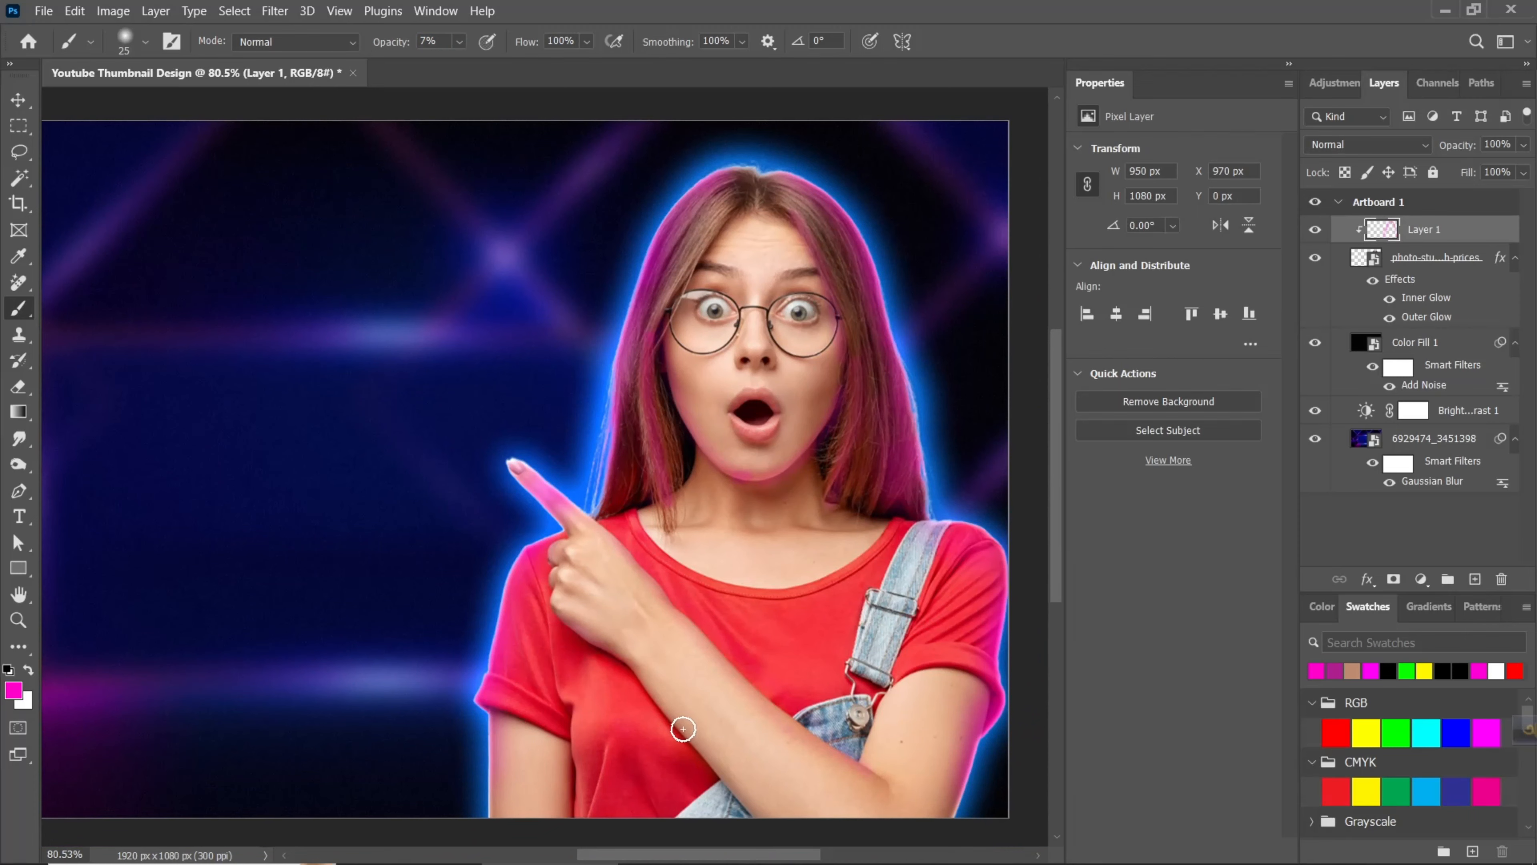
{"action": "scroll", "coordinate": [755, 750], "scroll_direction": "down", "scroll_amount": 2}
{"action": "scroll", "coordinate": [703, 358], "scroll_direction": "up", "scroll_amount": 3}
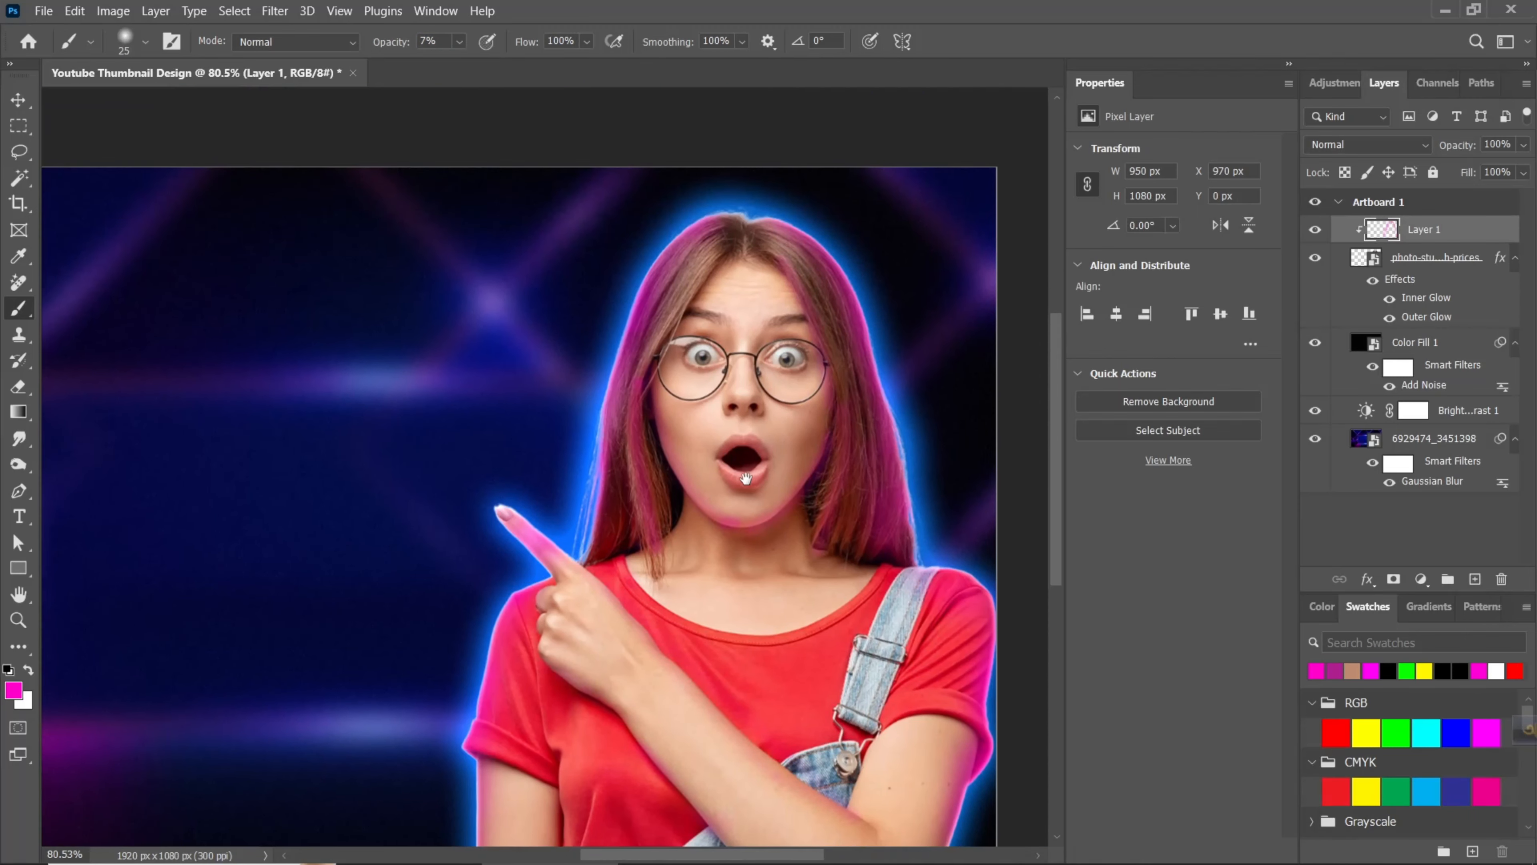
{"action": "scroll", "coordinate": [645, 374], "scroll_direction": "down", "scroll_amount": 2}
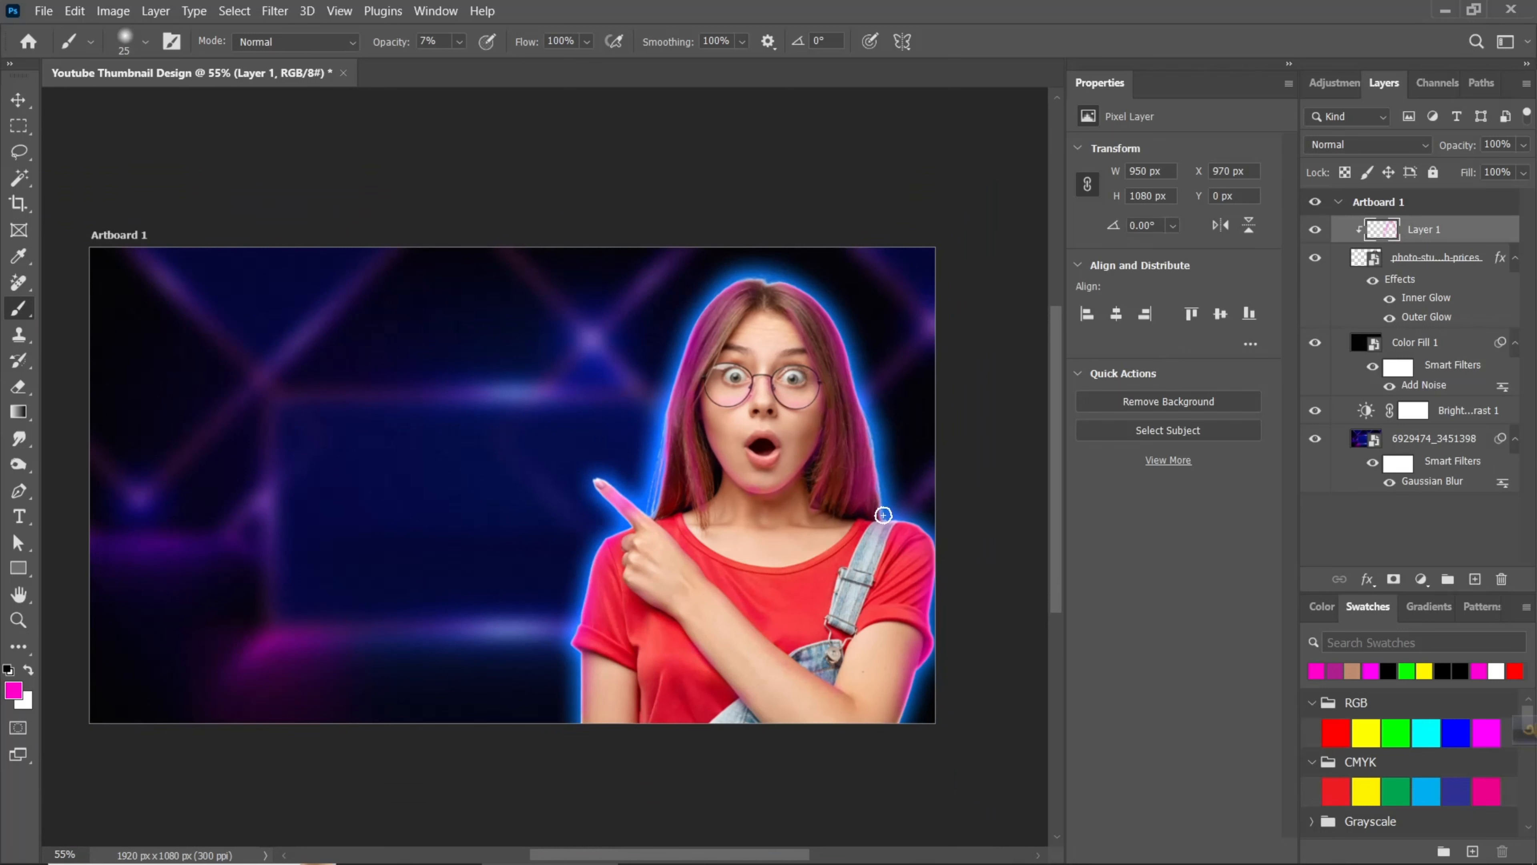
{"action": "scroll", "coordinate": [795, 508], "scroll_direction": "up", "scroll_amount": 3}
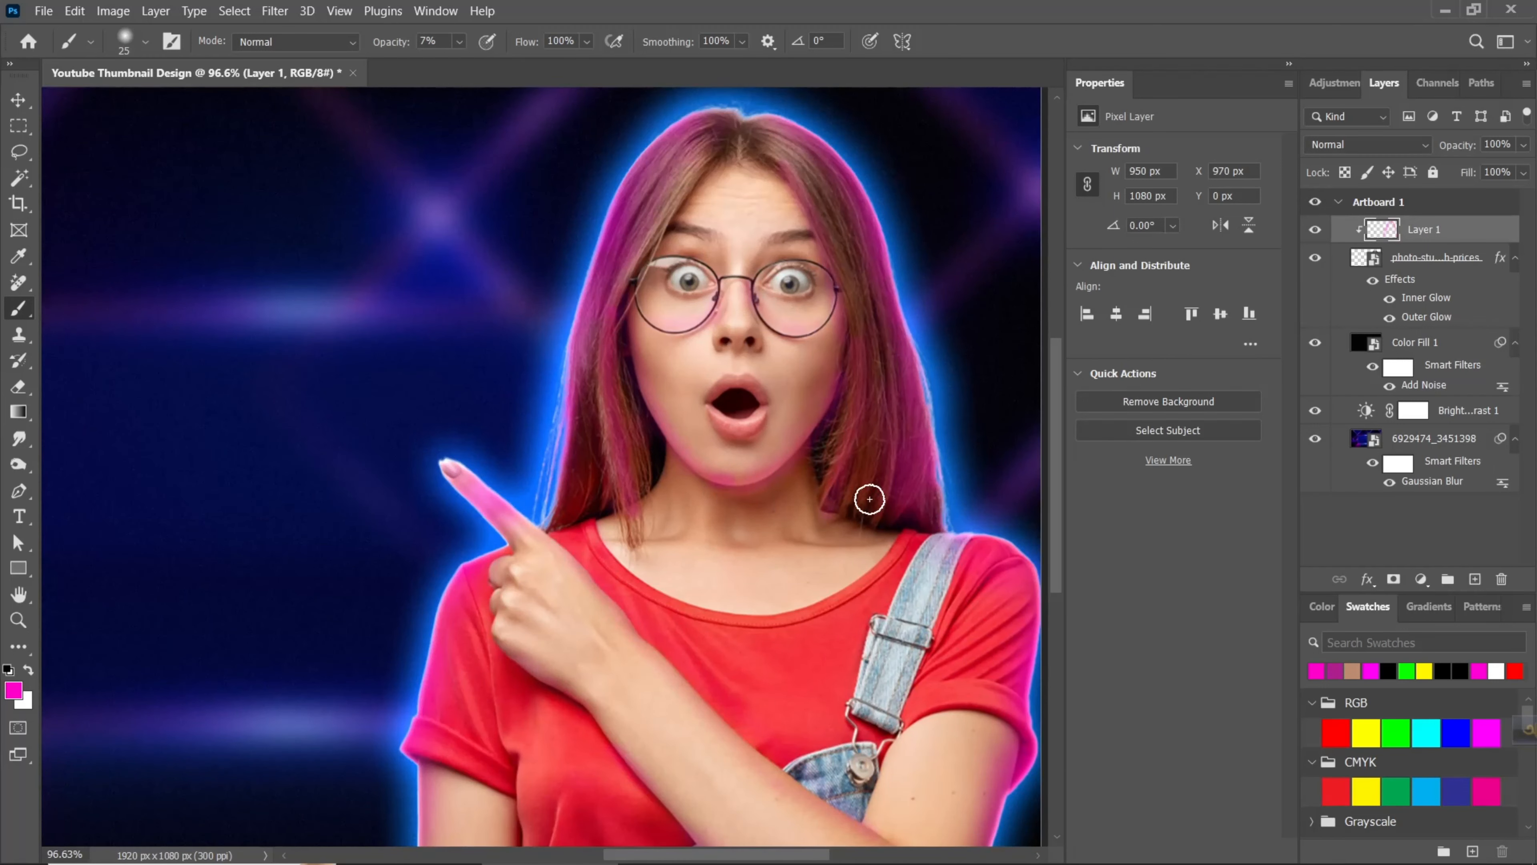
- Set the blend mode of the magenta paint layer, Layer 1, to Linear Dodge (Add)
{"action": "left_click", "coordinate": [1388, 145]}
{"action": "left_click", "coordinate": [1368, 223]}
{"action": "left_click", "coordinate": [1390, 146]}
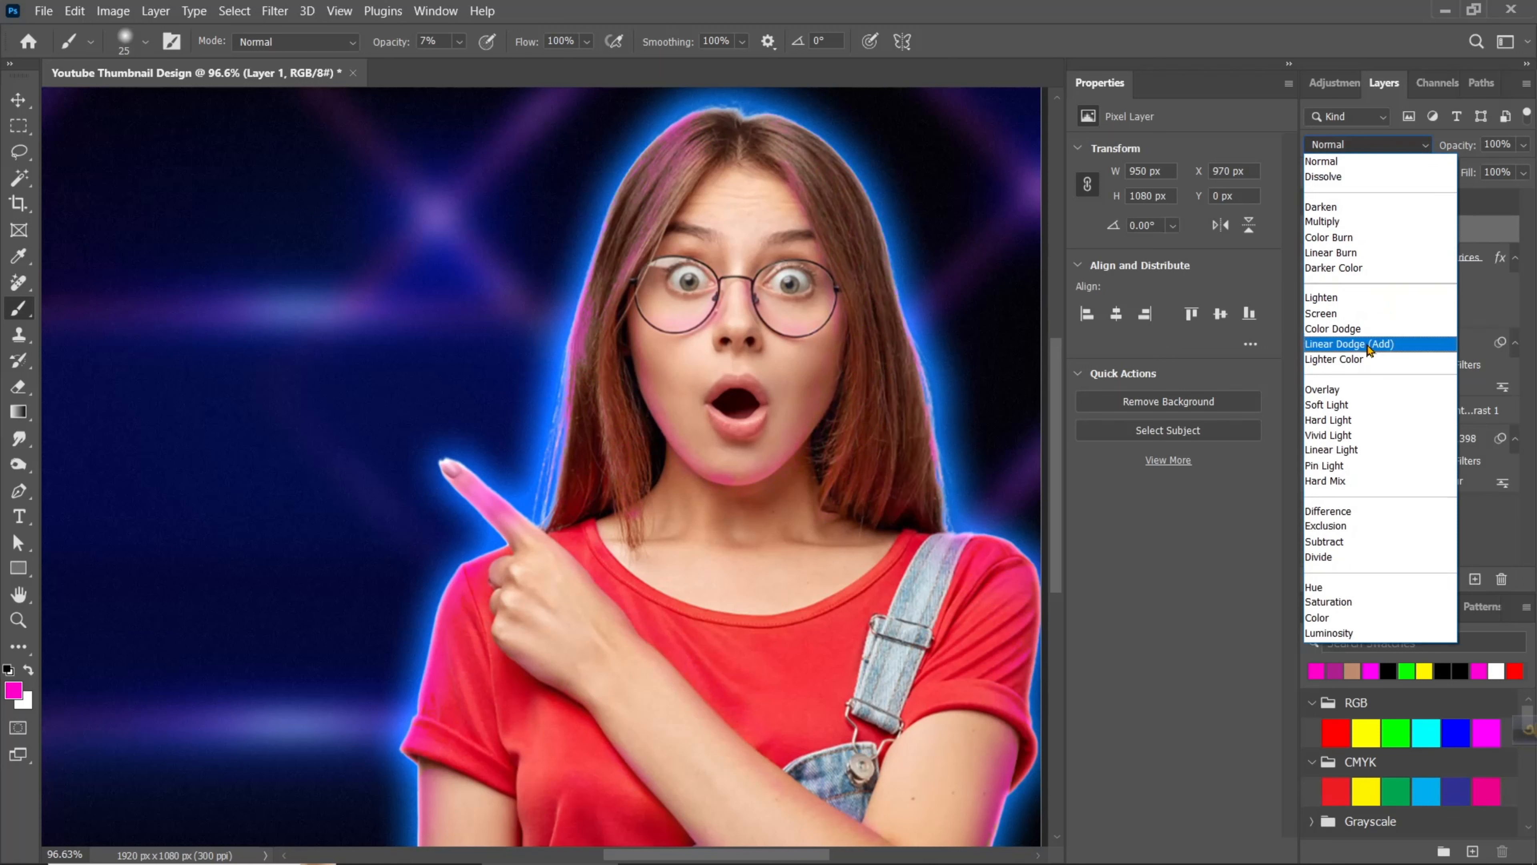
{"action": "left_click", "coordinate": [1361, 345]}
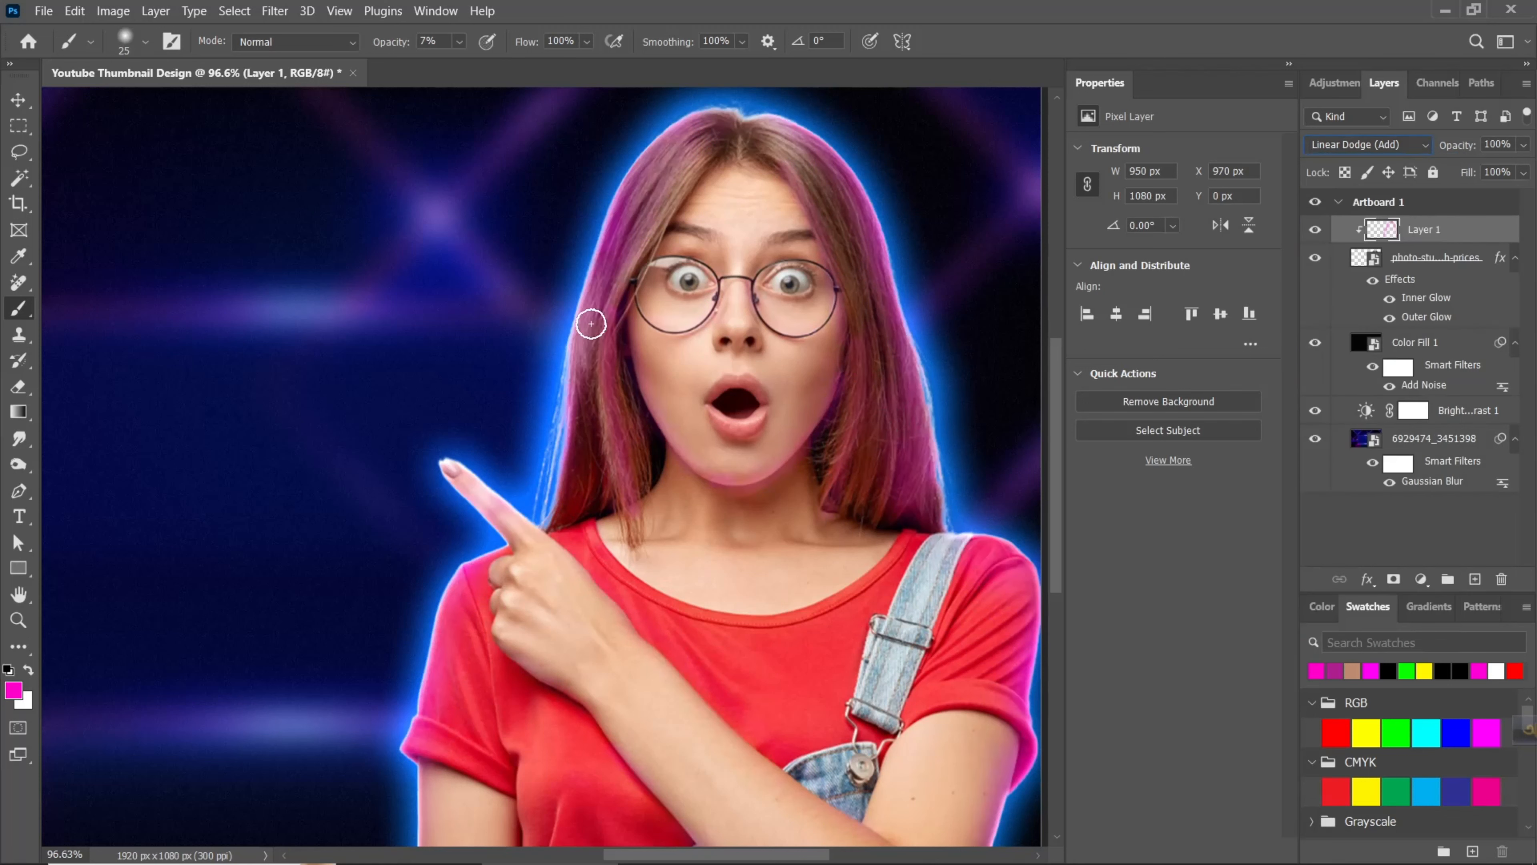
- Place How to make Professional Thumbnail.jpg as an embedded image and scale it to about 35% in the artboard's upper-left area
{"action": "scroll", "coordinate": [842, 547], "scroll_direction": "down", "scroll_amount": 4}
{"action": "key", "text": "v"}
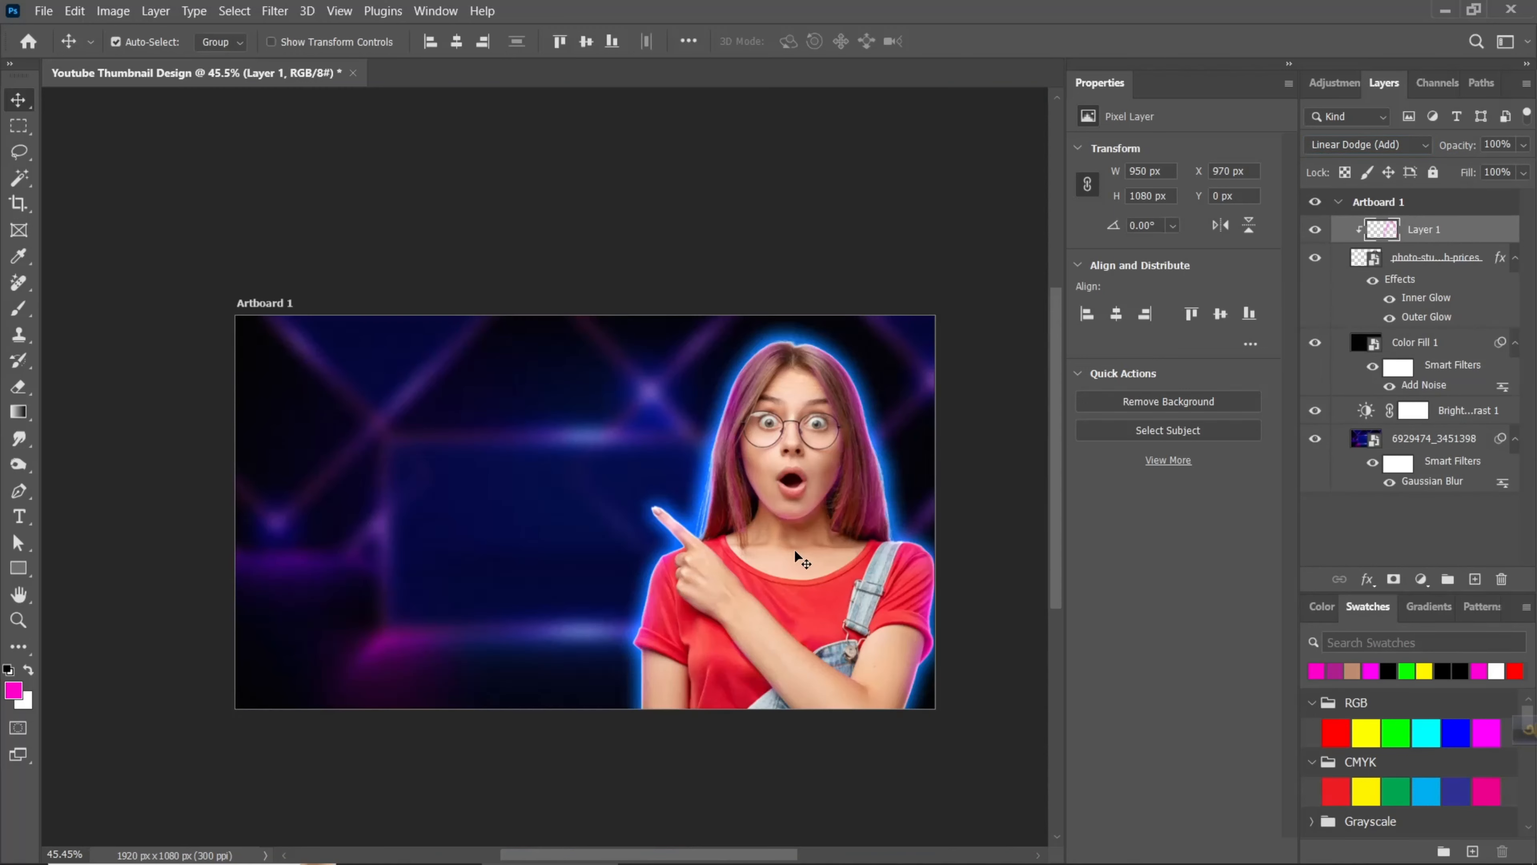
{"action": "left_click", "coordinate": [44, 11]}
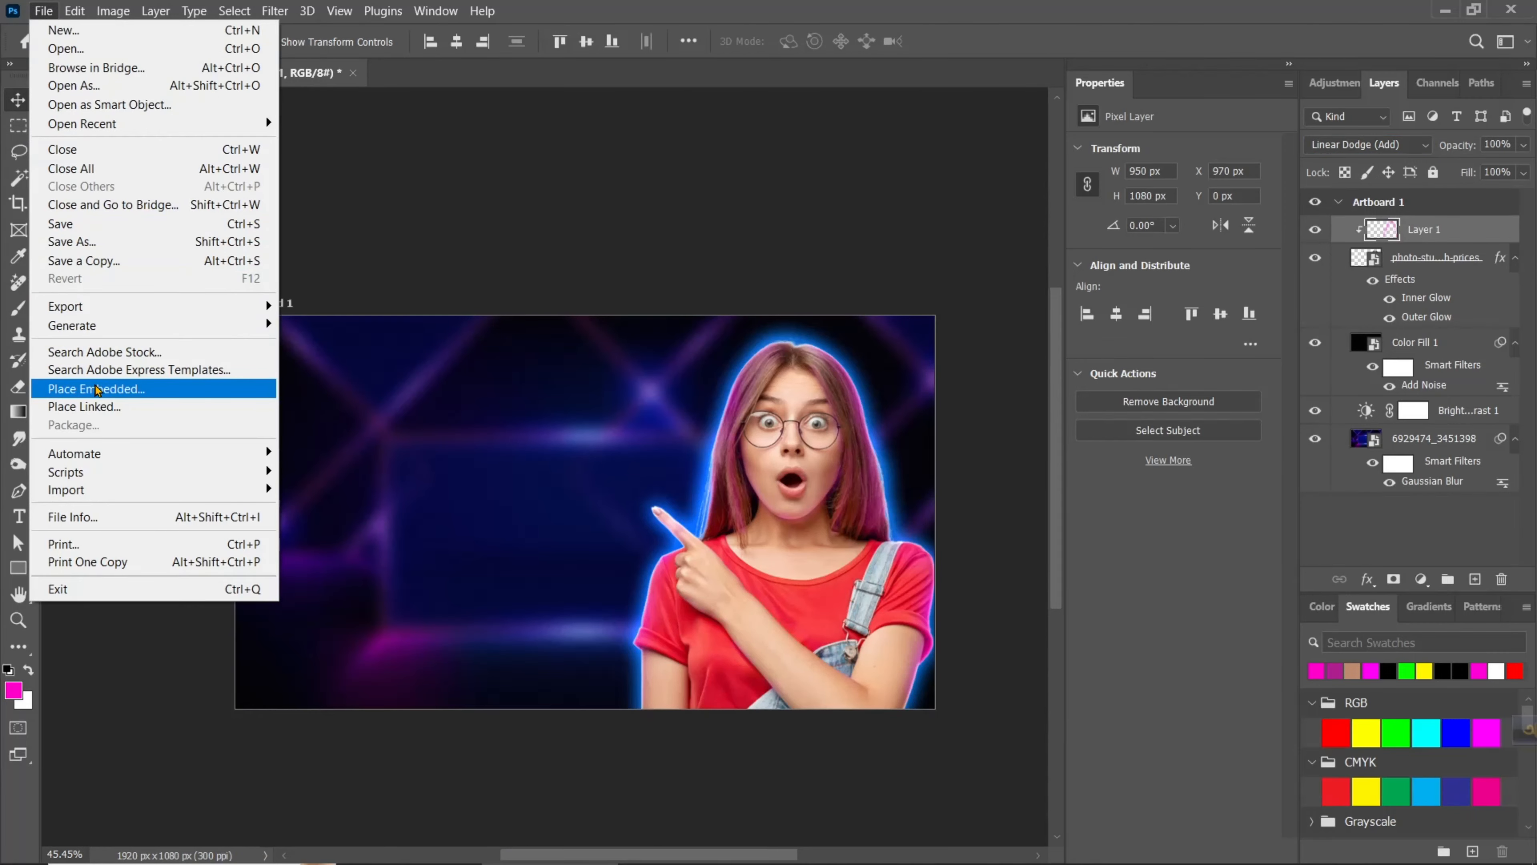
{"action": "left_click", "coordinate": [112, 388]}
{"action": "left_click", "coordinate": [535, 47]}
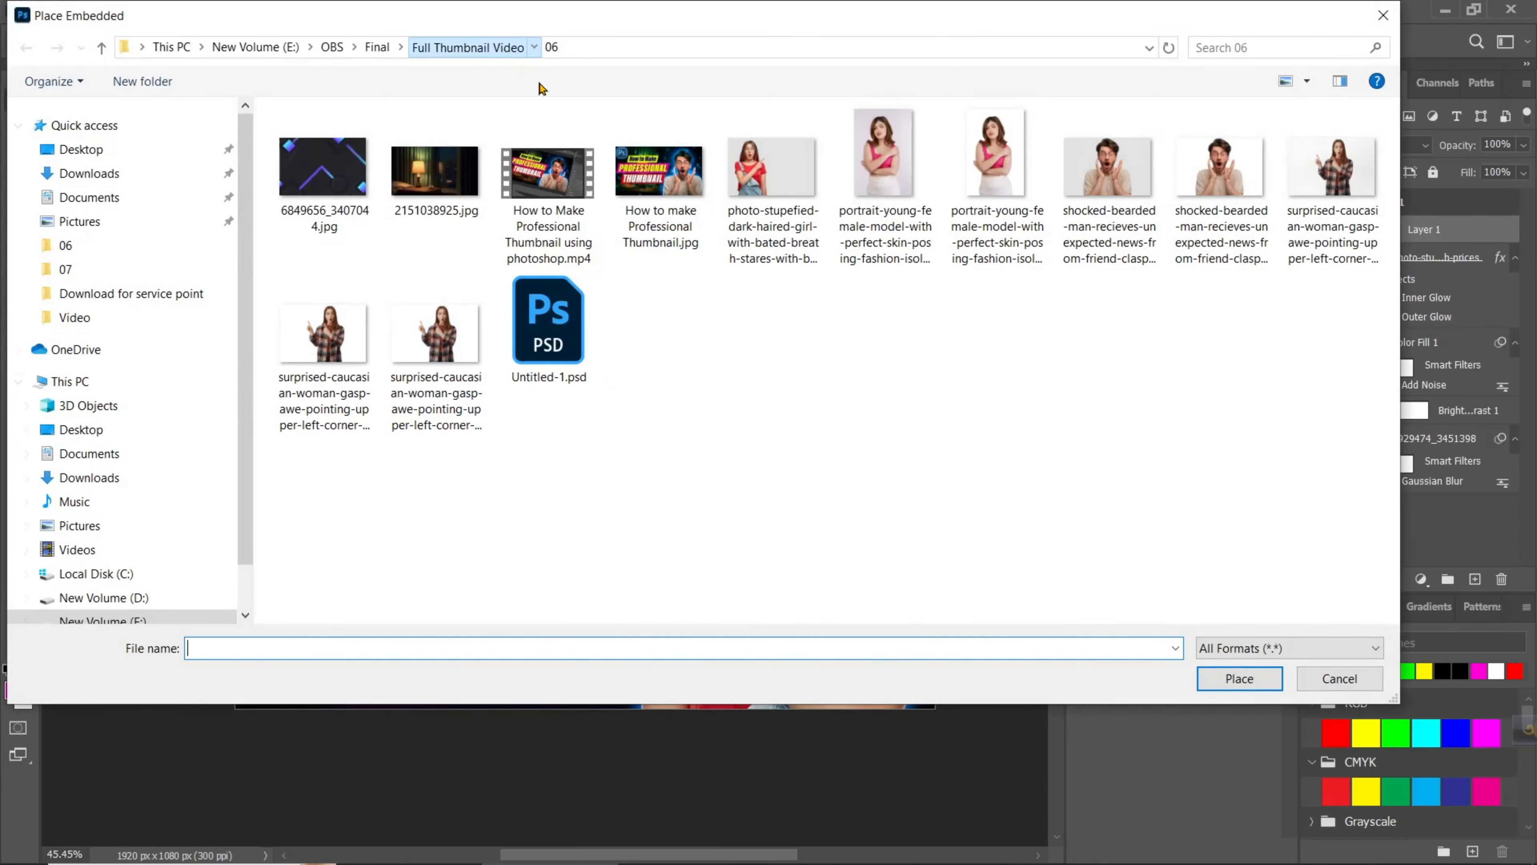
{"action": "left_click", "coordinate": [541, 85]}
{"action": "left_click", "coordinate": [448, 204]}
{"action": "left_click", "coordinate": [1237, 678]}
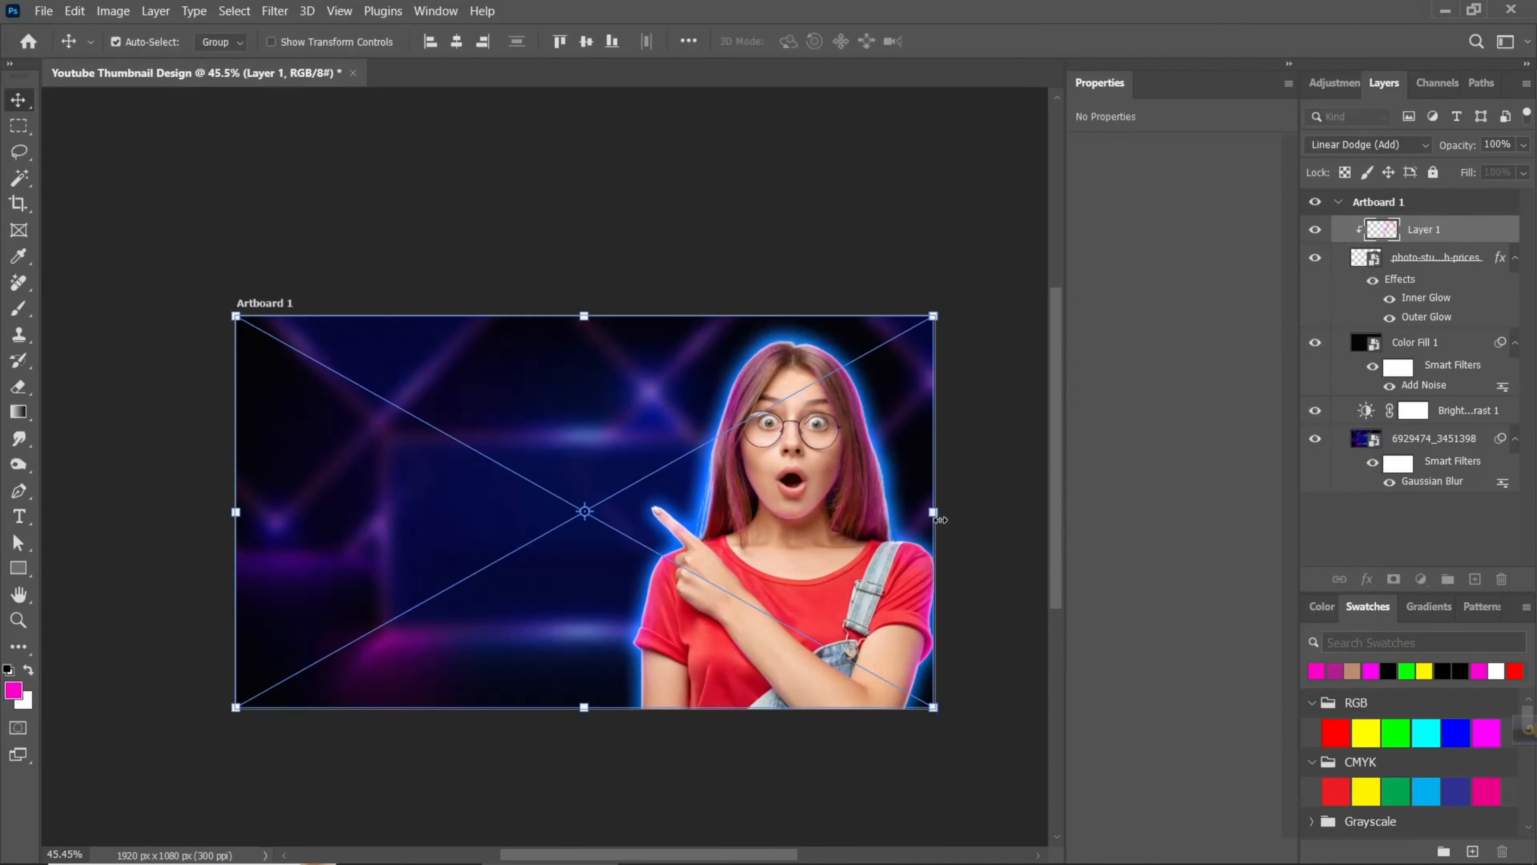
{"action": "left_click_drag", "start_coordinate": [938, 707], "coordinate": [449, 502]}
{"action": "key", "text": "Return"}
- Skew the placed thumbnail so its outer left edge is taller than its inner edge, giving it a perspective look
{"action": "key", "text": "ctrl+t"}
{"action": "right_click", "coordinate": [414, 463]}
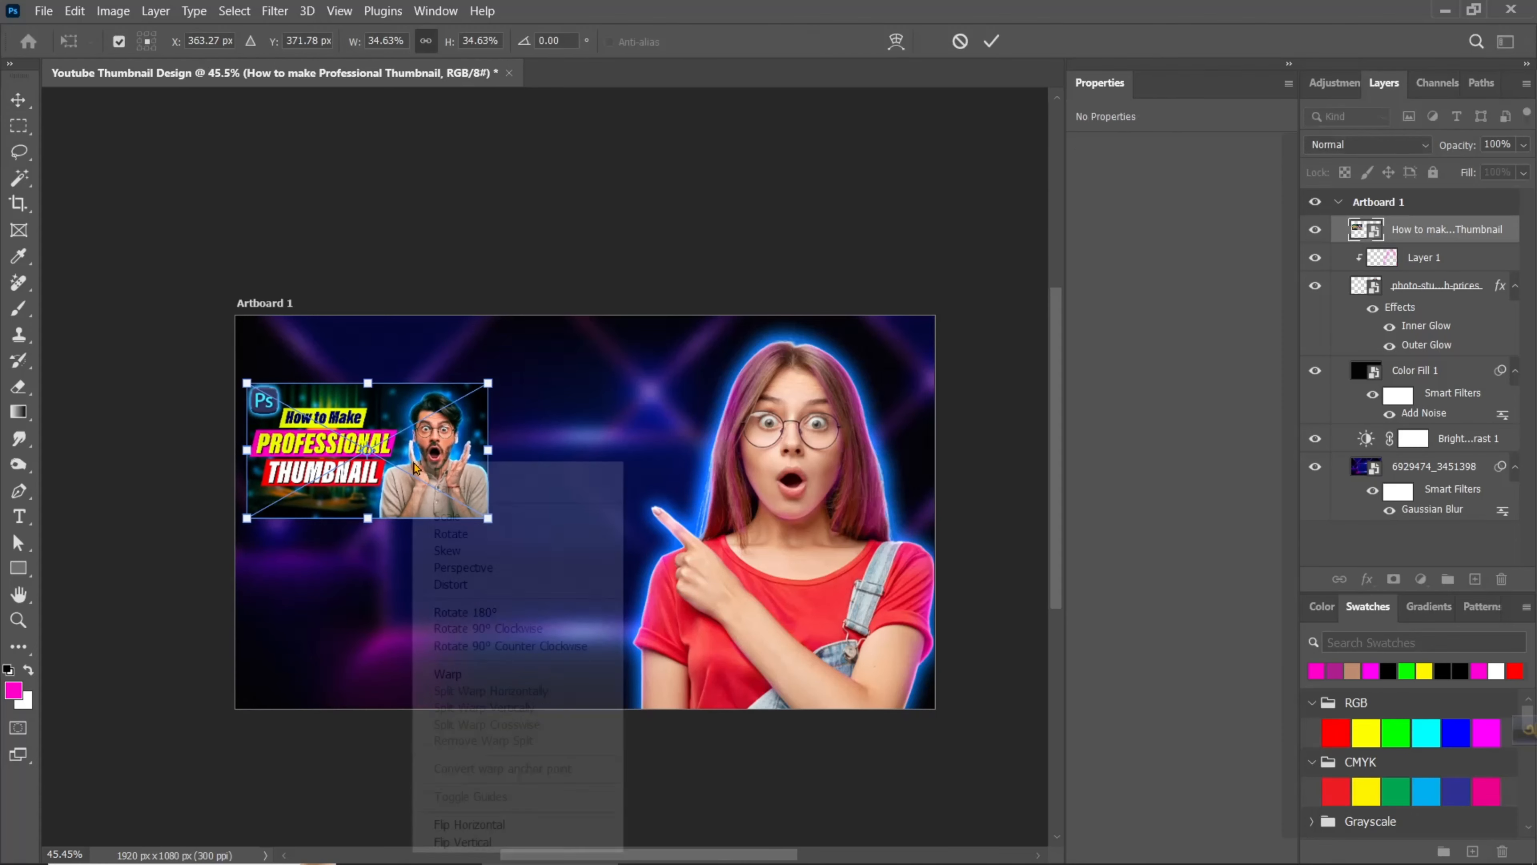
{"action": "left_click", "coordinate": [454, 549]}
{"action": "left_click_drag", "start_coordinate": [251, 388], "coordinate": [251, 350]}
{"action": "left_click_drag", "start_coordinate": [248, 520], "coordinate": [259, 554]}
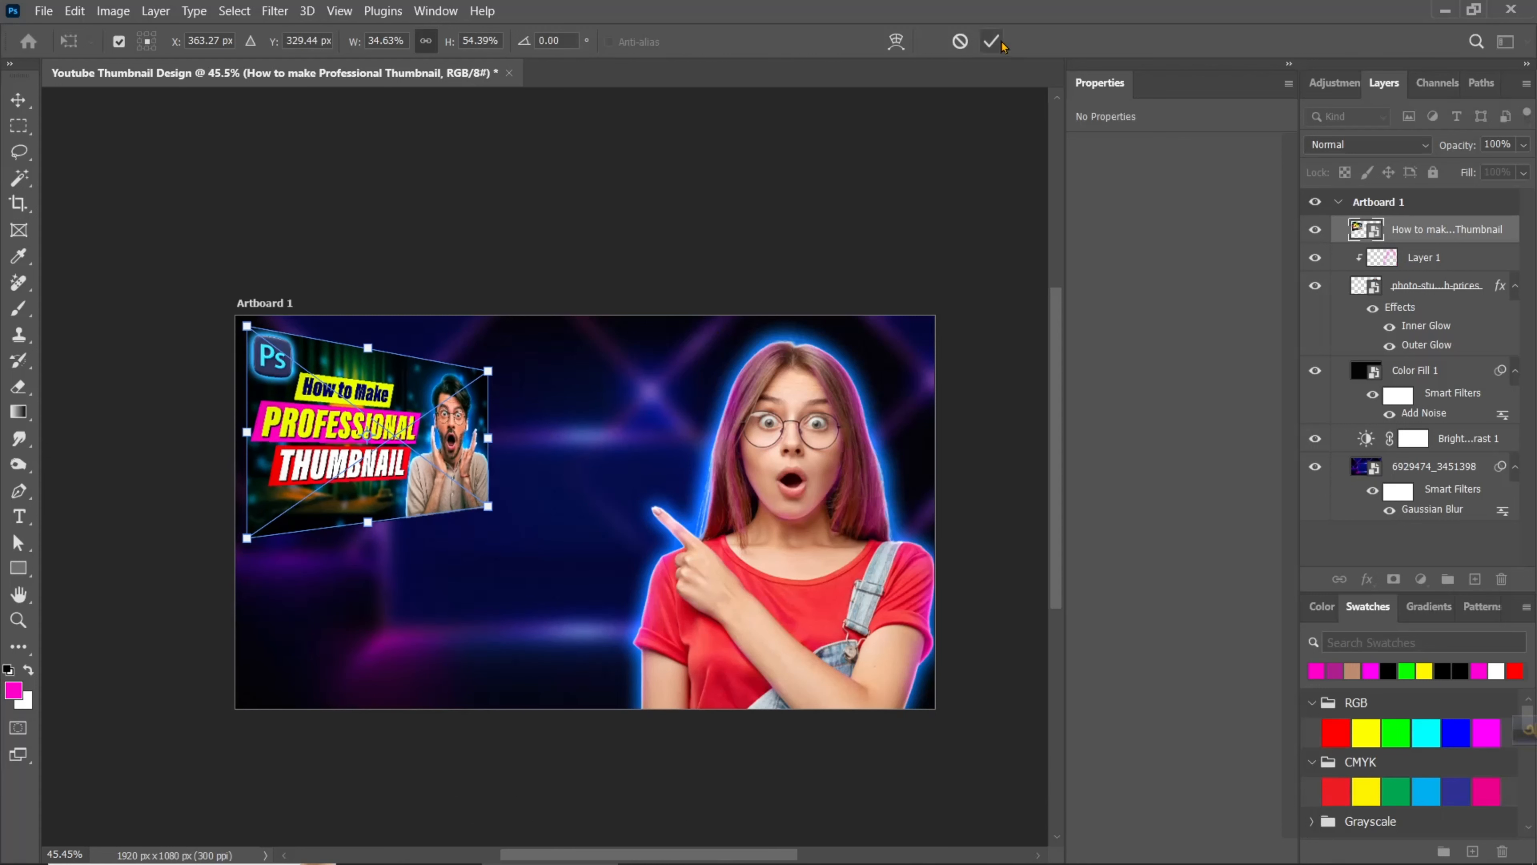
{"action": "left_click", "coordinate": [991, 41]}
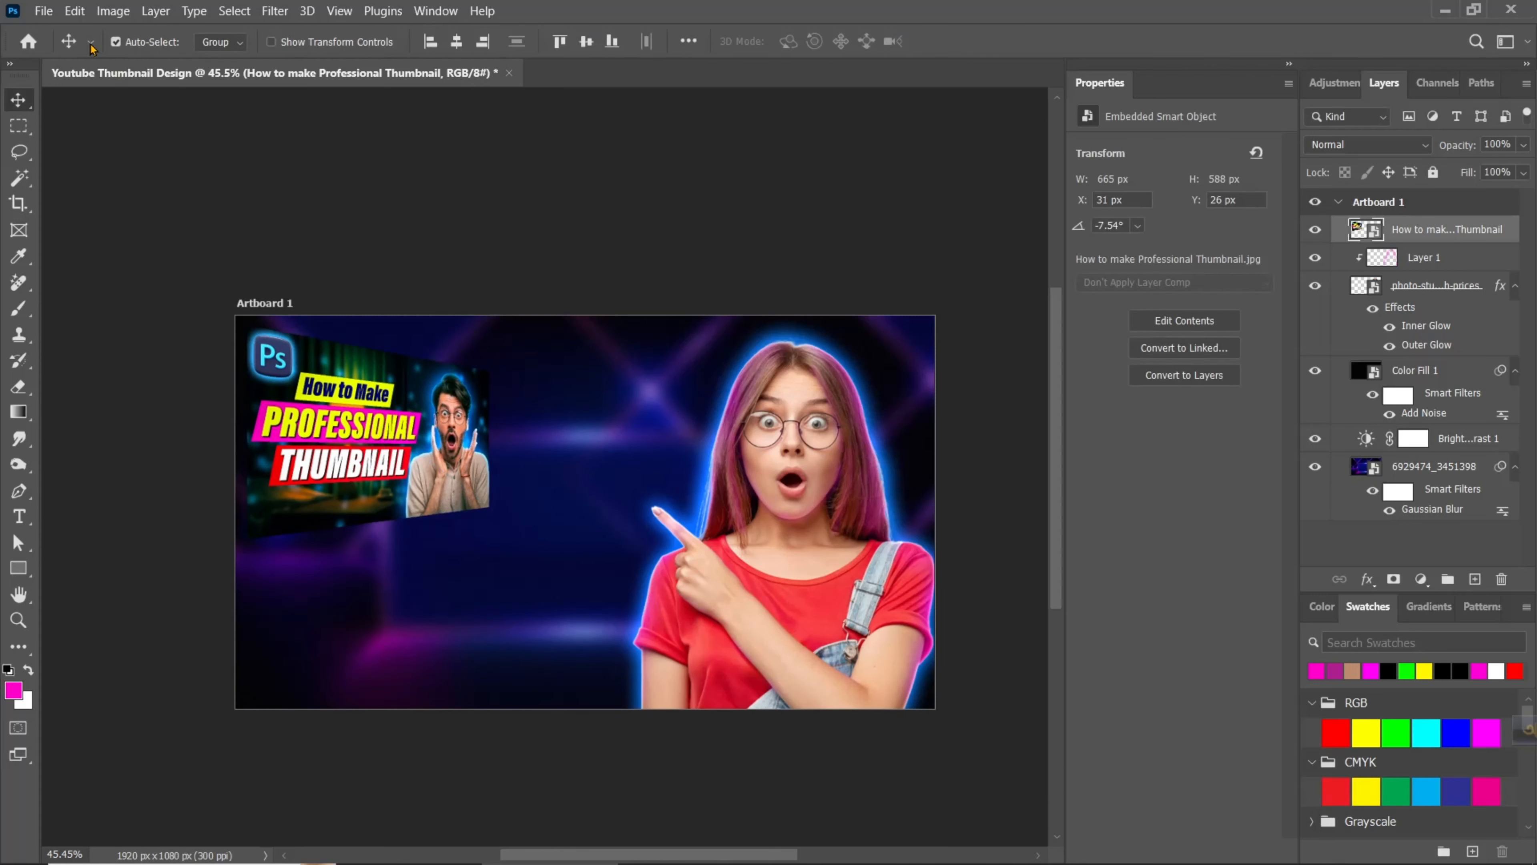
- Place Youtube Thumbnail Design copyy.jpg as an embedded image and scale it down to about 41%
{"action": "left_click", "coordinate": [43, 11]}
{"action": "left_click", "coordinate": [236, 387]}
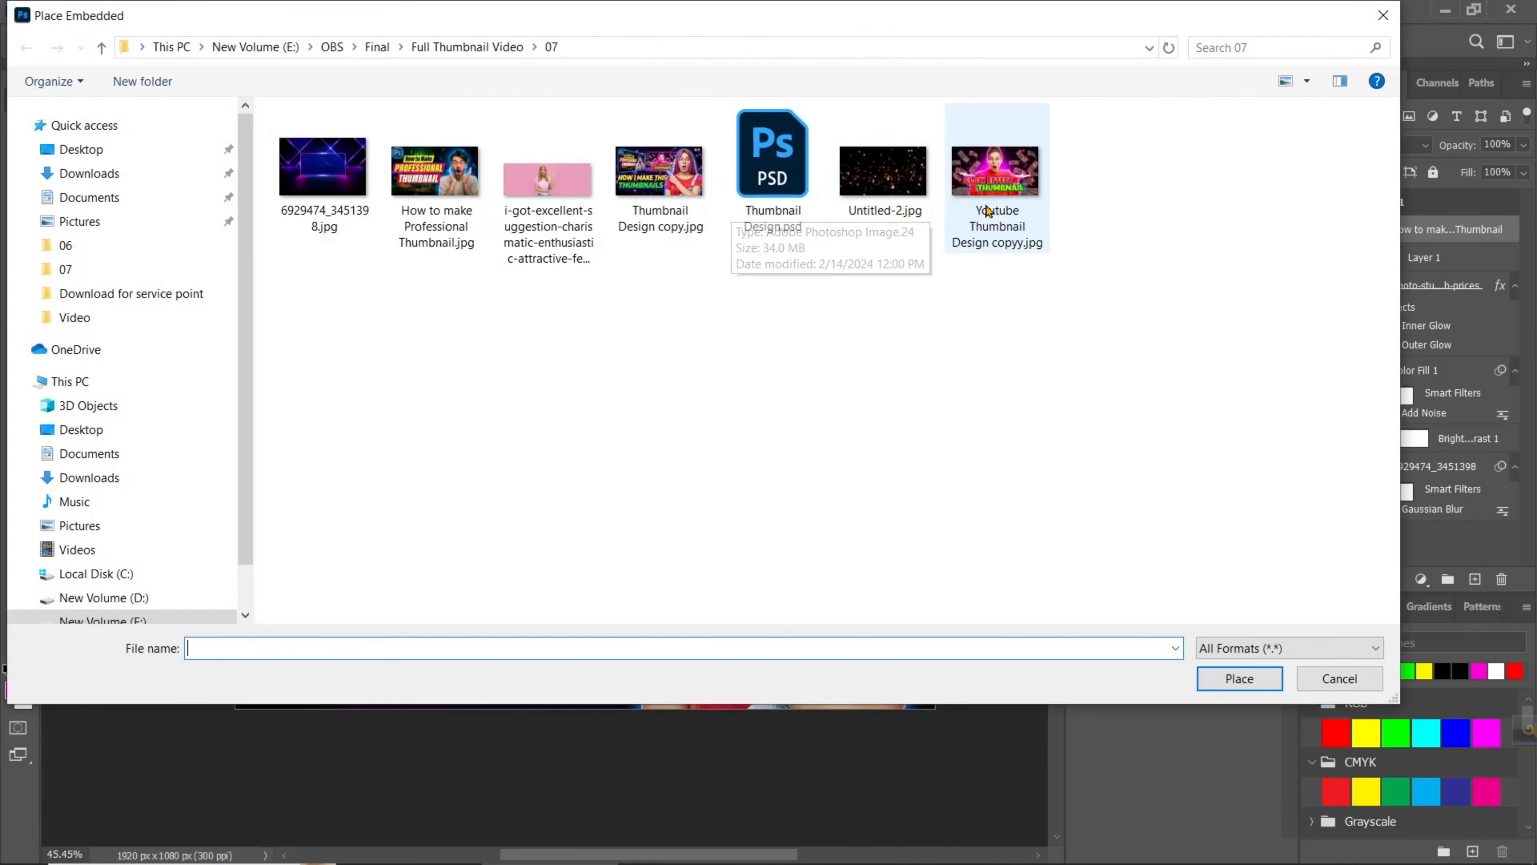
{"action": "left_click", "coordinate": [987, 210]}
{"action": "left_click", "coordinate": [1240, 678]}
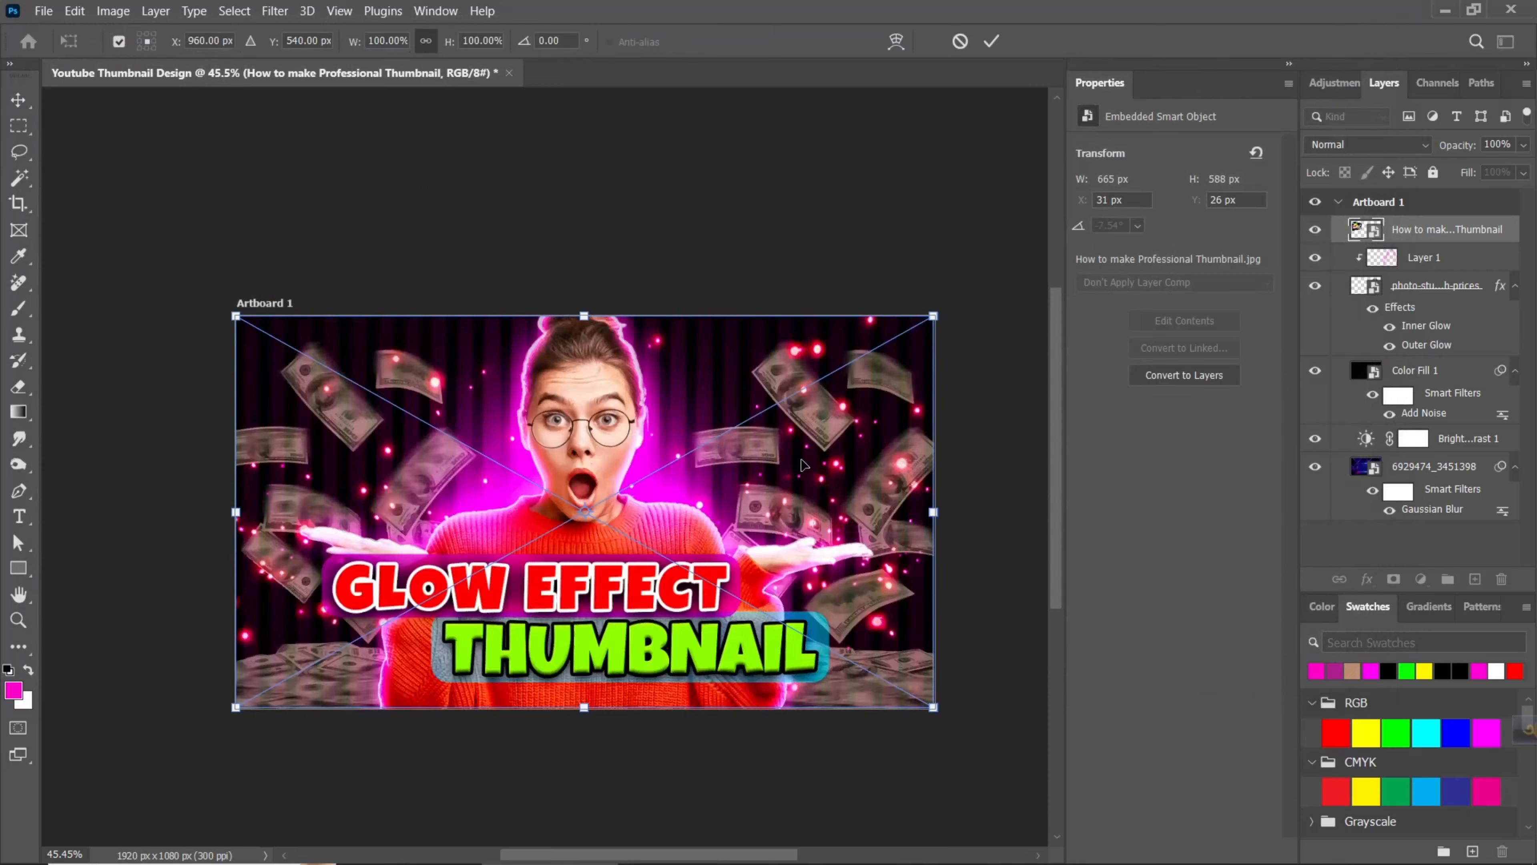
{"action": "left_click_drag", "start_coordinate": [934, 708], "coordinate": [565, 501]}
{"action": "left_click_drag", "start_coordinate": [448, 424], "coordinate": [546, 438]}
{"action": "left_click_drag", "start_coordinate": [333, 330], "coordinate": [374, 351]}
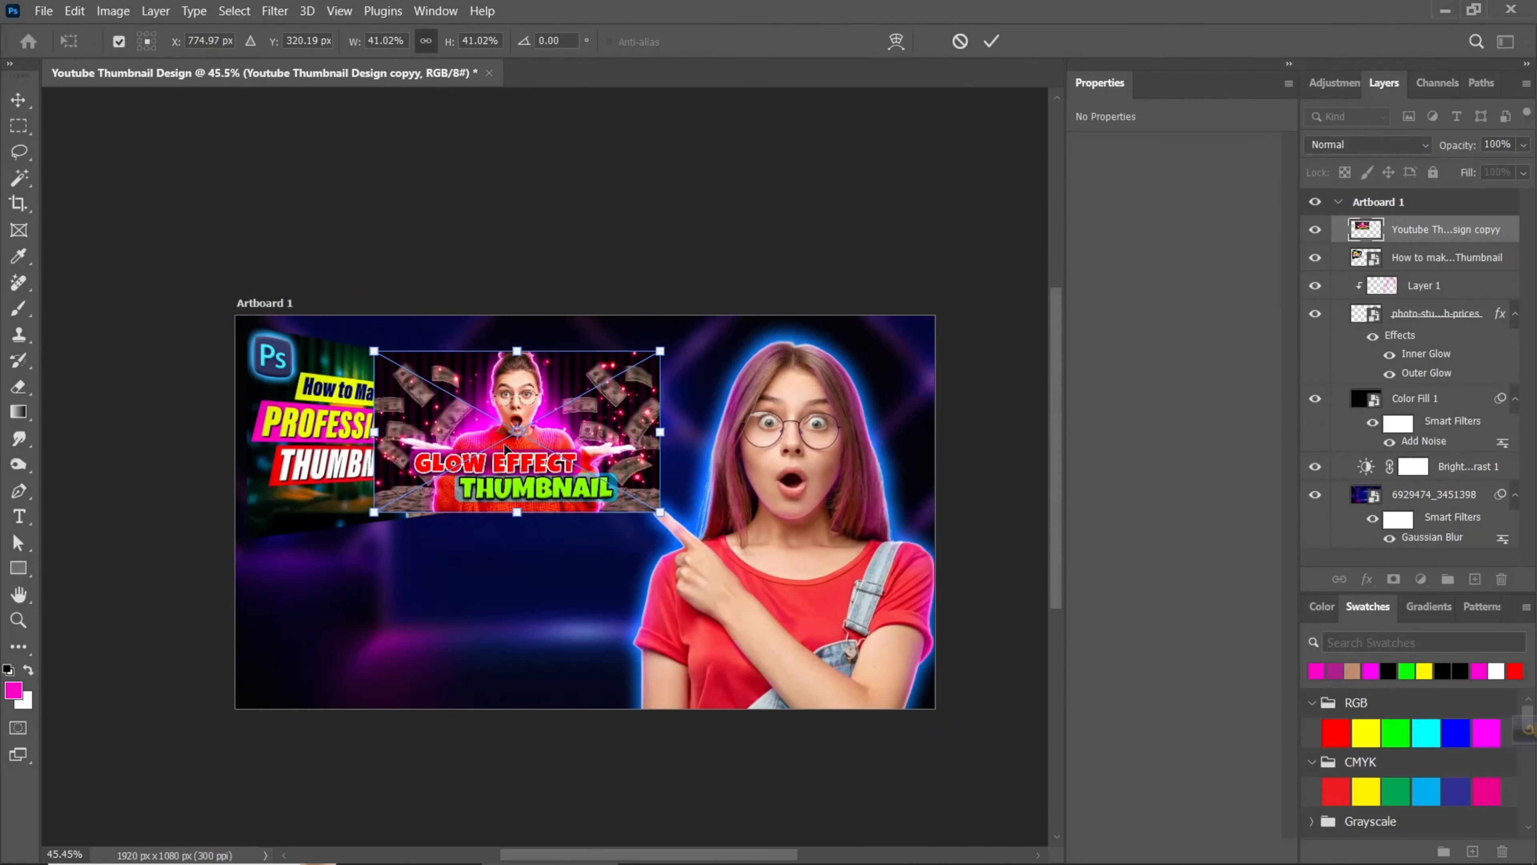
- Position the glow-effect thumbnail beside the skewed one, and move both thumbnail layers beneath the woman's layer
{"action": "left_click_drag", "start_coordinate": [505, 448], "coordinate": [668, 426]}
{"action": "key", "text": "Return"}
{"action": "left_click", "coordinate": [1467, 266], "text": "ctrl"}
{"action": "left_click_drag", "start_coordinate": [1467, 266], "coordinate": [1469, 382]}
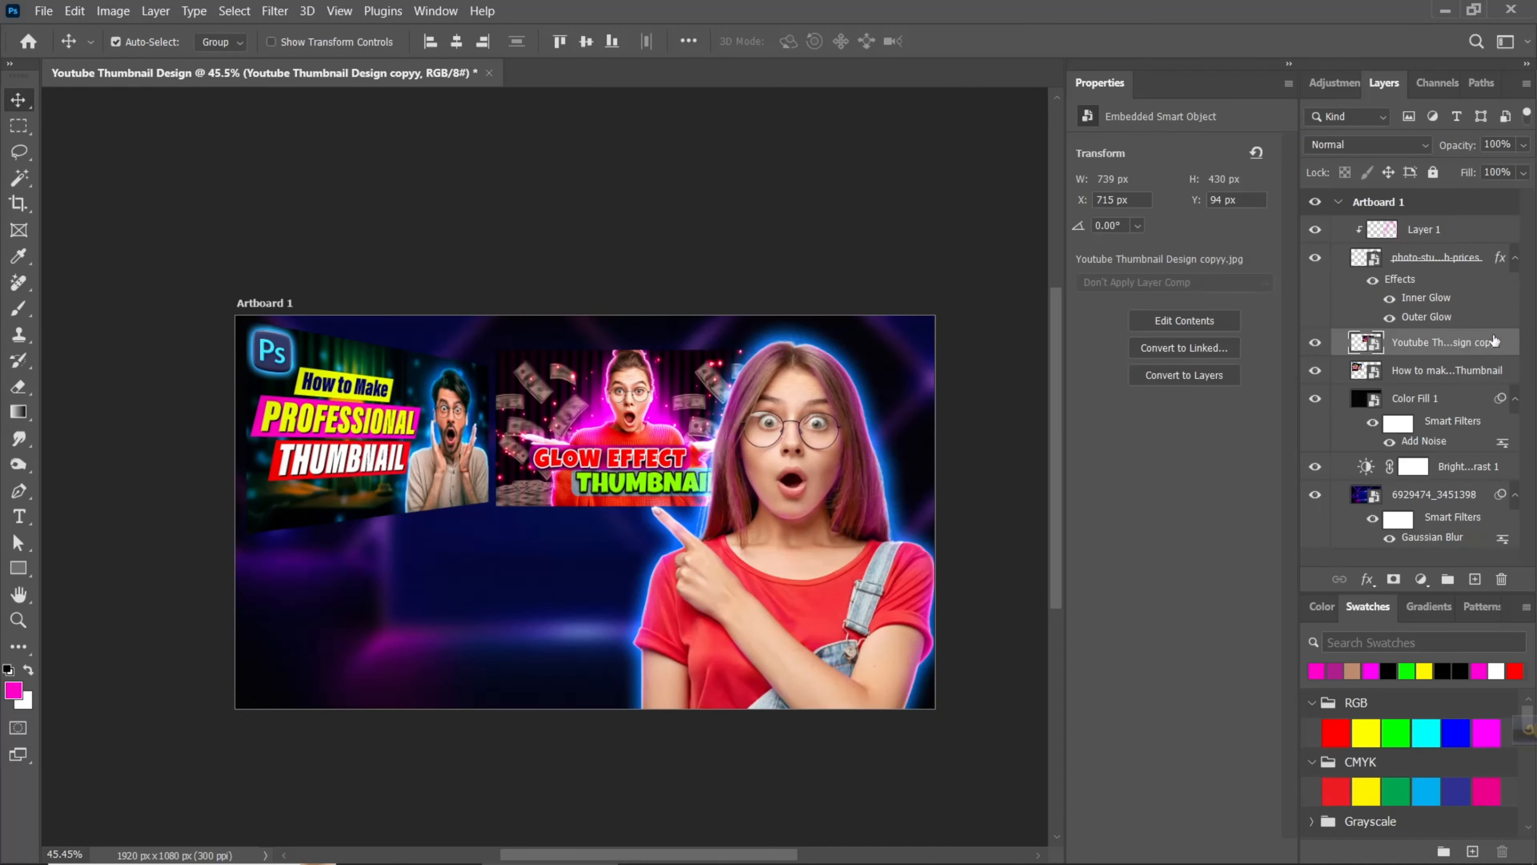
- Add an Outer Glow to the glow-effect thumbnail in magenta fe1ffe at 100% opacity
{"action": "right_click", "coordinate": [1494, 341]}
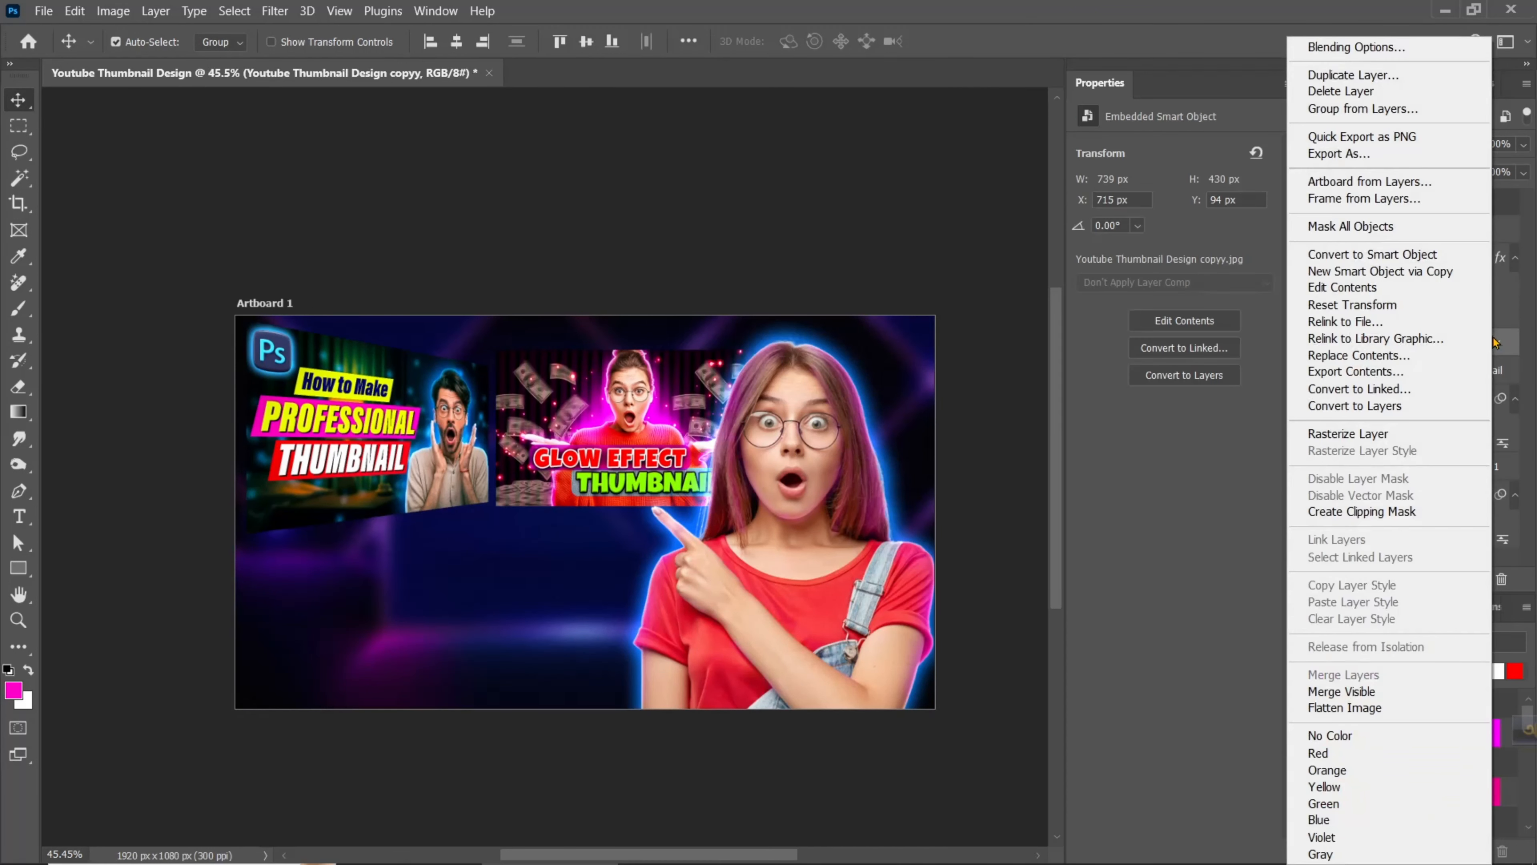
{"action": "key", "text": "Escape"}
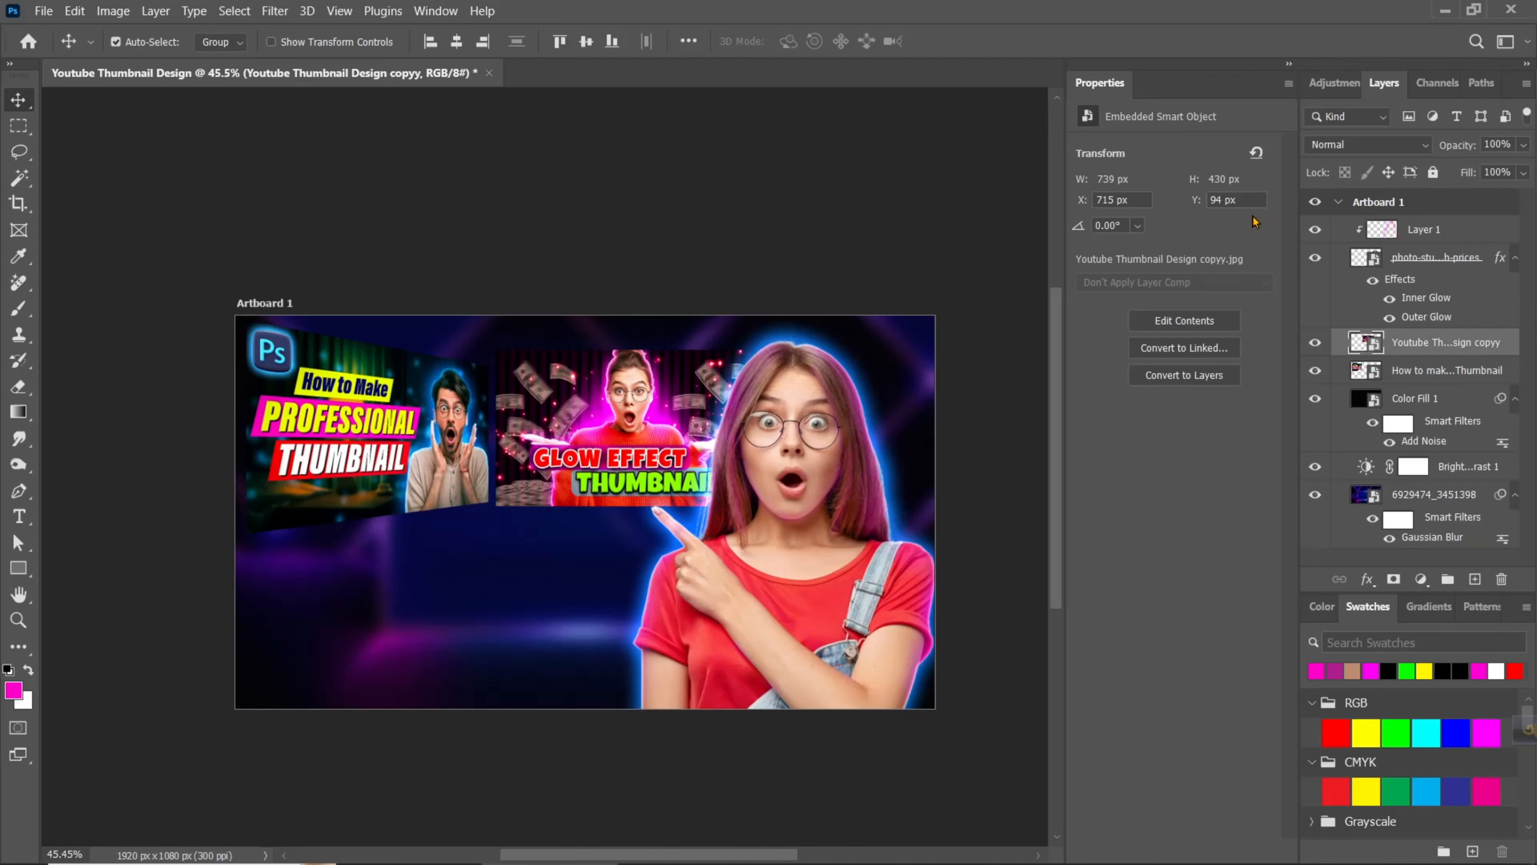
{"action": "left_click", "coordinate": [814, 572]}
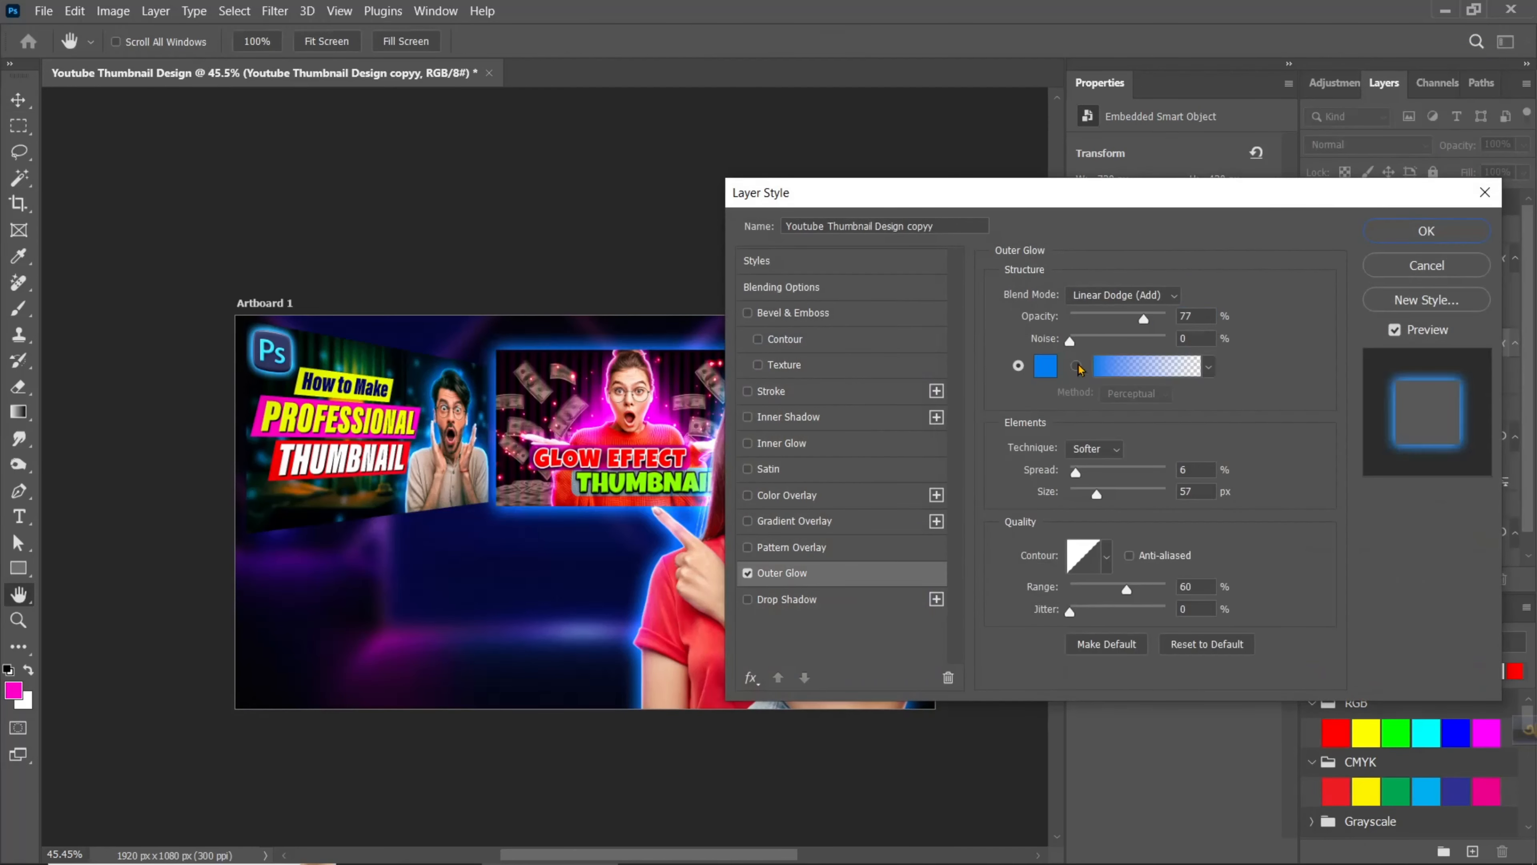
{"action": "left_click", "coordinate": [1042, 366]}
{"action": "left_click", "coordinate": [607, 420]}
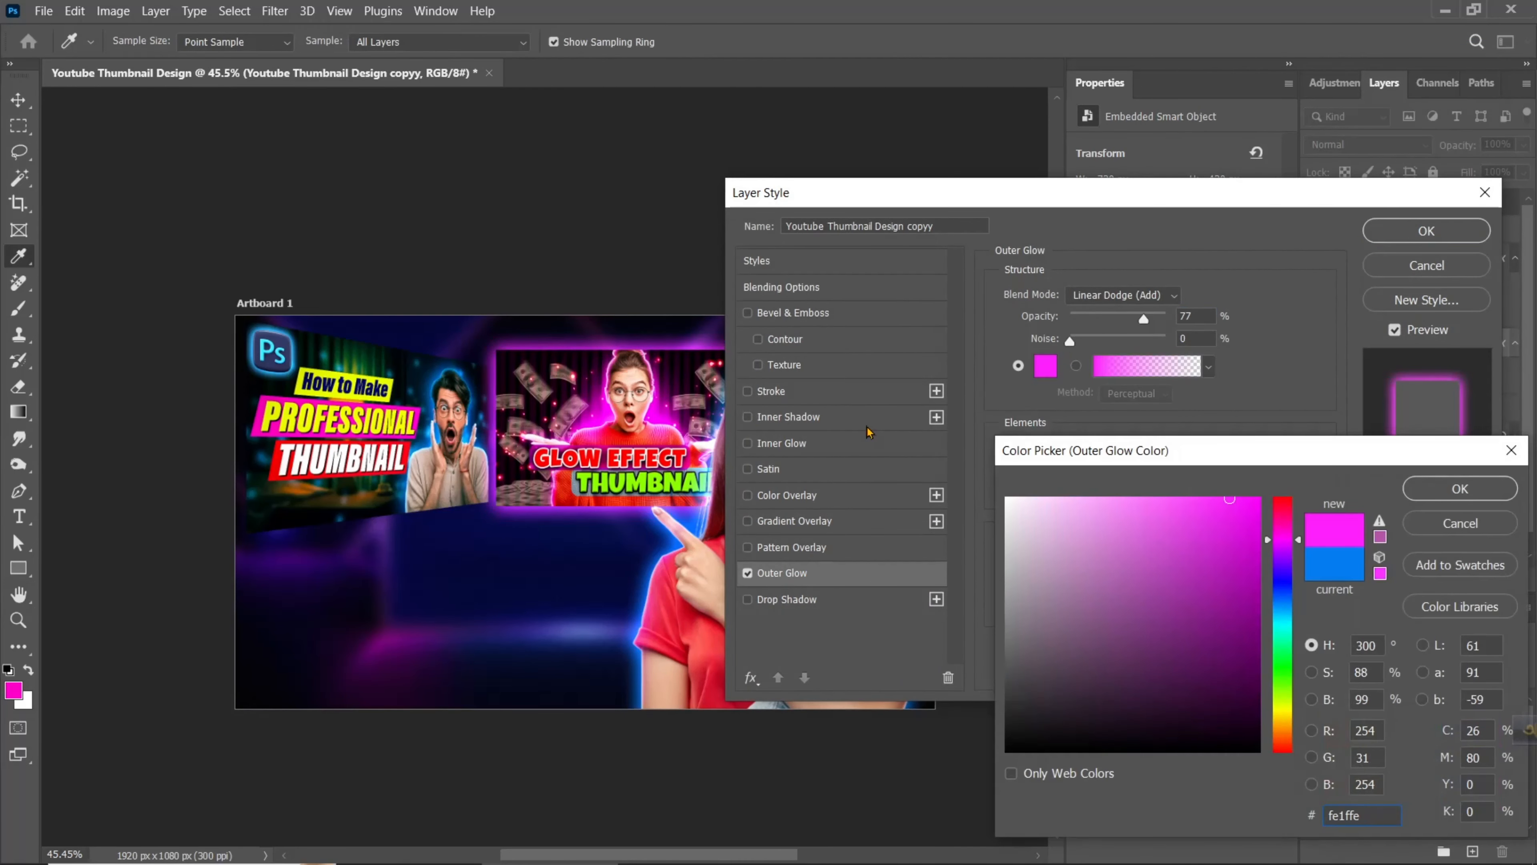
{"action": "left_click", "coordinate": [1432, 488]}
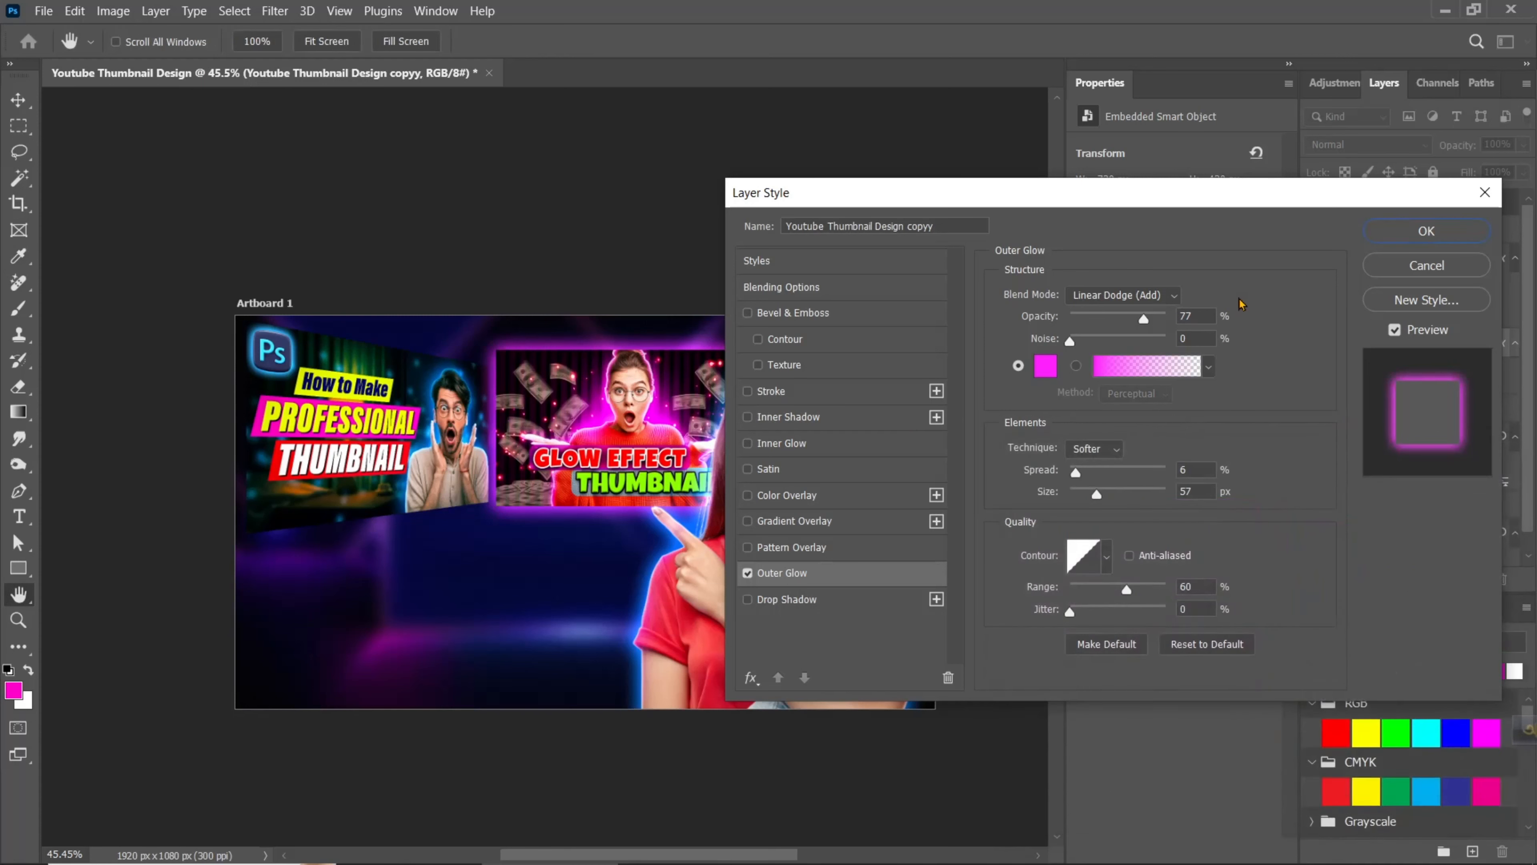
{"action": "left_click_drag", "start_coordinate": [1145, 323], "coordinate": [1188, 335]}
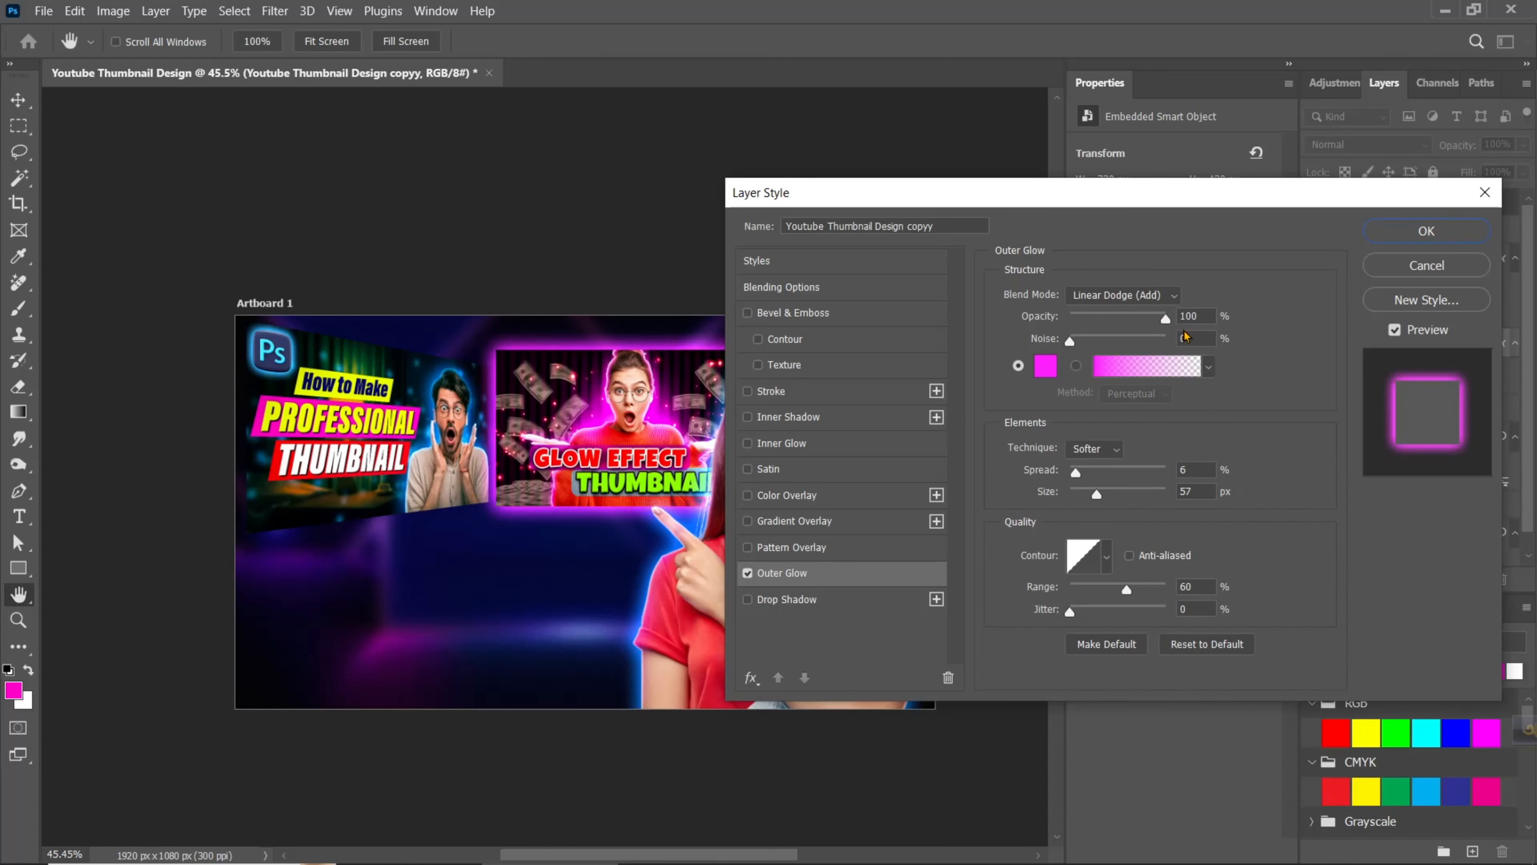
{"action": "left_click", "coordinate": [1426, 231]}
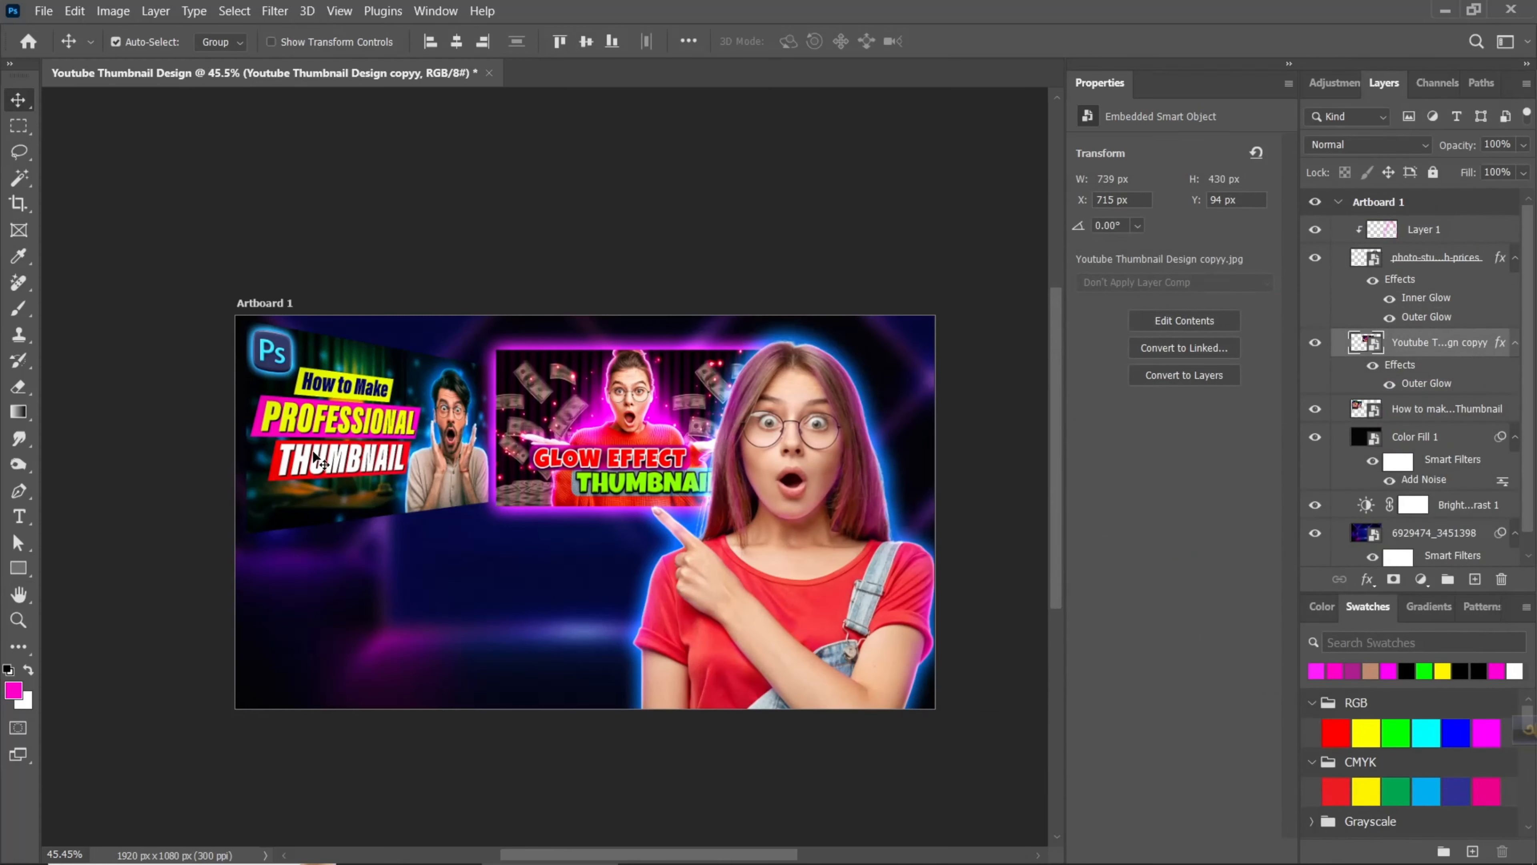
- Add an Outer Glow to the skewed How to make Professional Thumbnail layer in blue 0a74cb at 100% opacity
{"action": "left_click", "coordinate": [314, 455]}
{"action": "right_click", "coordinate": [1453, 414]}
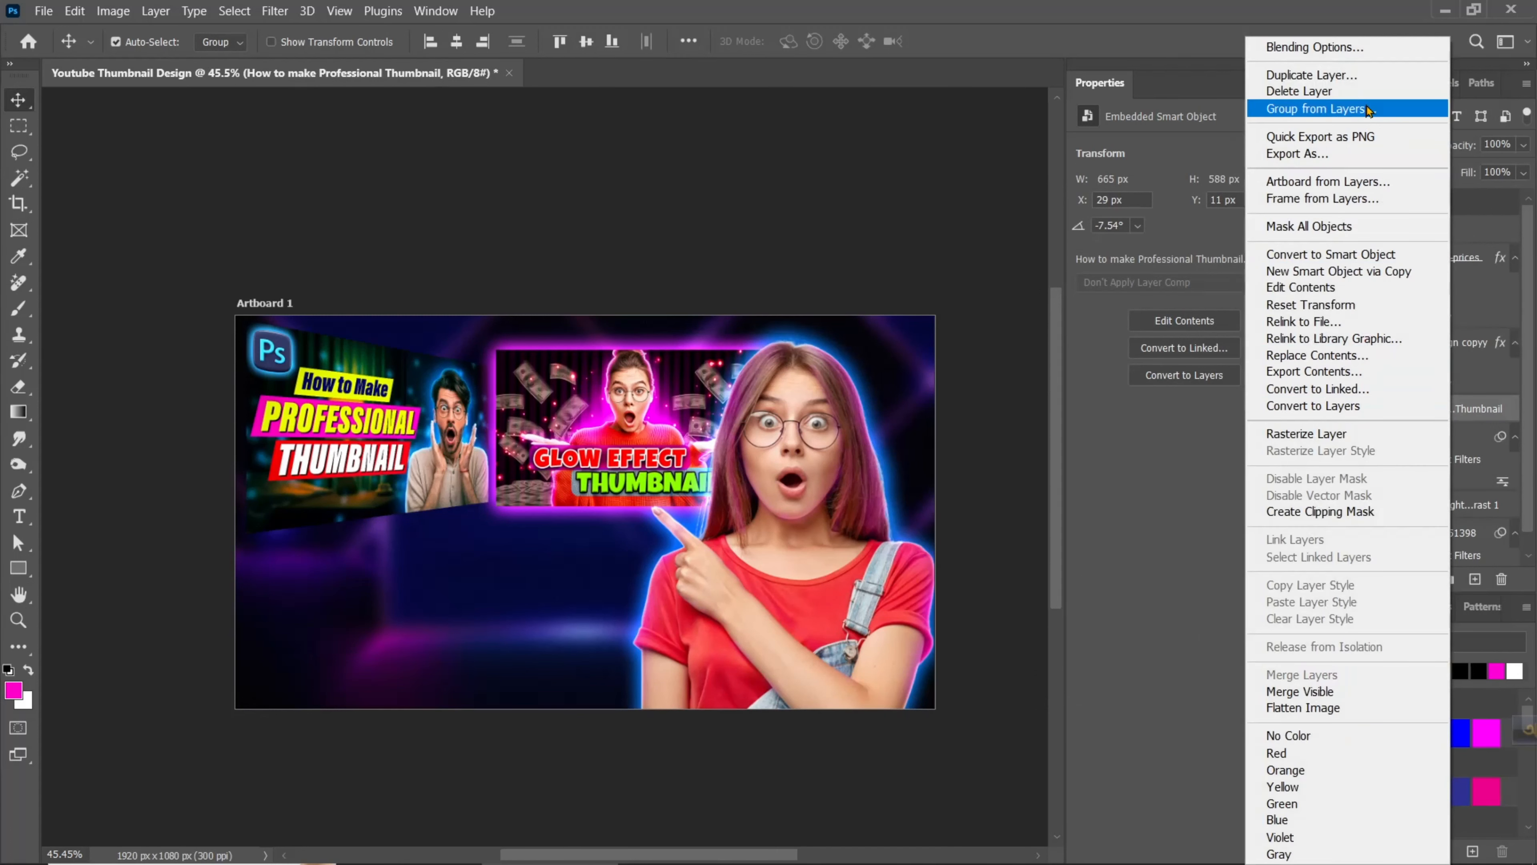
{"action": "left_click", "coordinate": [1091, 197]}
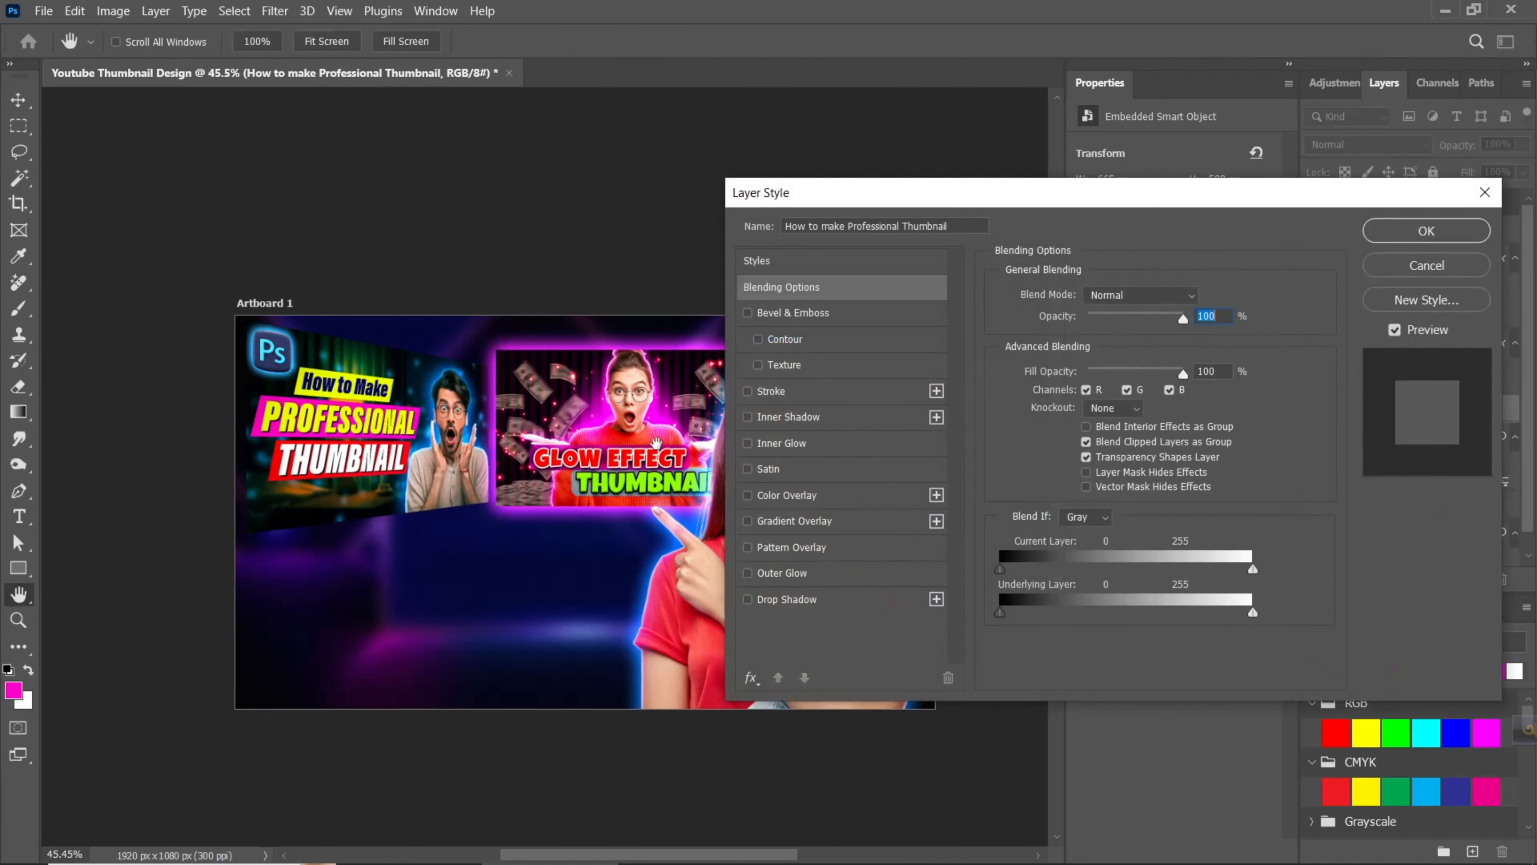
{"action": "left_click", "coordinate": [827, 574]}
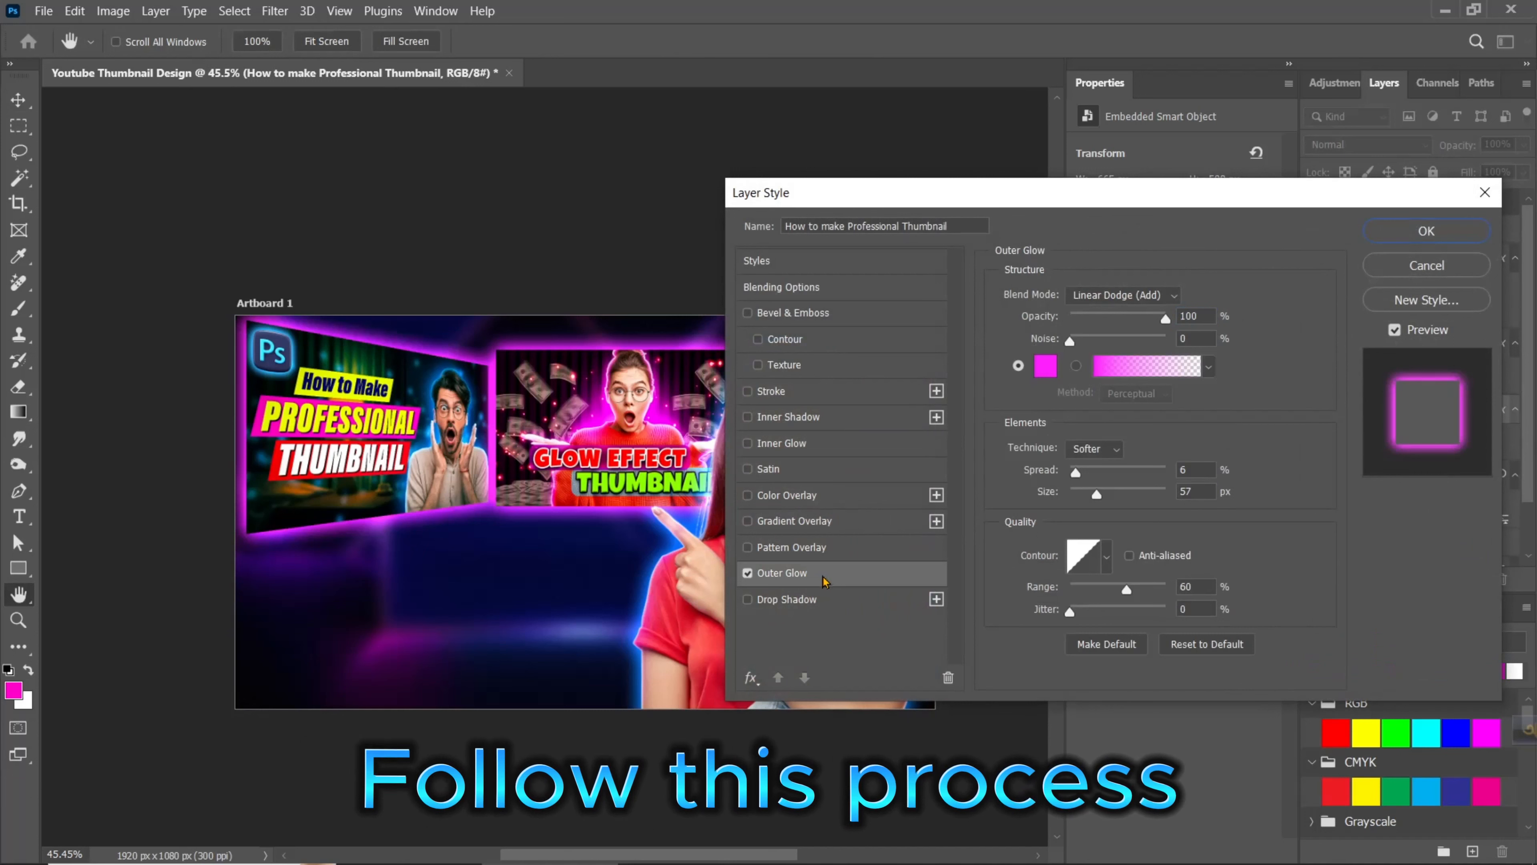
{"action": "left_click", "coordinate": [1047, 371]}
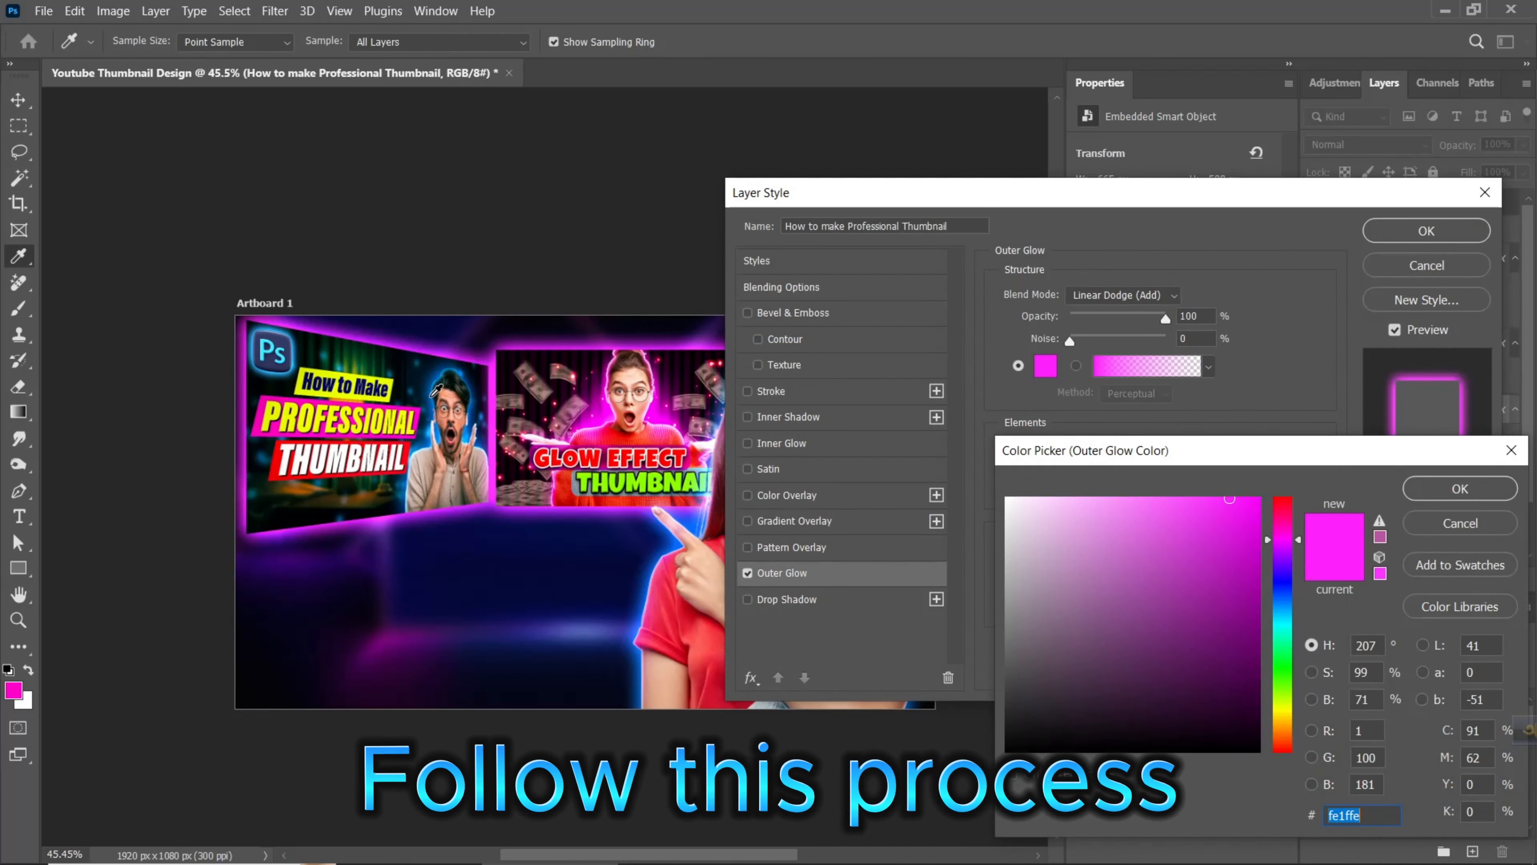
{"action": "type", "text": "0164b5"}
{"action": "left_click", "coordinate": [1249, 548]}
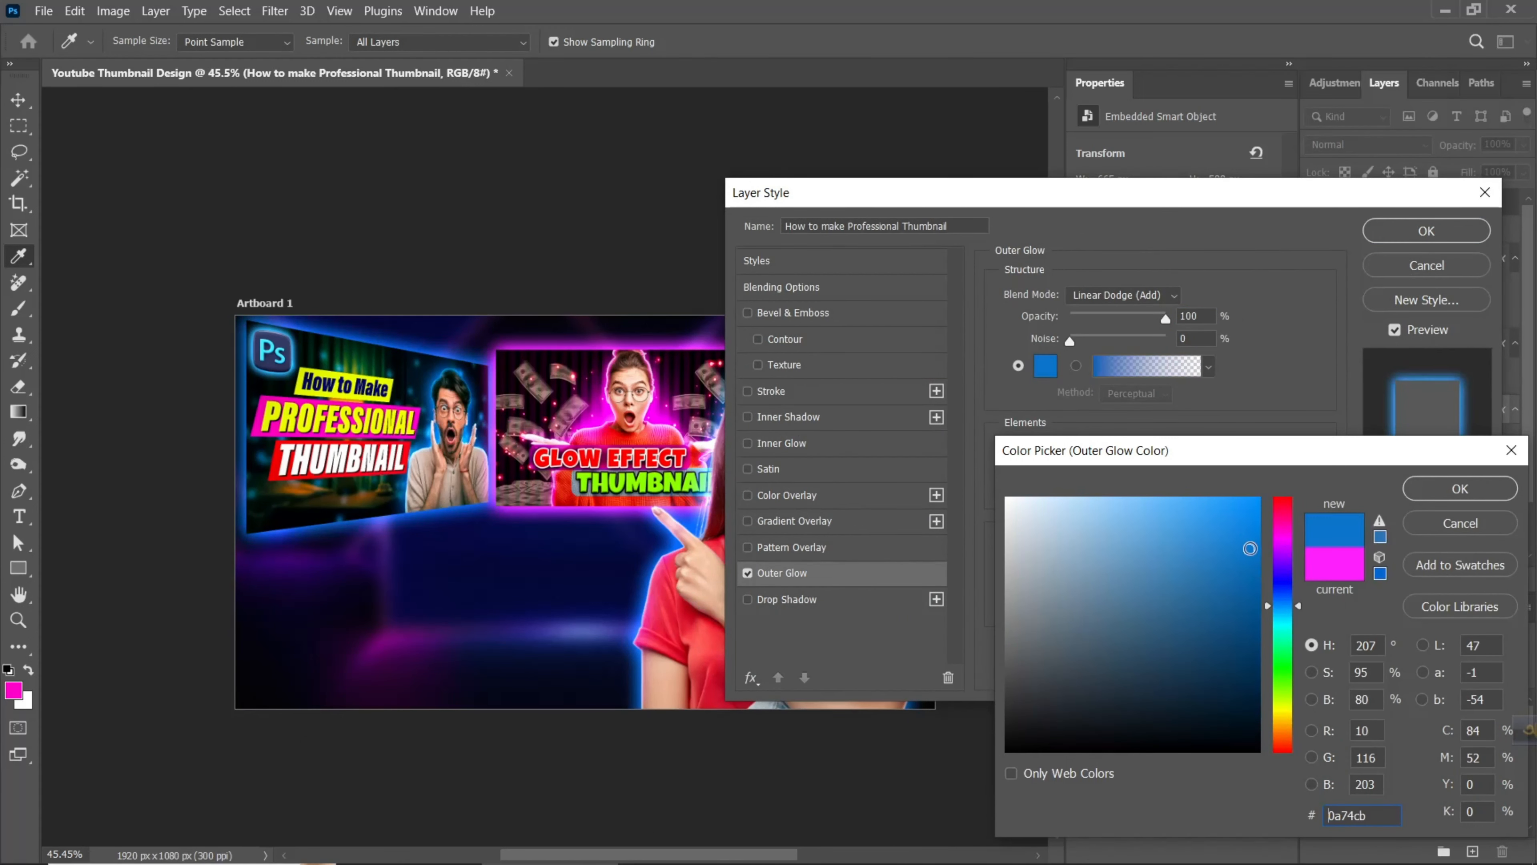
{"action": "left_click", "coordinate": [1450, 488]}
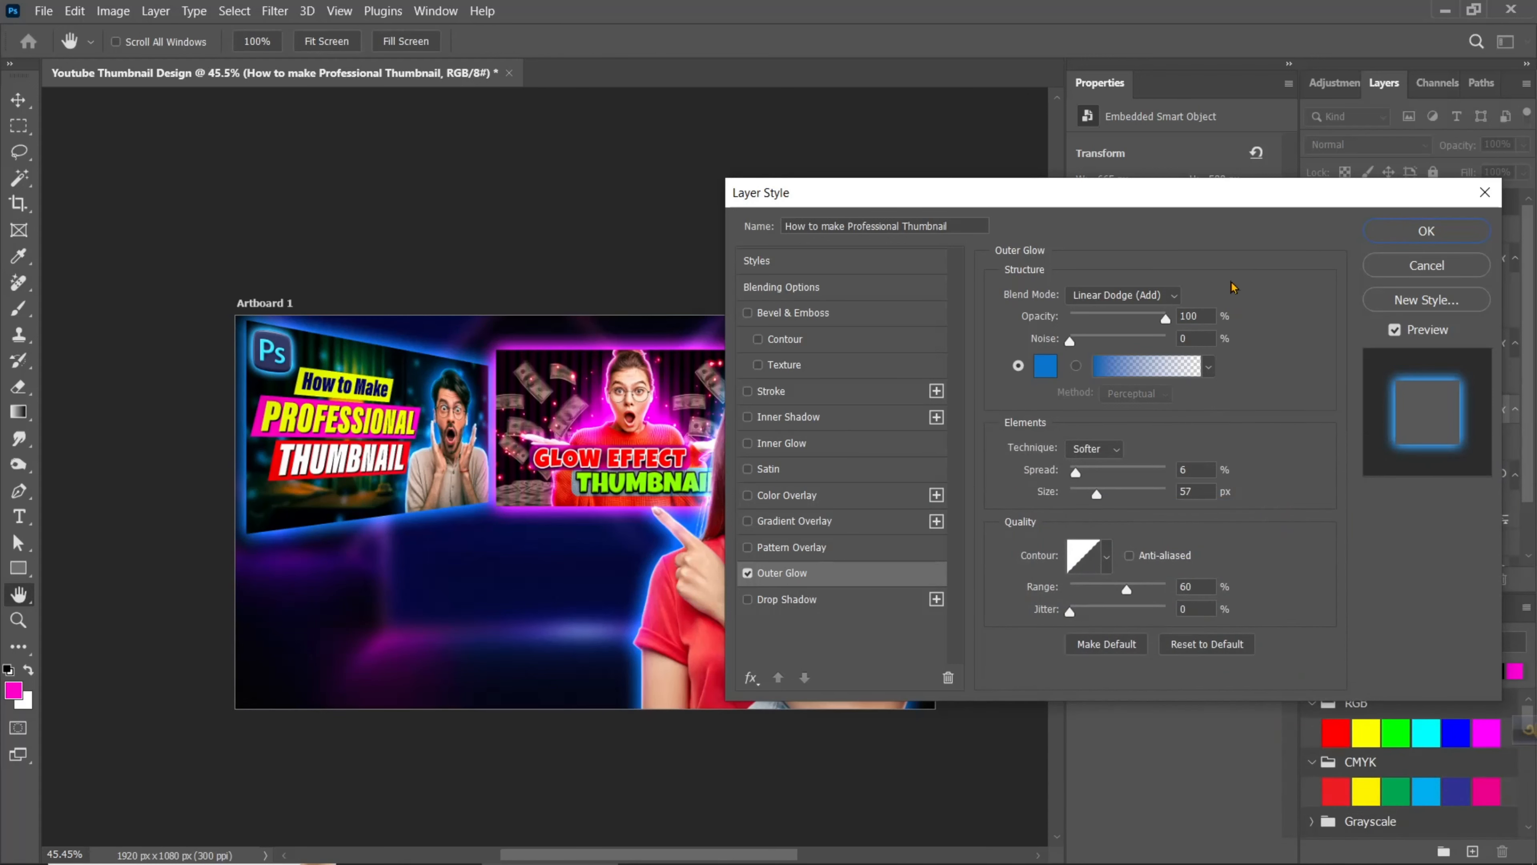
{"action": "left_click", "coordinate": [1419, 241]}
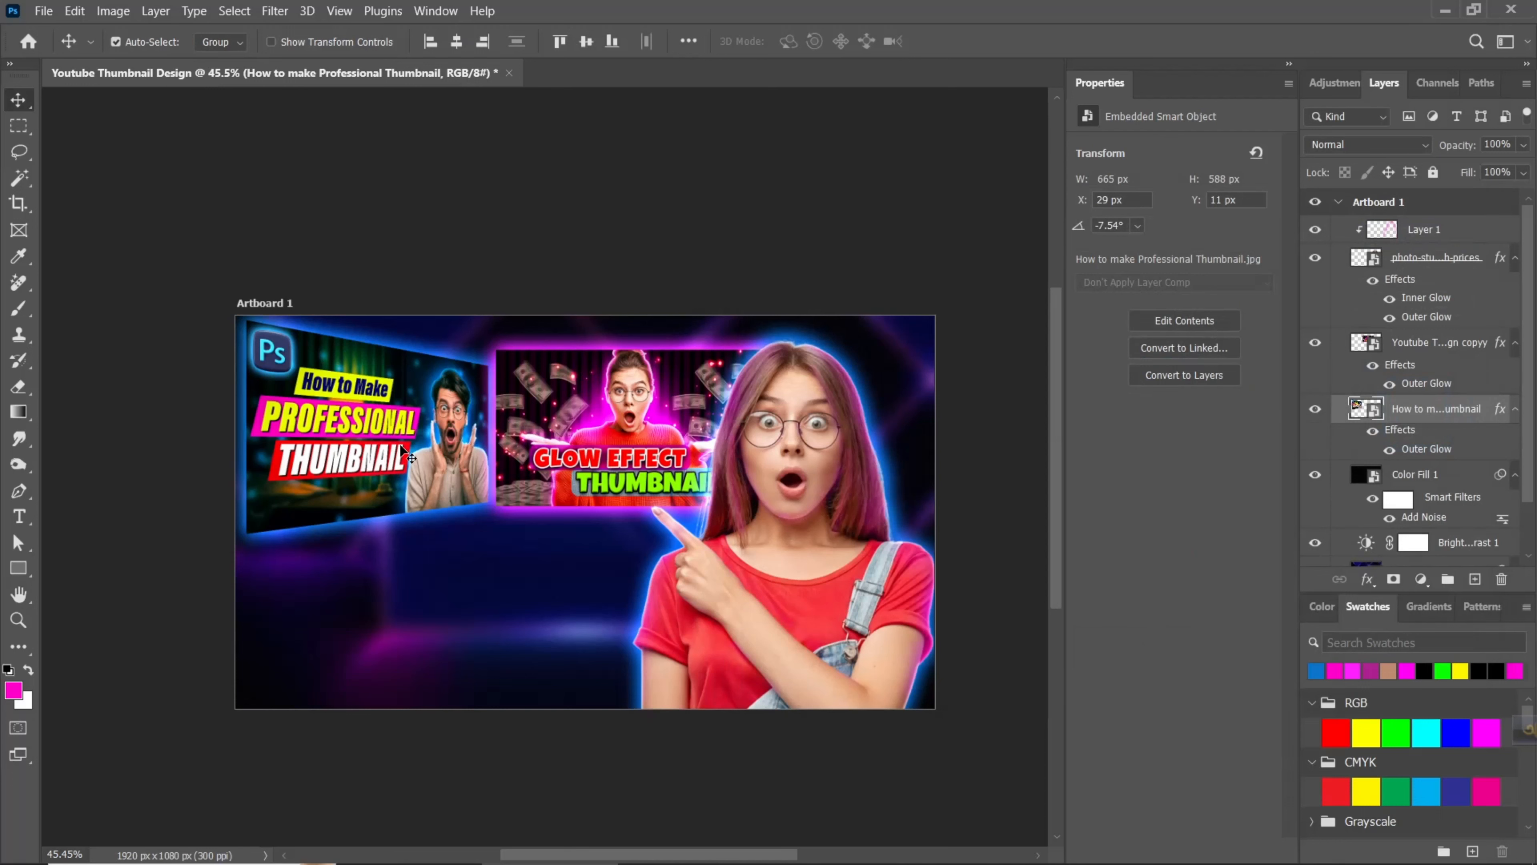
- Scale both thumbnail layers together down to about 93% and shift them slightly within the artboard's upper area
{"action": "scroll", "coordinate": [498, 602], "scroll_direction": "down", "scroll_amount": 3}
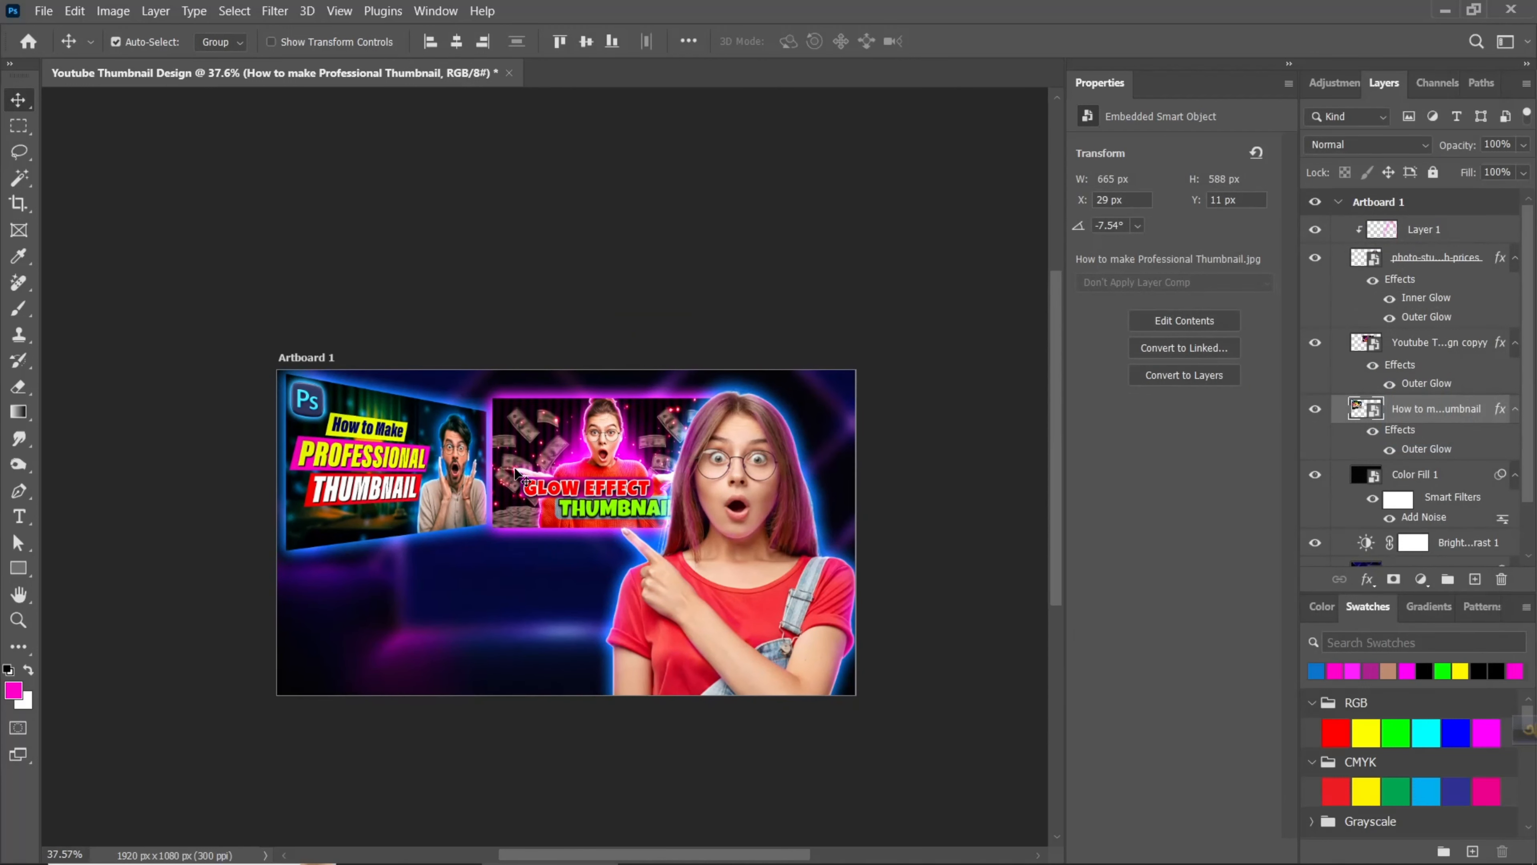
{"action": "left_click", "coordinate": [517, 472]}
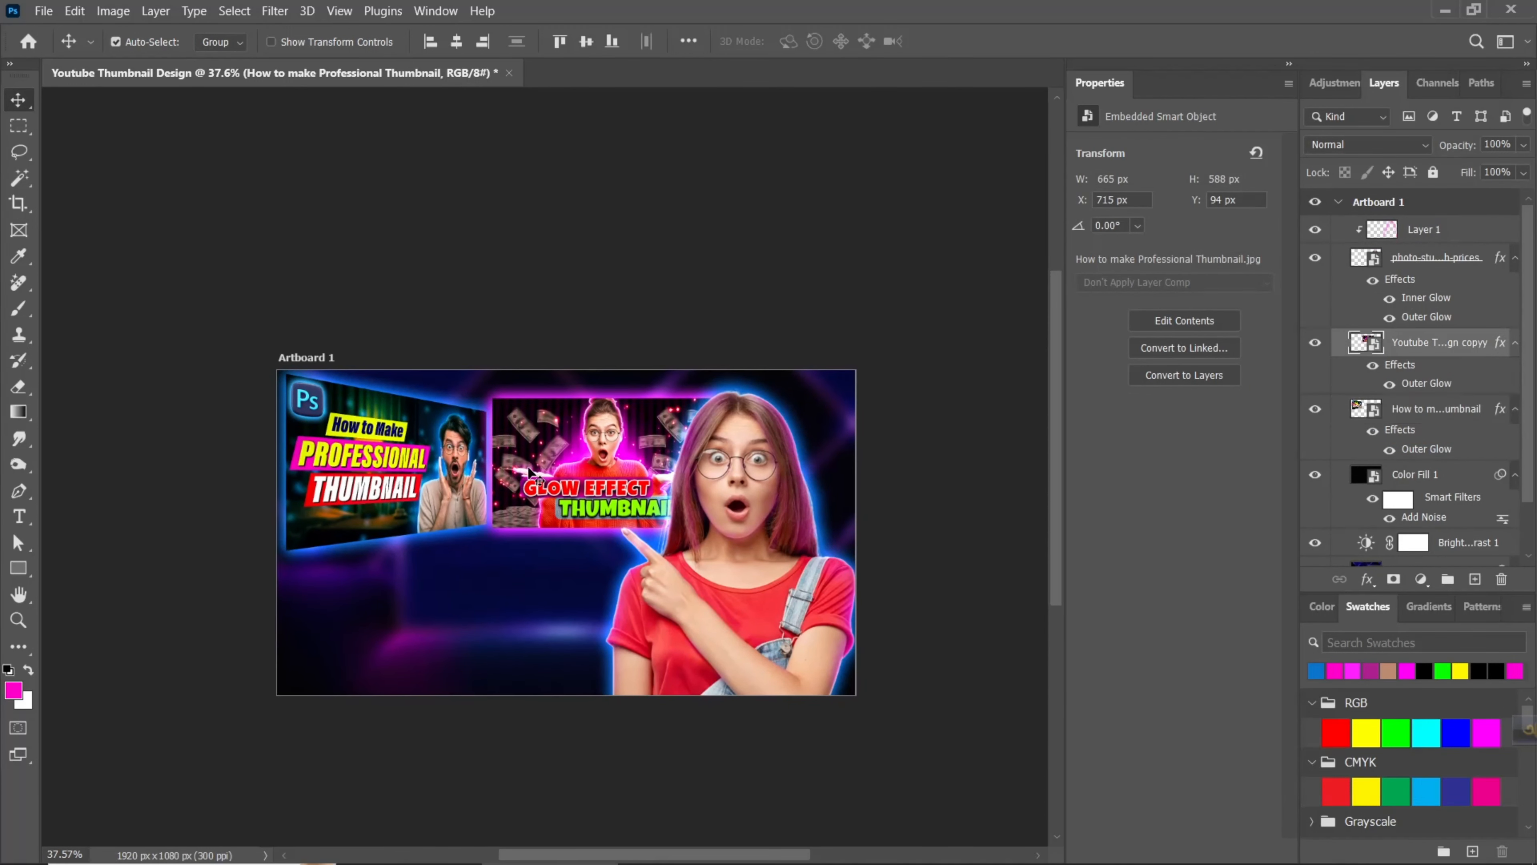
{"action": "left_click", "coordinate": [1386, 418], "text": "ctrl"}
{"action": "key", "text": "ctrl+t"}
{"action": "left_click_drag", "start_coordinate": [286, 374], "coordinate": [313, 385]}
{"action": "left_click_drag", "start_coordinate": [420, 462], "coordinate": [402, 465]}
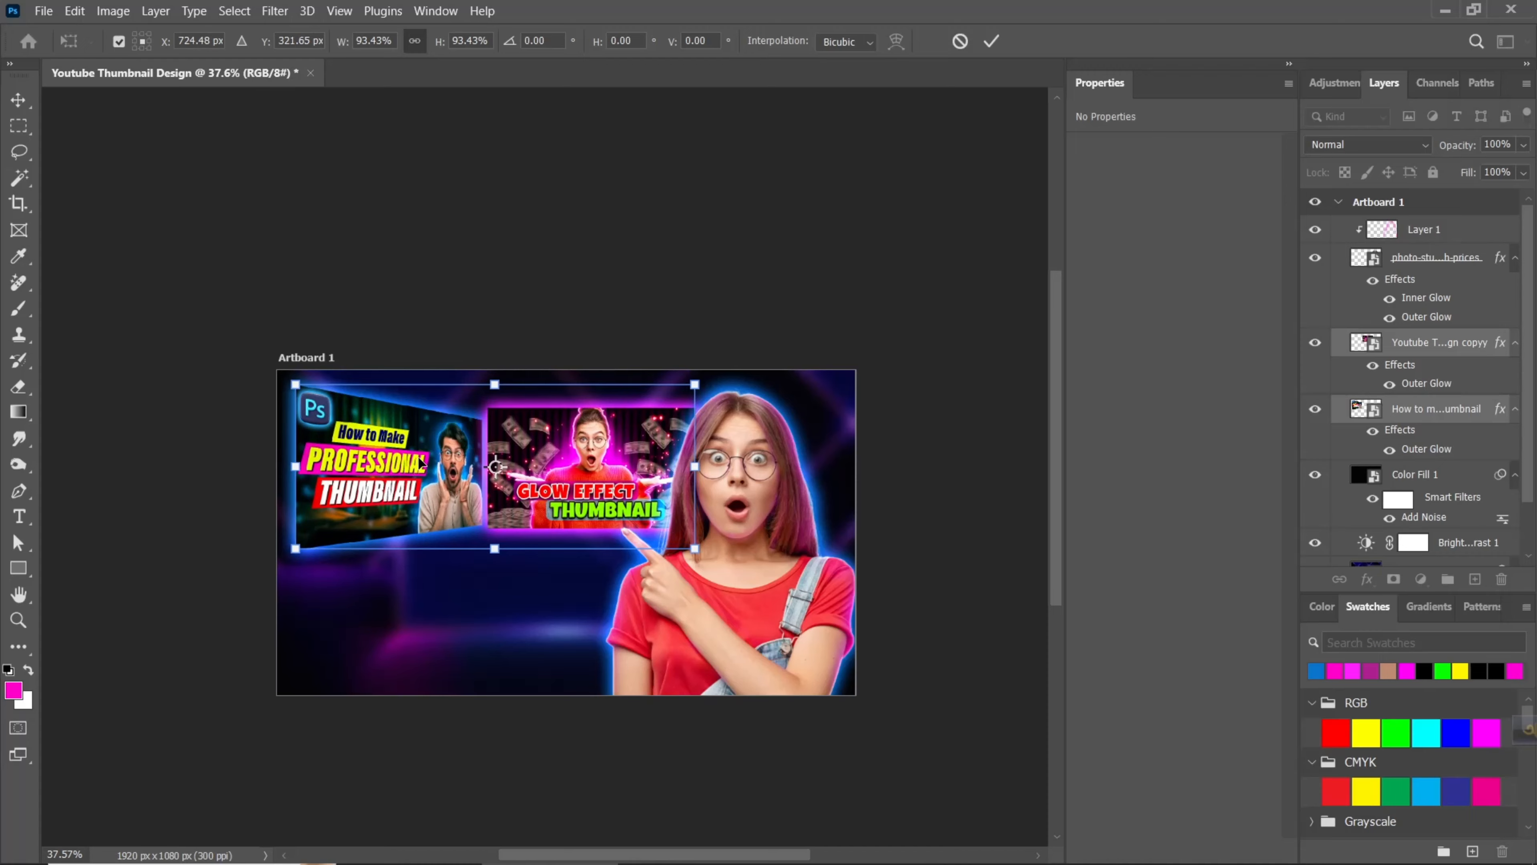
{"action": "key", "text": "Return"}
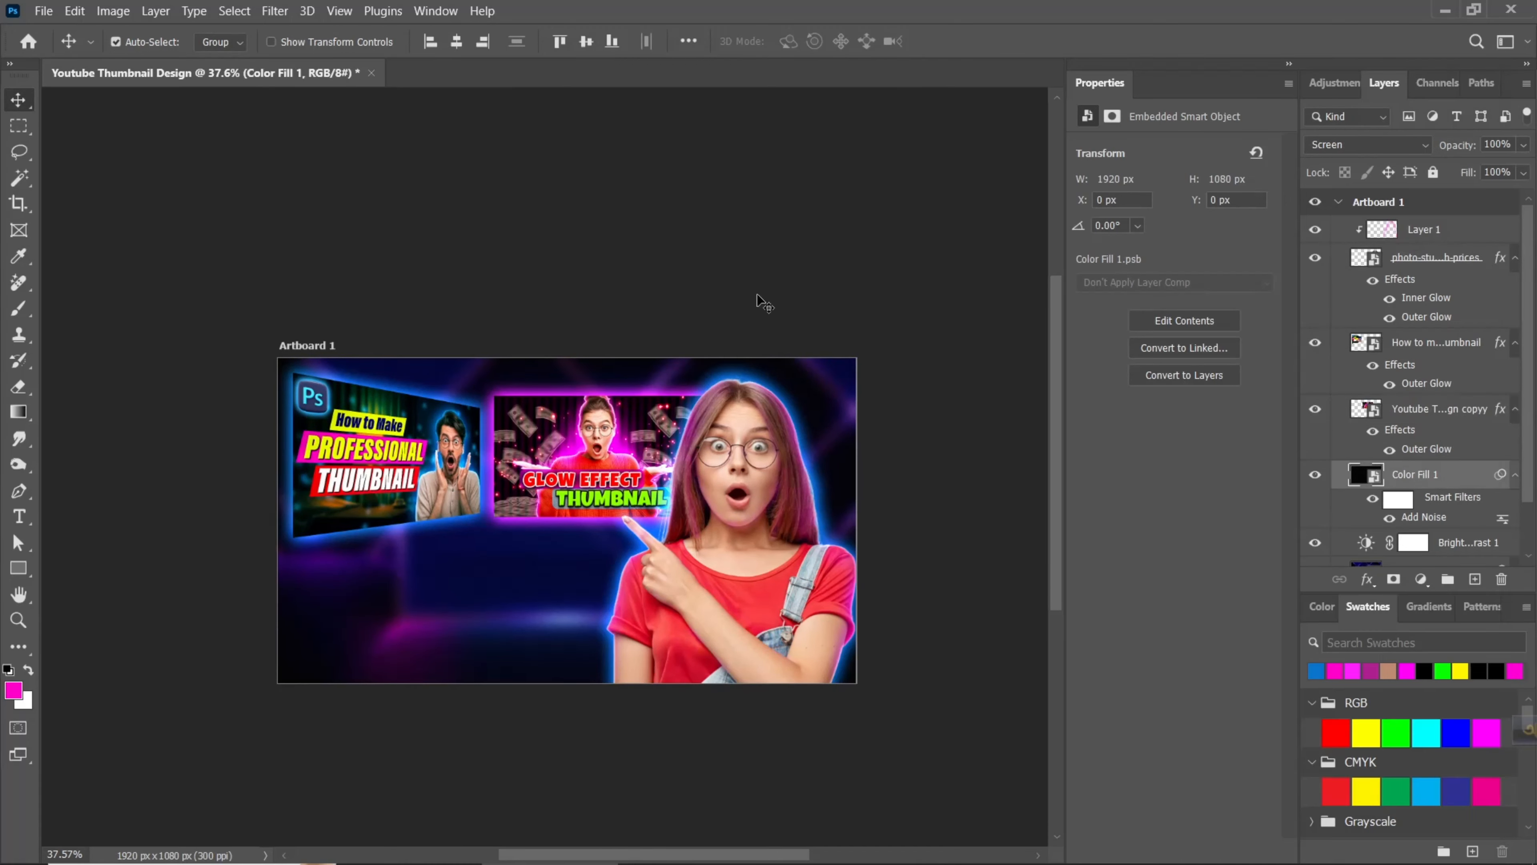
- Place Untitled-2.jpg as an embedded image above Color Fill 1 and enlarge it to about 121%, extending past the artboard edges
{"action": "left_click", "coordinate": [43, 11]}
{"action": "left_click", "coordinate": [72, 385]}
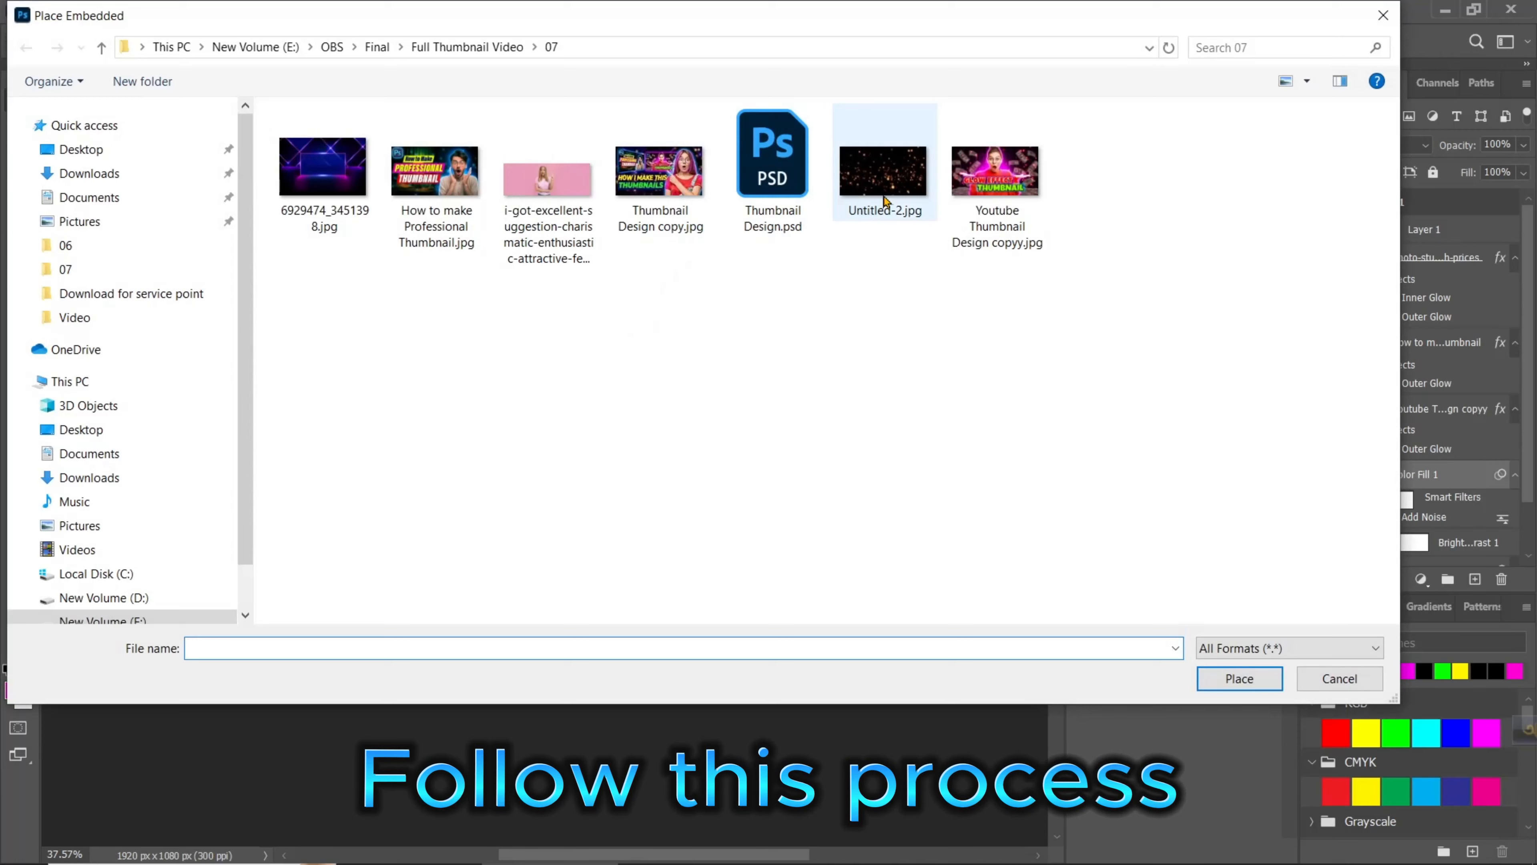
{"action": "left_click", "coordinate": [885, 163]}
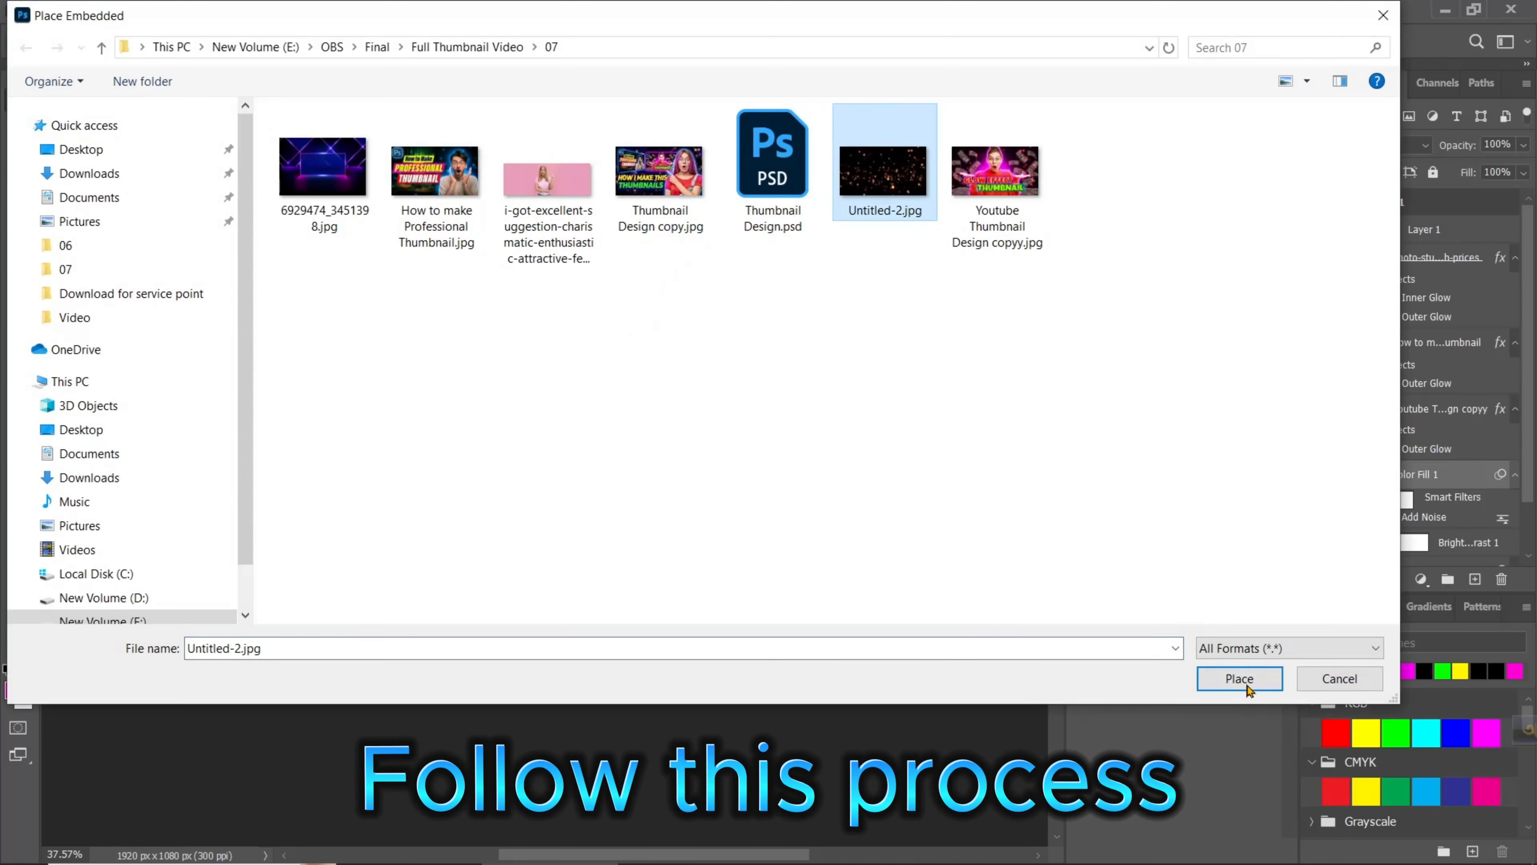
{"action": "left_click", "coordinate": [1242, 772]}
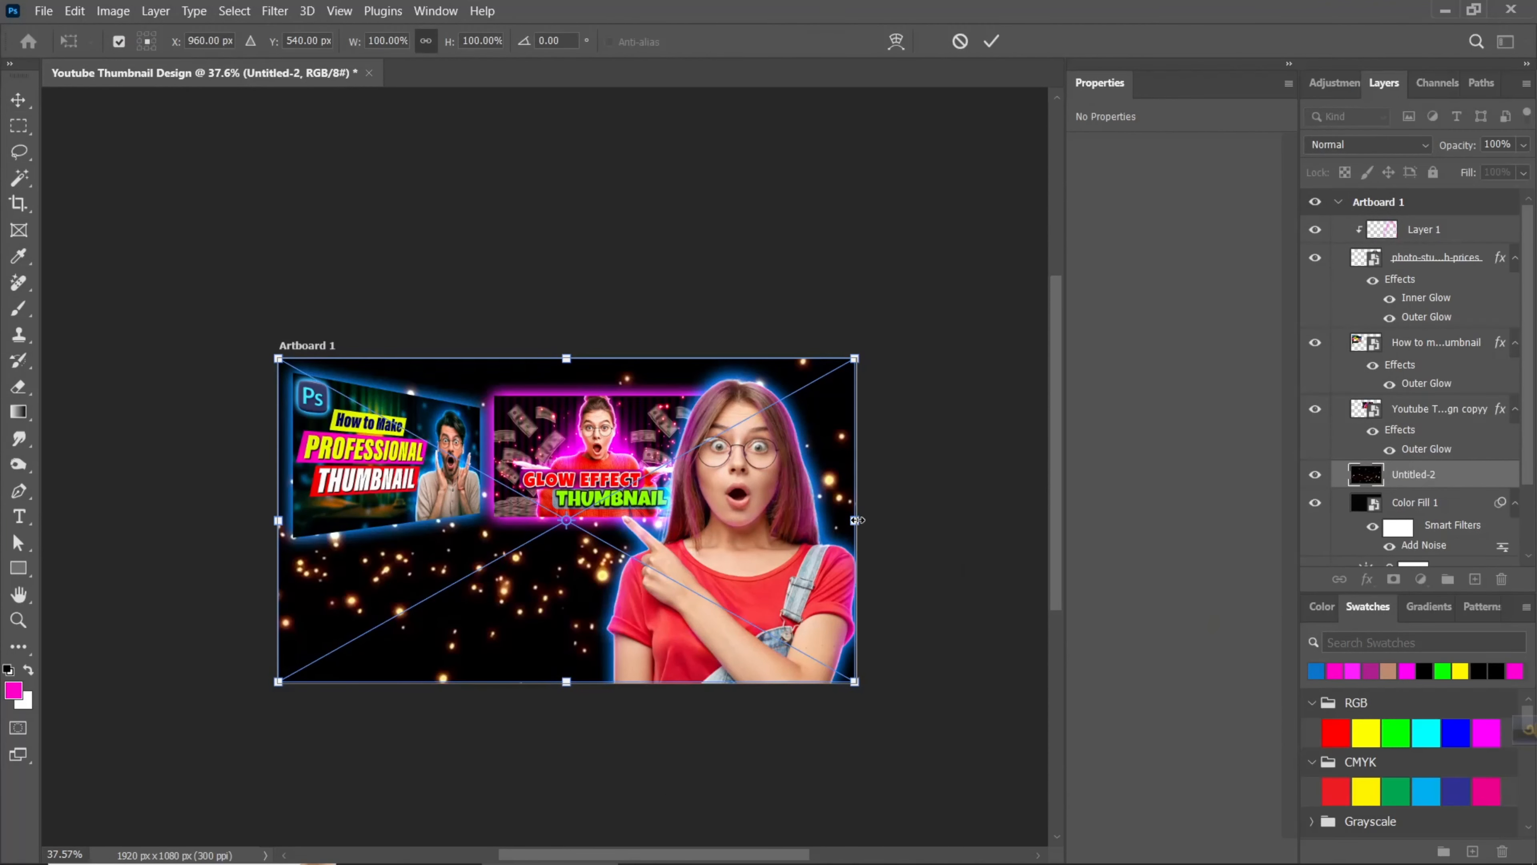
{"action": "left_click_drag", "start_coordinate": [857, 519], "coordinate": [926, 519]}
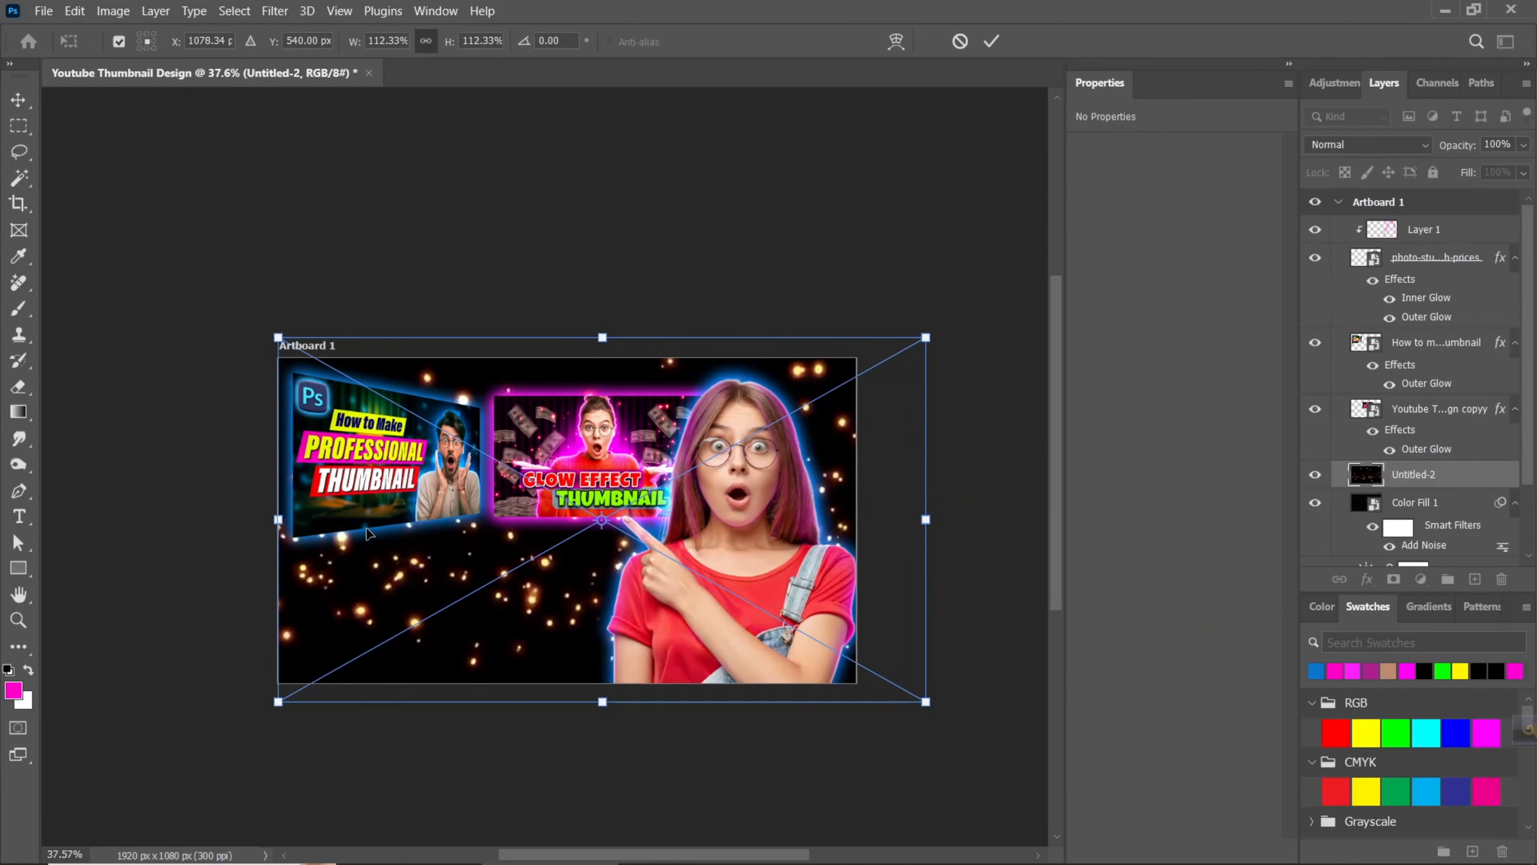
{"action": "left_click_drag", "start_coordinate": [275, 525], "coordinate": [227, 521]}
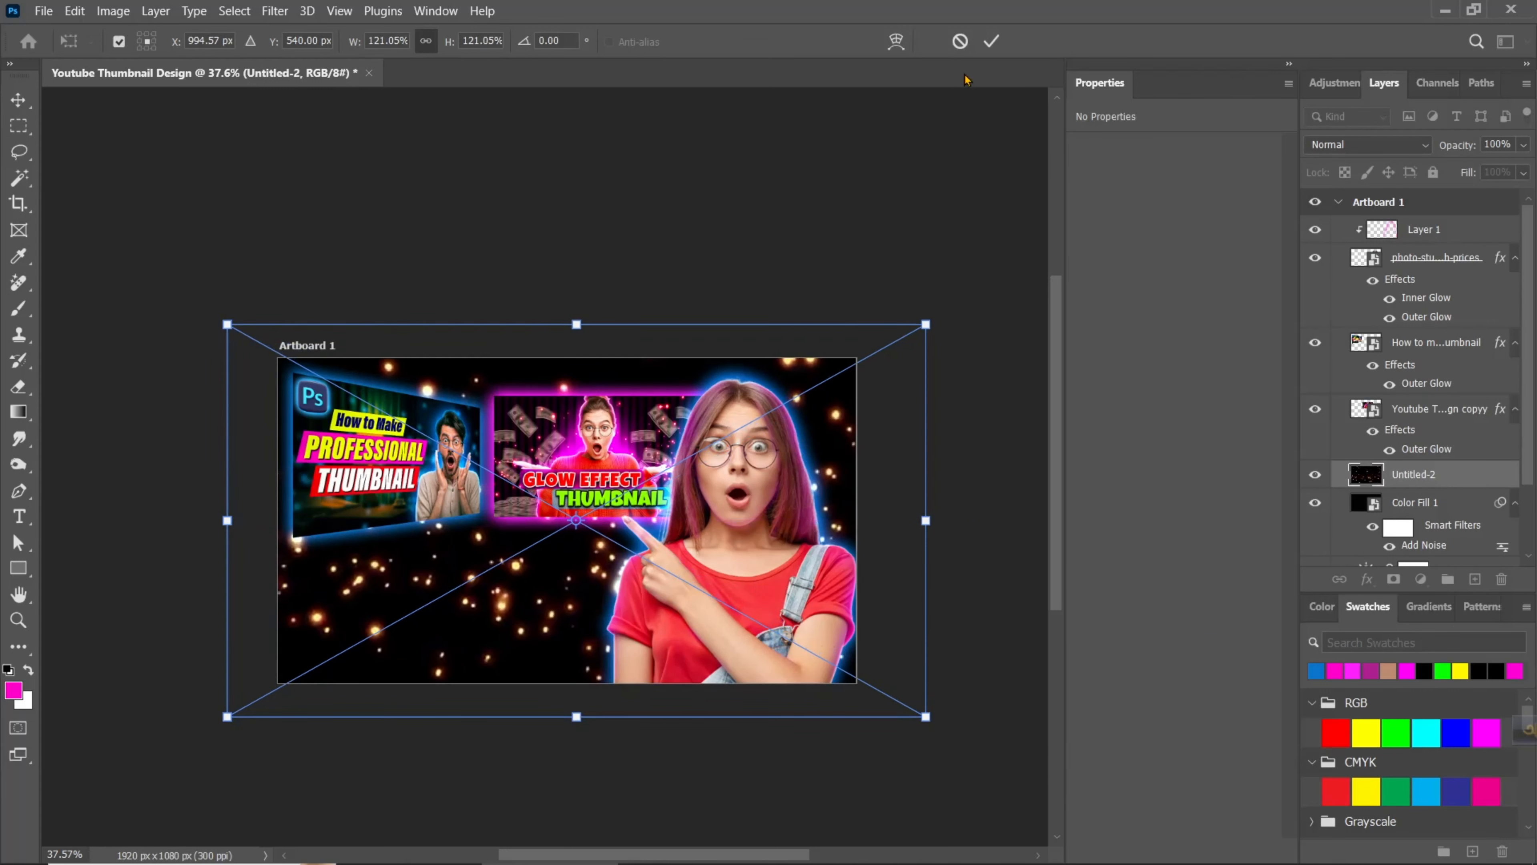
{"action": "left_click", "coordinate": [991, 41]}
- Set the Untitled-2 particle layer's blend mode to Screen and apply a Gaussian Blur with a 9.6-pixel radius
{"action": "left_click", "coordinate": [1370, 145]}
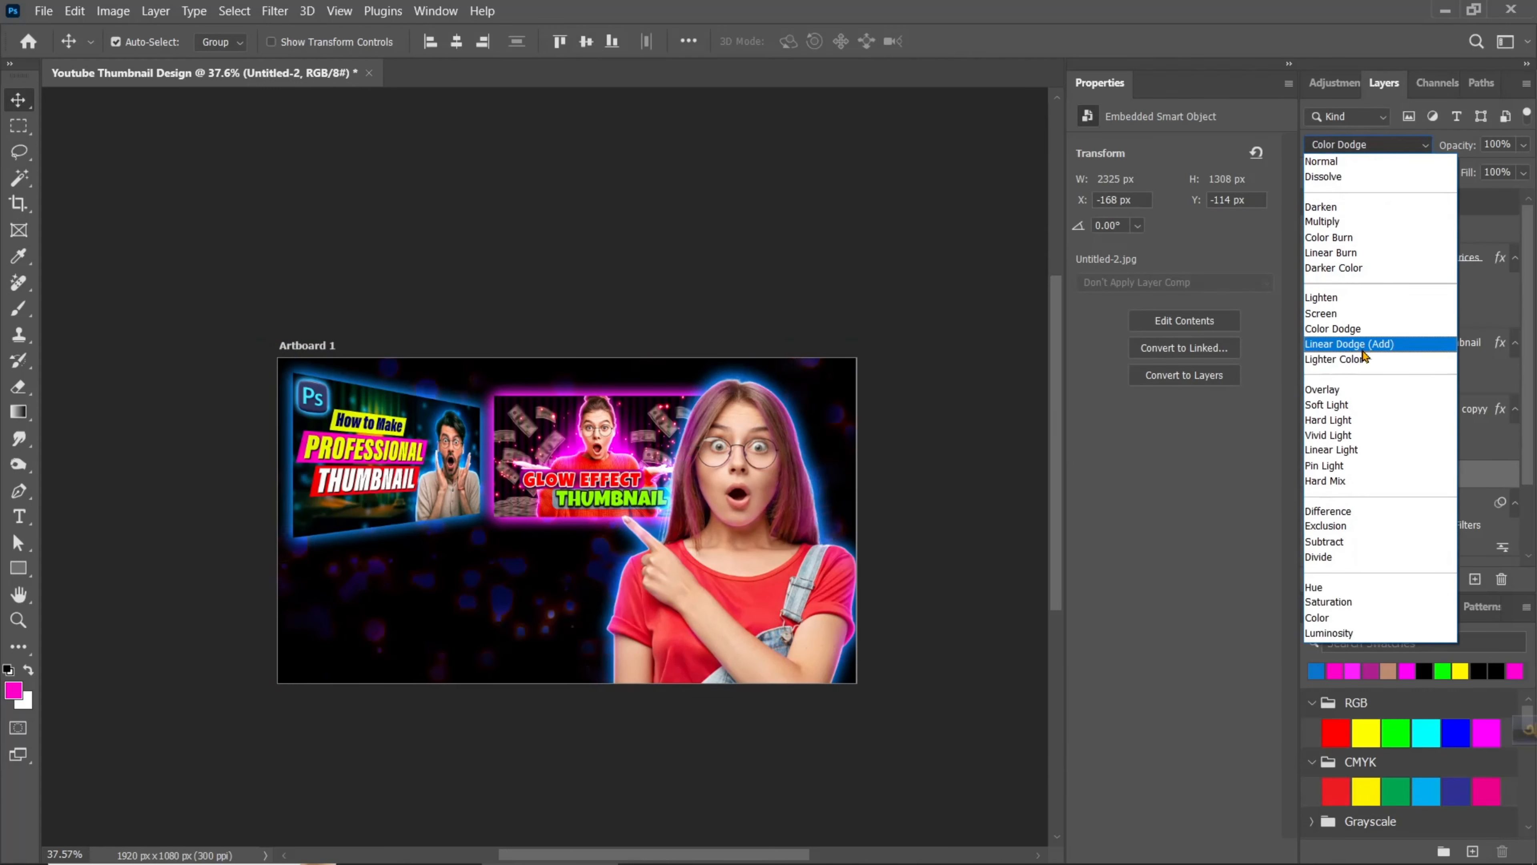
{"action": "left_click", "coordinate": [1321, 314]}
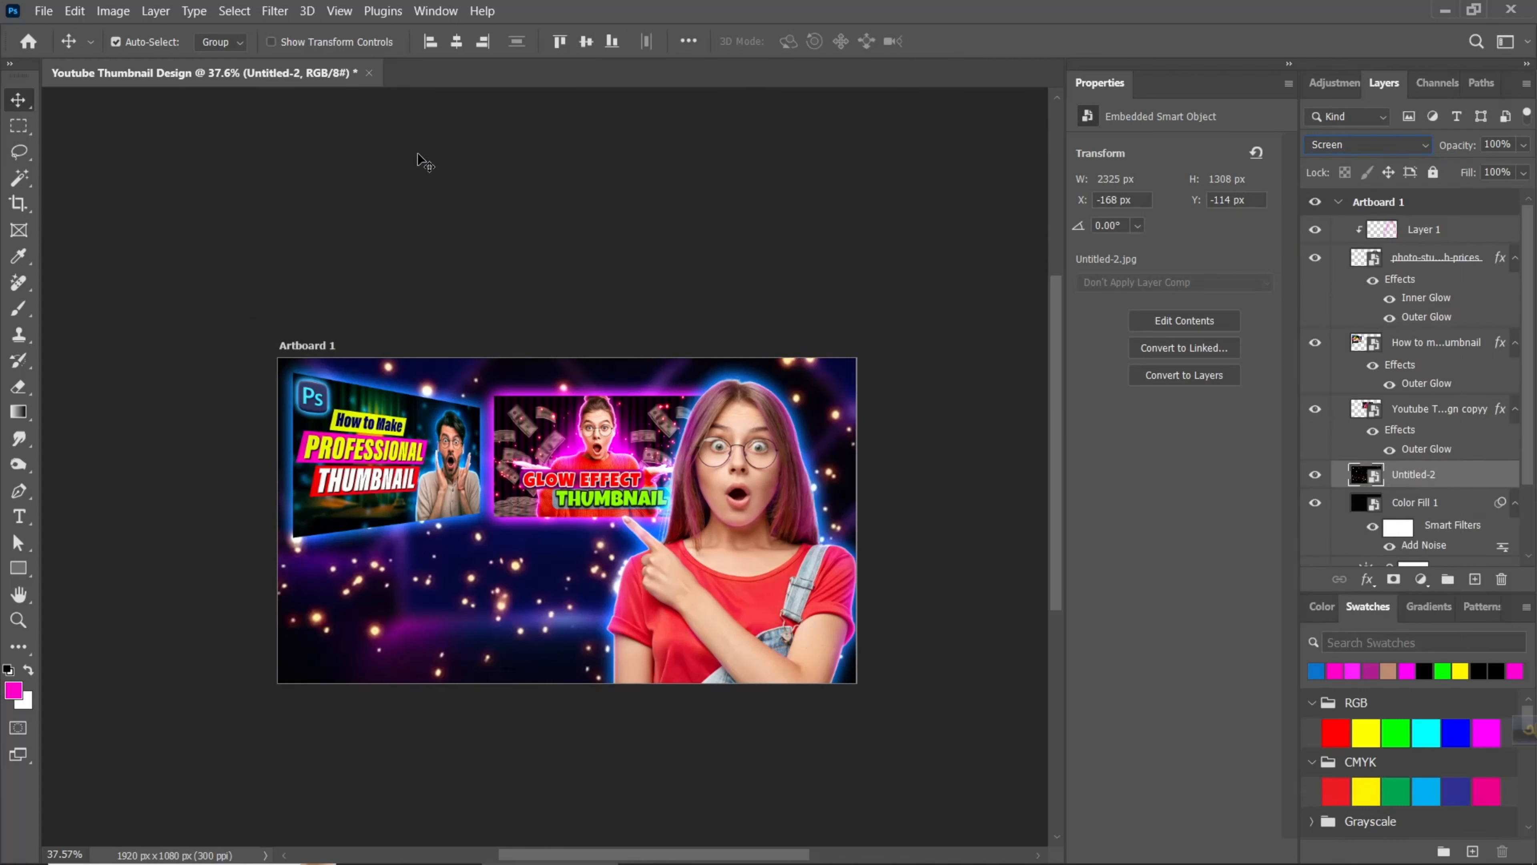
{"action": "left_click", "coordinate": [274, 11]}
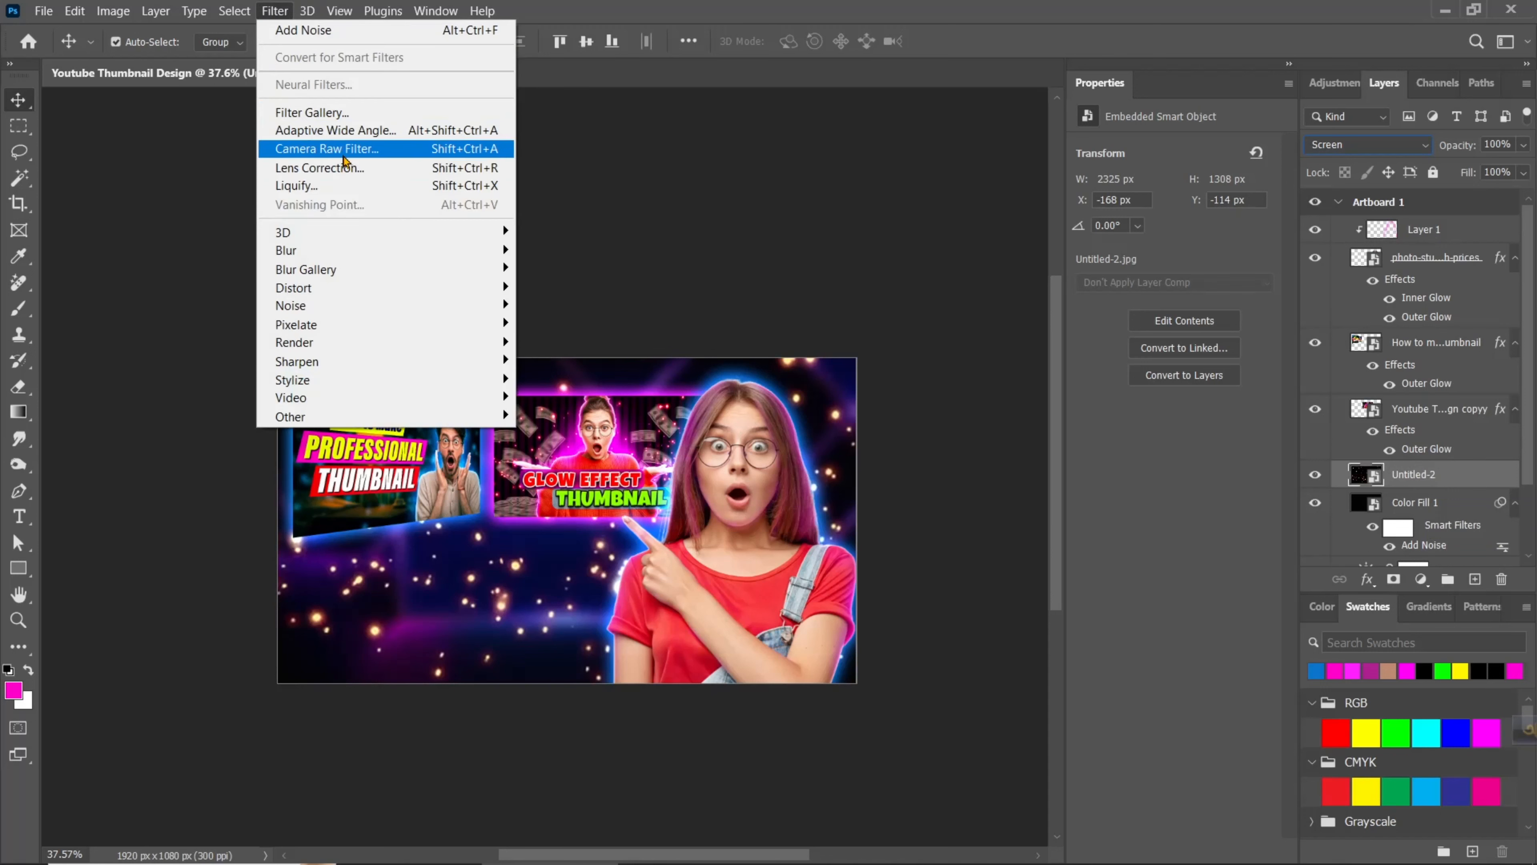
{"action": "mouse_move", "coordinate": [340, 251]}
{"action": "left_click", "coordinate": [556, 325]}
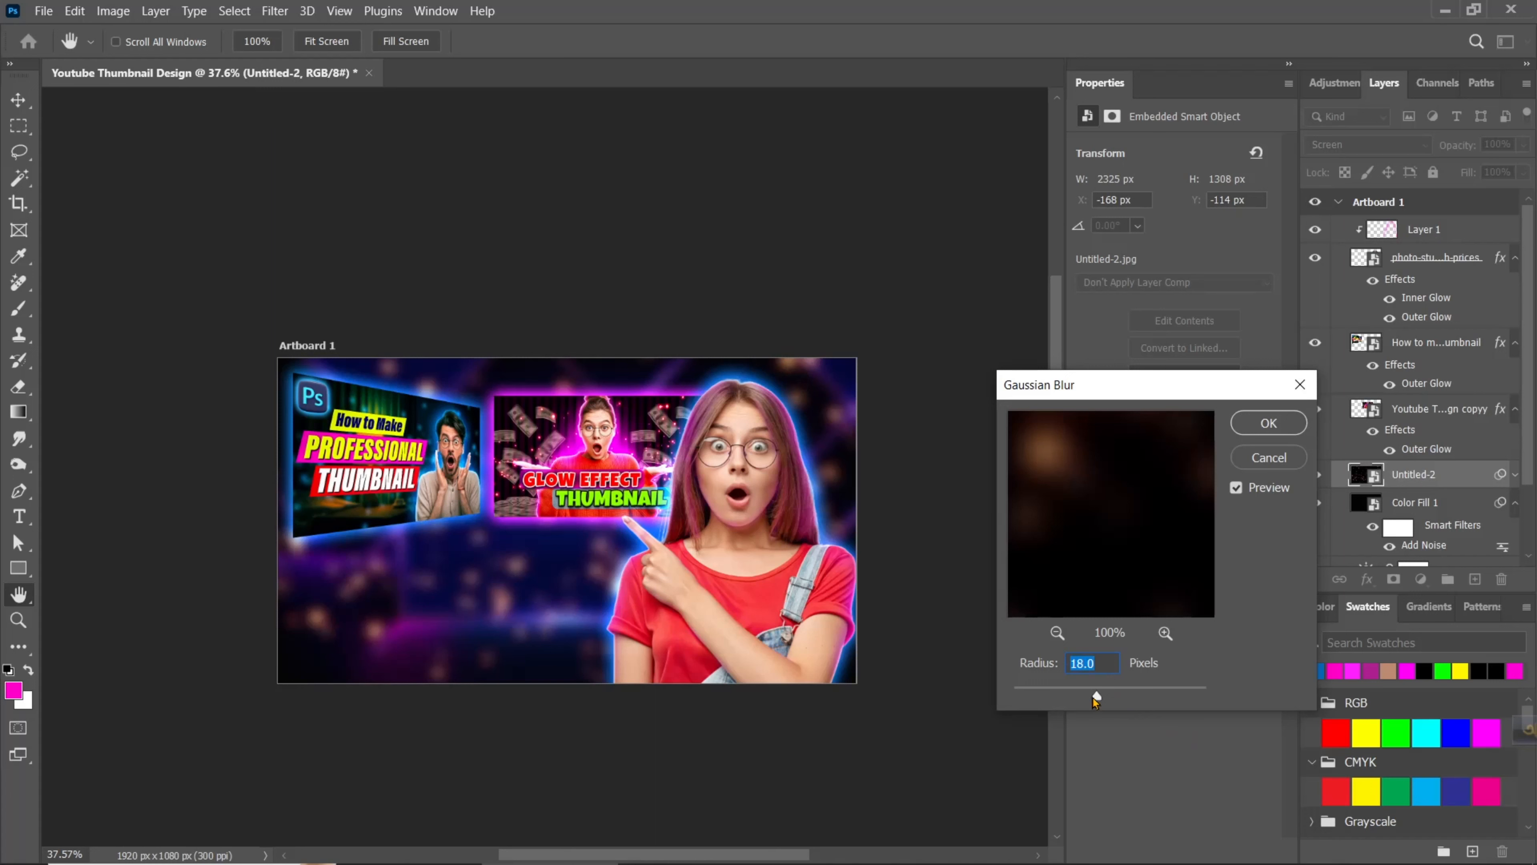
{"action": "left_click_drag", "start_coordinate": [1061, 704], "coordinate": [1061, 702]}
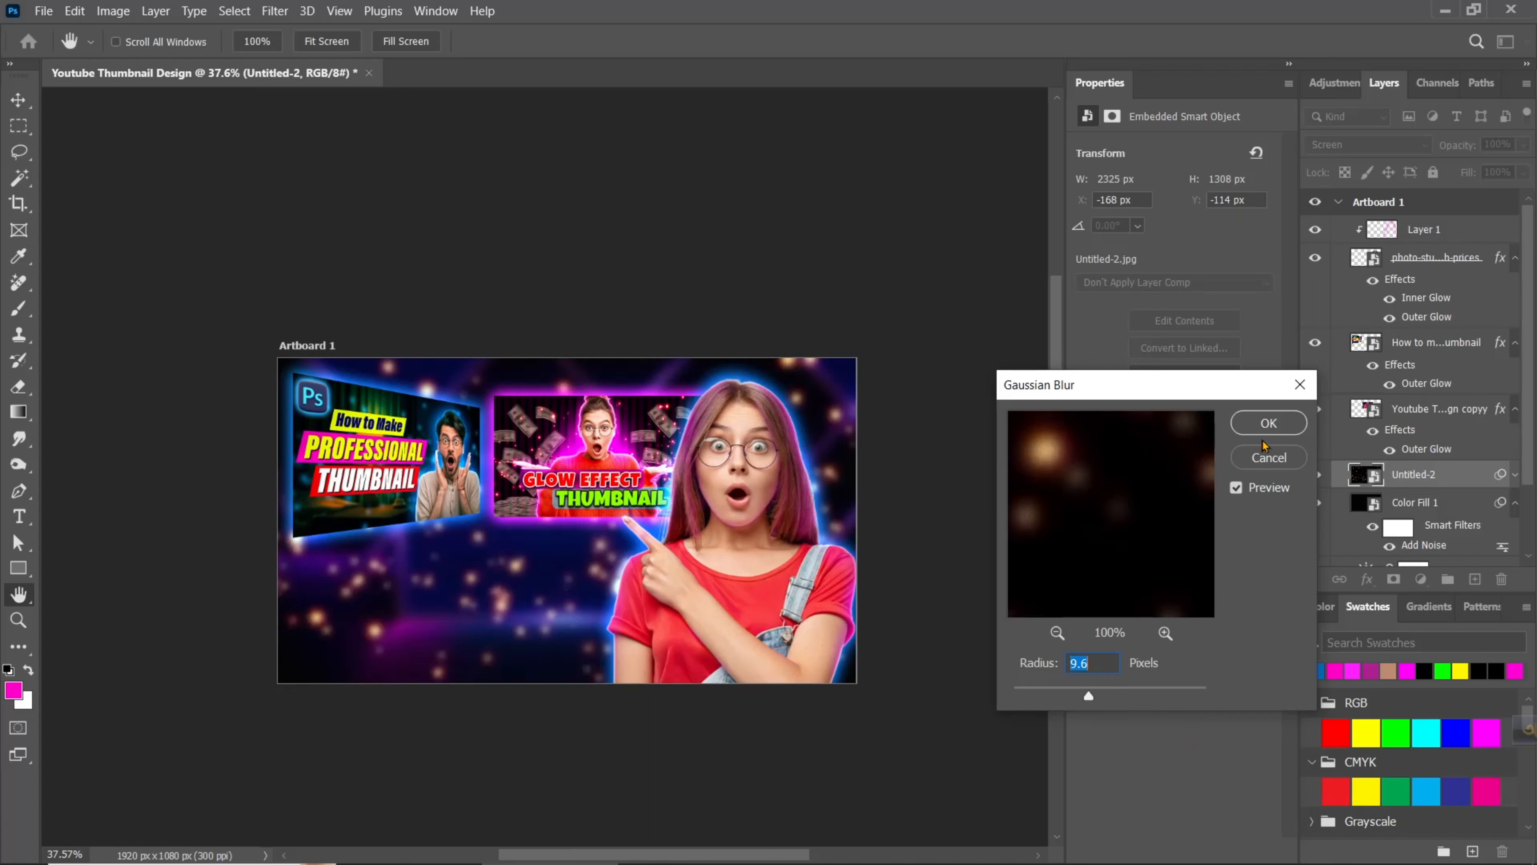
{"action": "left_click", "coordinate": [1267, 426]}
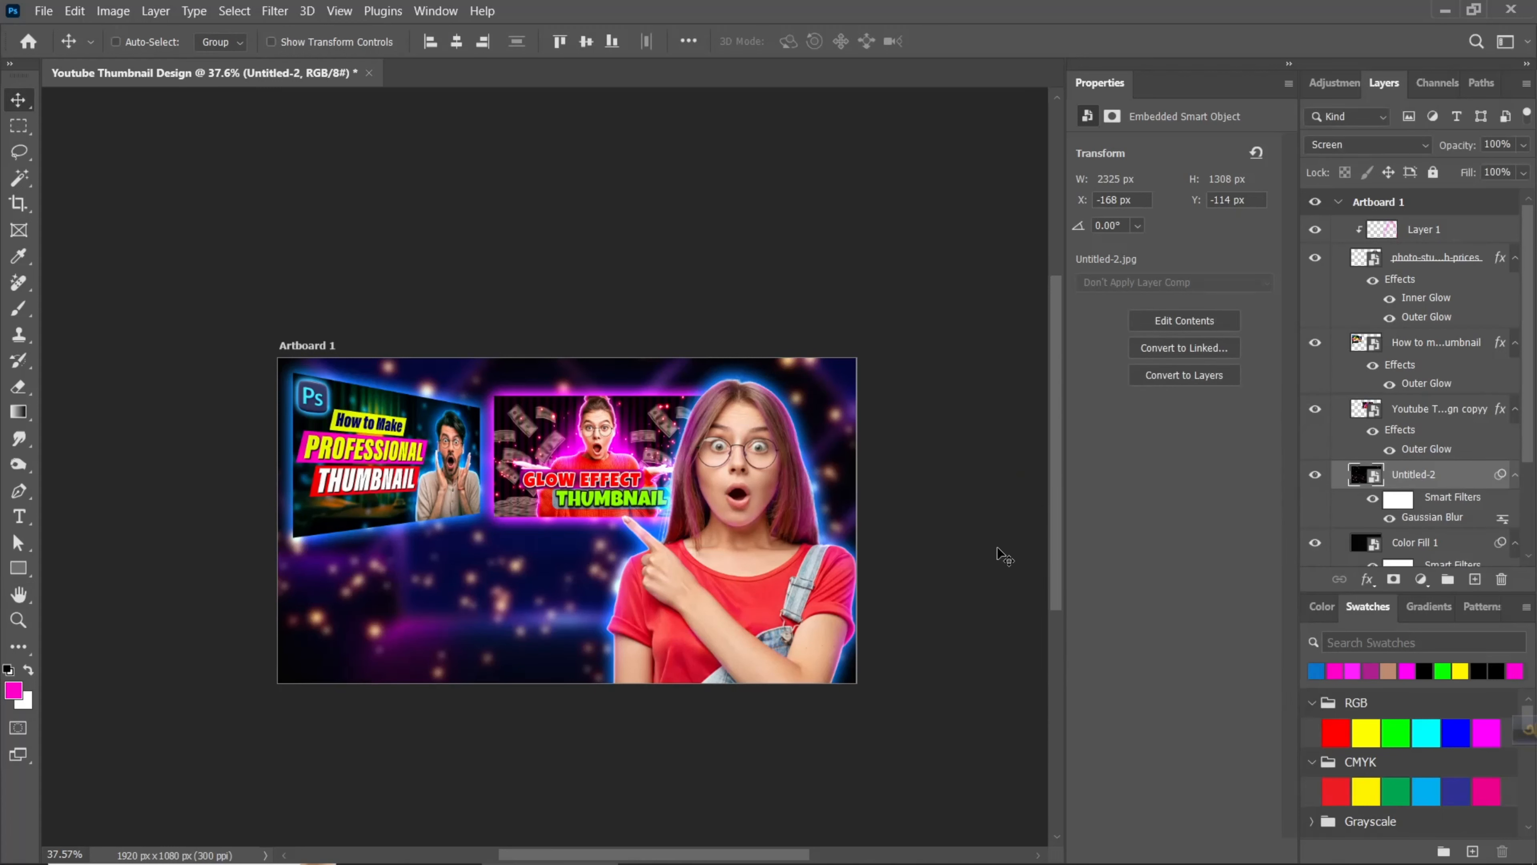
- Shift the particle layer's hue to -147 with Hue/Saturation and reduce the layer's opacity to 30%
{"action": "key", "text": "ctrl+u"}
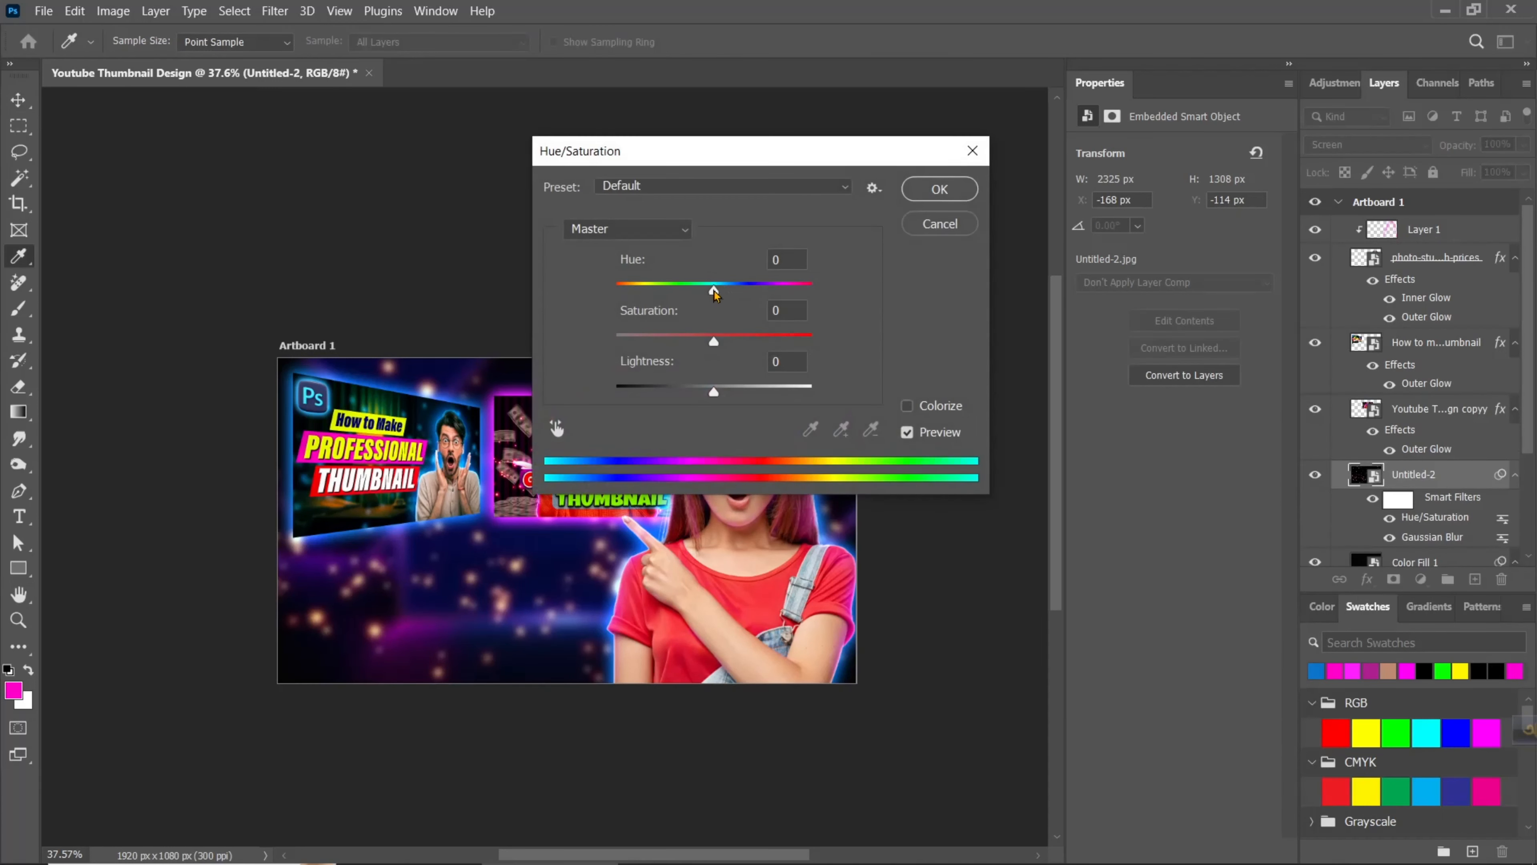
{"action": "left_click_drag", "start_coordinate": [713, 292], "coordinate": [630, 316]}
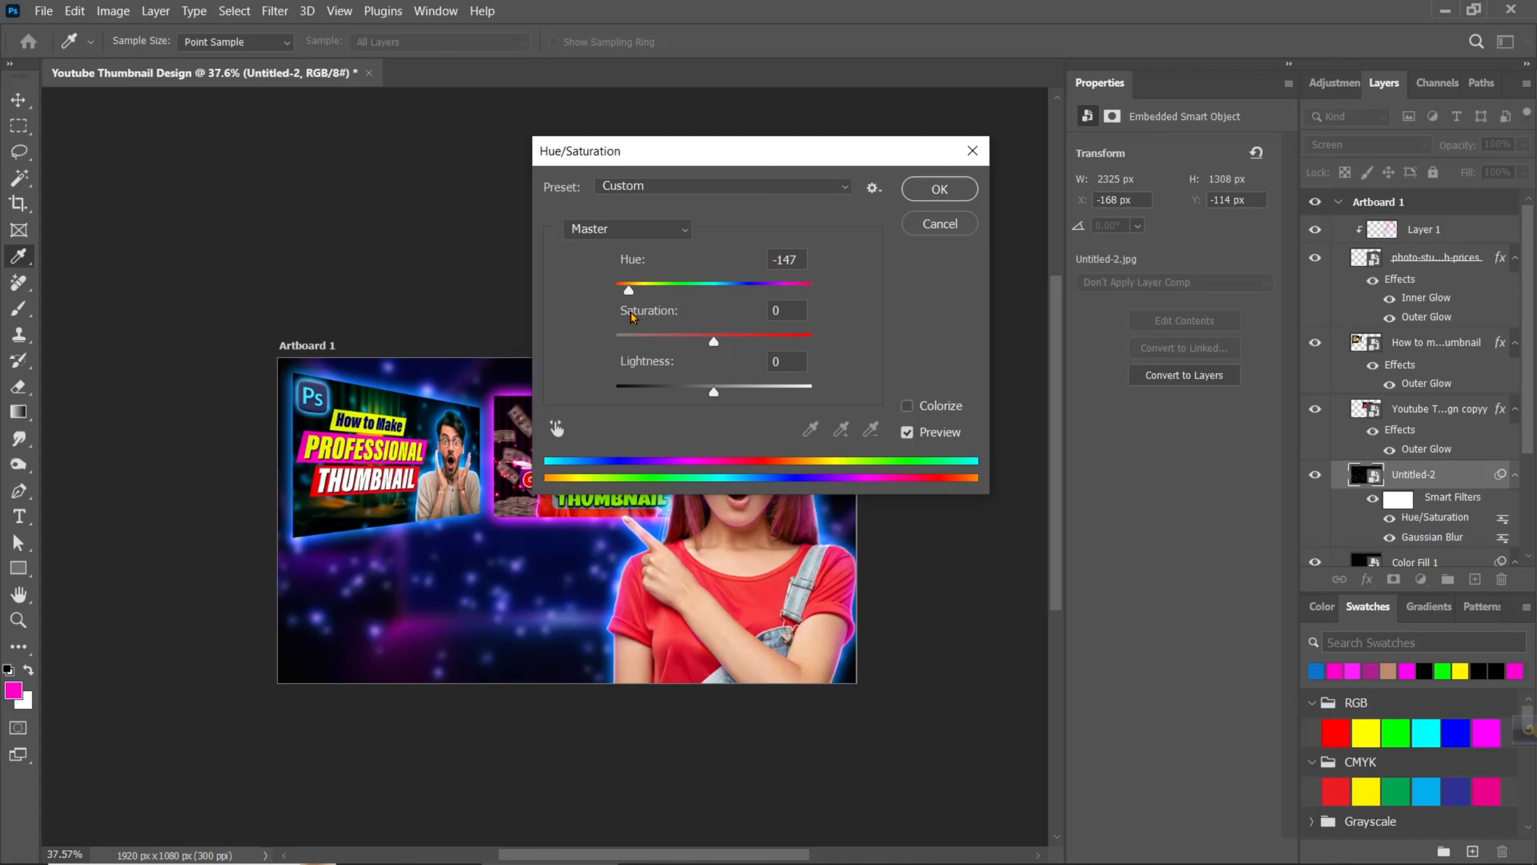
{"action": "left_click", "coordinate": [944, 195]}
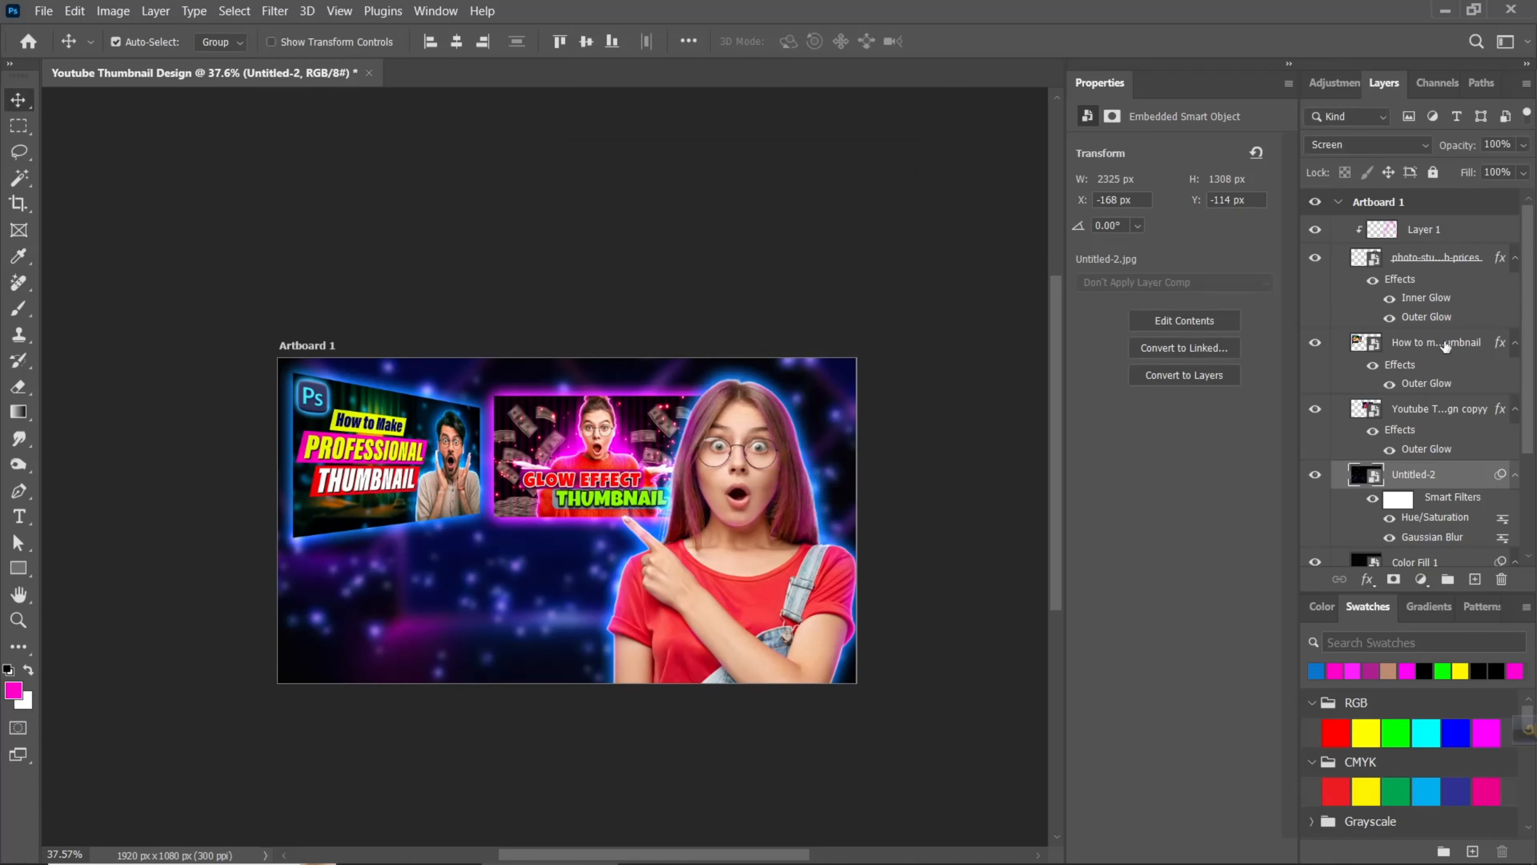
{"action": "left_click_drag", "start_coordinate": [1406, 162], "coordinate": [1386, 172]}
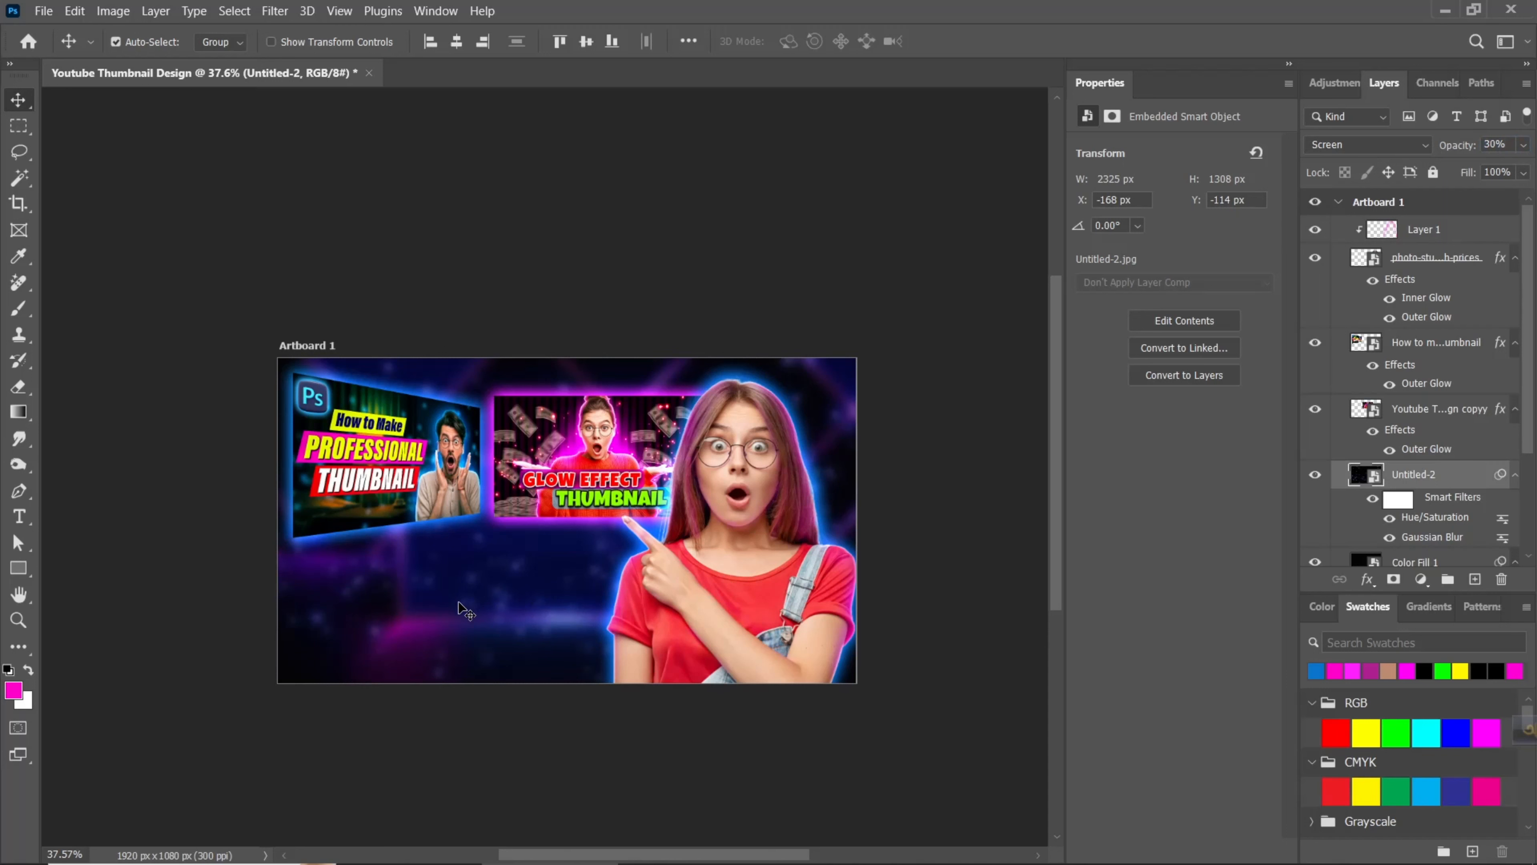
- Add a new top layer and write the headline text "HOW I MAKE THIS" below the example thumbnails
{"action": "left_click", "coordinate": [18, 517]}
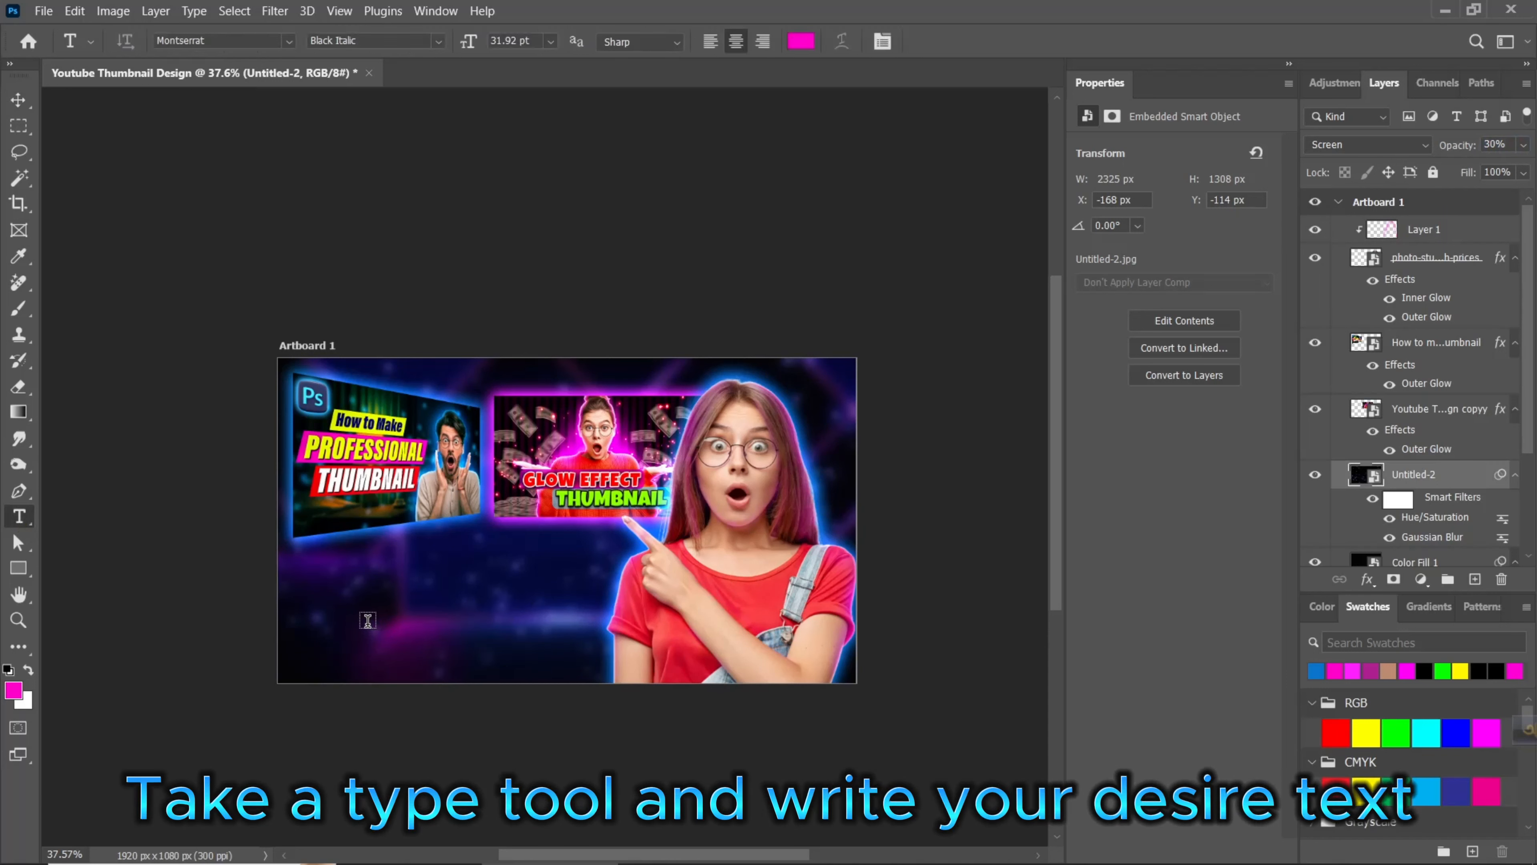
{"action": "left_click", "coordinate": [1453, 229]}
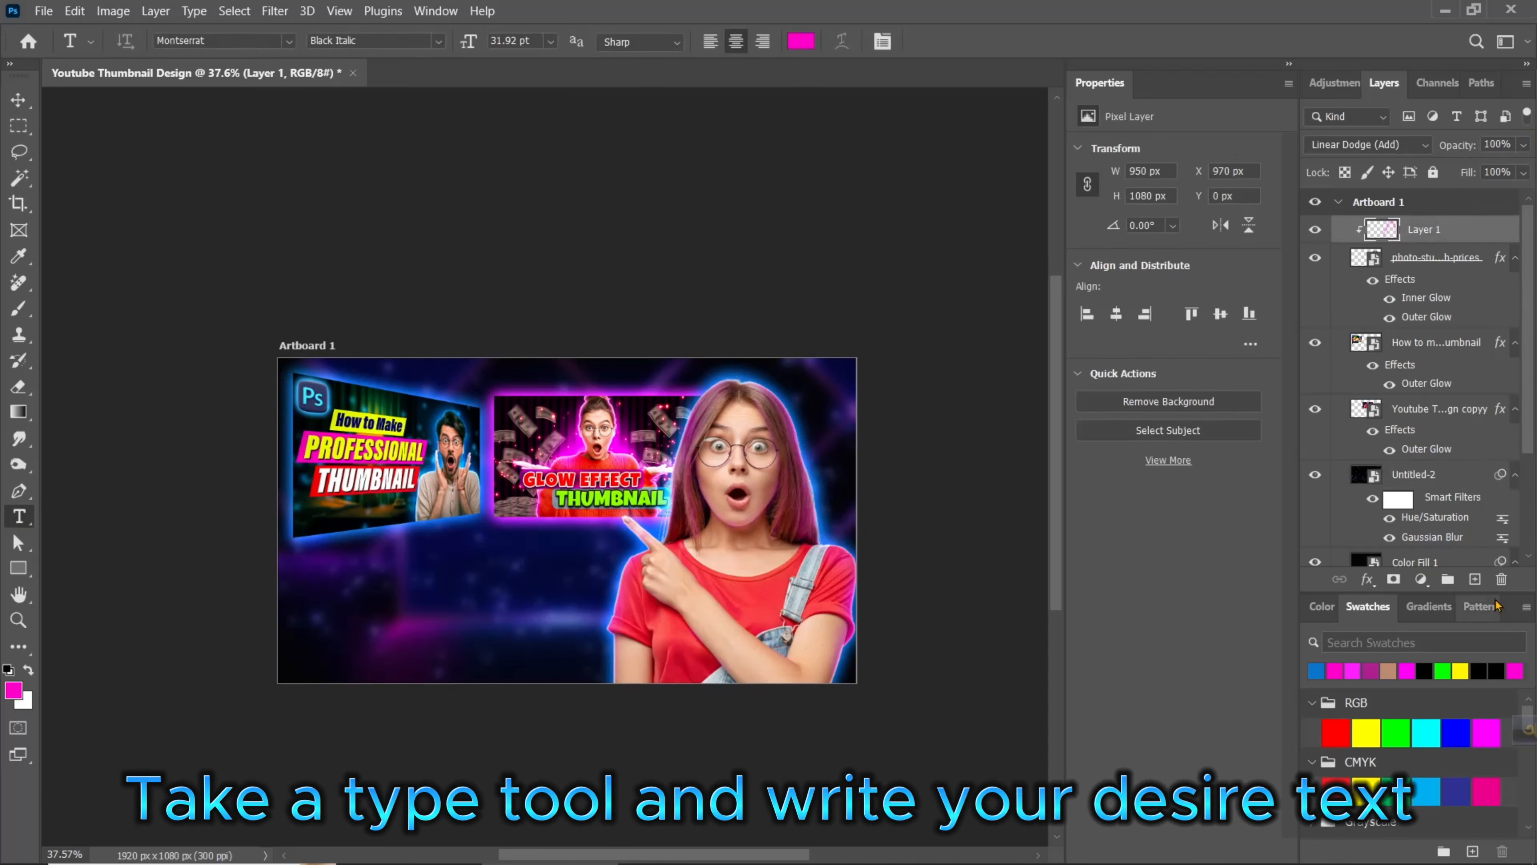
{"action": "left_click", "coordinate": [1473, 580]}
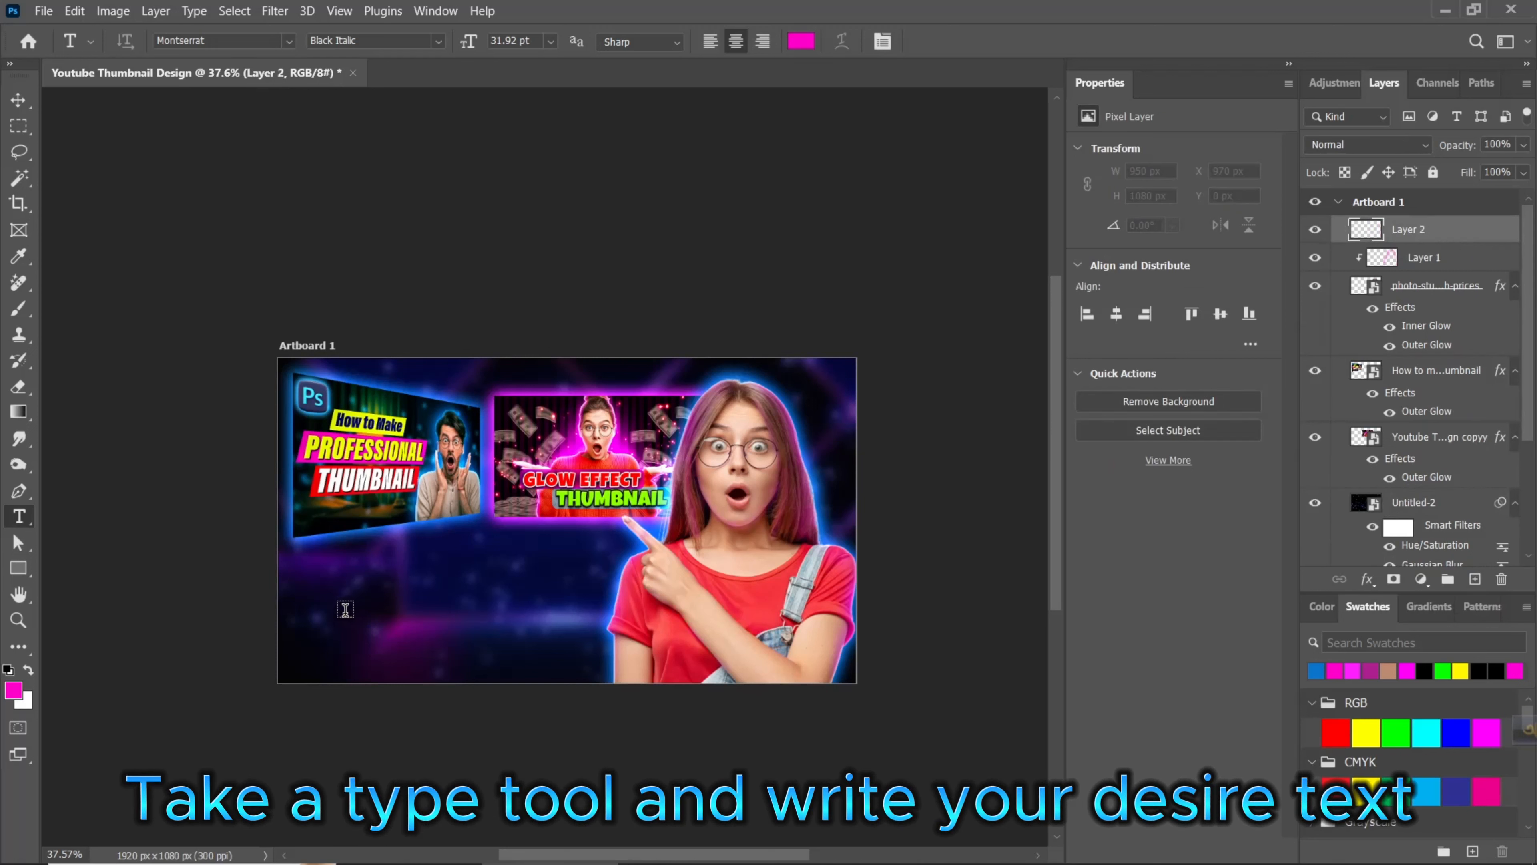
{"action": "left_click", "coordinate": [338, 580]}
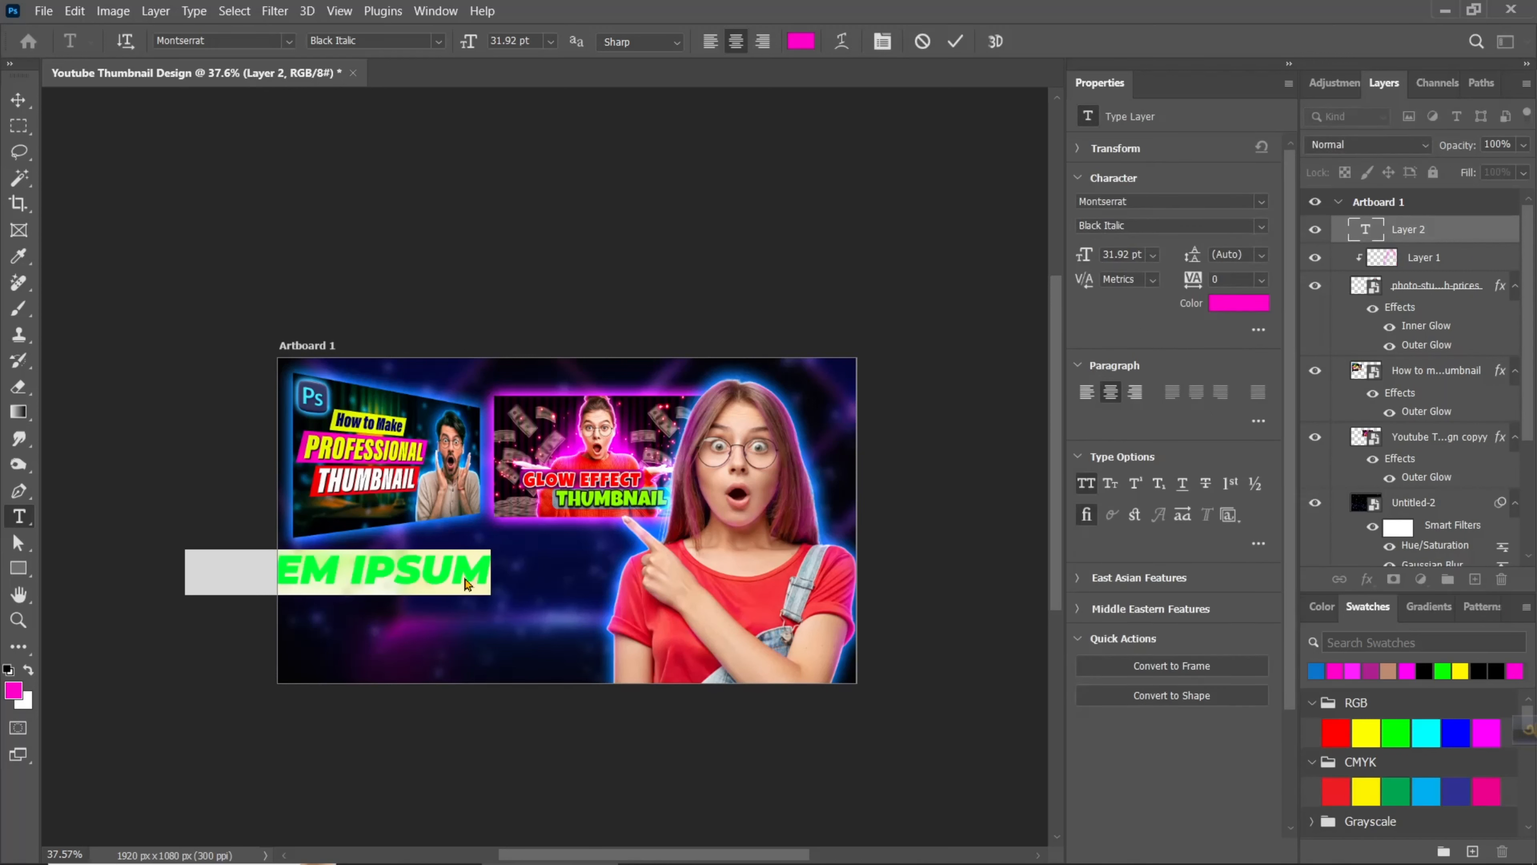
{"action": "type", "text": "HOW I"}
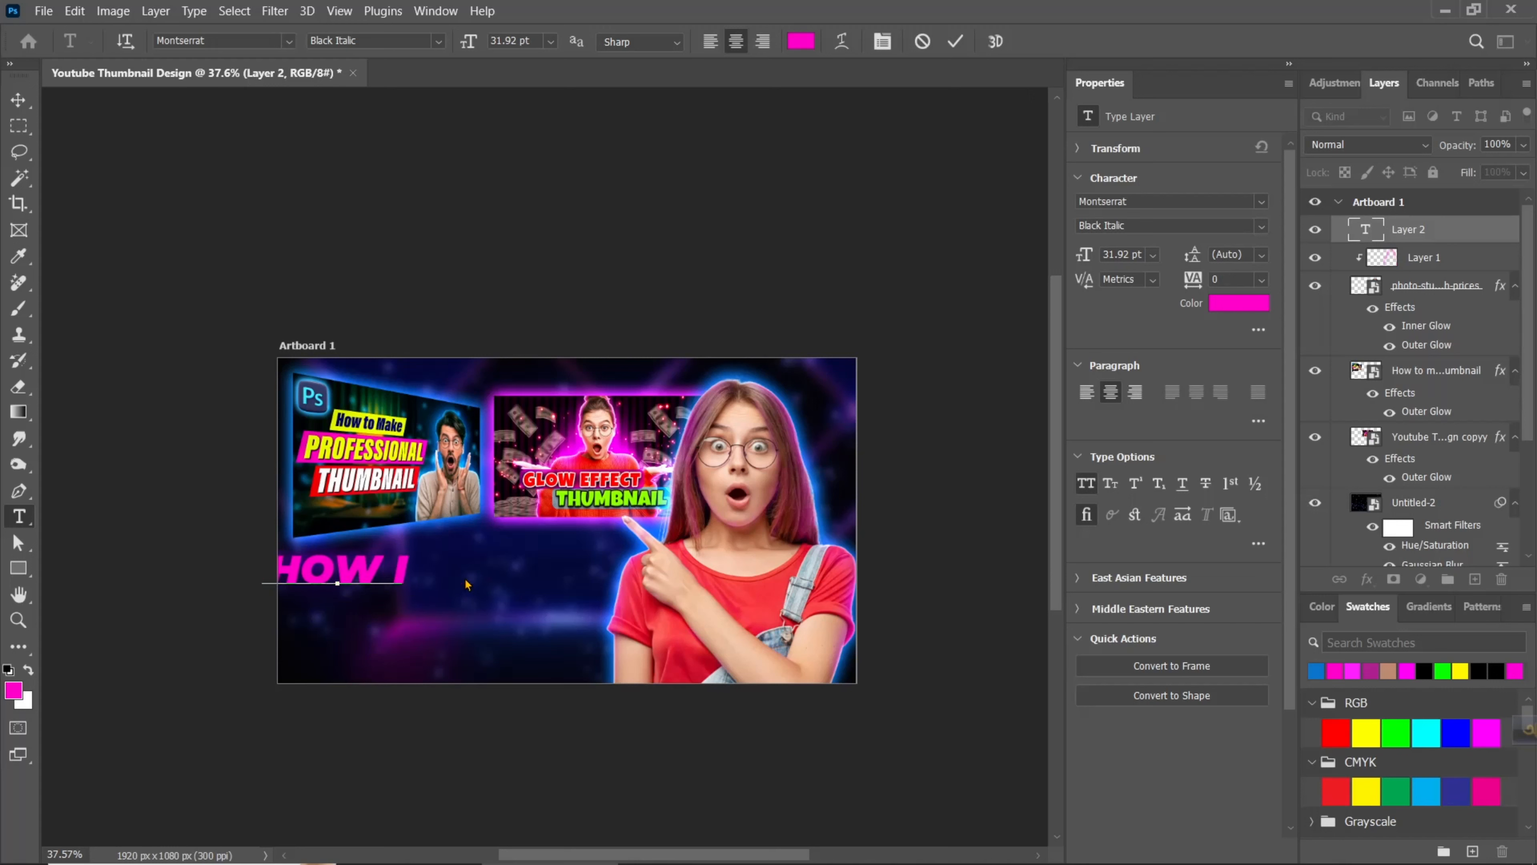
{"action": "type", "text": " MAKE THIS"}
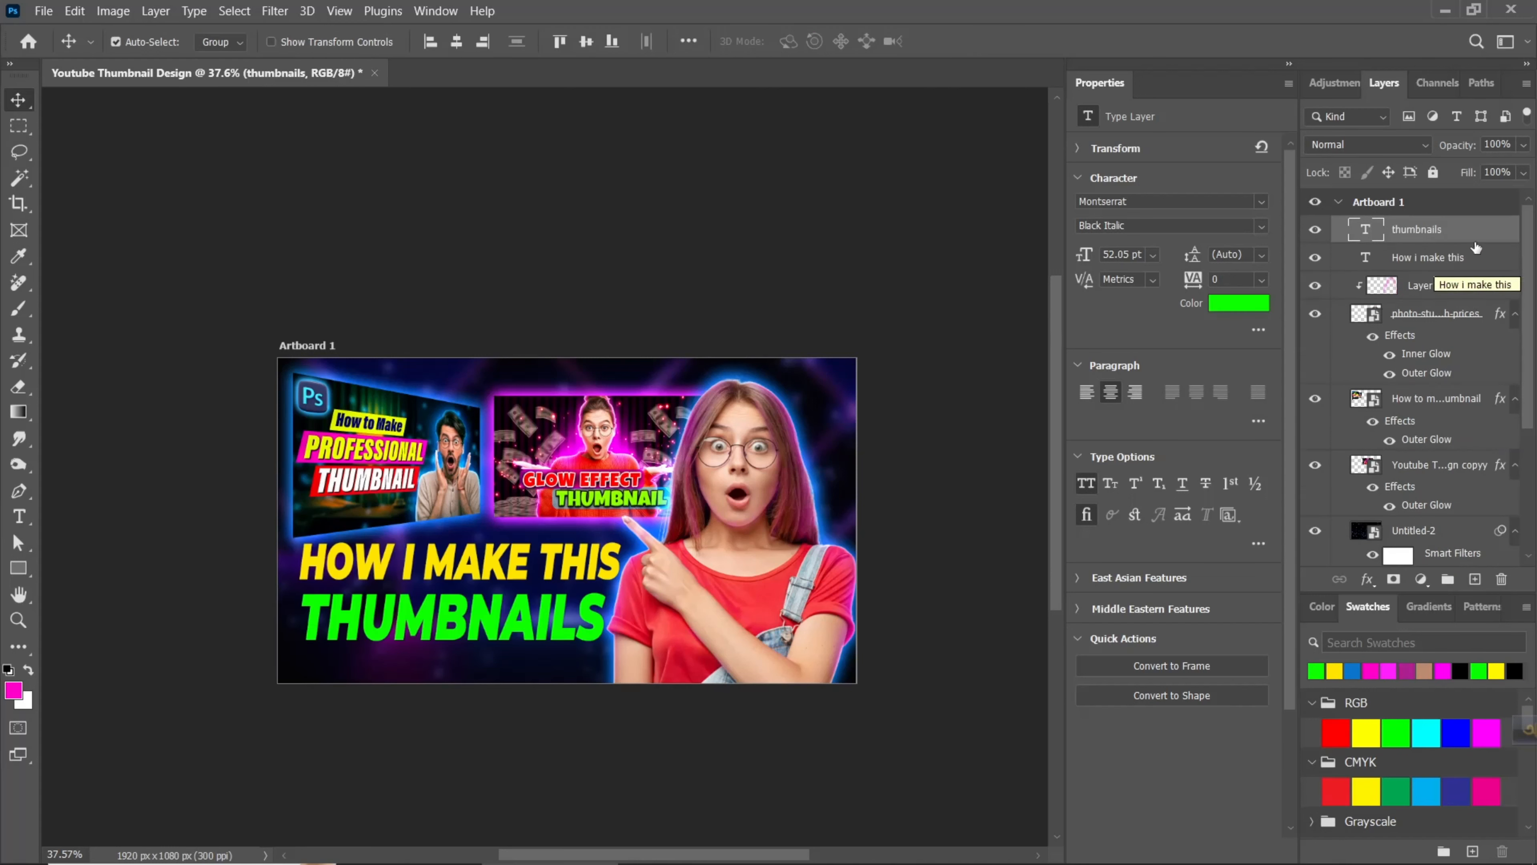
- Apply an Inner Bevel & Emboss to the "thumbnails" text layer with 105% depth, 0 px size, 16 px soften and 75% shadow opacity
{"action": "right_click", "coordinate": [1477, 238]}
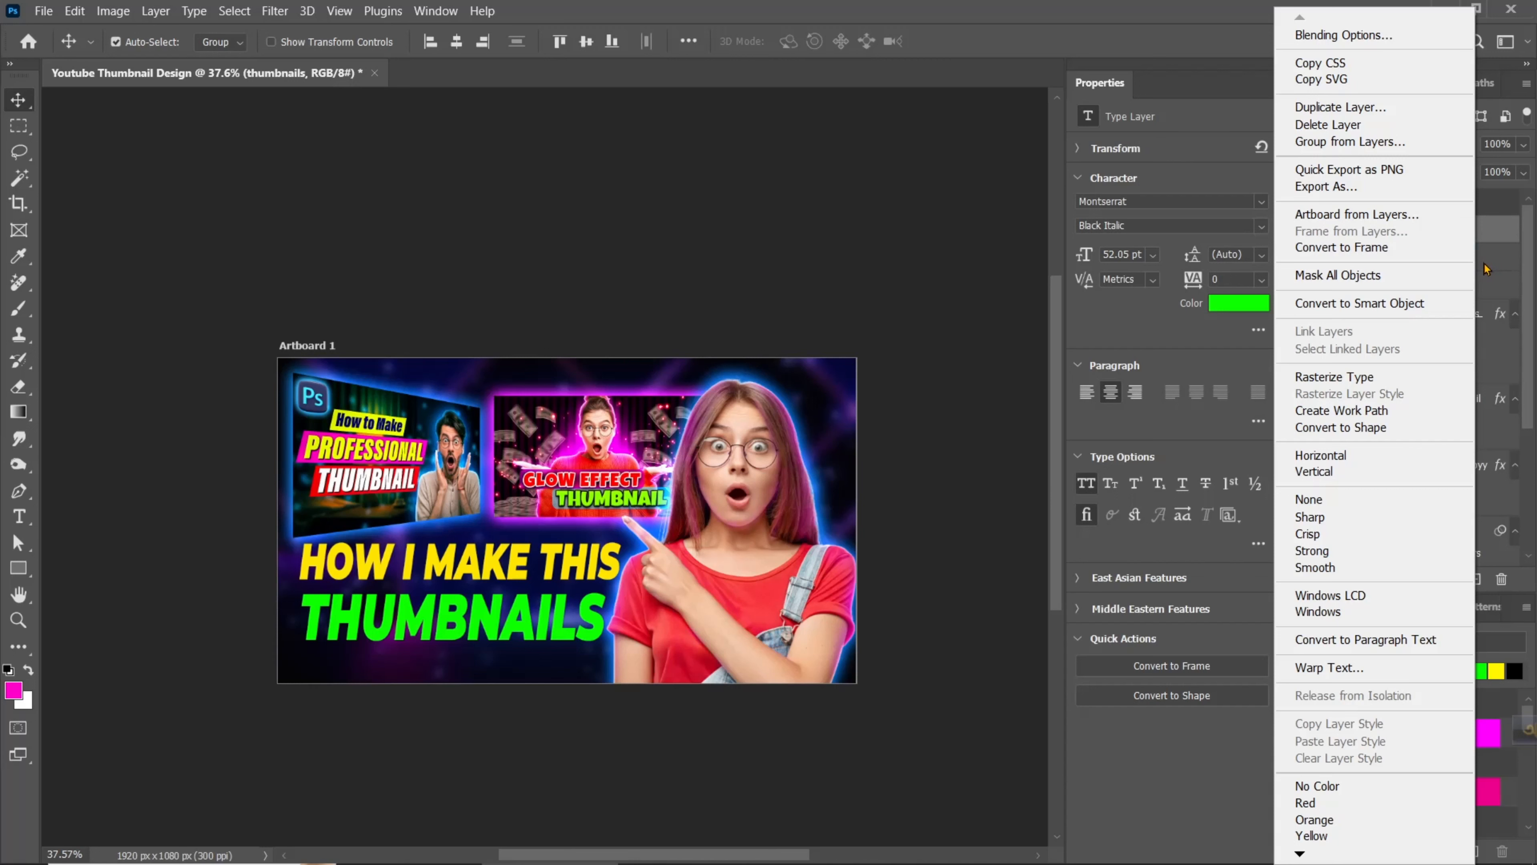
{"action": "left_click", "coordinate": [1328, 37]}
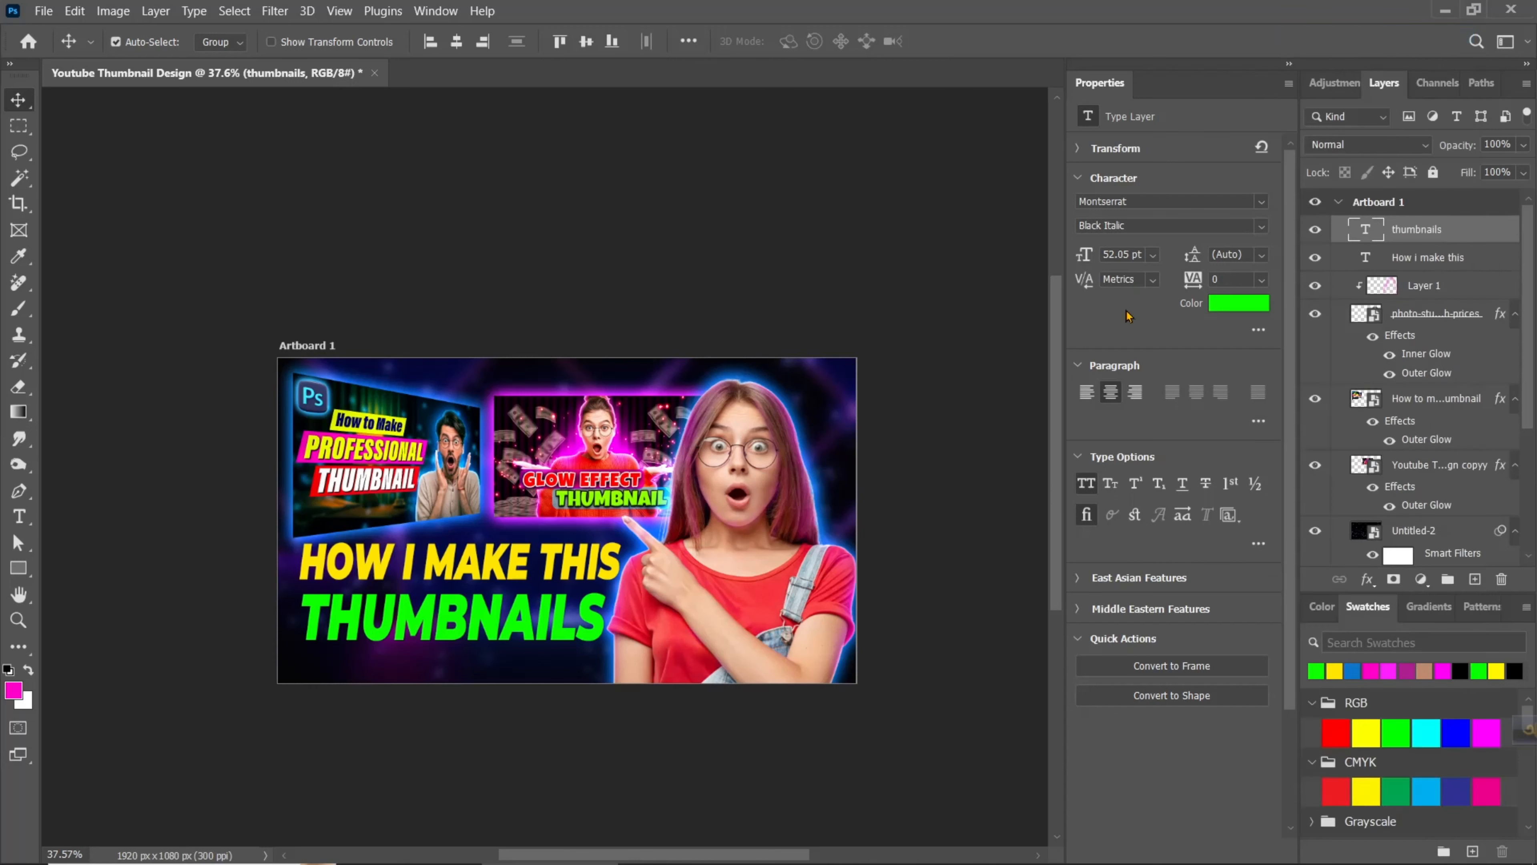
{"action": "left_click_drag", "start_coordinate": [852, 197], "coordinate": [914, 176]}
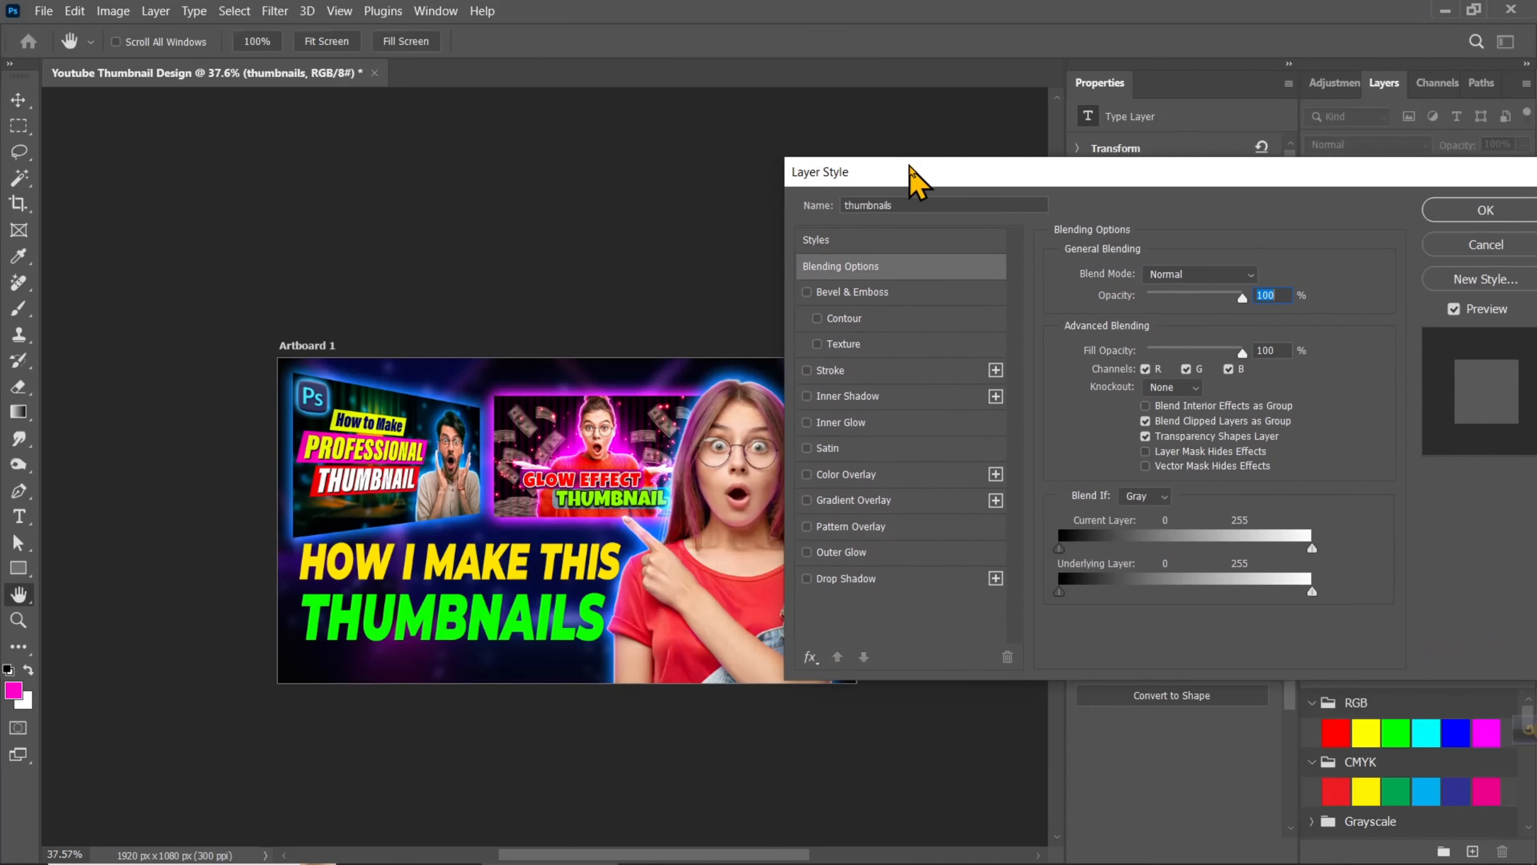
{"action": "left_click", "coordinate": [848, 293]}
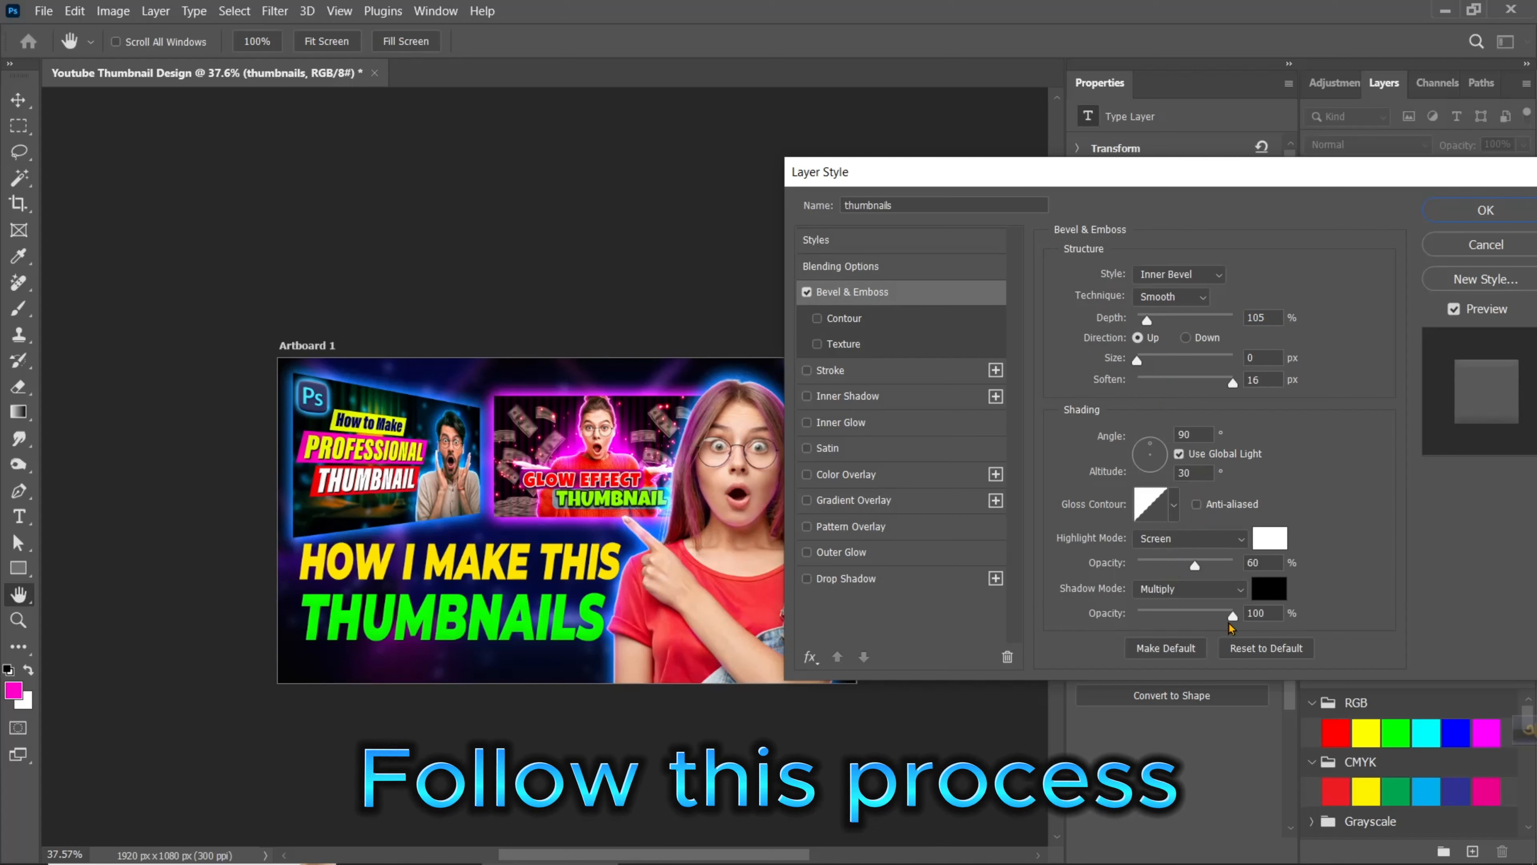
{"action": "left_click_drag", "start_coordinate": [1232, 615], "coordinate": [1209, 616]}
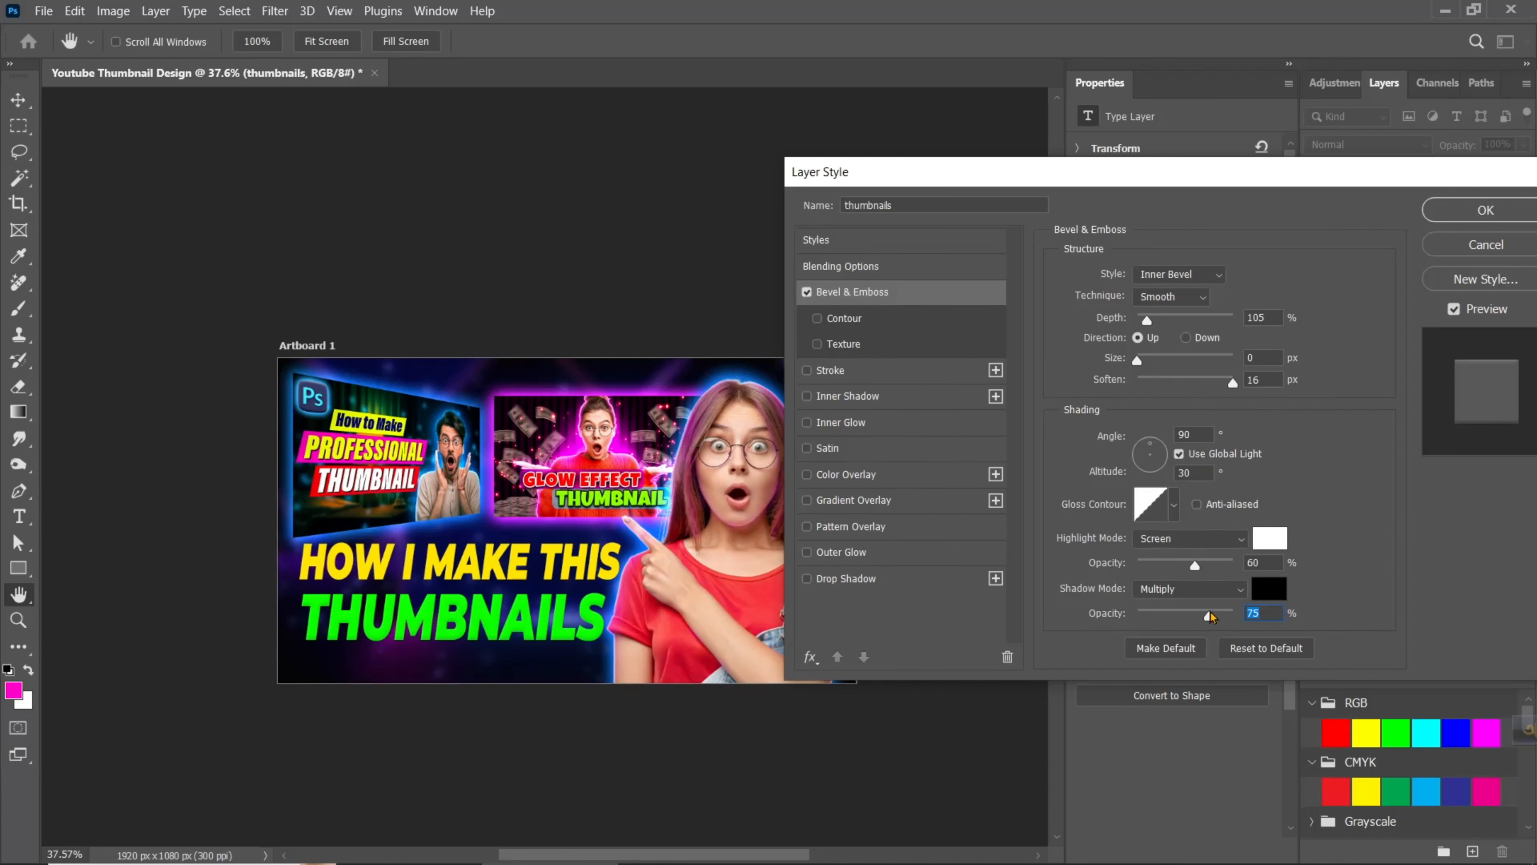
- Add a magenta drop shadow to the "thumbnails" text with 8 px distance, 52% spread and 0 px size
{"action": "left_click", "coordinate": [850, 581]}
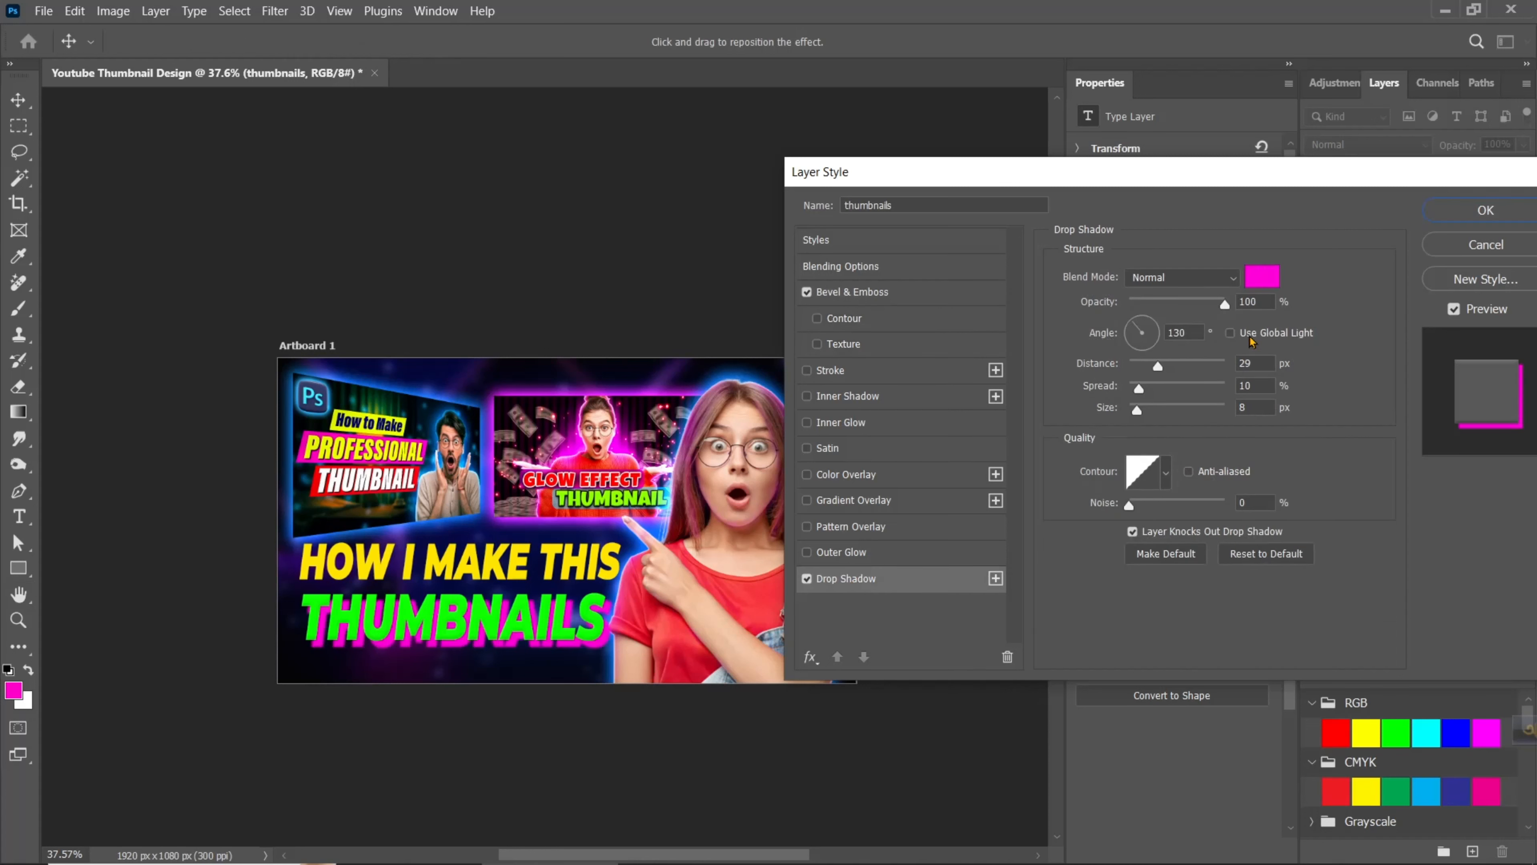
{"action": "left_click_drag", "start_coordinate": [1153, 368], "coordinate": [1131, 372]}
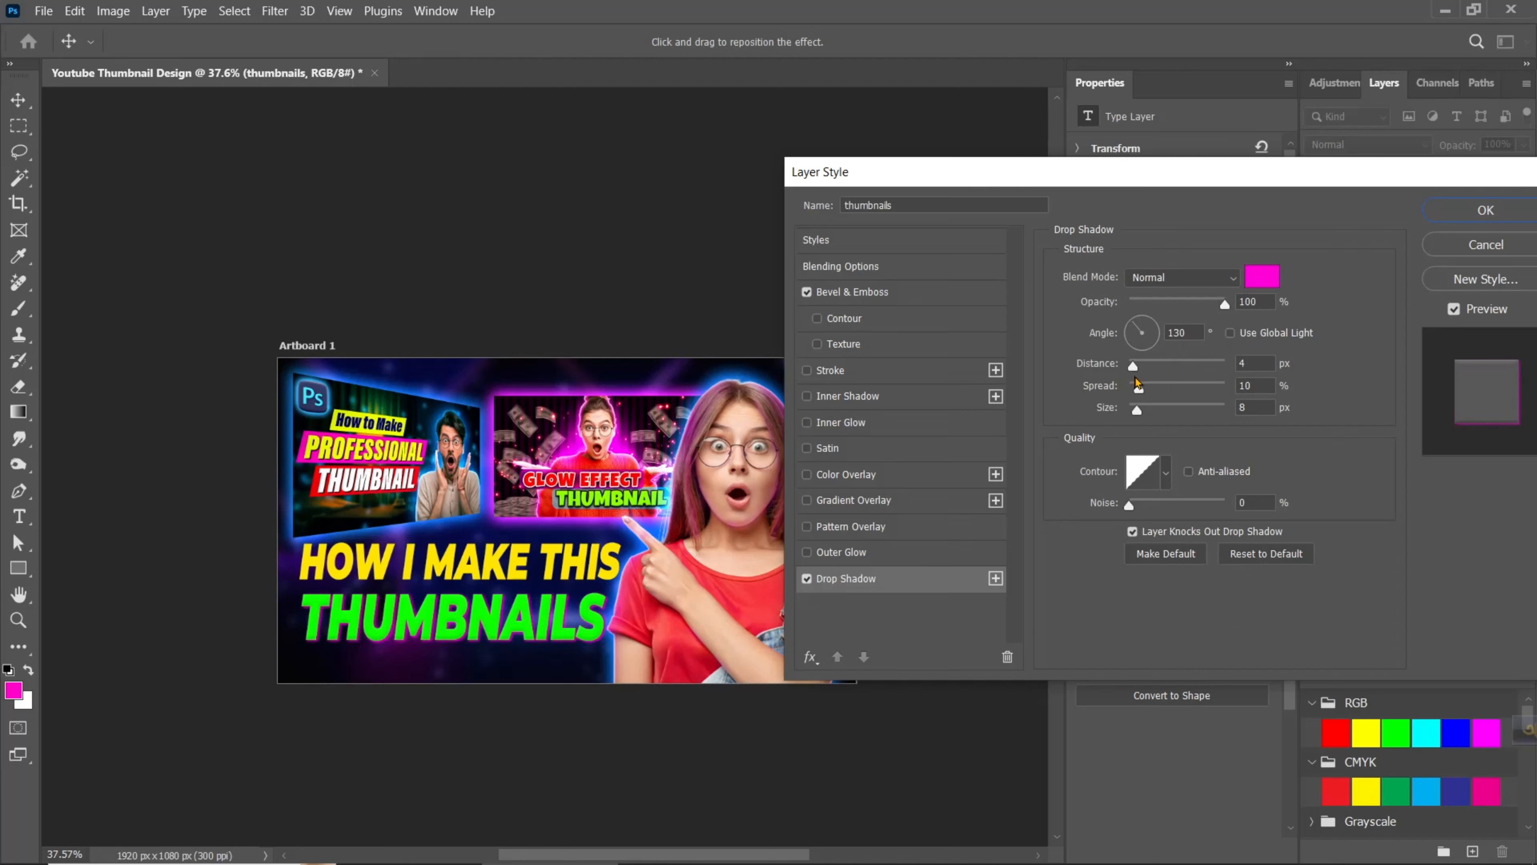
{"action": "left_click_drag", "start_coordinate": [1128, 389], "coordinate": [1191, 409]}
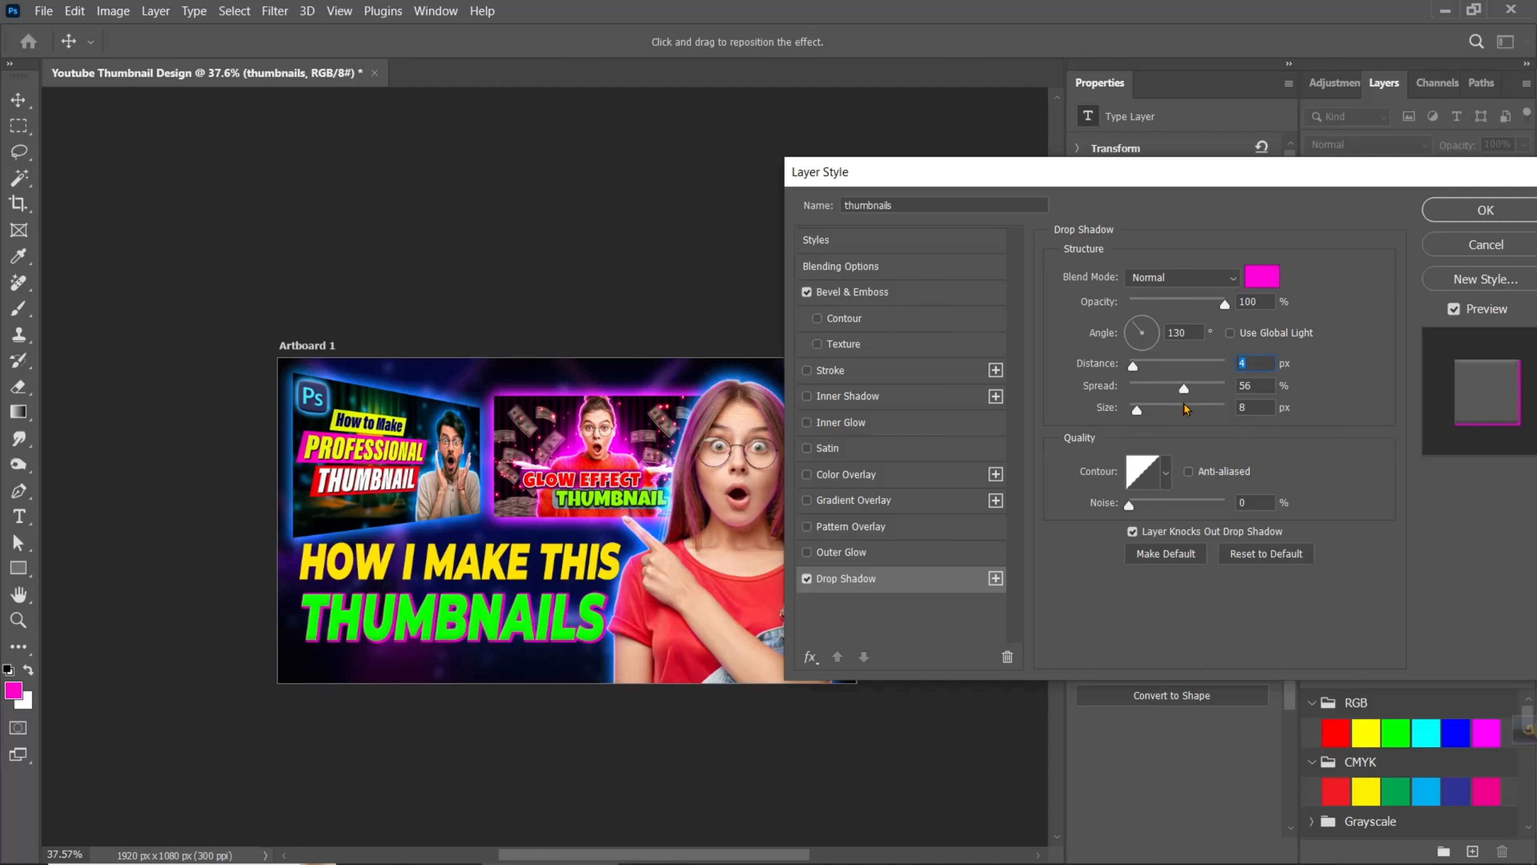
{"action": "left_click_drag", "start_coordinate": [1185, 388], "coordinate": [1178, 388]}
{"action": "left_click", "coordinate": [1254, 367]}
{"action": "key", "text": "Down"}
{"action": "key", "text": "Down"}
{"action": "key", "text": "Up"}
{"action": "key", "text": "Up"}
{"action": "key", "text": "Up"}
{"action": "key", "text": "Up"}
{"action": "key", "text": "Up"}
{"action": "key", "text": "Up"}
{"action": "key", "text": "Up"}
{"action": "key", "text": "Up"}
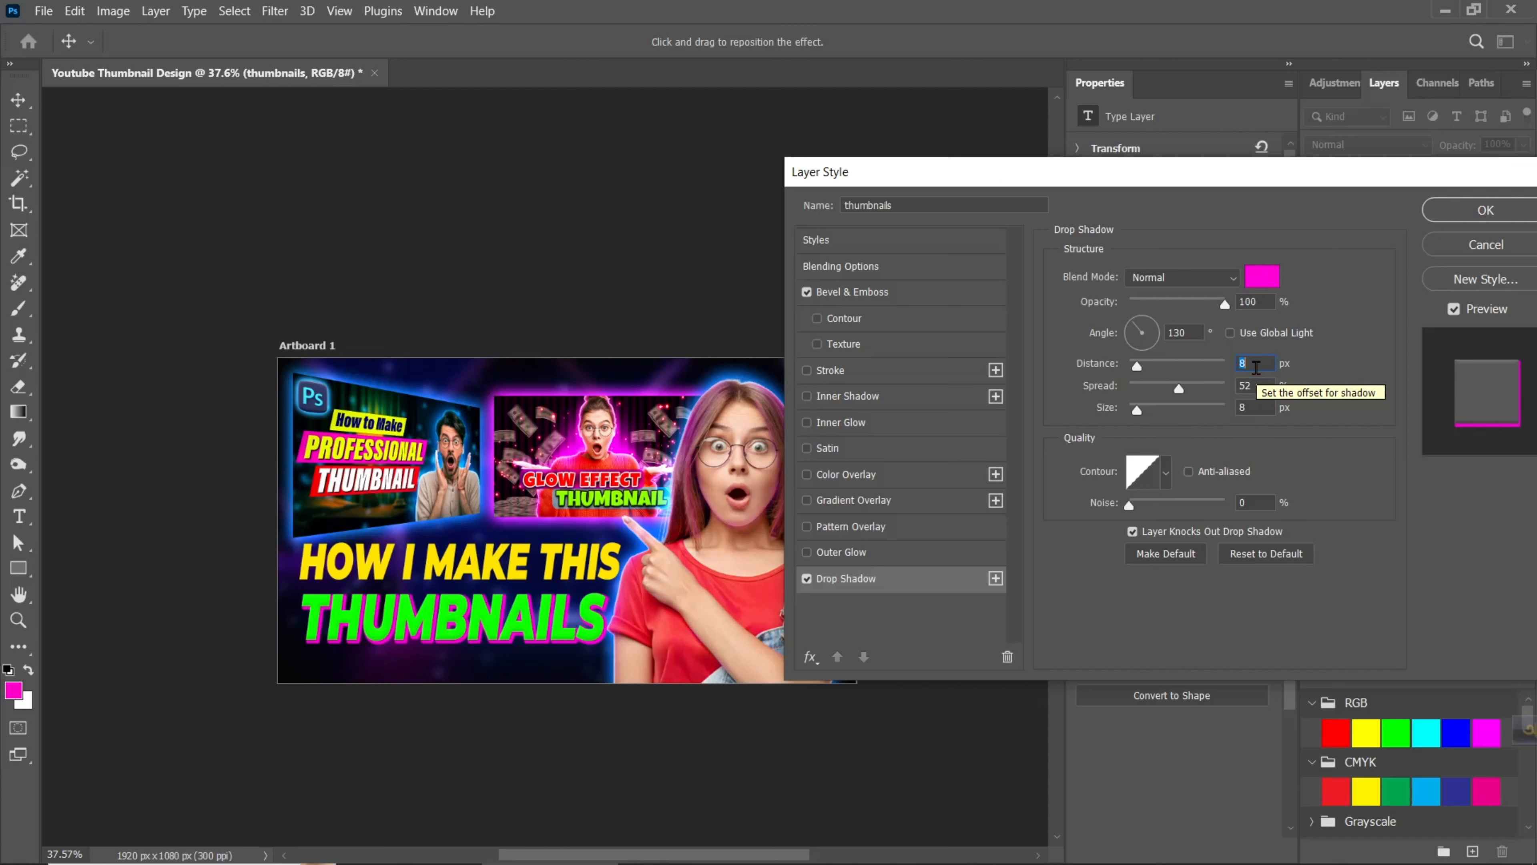
{"action": "left_click", "coordinate": [1261, 409]}
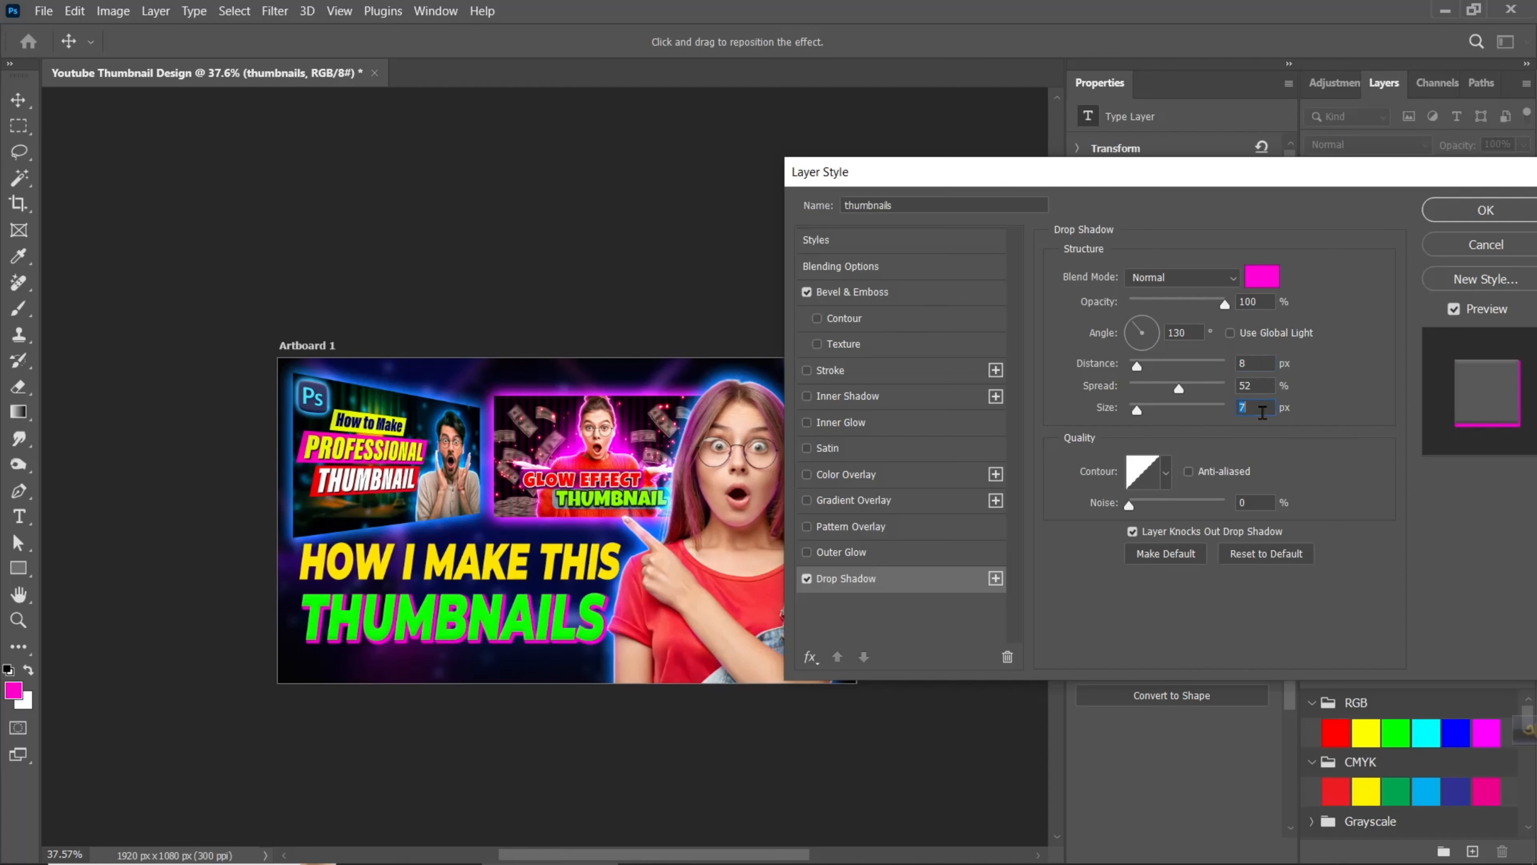
{"action": "key", "text": "Down"}
{"action": "key", "text": "Down"}
{"action": "key", "text": "Down"}
{"action": "key", "text": "Down"}
{"action": "key", "text": "Down"}
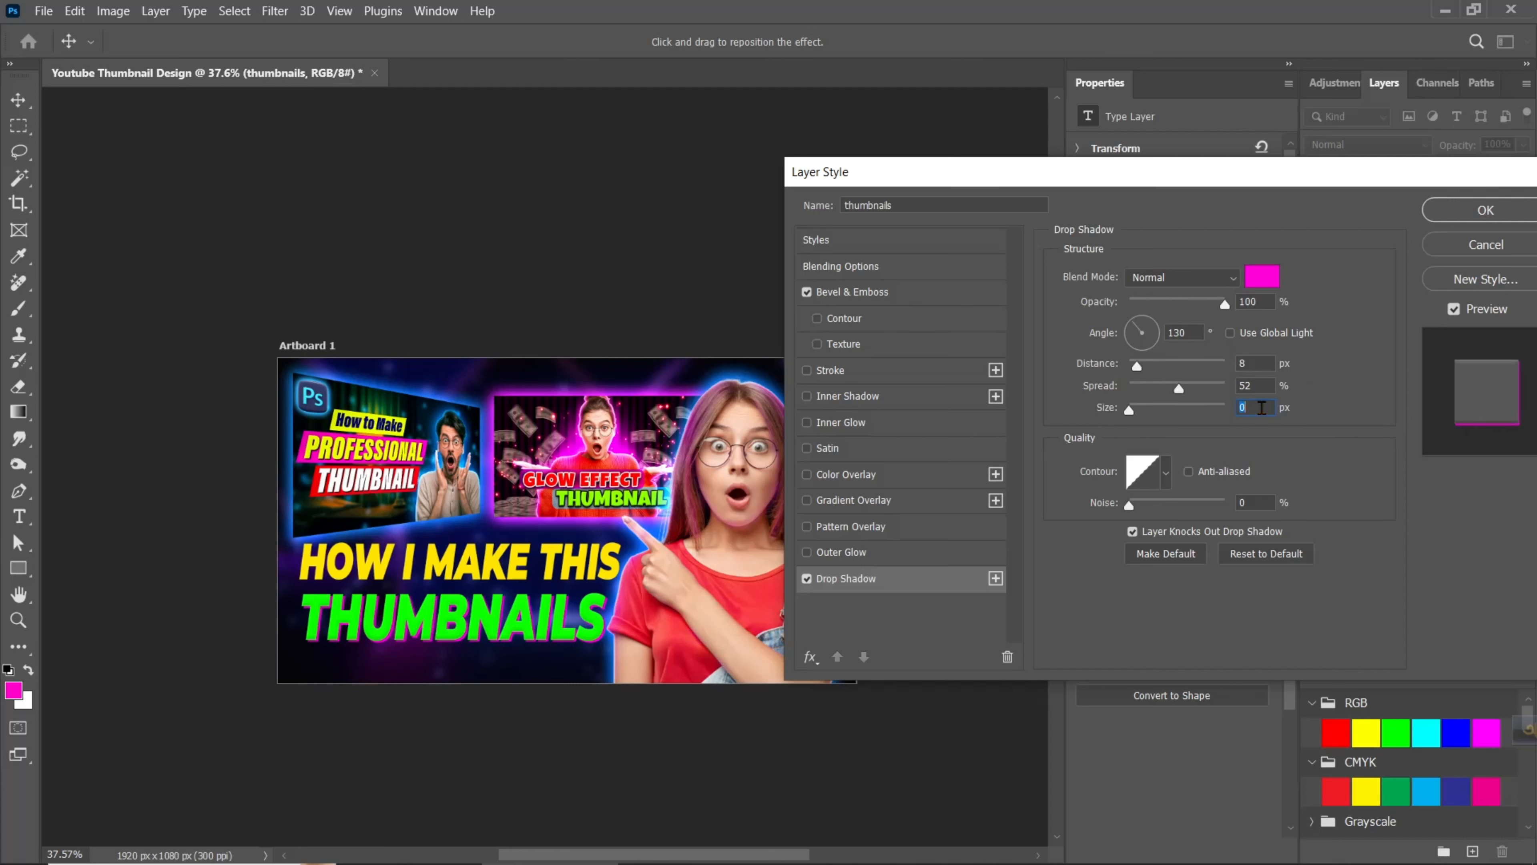
{"action": "left_click", "coordinate": [1458, 218]}
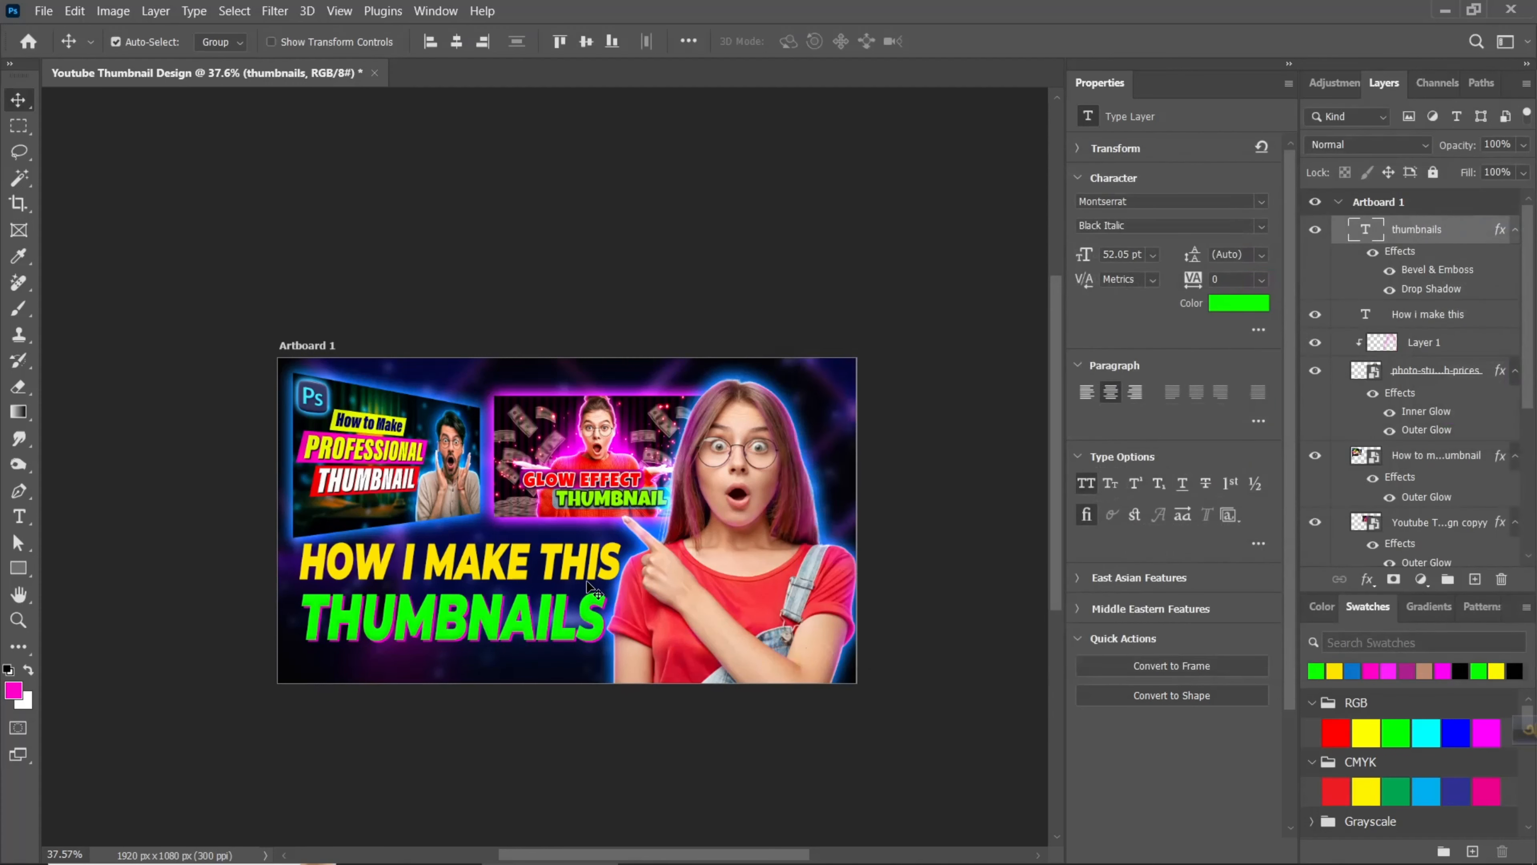
- Add a red (ff0000) drop shadow to the "How i make this" text with 6 px distance, 77% spread and 1 px size
{"action": "left_click", "coordinate": [581, 575]}
{"action": "right_click", "coordinate": [1509, 322]}
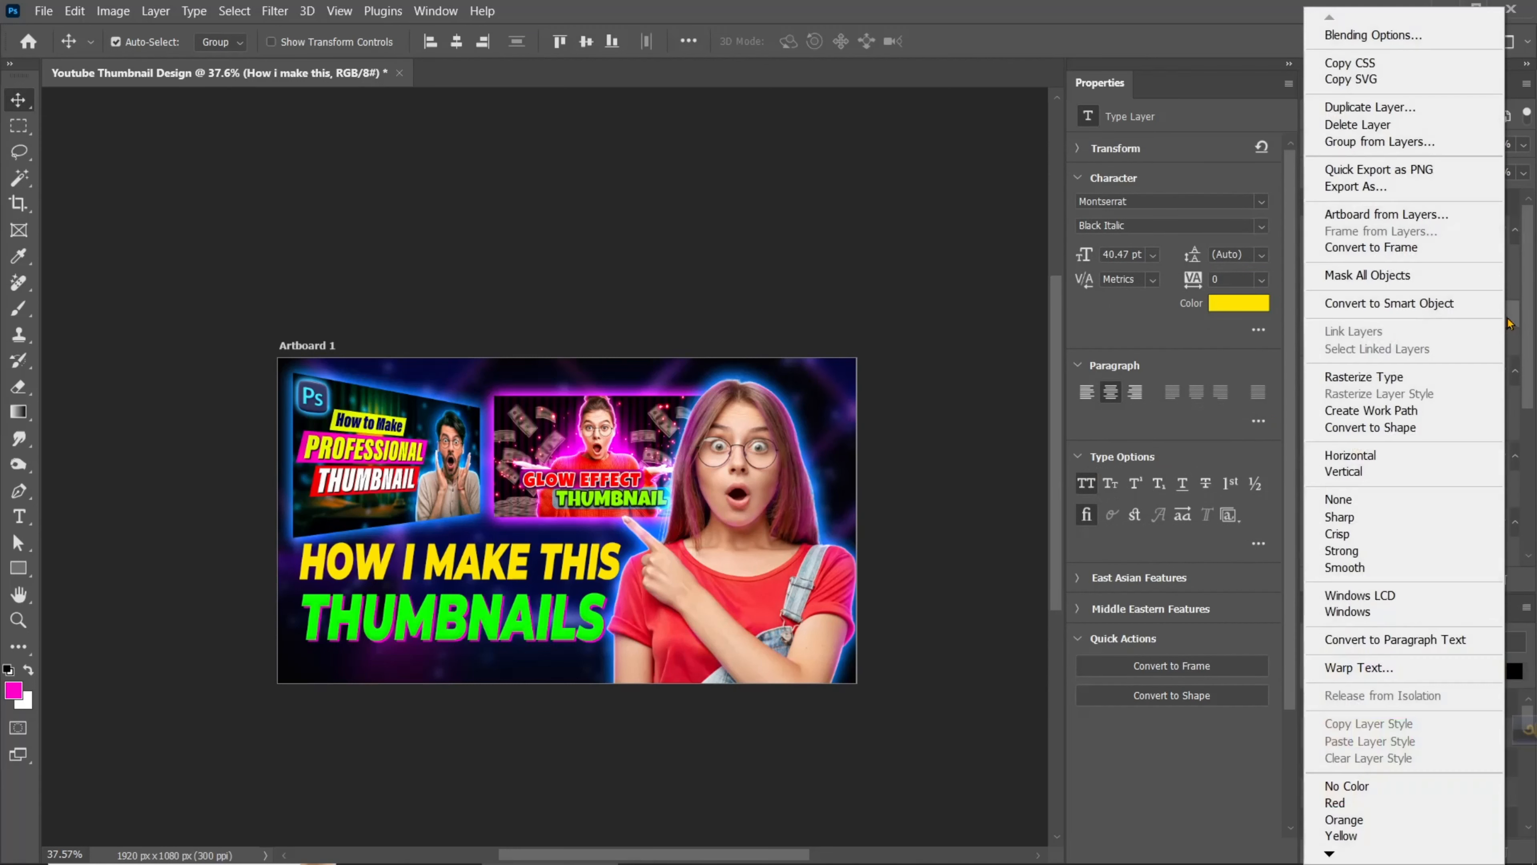
{"action": "left_click", "coordinate": [1379, 37]}
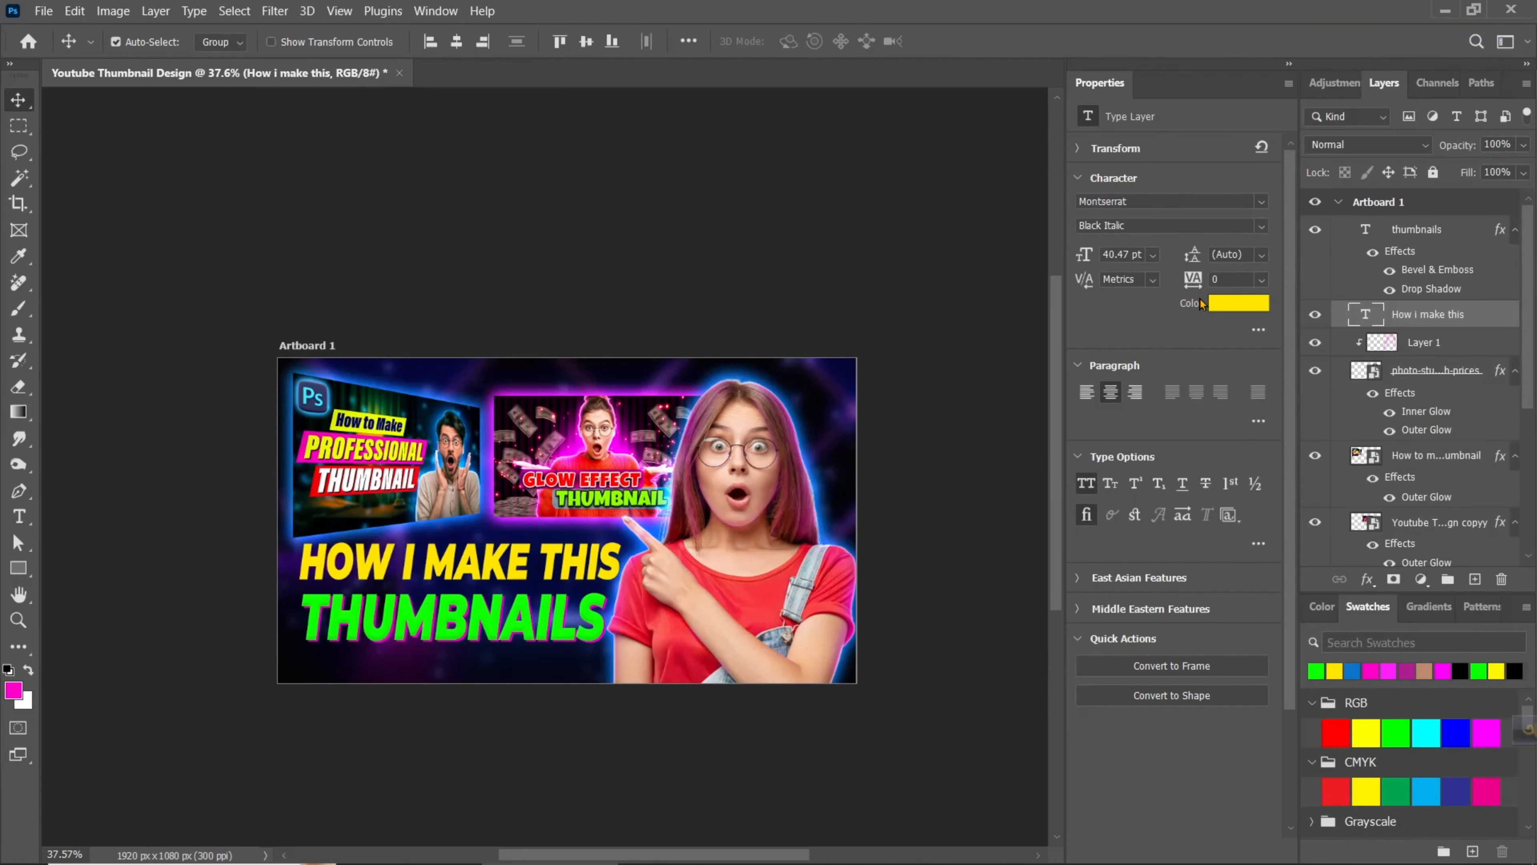
{"action": "left_click", "coordinate": [814, 578]}
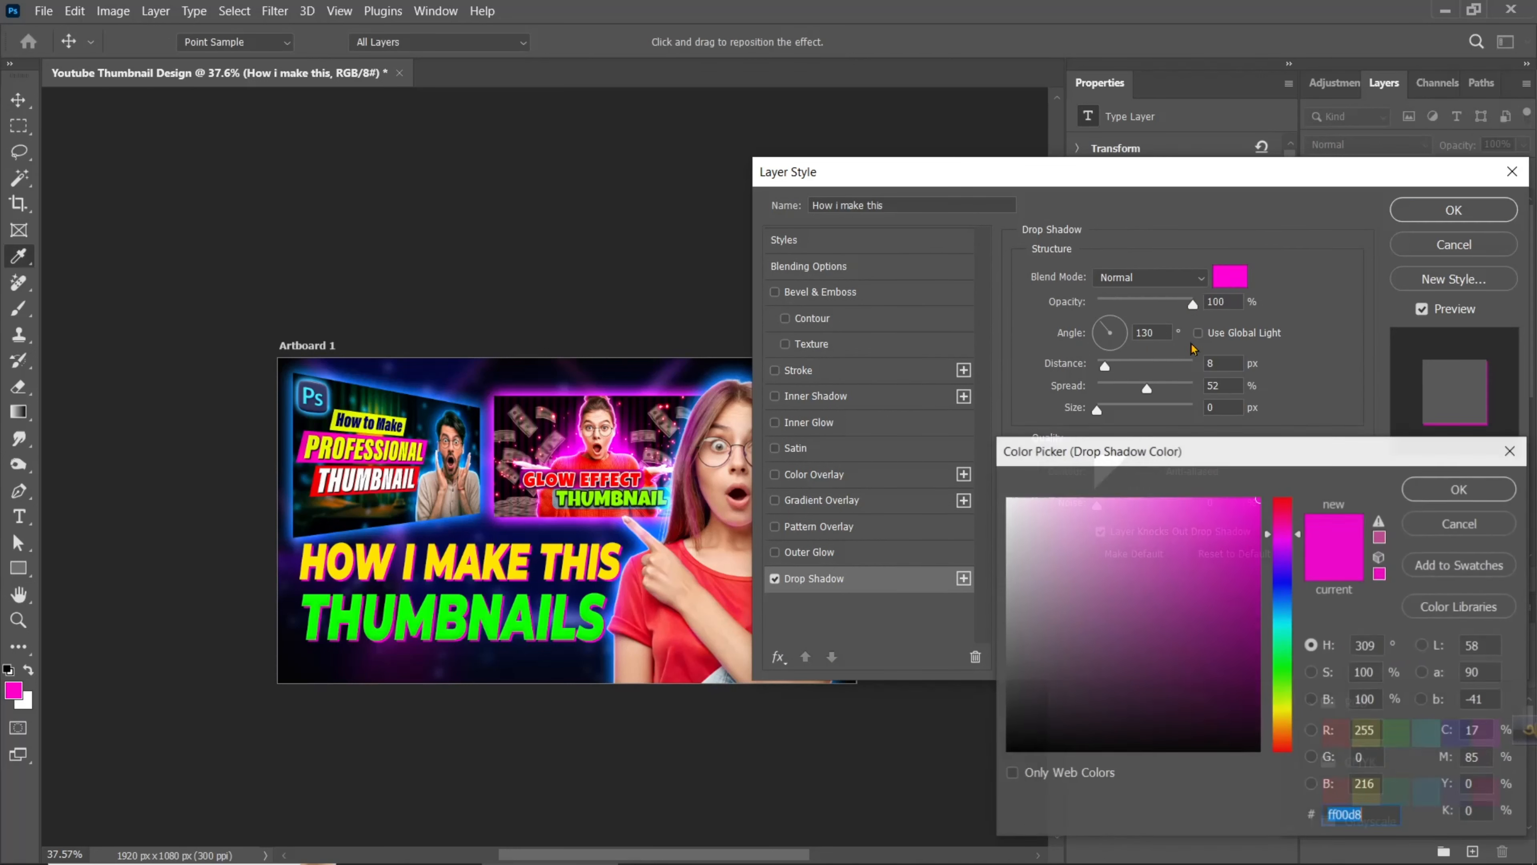
{"action": "left_click", "coordinate": [1230, 276]}
{"action": "left_click_drag", "start_coordinate": [1275, 525], "coordinate": [1307, 482]}
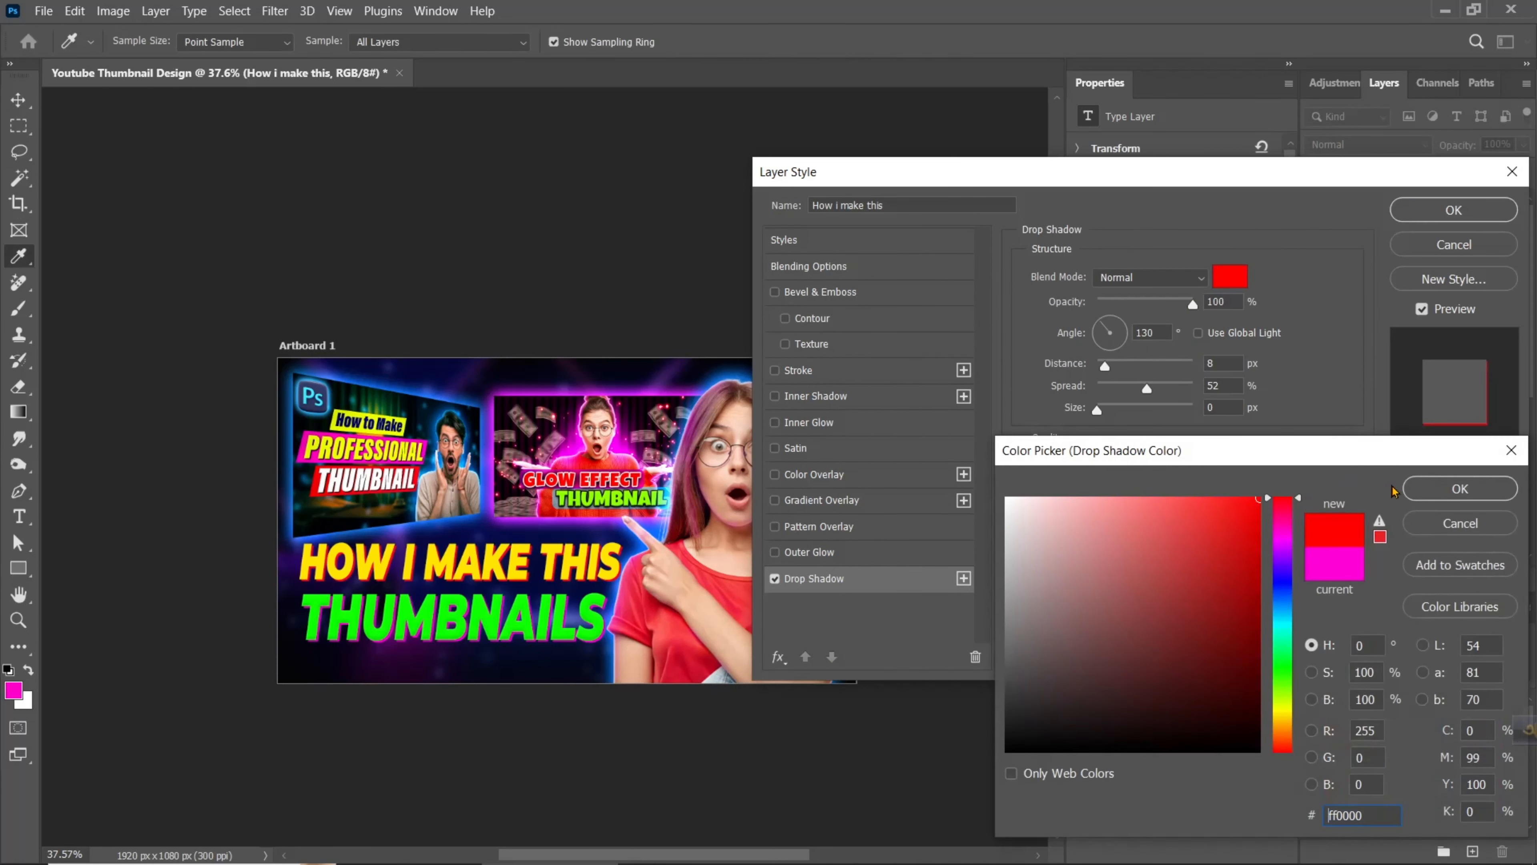
{"action": "left_click", "coordinate": [1432, 489]}
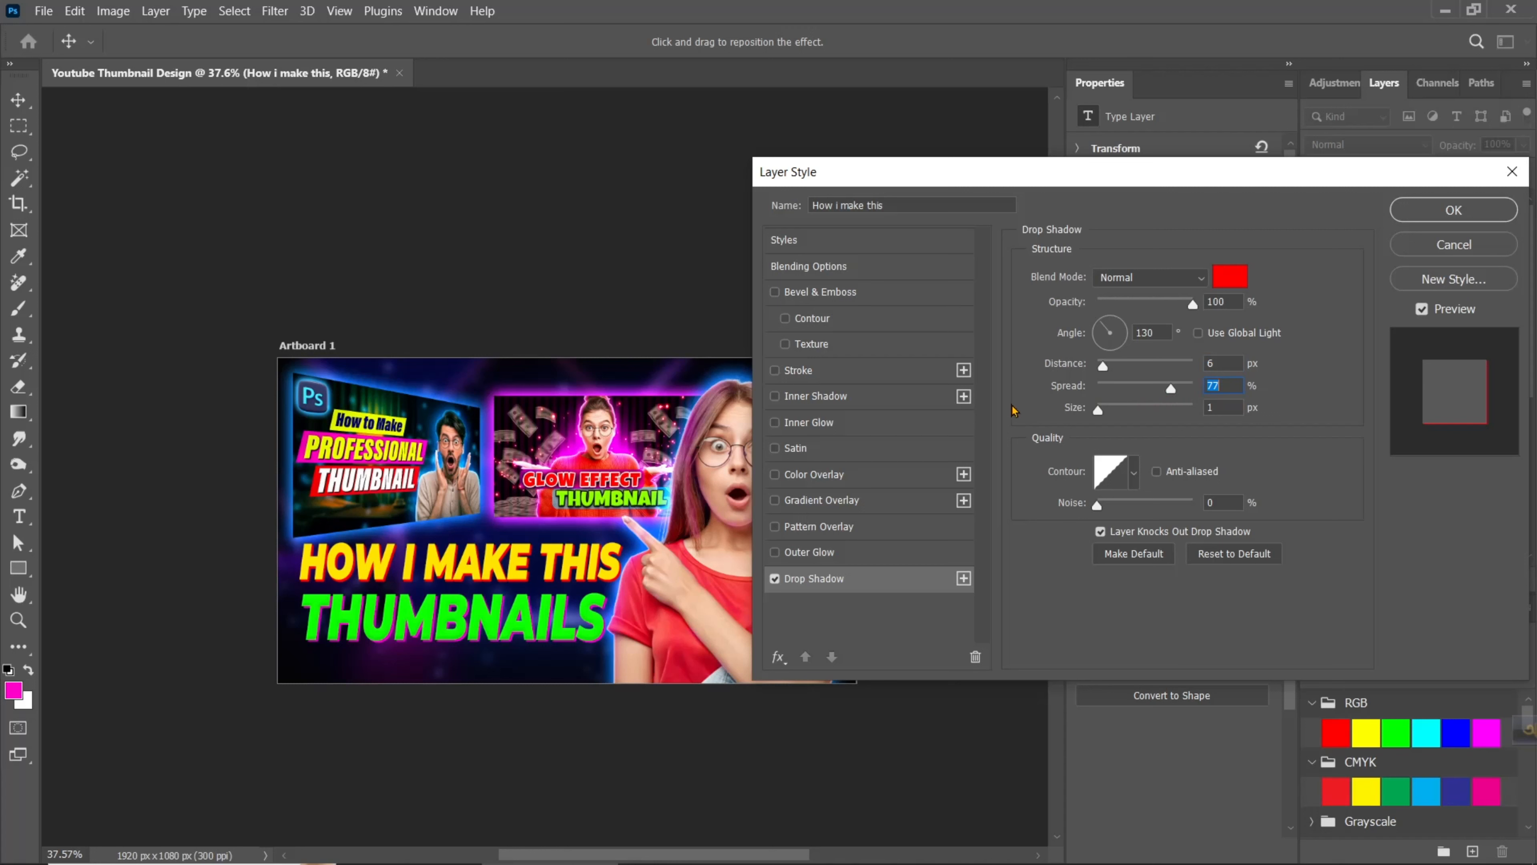
- Apply Bevel & Emboss to the "How i make this" text with 1% depth, 3 px size and 13 px soften
{"action": "left_click", "coordinate": [855, 296]}
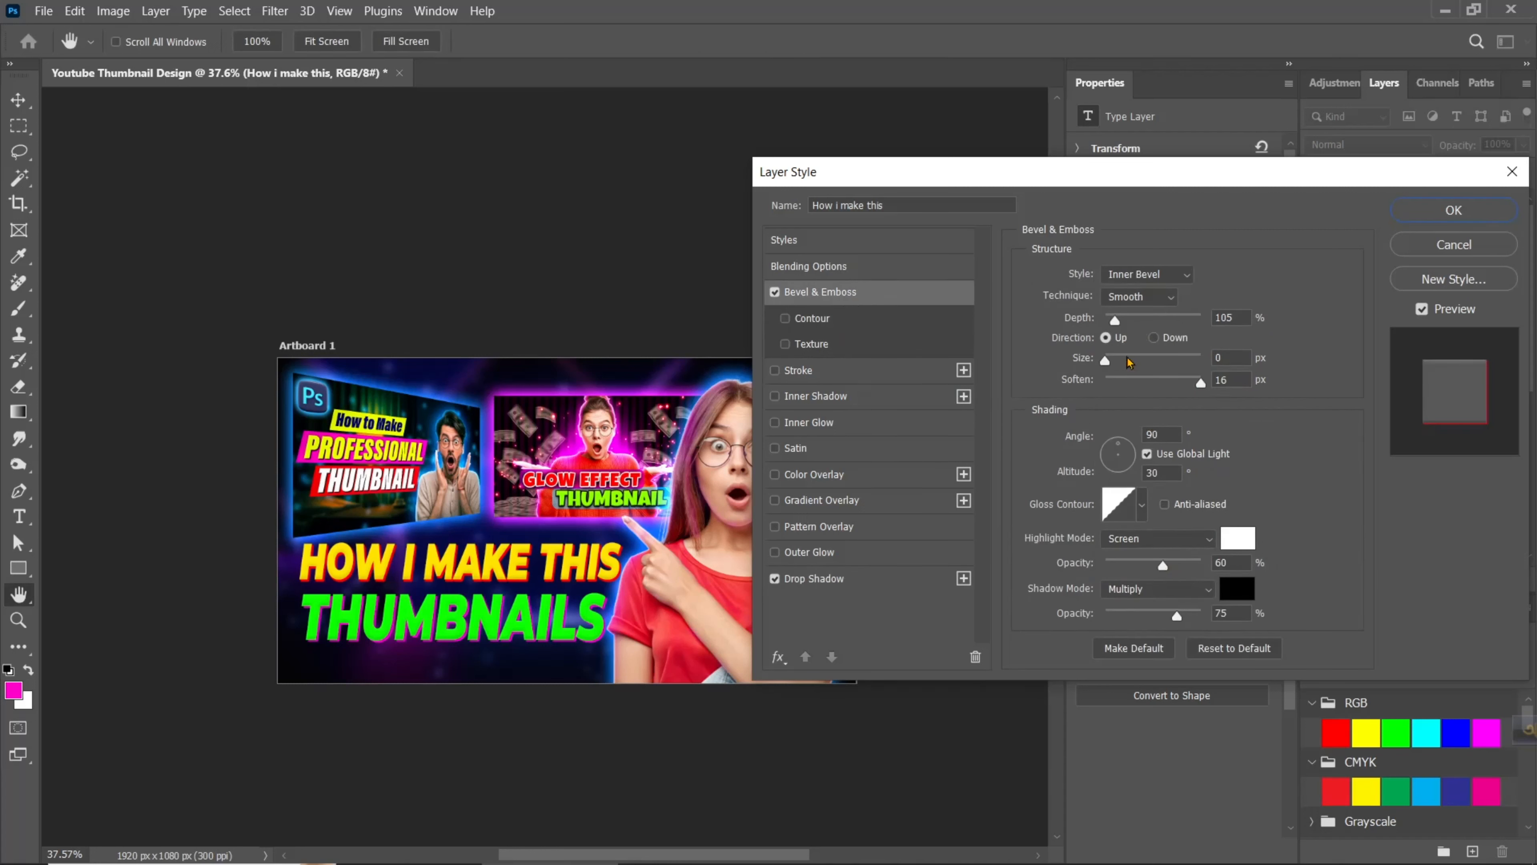
{"action": "left_click_drag", "start_coordinate": [1105, 361], "coordinate": [1108, 361]}
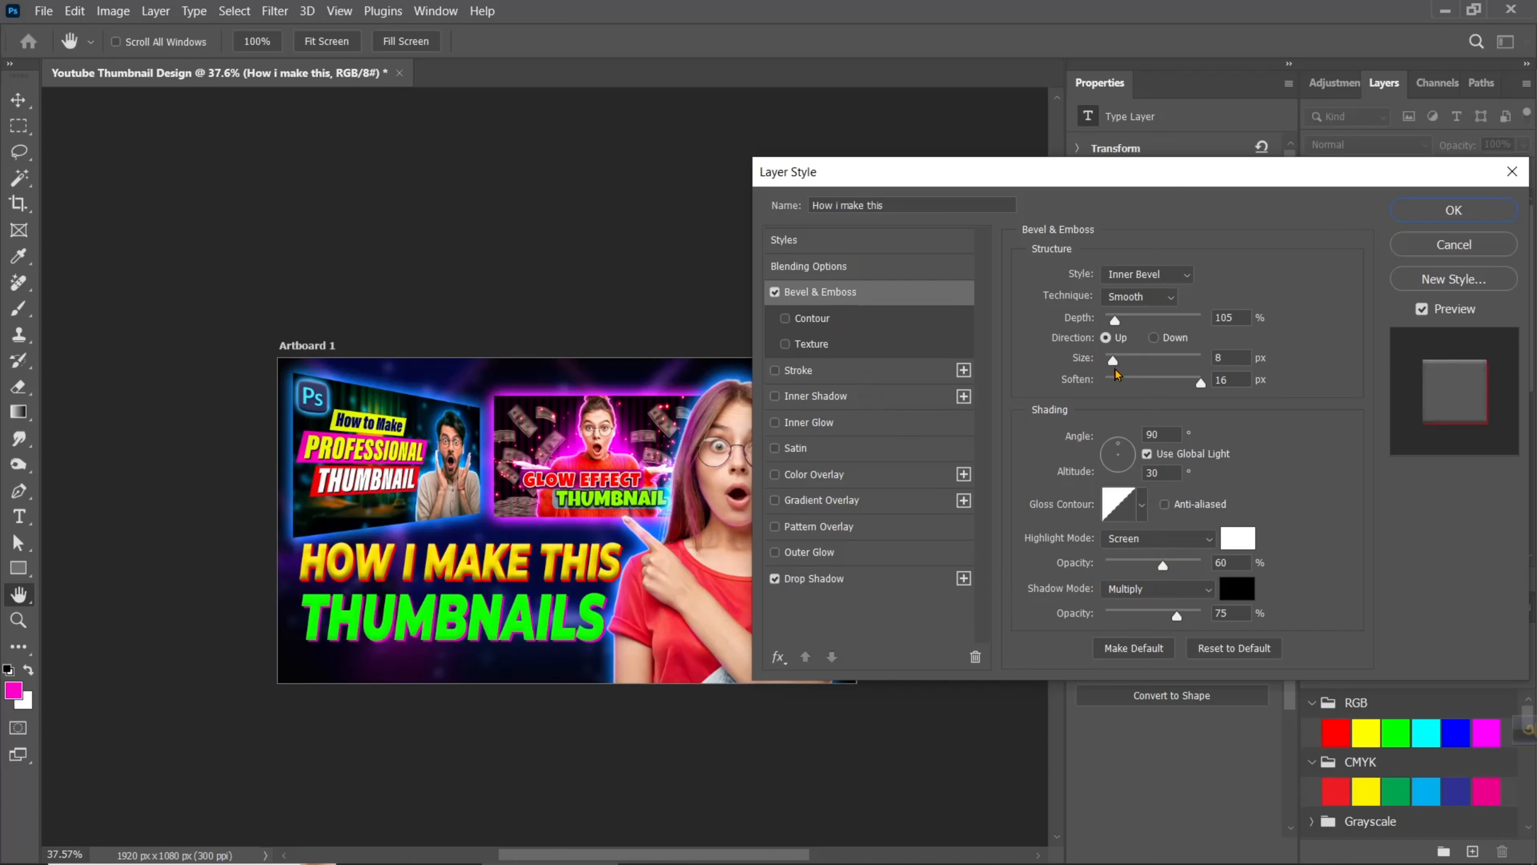
{"action": "left_click", "coordinate": [1235, 381]}
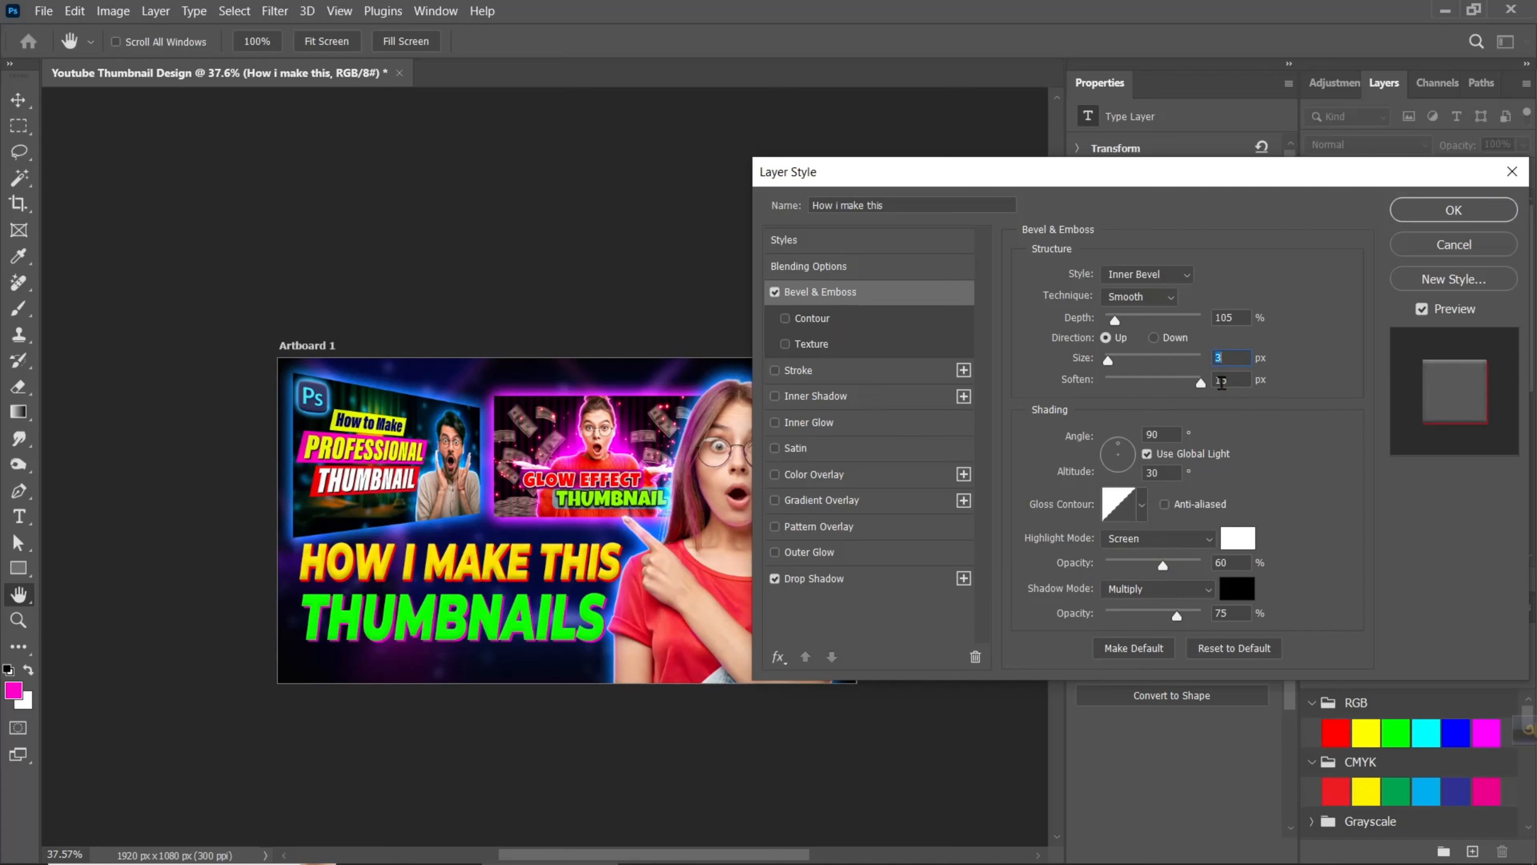
{"action": "key", "text": "Down"}
{"action": "key", "text": "Down"}
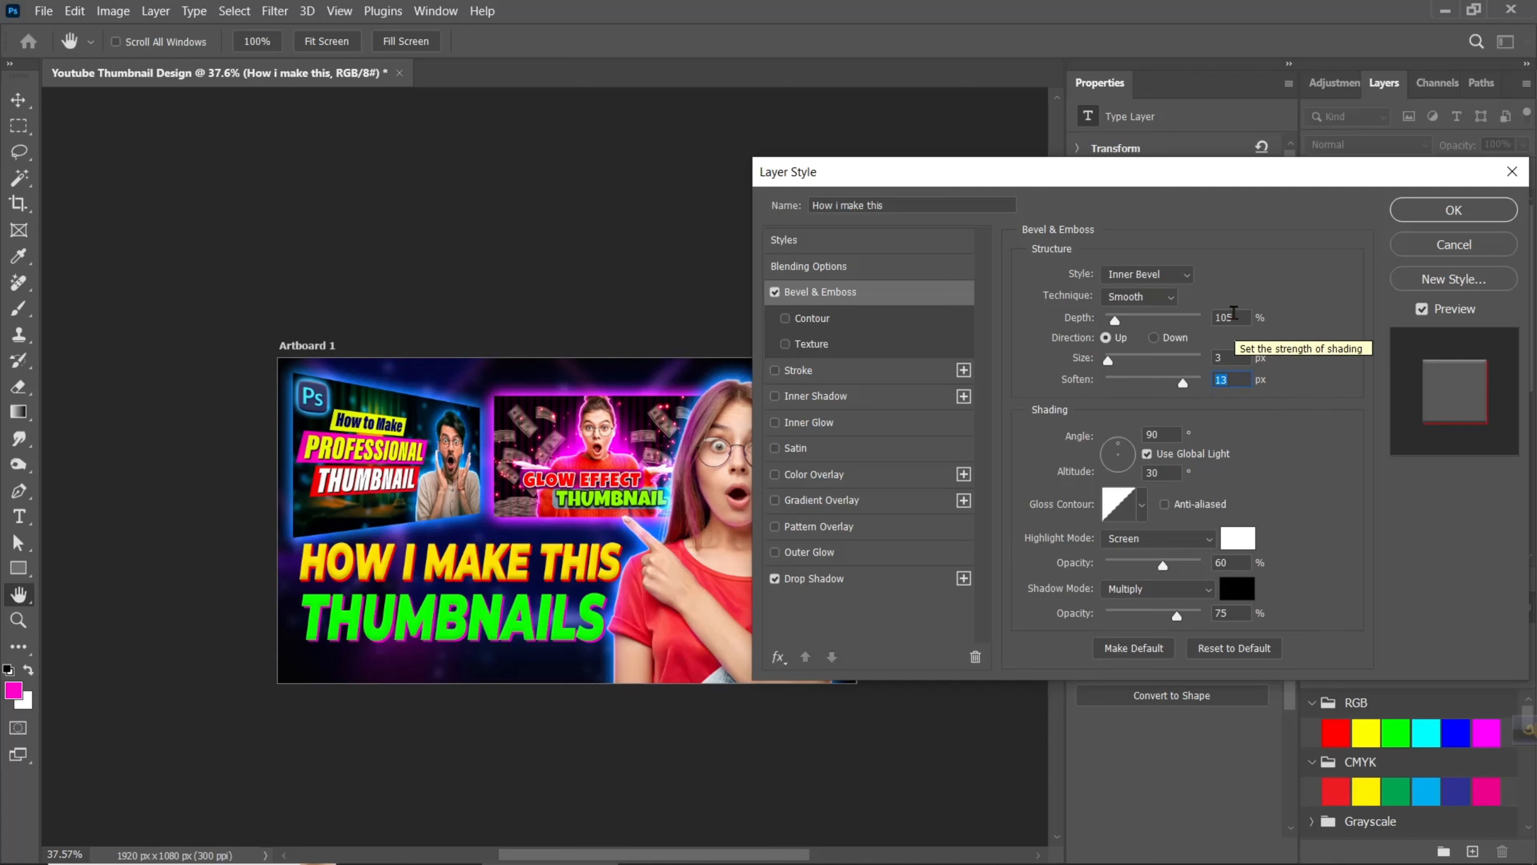
{"action": "left_click_drag", "start_coordinate": [1115, 320], "coordinate": [1107, 330]}
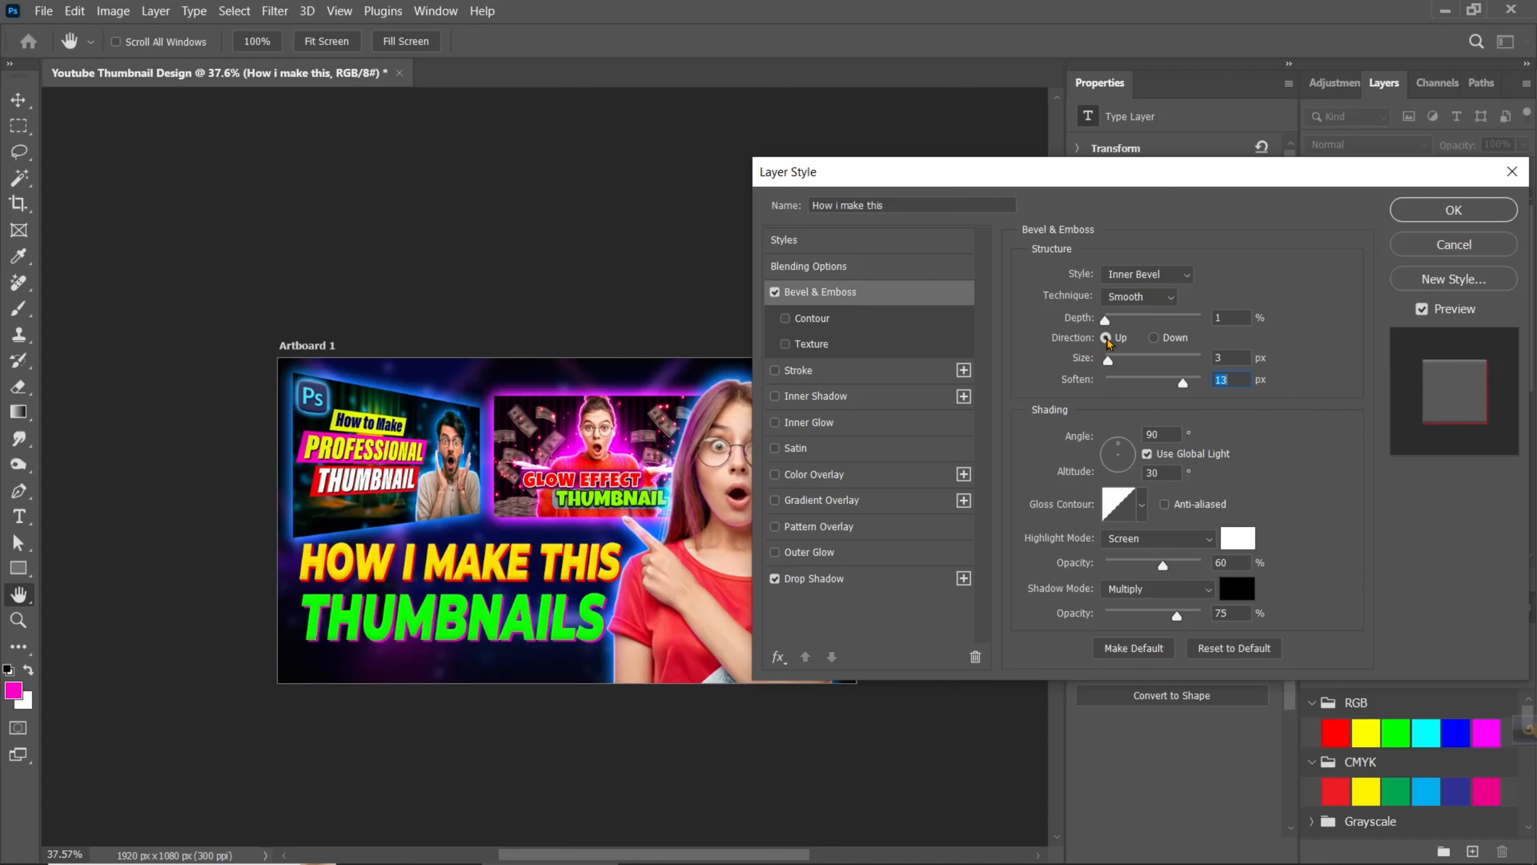
{"action": "left_click_drag", "start_coordinate": [1107, 338], "coordinate": [1107, 338]}
{"action": "left_click", "coordinate": [1435, 212]}
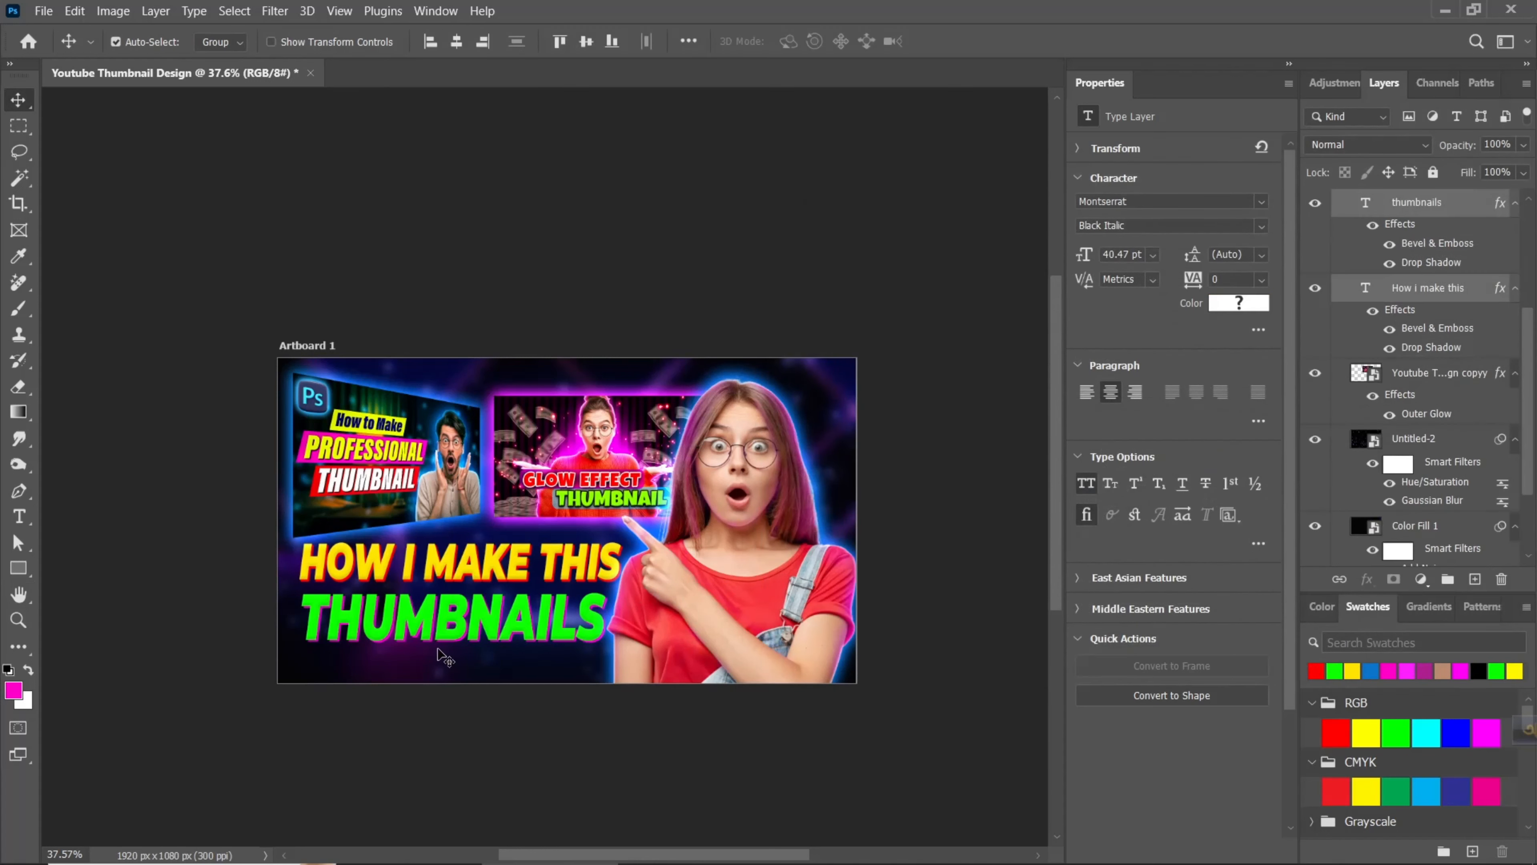
- Draw a rectangle about 1103 x 225 px over the word THUMBNAILS and move its layer directly beneath the "thumbnails" text layer
{"action": "left_click", "coordinate": [140, 556]}
{"action": "left_click", "coordinate": [19, 570]}
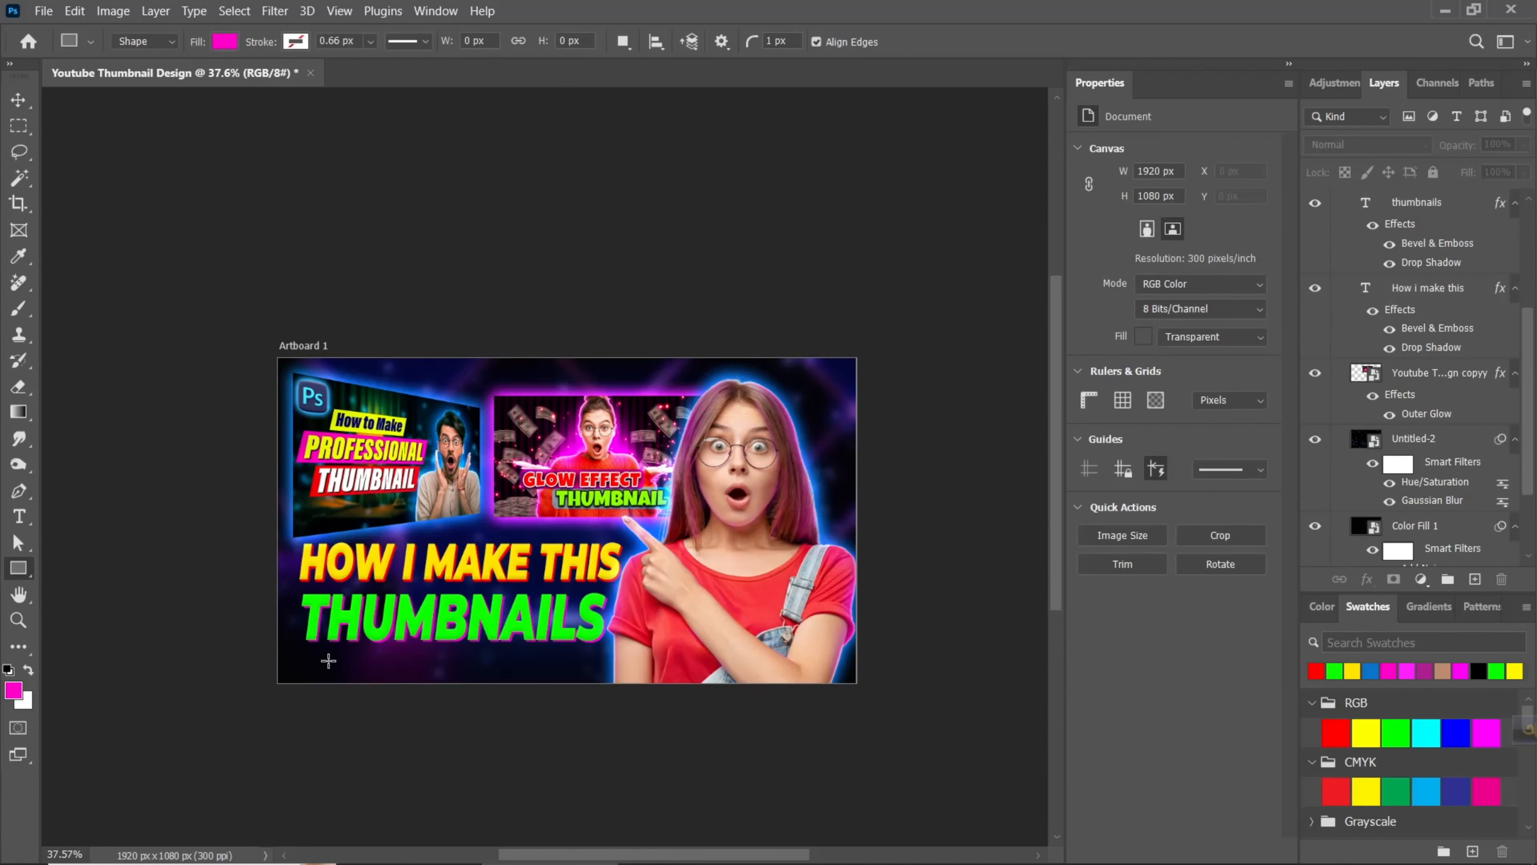
{"action": "left_click_drag", "start_coordinate": [295, 589], "coordinate": [627, 655]}
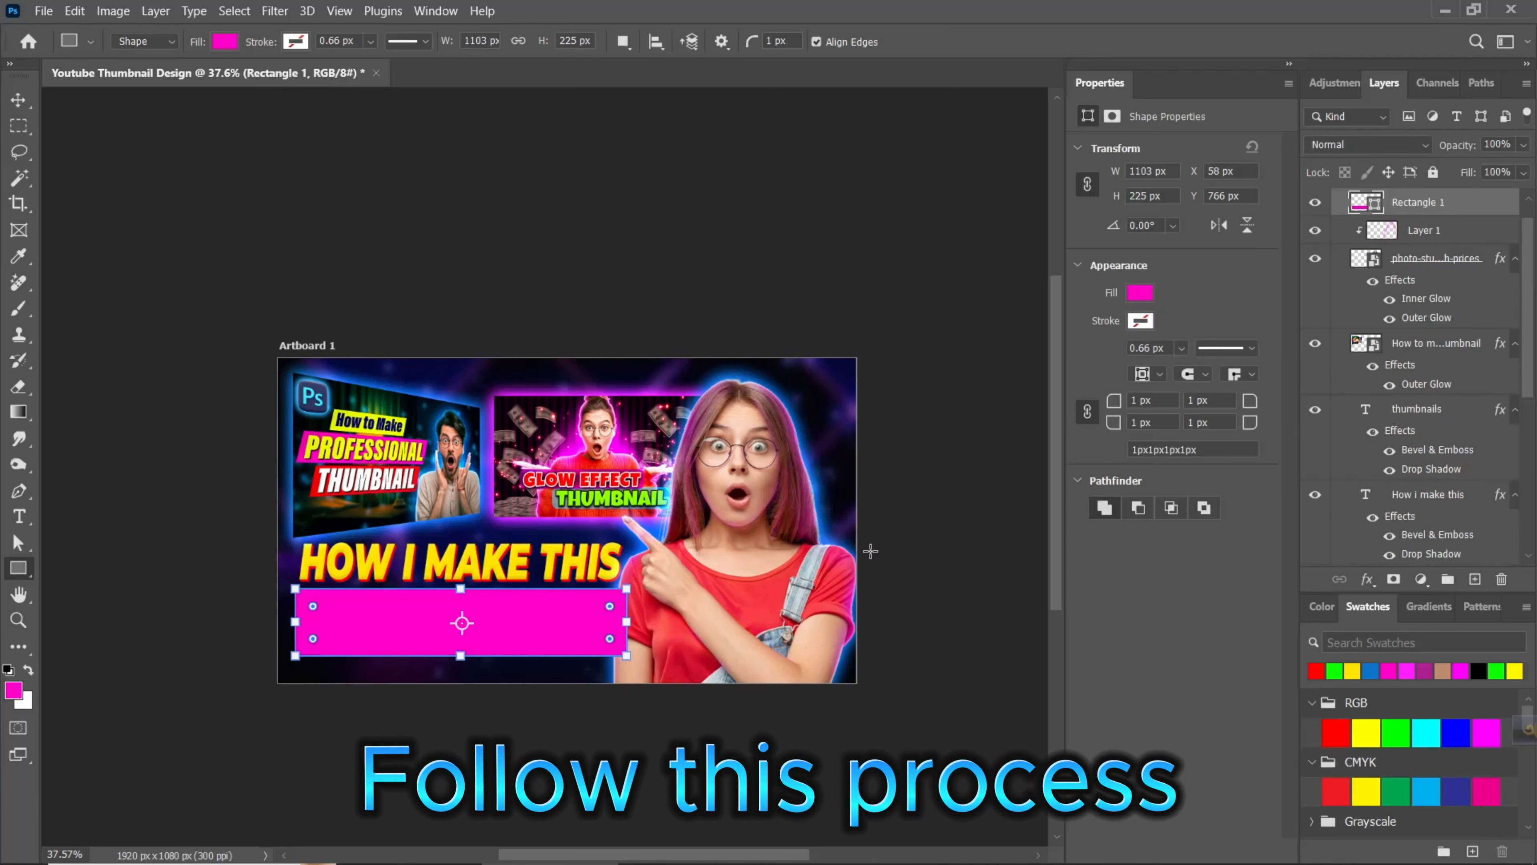
{"action": "left_click_drag", "start_coordinate": [1481, 218], "coordinate": [1436, 485]}
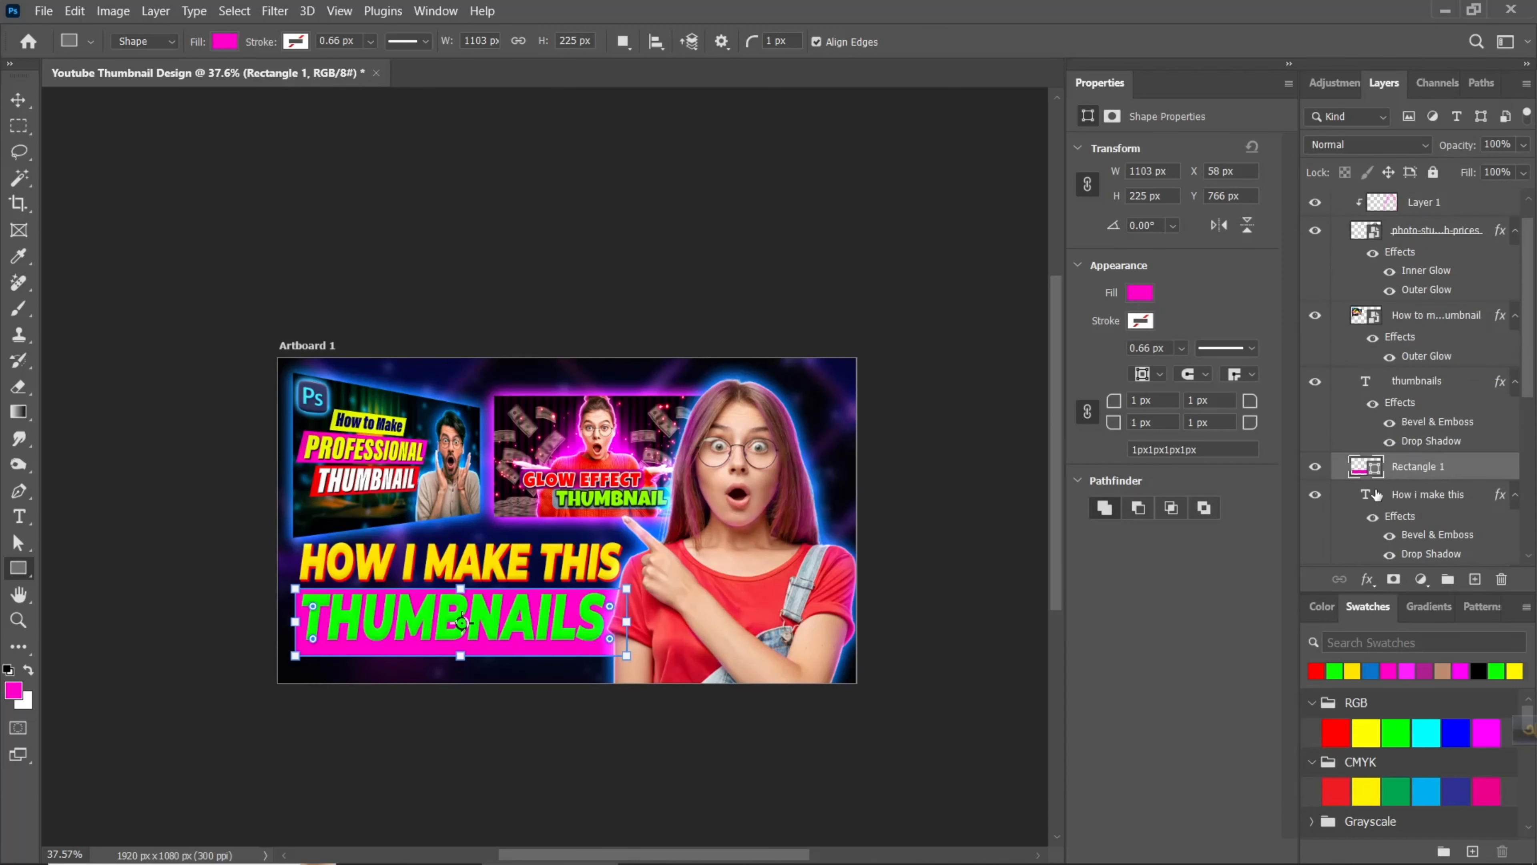
- Recolor the rectangle behind THUMBNAILS to a dark navy blue based on a color sampled from the artwork's background
{"action": "double_click", "coordinate": [1364, 476]}
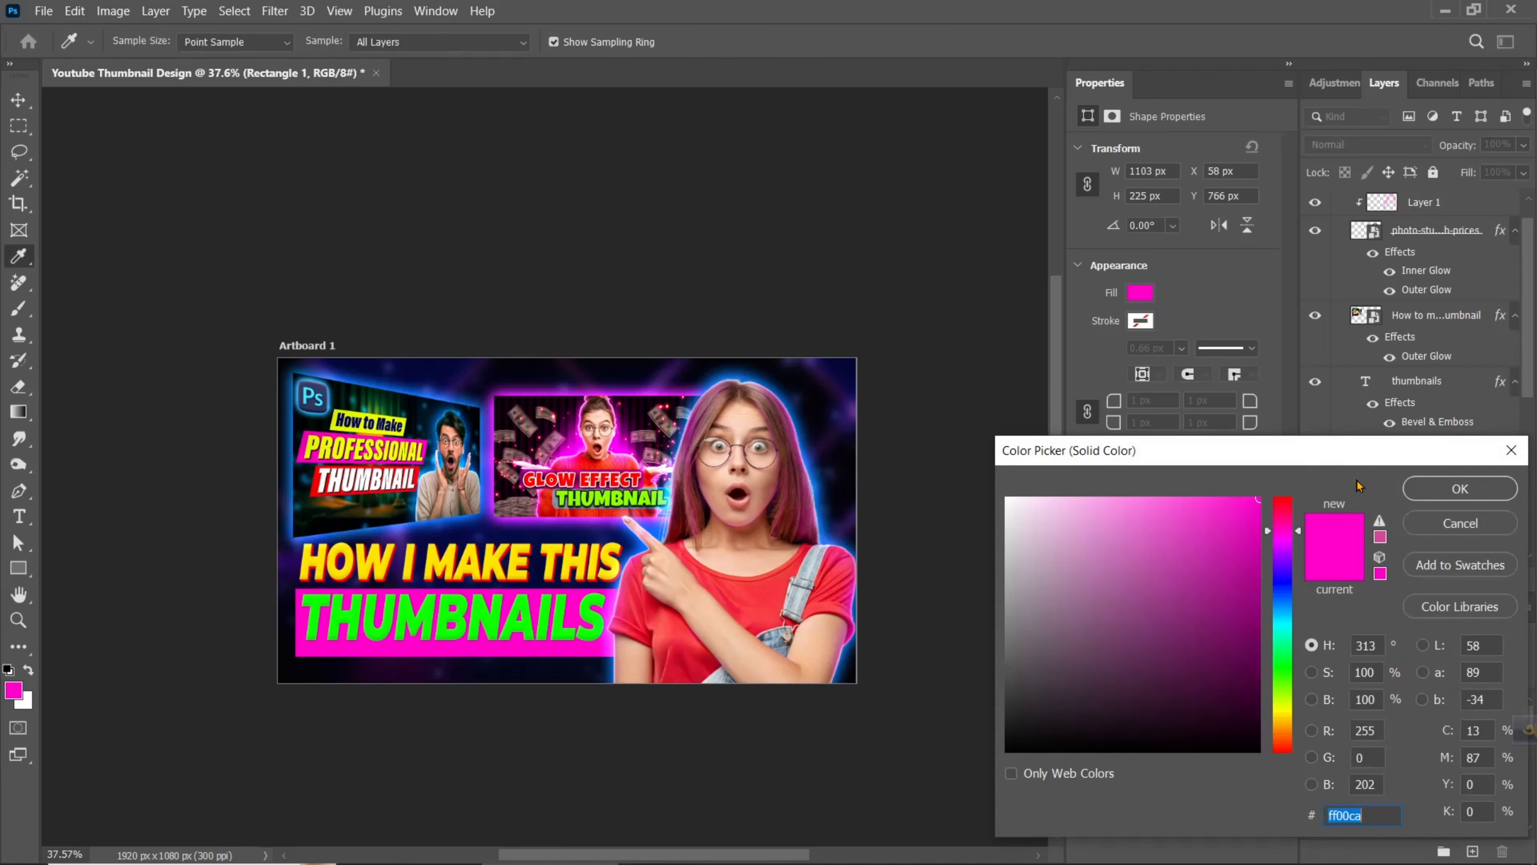
{"action": "left_click", "coordinate": [556, 533]}
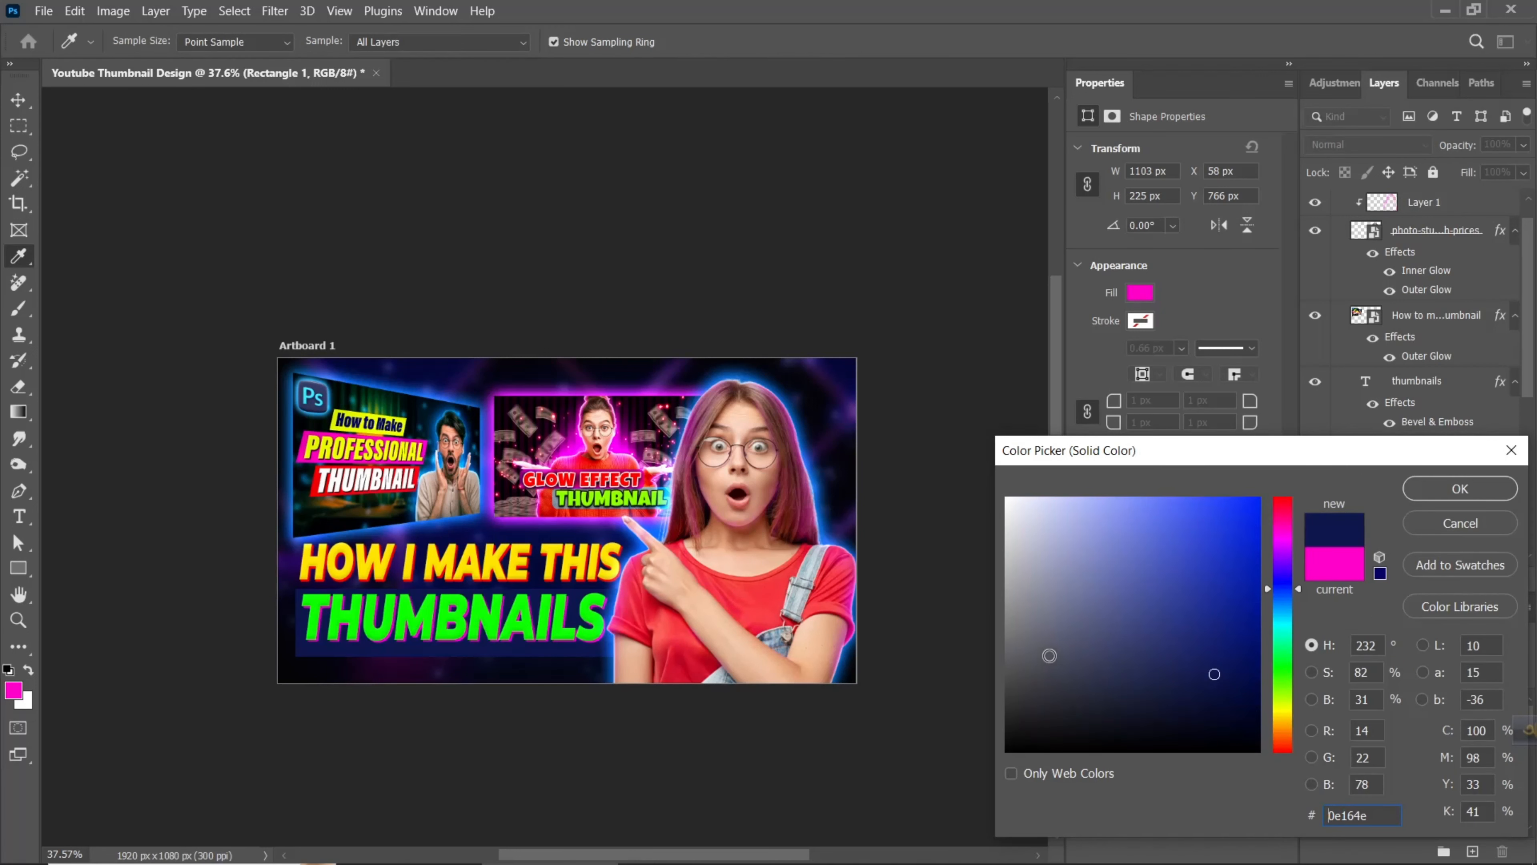
{"action": "left_click", "coordinate": [1251, 624]}
{"action": "mouse_move", "coordinate": [1252, 624]}
{"action": "left_mouse_down"}
{"action": "mouse_move", "coordinate": [1251, 661]}
{"action": "mouse_move", "coordinate": [1212, 656]}
{"action": "mouse_move", "coordinate": [1225, 668]}
{"action": "left_mouse_up"}
{"action": "left_click", "coordinate": [1441, 495]}
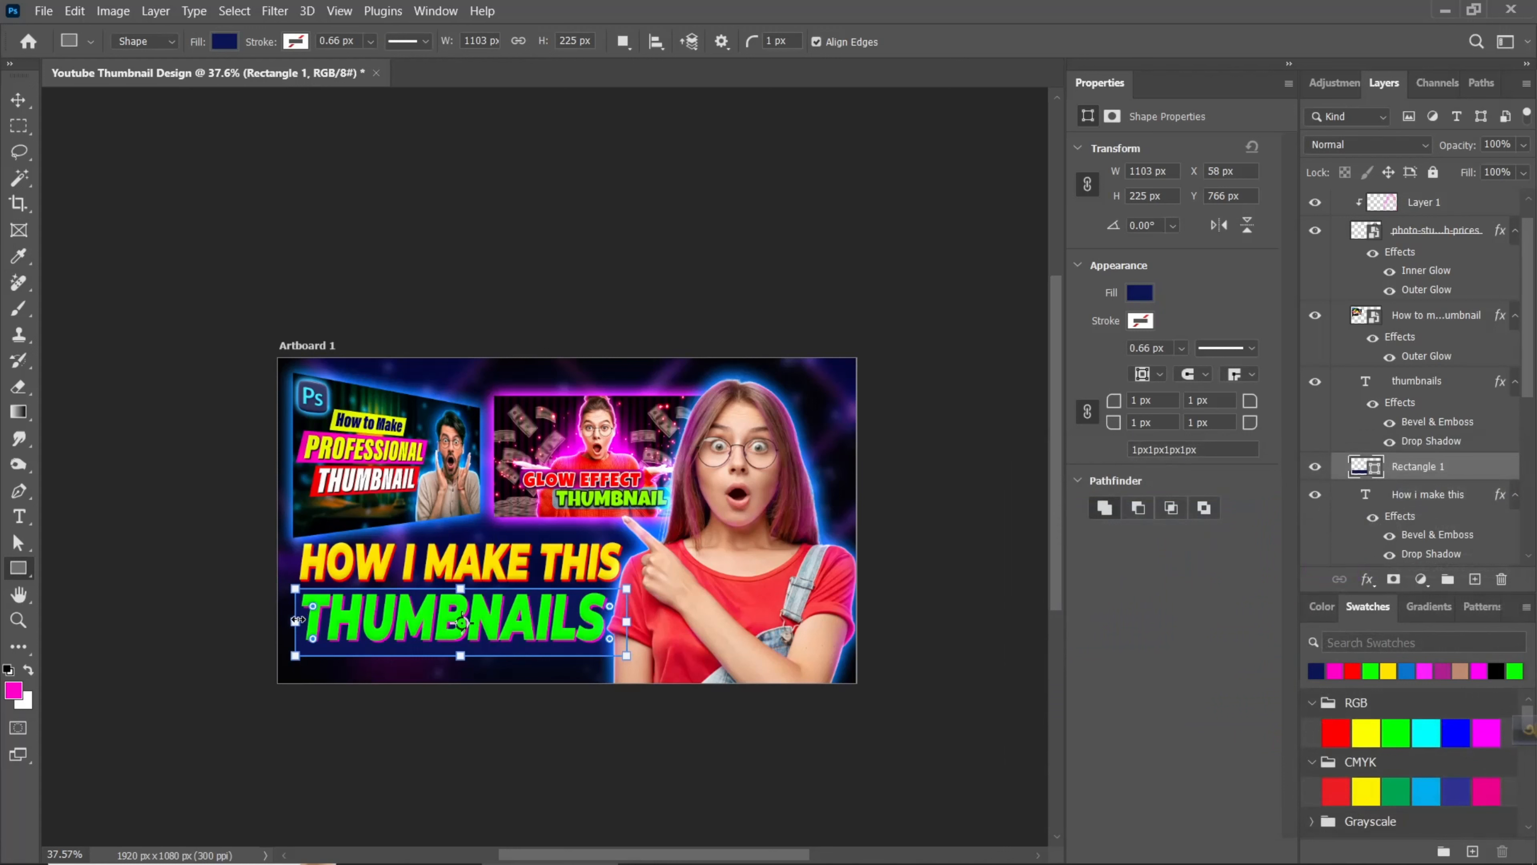
- Reshape the navy rectangle to fit more closely behind the word THUMBNAILS and nudge it slightly to the right
{"action": "left_click", "coordinate": [18, 100]}
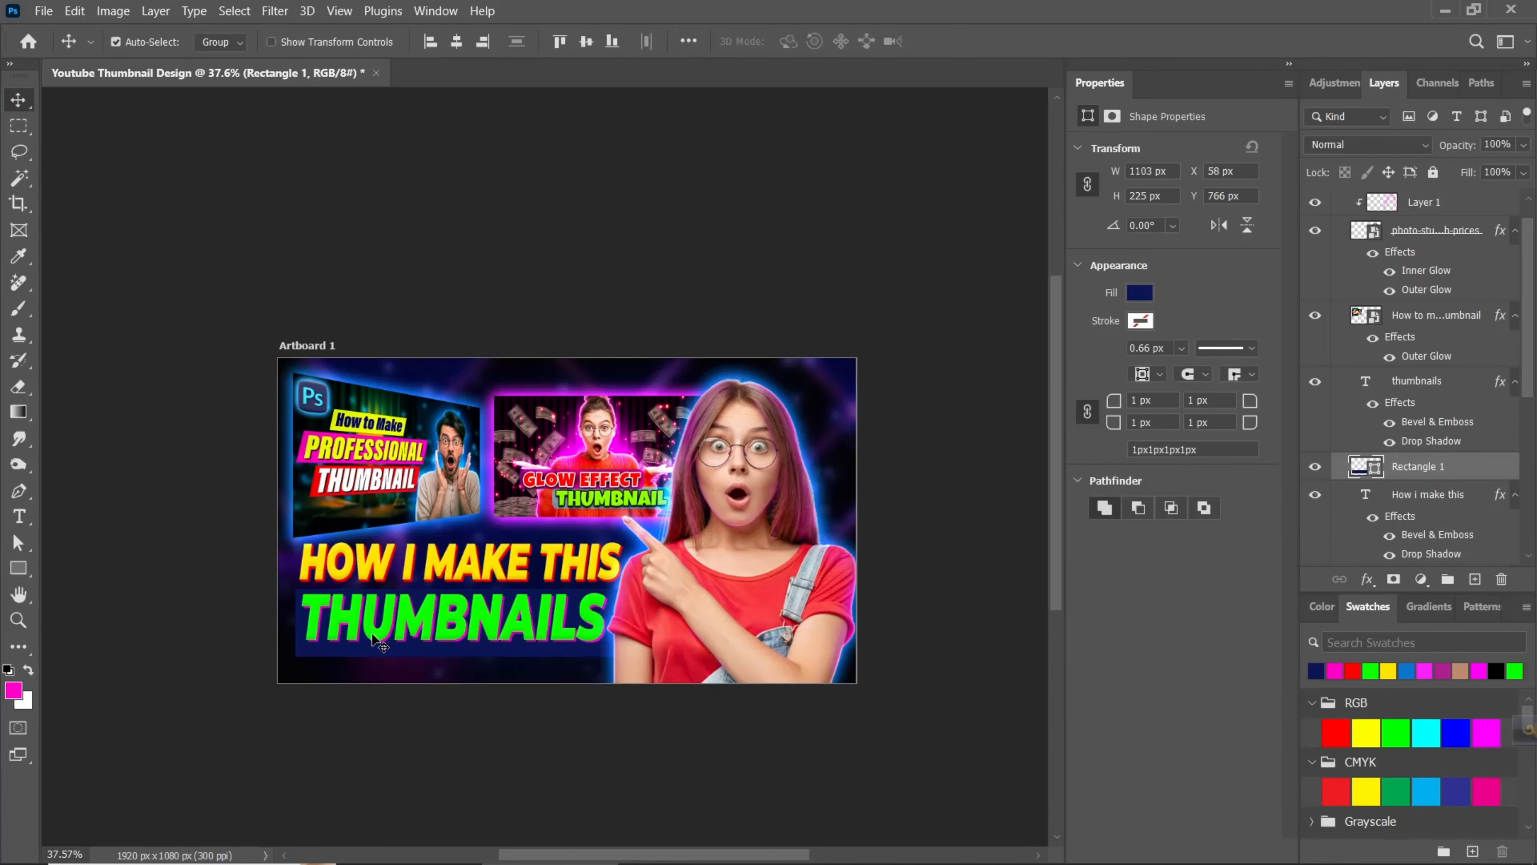
{"action": "key", "text": "ctrl+t"}
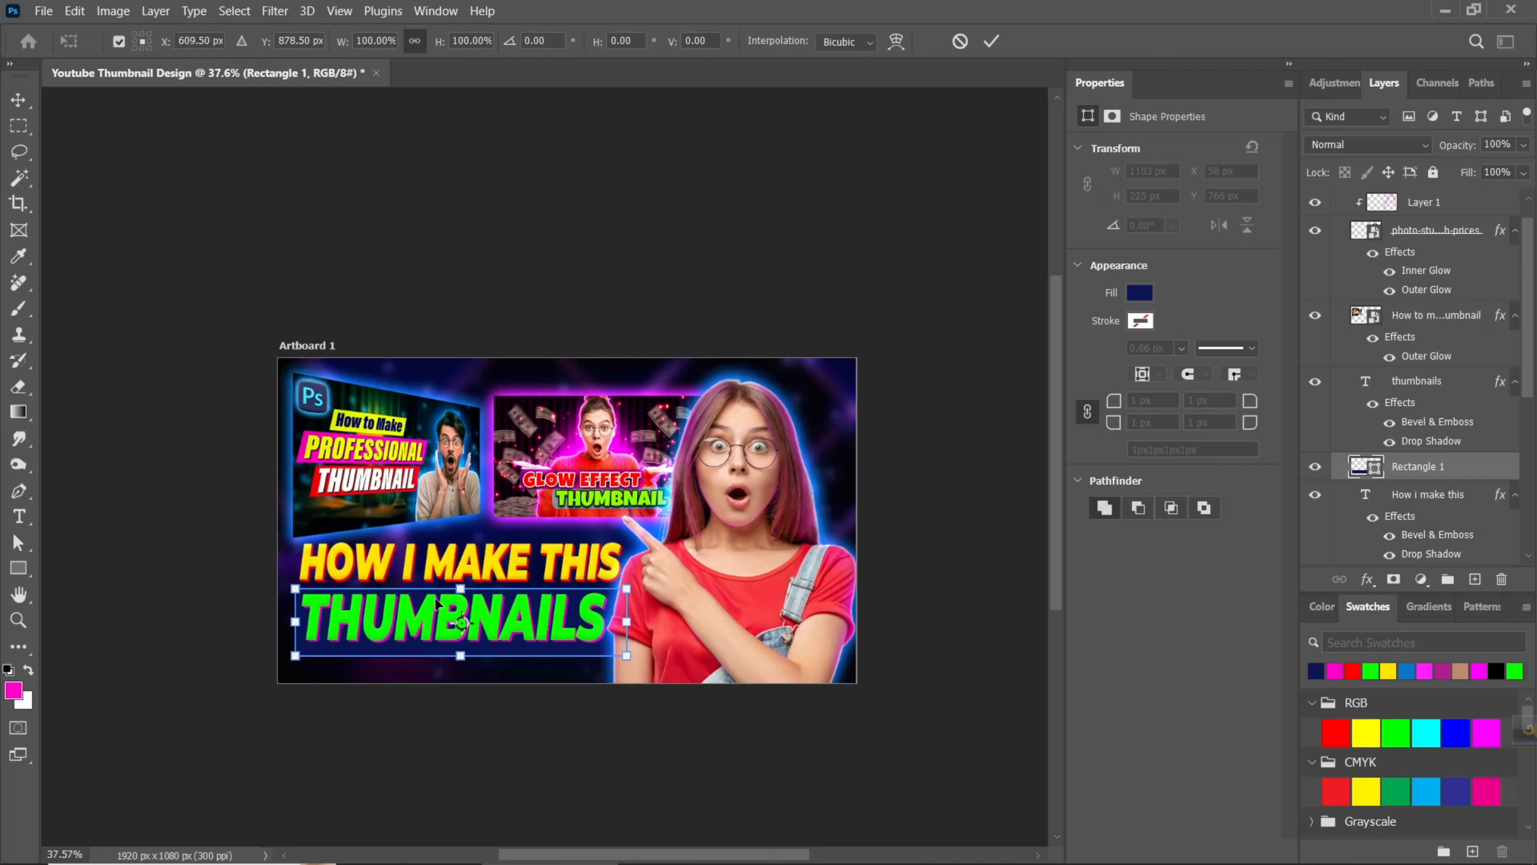
{"action": "left_click_drag", "start_coordinate": [460, 595], "coordinate": [457, 650]}
{"action": "key", "text": "Return"}
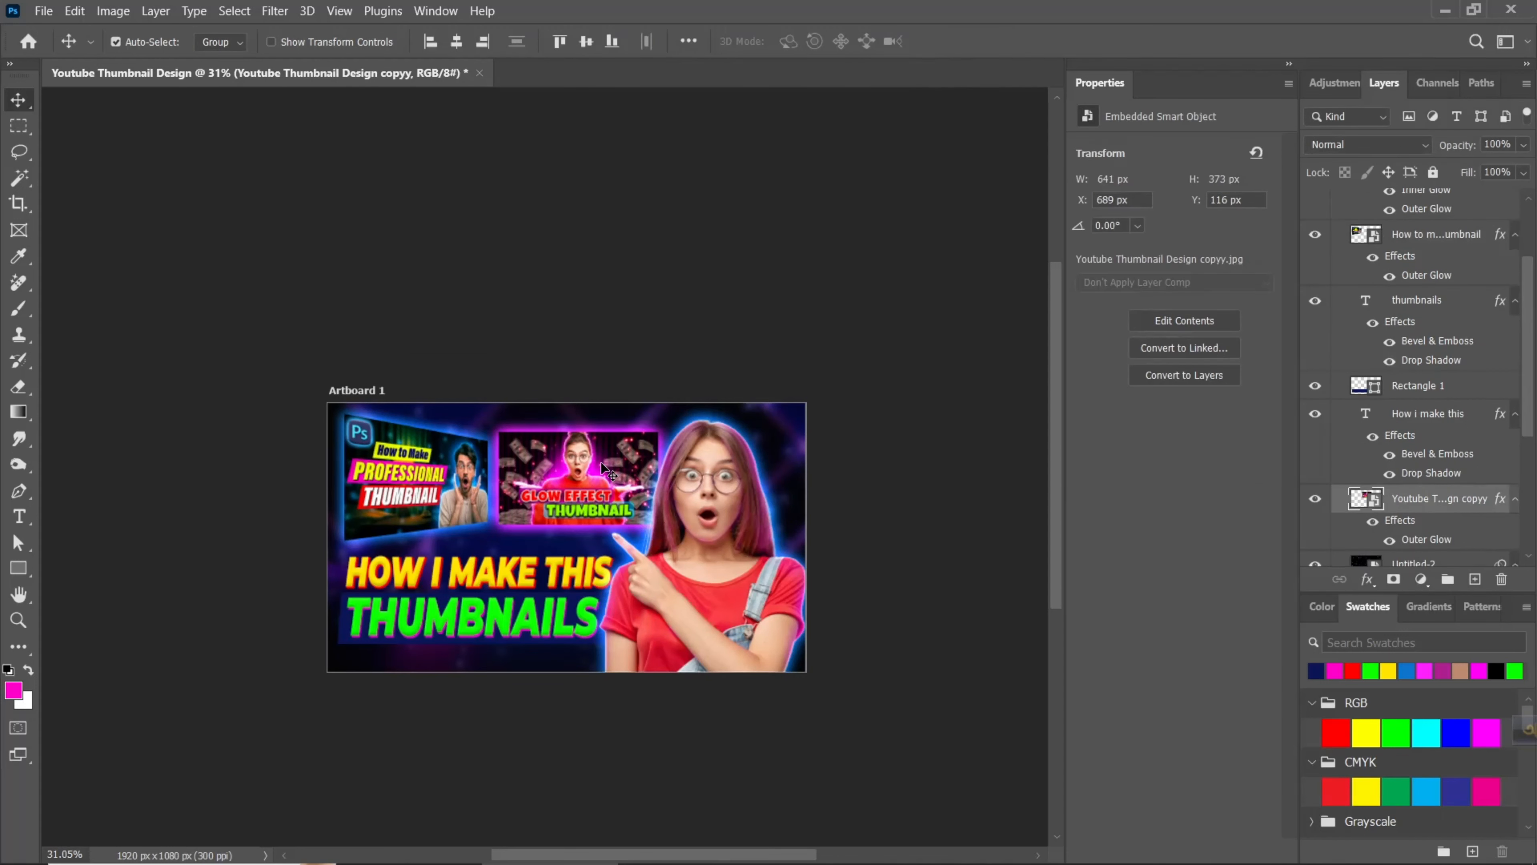
{"action": "key", "text": "Right"}
{"action": "key", "text": "Right"}
{"action": "key", "text": "Right"}
{"action": "key", "text": "Right"}
{"action": "key", "text": "Right"}
{"action": "key", "text": "Right"}
{"action": "key", "text": "Right"}
{"action": "key", "text": "Right"}
{"action": "key", "text": "Right"}
{"action": "key", "text": "Right"}
{"action": "key", "text": "Right"}
{"action": "key", "text": "Right"}
{"action": "key", "text": "Right"}
{"action": "key", "text": "Right"}
{"action": "key", "text": "Right"}
{"action": "key", "text": "Right"}
{"action": "key", "text": "Right"}
{"action": "key", "text": "Right"}
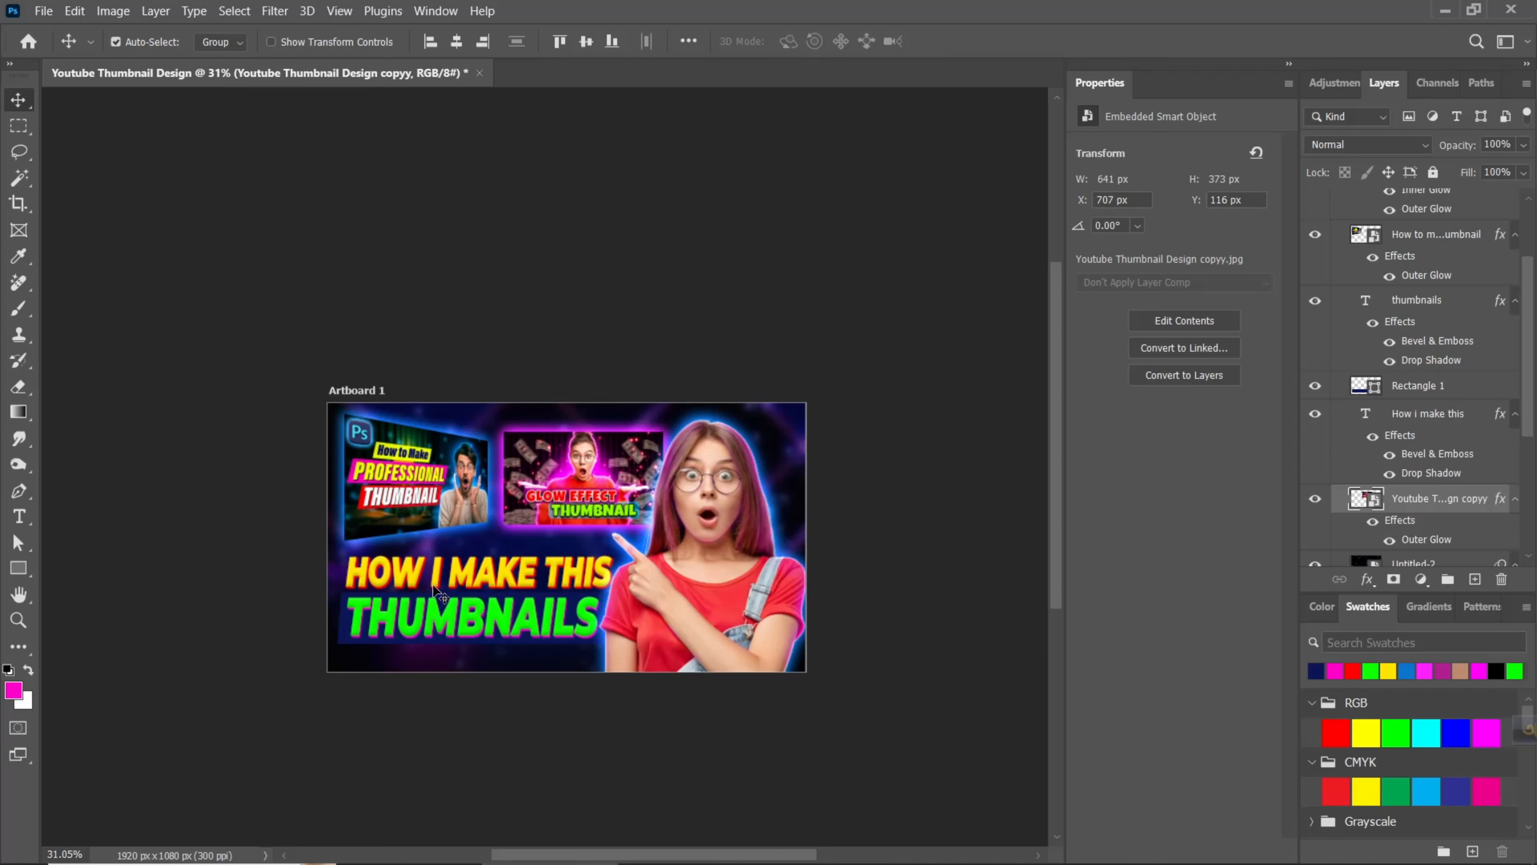
- Stamp all visible artwork into a new layer above Layer 1 at the top of Artboard 1
{"action": "scroll", "coordinate": [1477, 363], "scroll_direction": "up", "scroll_amount": 3}
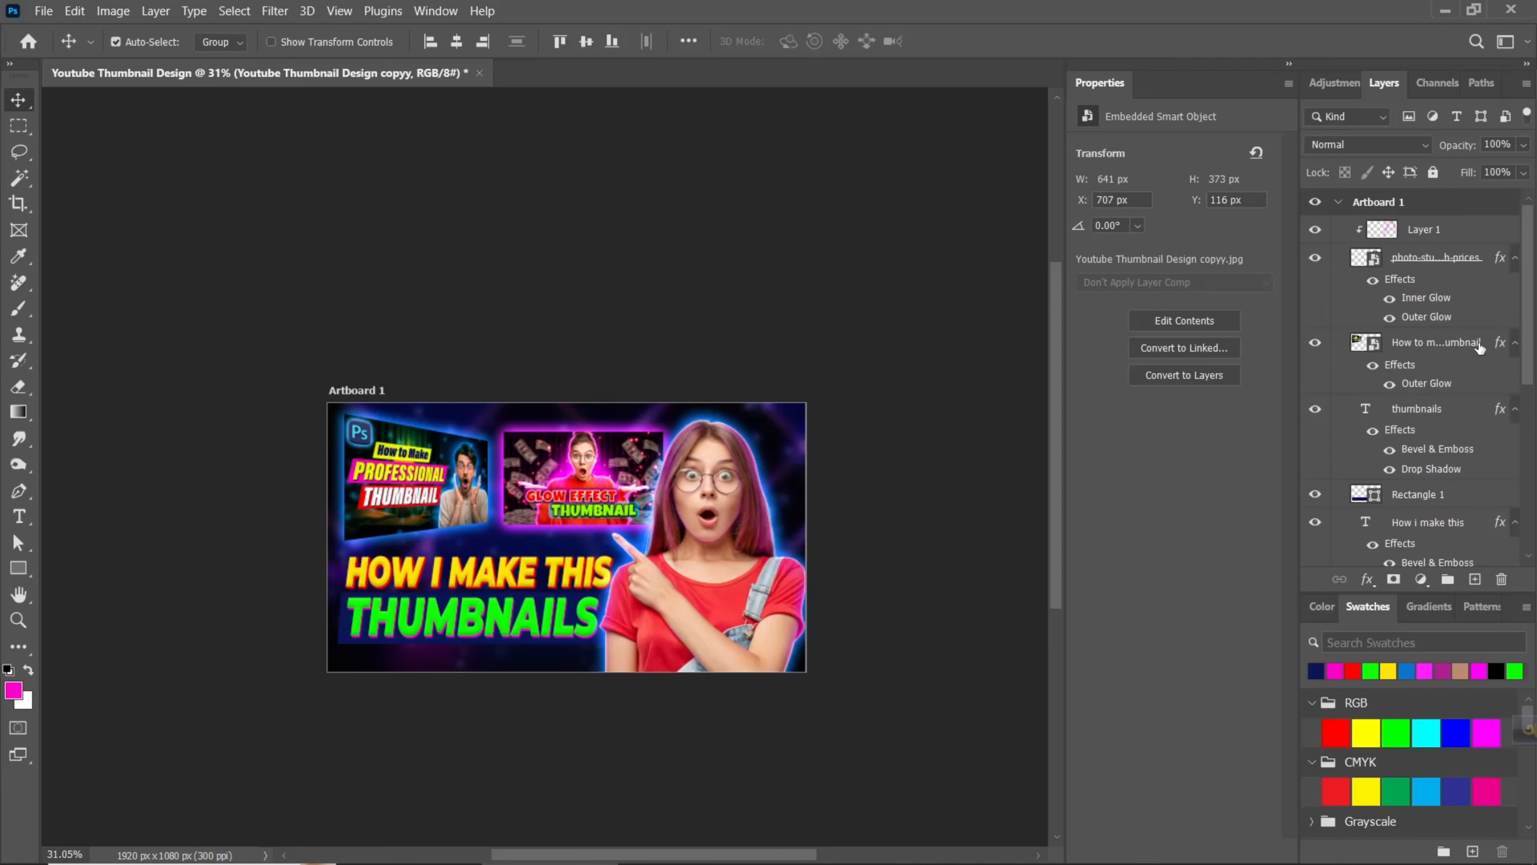
{"action": "left_click", "coordinate": [1440, 241]}
{"action": "key", "text": "ctrl+alt+shift+e"}
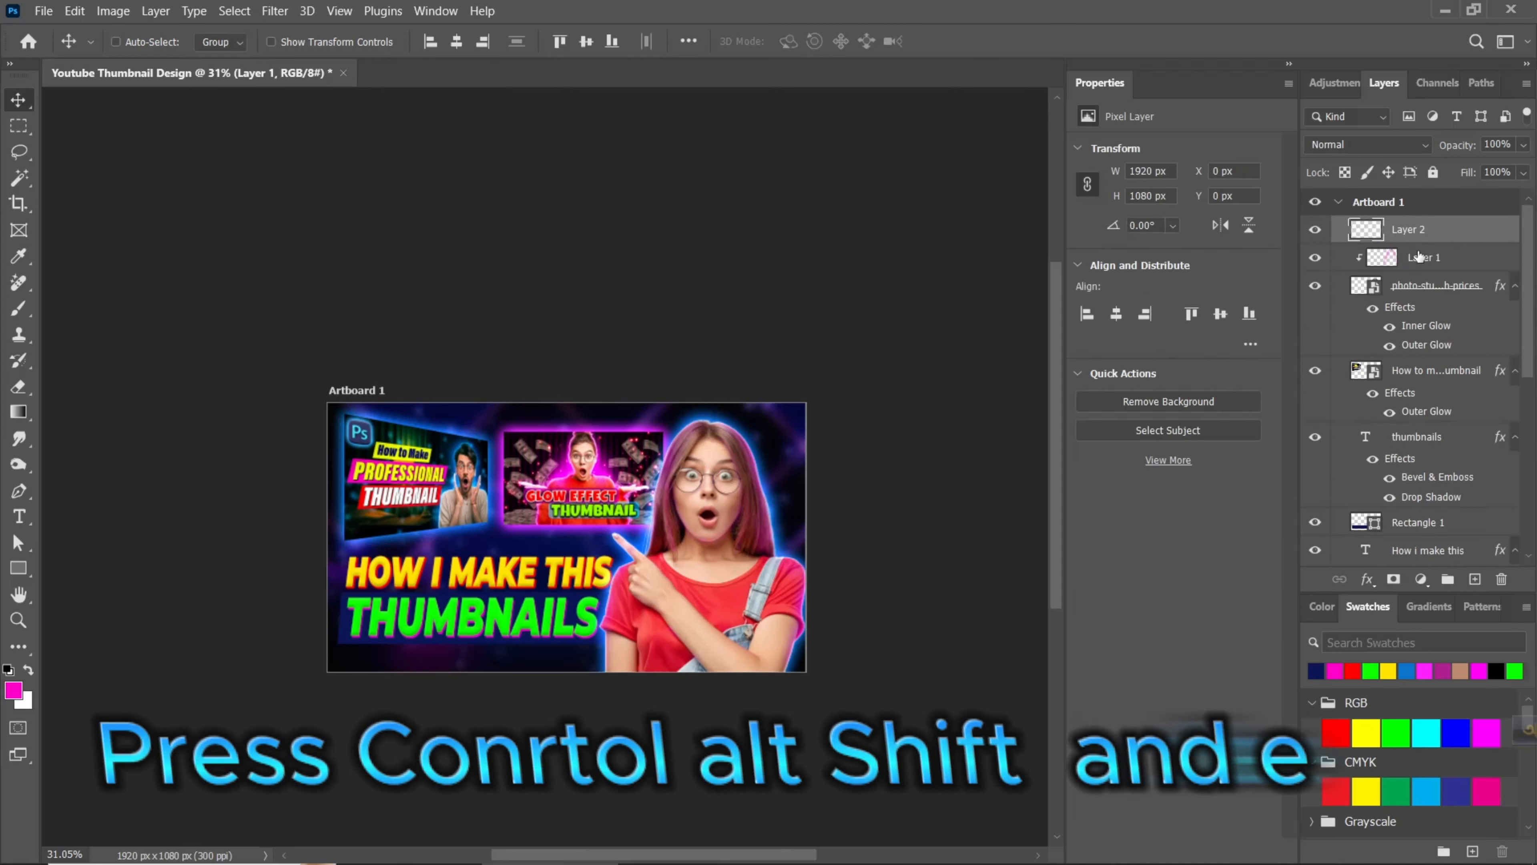
- Convert the stamped Layer 2 to a smart object and open the Camera Raw Filter for it
{"action": "right_click", "coordinate": [1443, 237]}
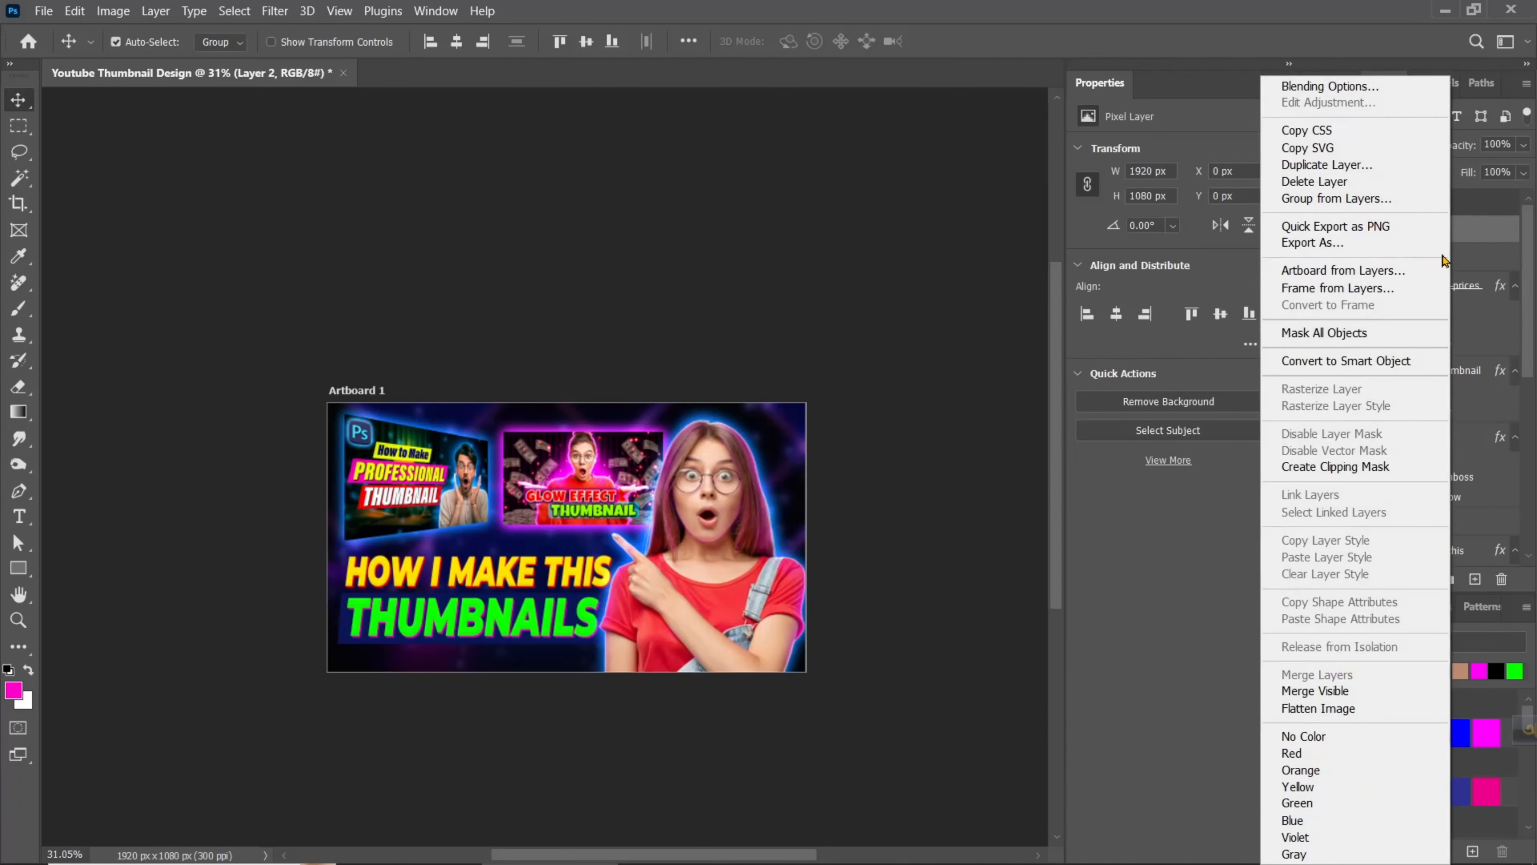
{"action": "left_click", "coordinate": [1337, 361]}
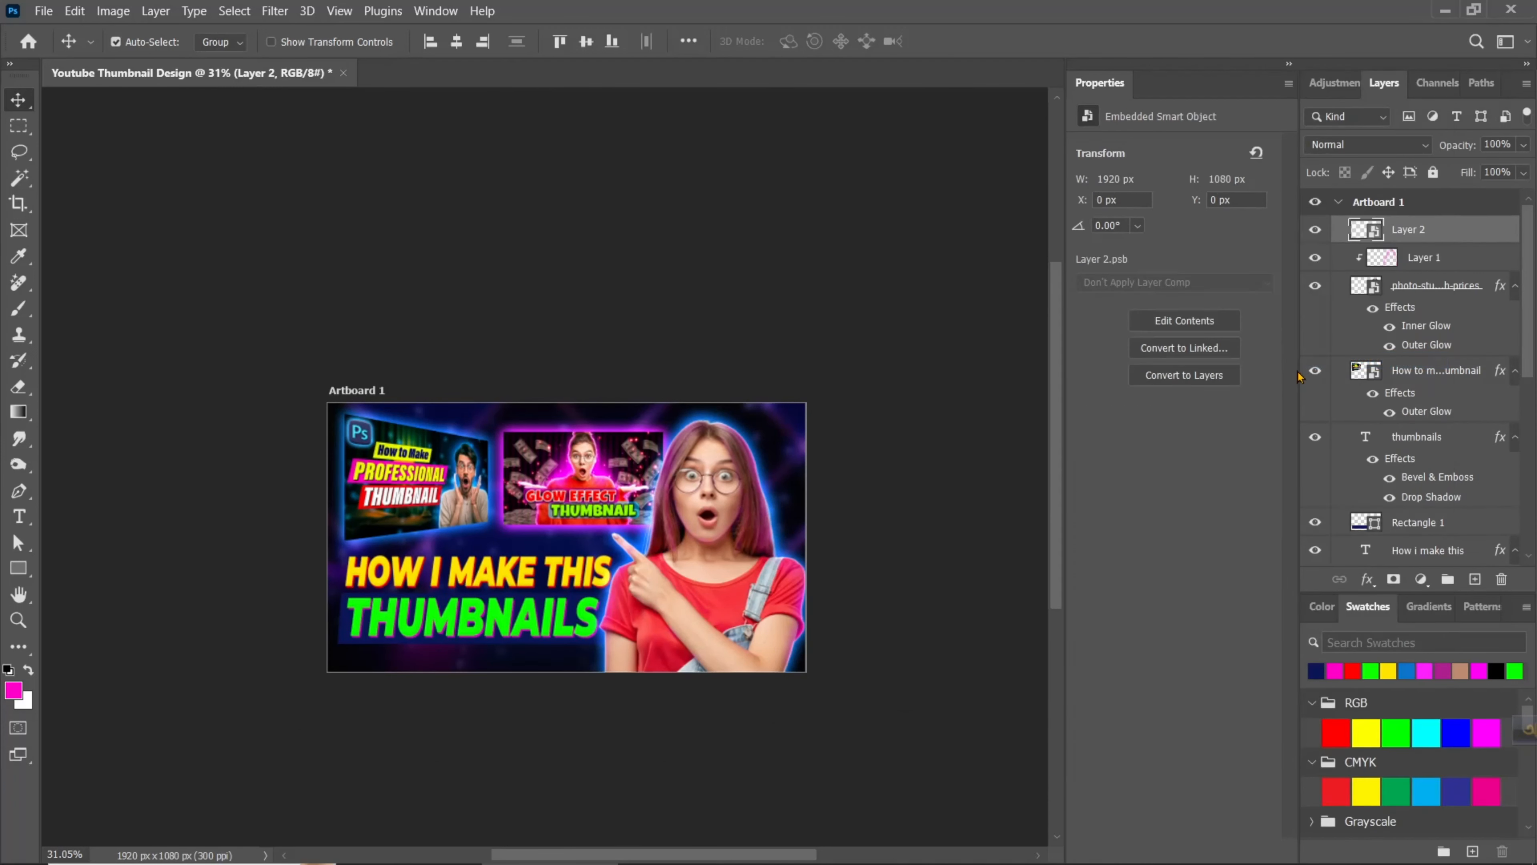
{"action": "left_click", "coordinate": [270, 8]}
{"action": "left_click", "coordinate": [307, 140]}
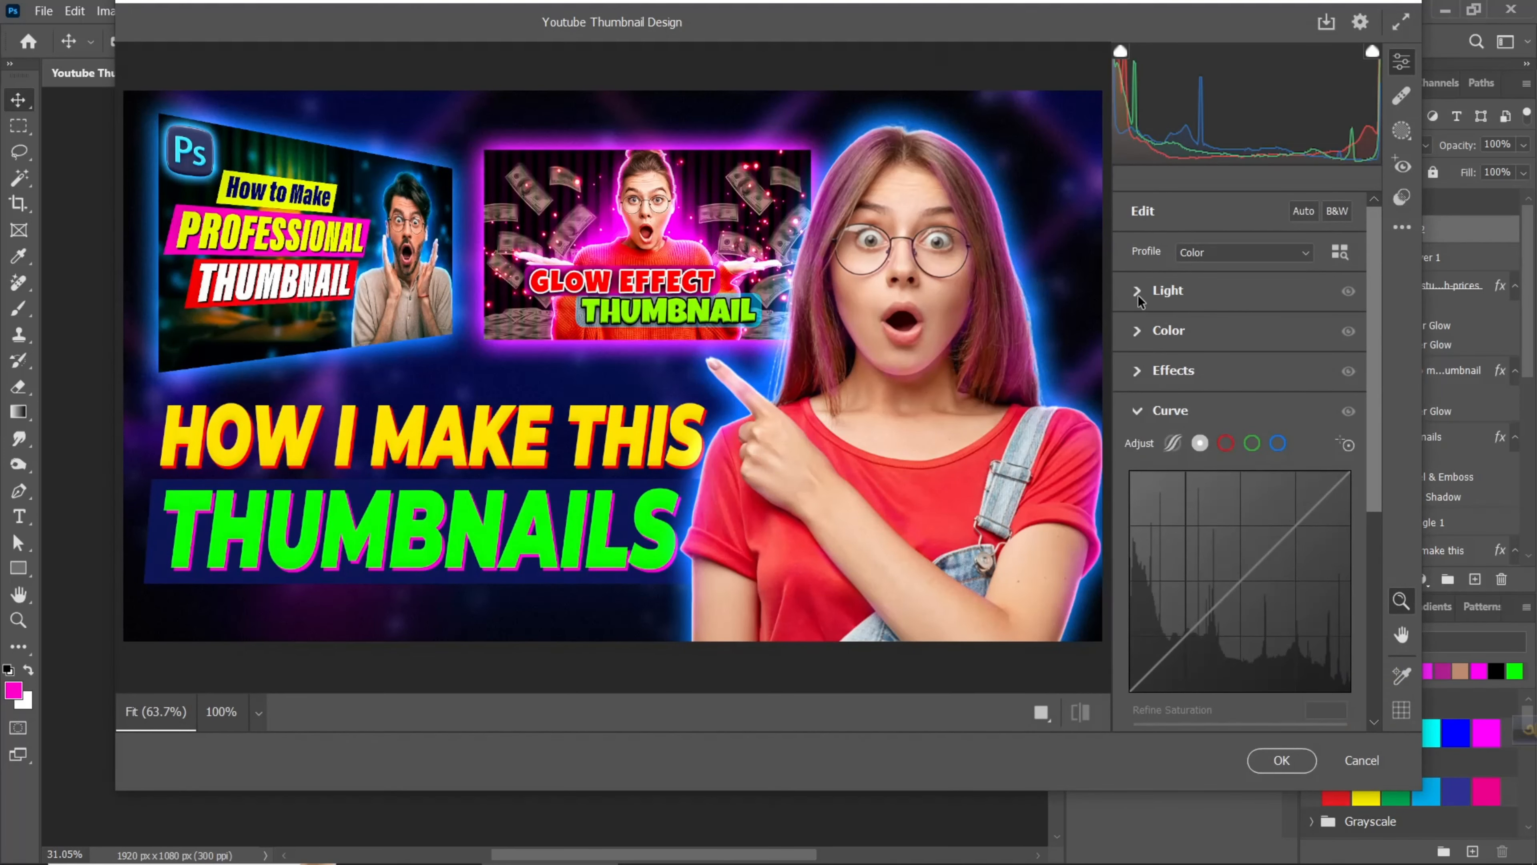
- Adjust the light settings: Exposure +0.10, Contrast +37, Highlights -36, Shadows -26, Whites +15 and Blacks -33
{"action": "left_click", "coordinate": [1137, 292]}
{"action": "left_click_drag", "start_coordinate": [1234, 336], "coordinate": [1203, 494]}
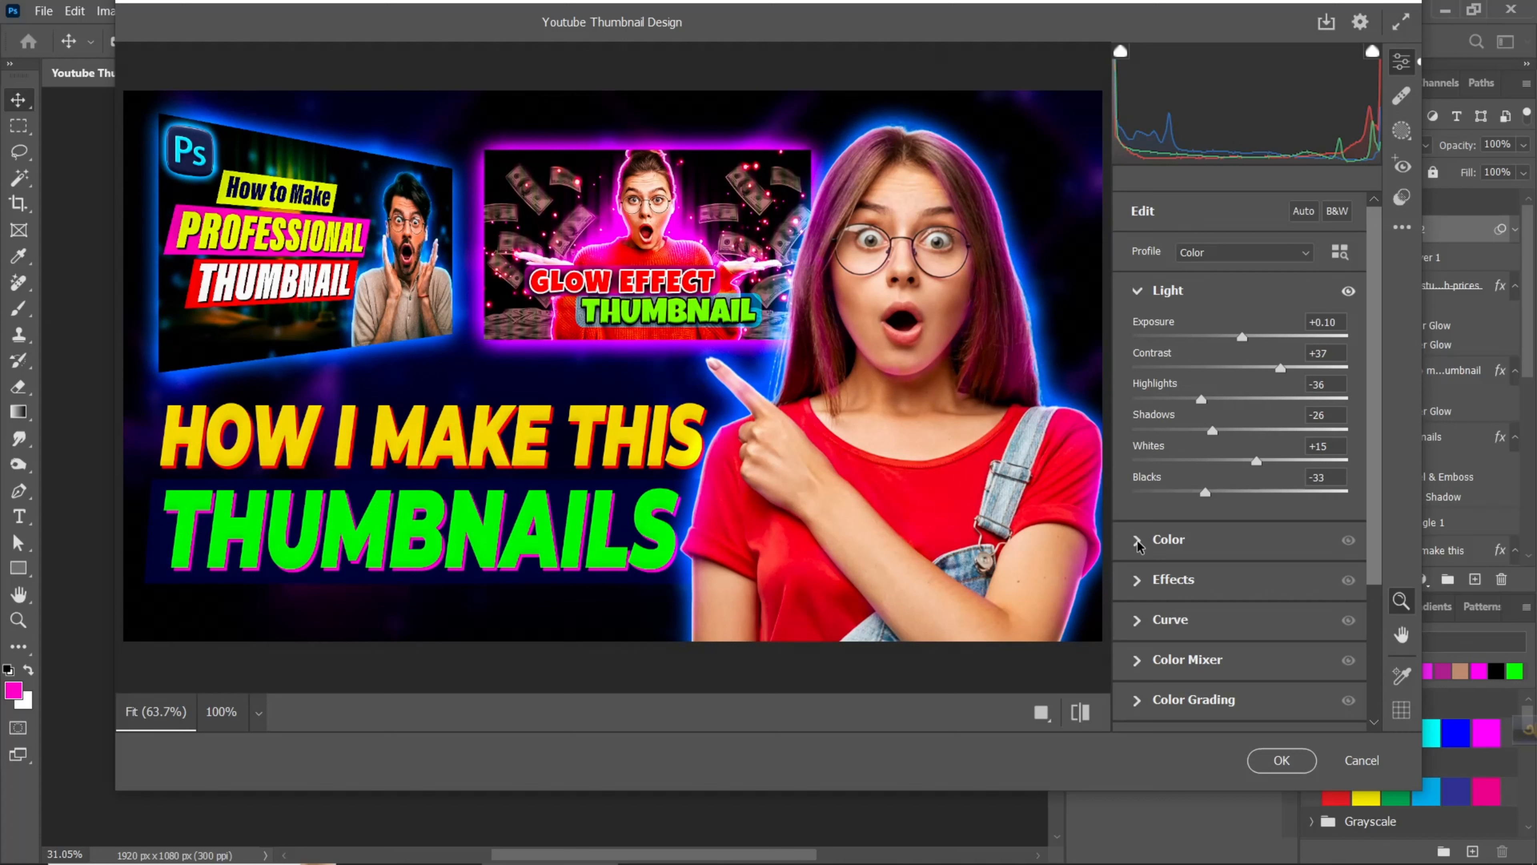
- Adjust the color settings: Temperature +7, Tint +4, Vibrance +18 and Saturation +12
{"action": "left_click", "coordinate": [1185, 538]}
{"action": "left_click_drag", "start_coordinate": [1240, 411], "coordinate": [1260, 478]}
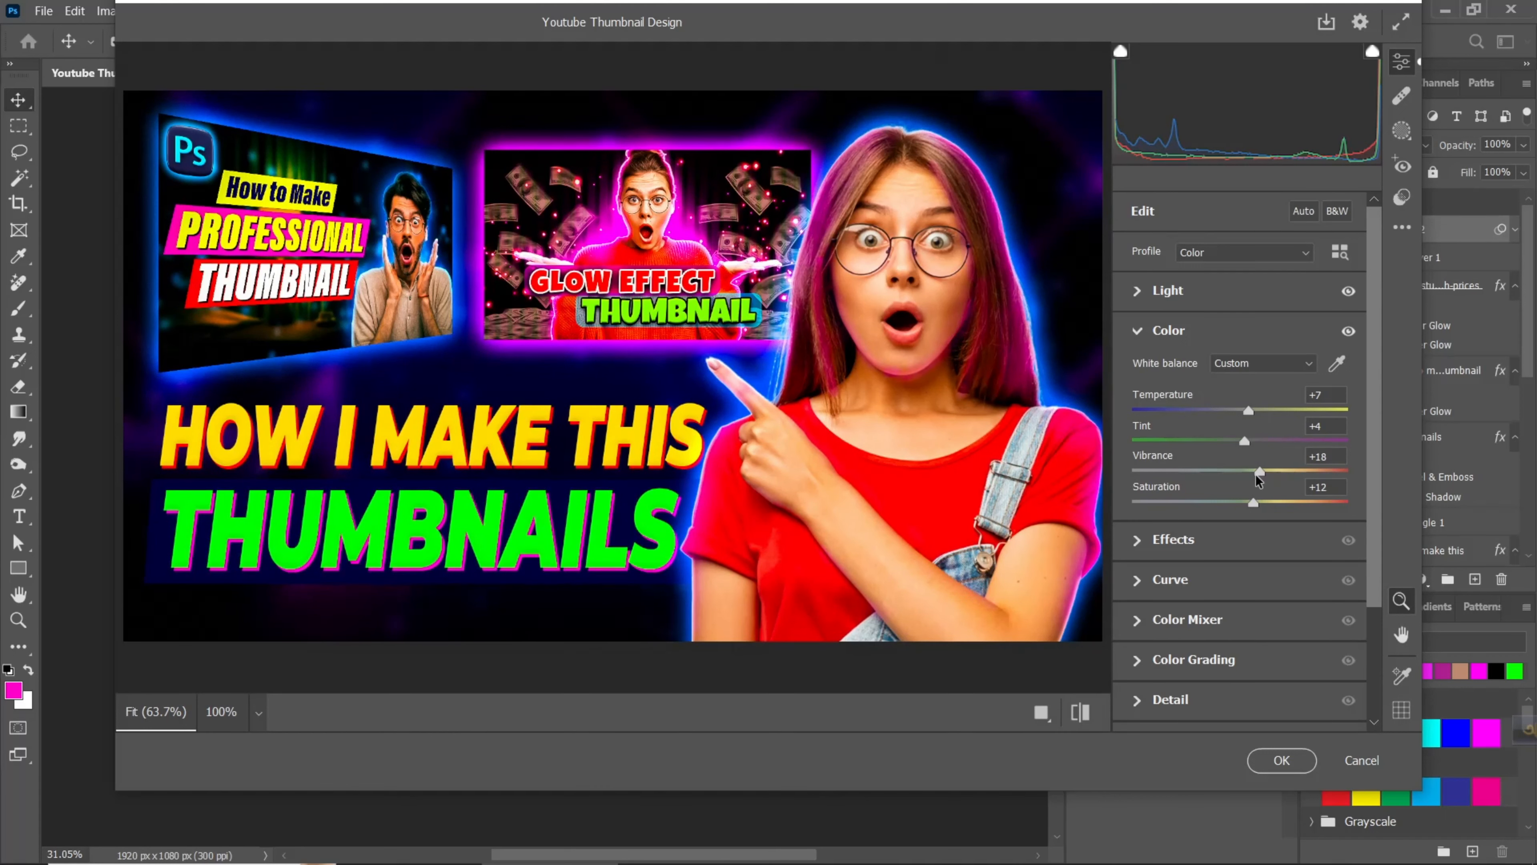
- Set the effects to Texture +12, Clarity +14, Dehaze +3, Vignette -25 and Grain 17
{"action": "scroll", "coordinate": [1255, 474], "scroll_direction": "down", "scroll_amount": 3}
{"action": "left_click", "coordinate": [1140, 398]}
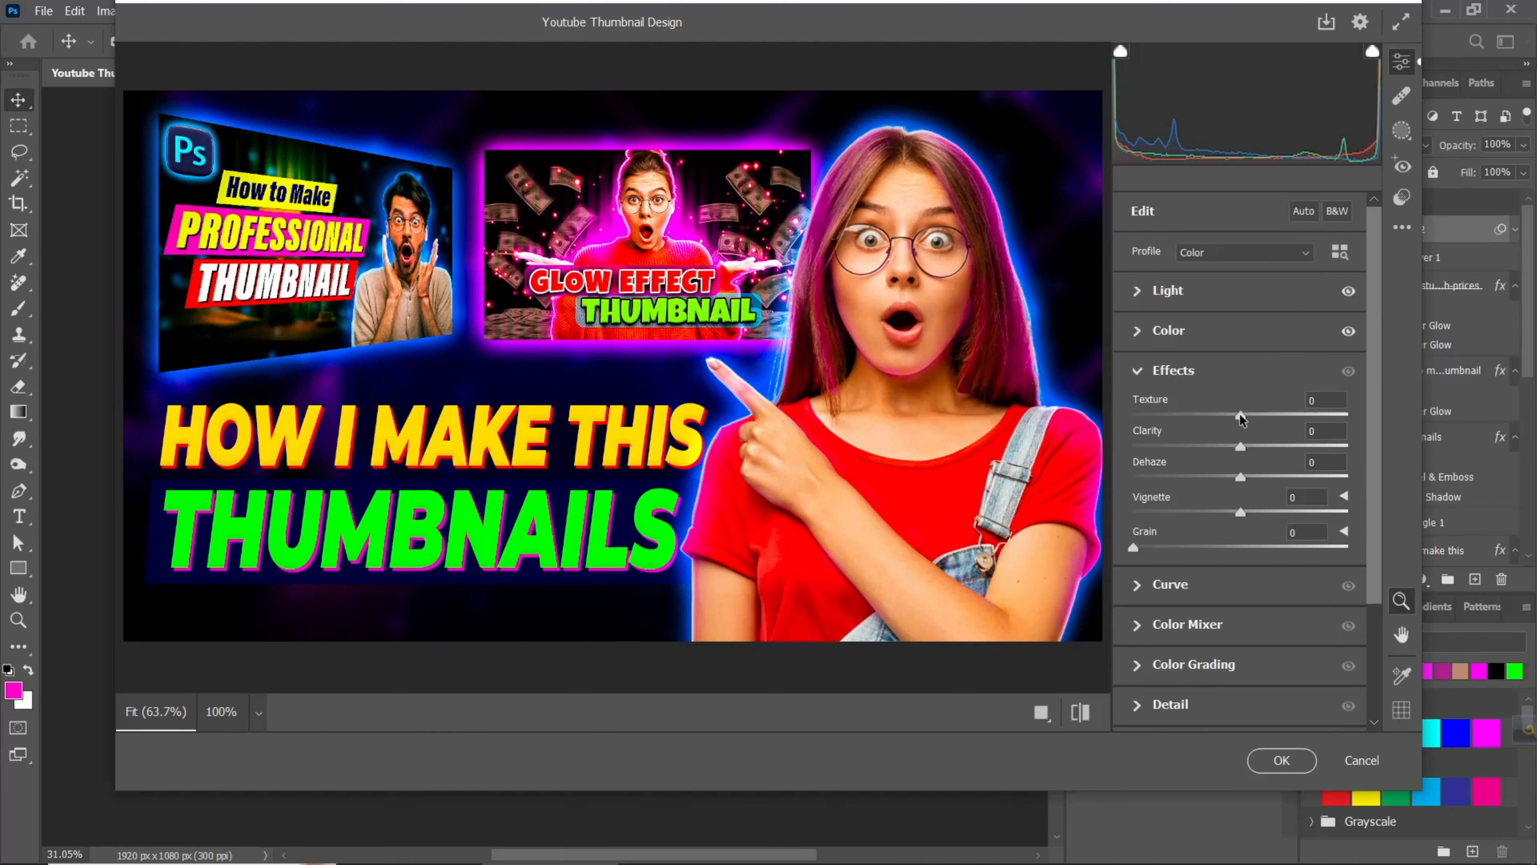
{"action": "left_click_drag", "start_coordinate": [1240, 413], "coordinate": [1212, 517]}
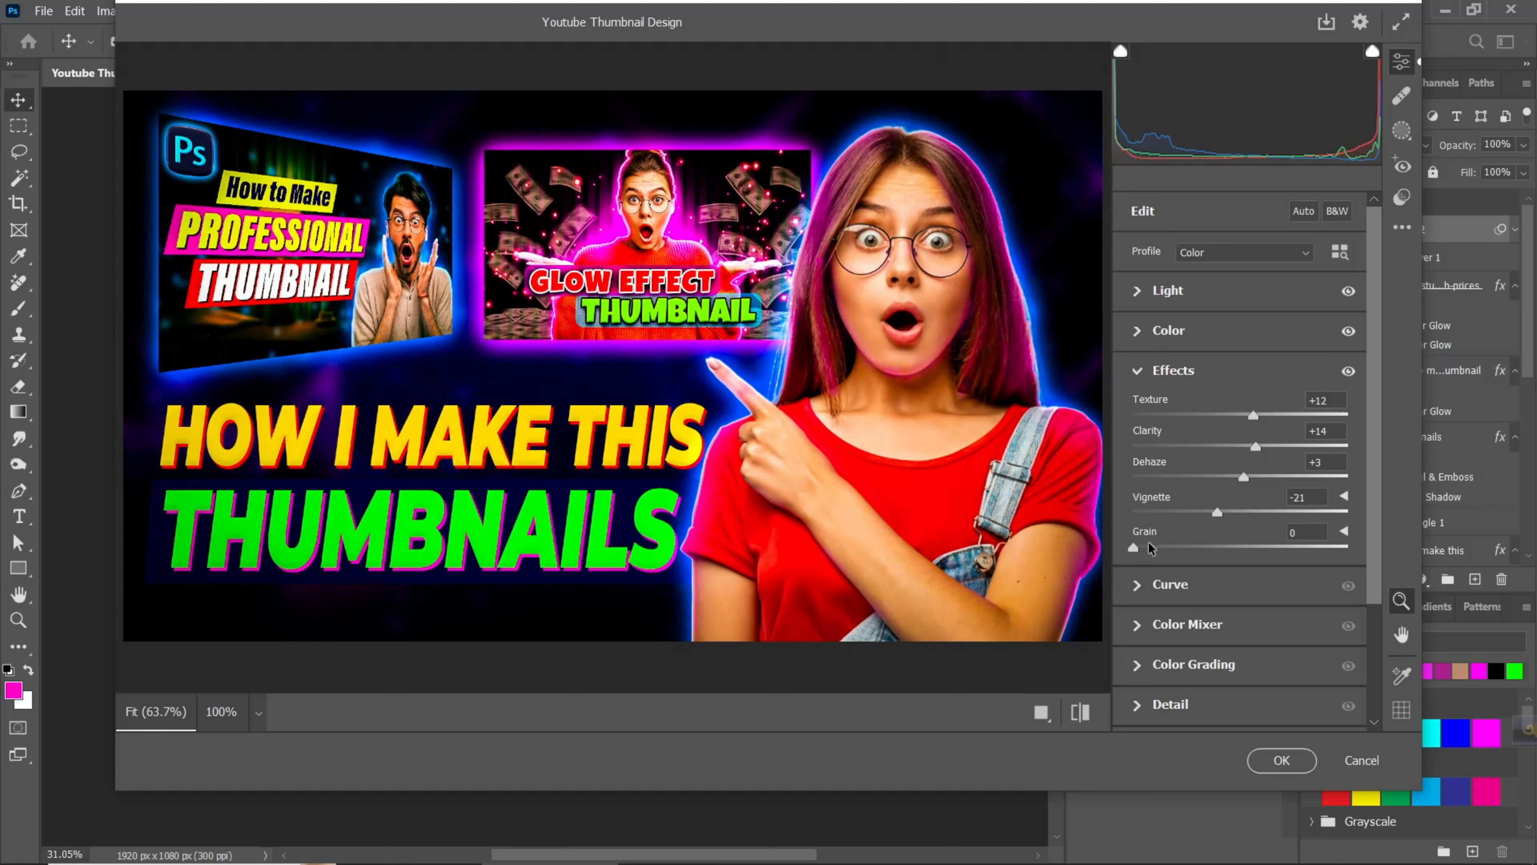
{"action": "left_click_drag", "start_coordinate": [1133, 547], "coordinate": [1169, 586]}
{"action": "left_click_drag", "start_coordinate": [1218, 512], "coordinate": [1215, 515]}
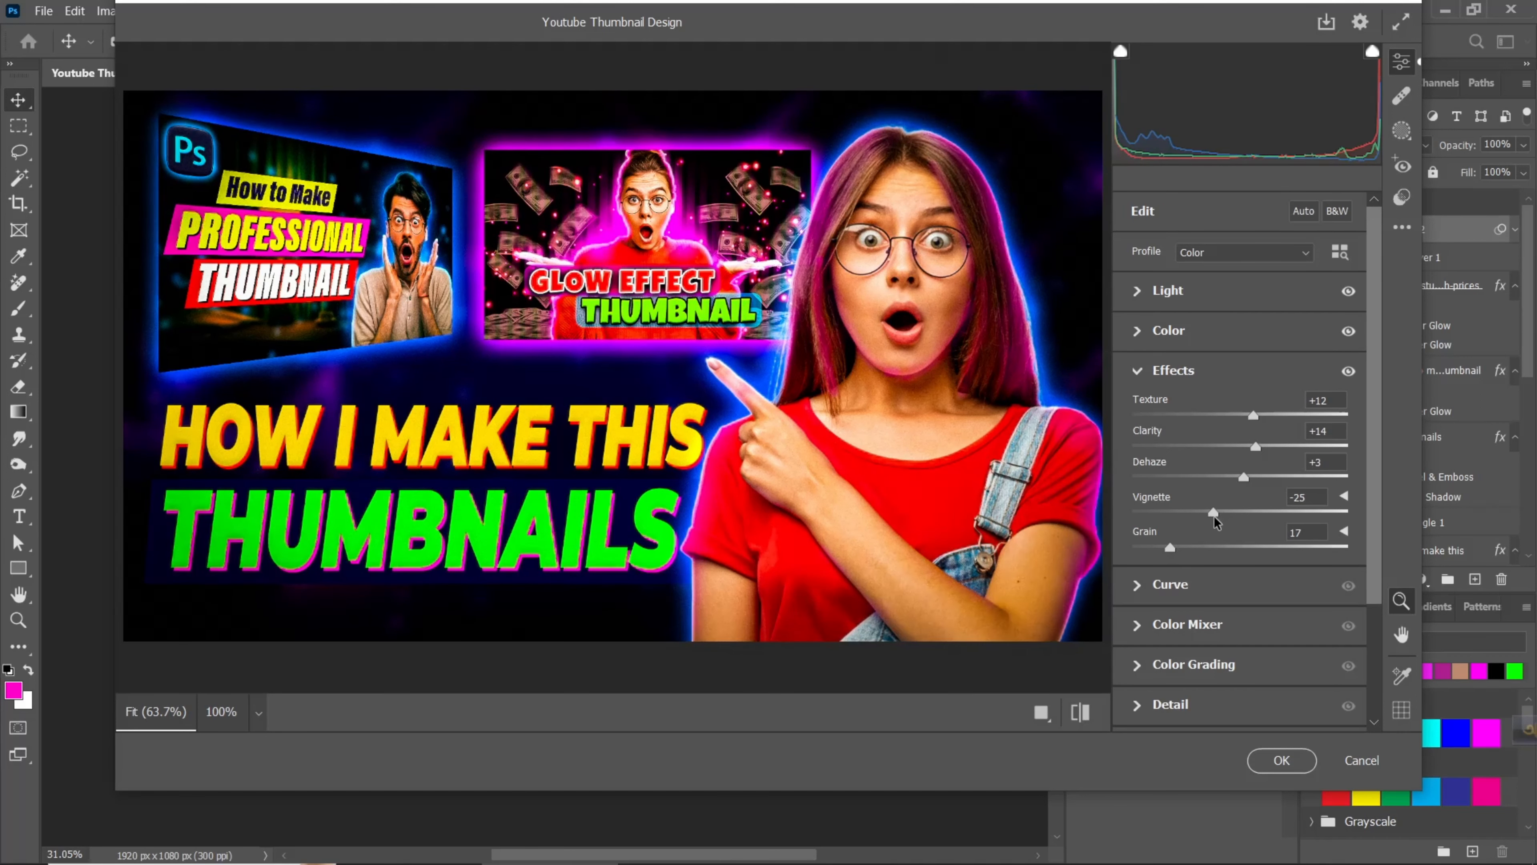
- Set the Color Mixer saturation to Oranges -13, Aquas +19, Blues +18 and Purples +23
{"action": "left_click", "coordinate": [1140, 623]}
{"action": "scroll", "coordinate": [1216, 569], "scroll_direction": "down", "scroll_amount": 3}
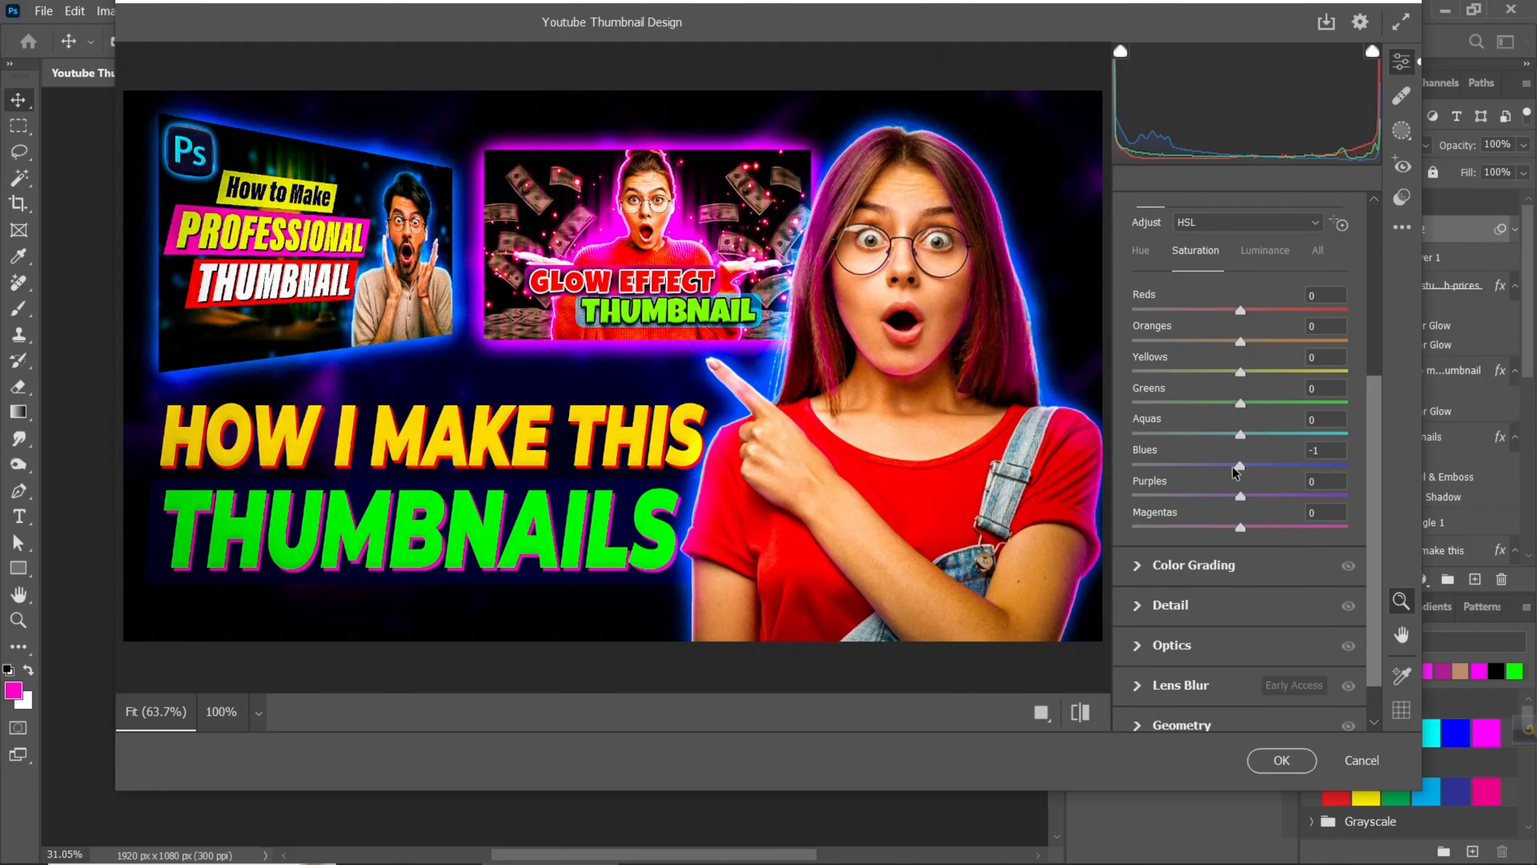
{"action": "left_click_drag", "start_coordinate": [1241, 465], "coordinate": [1263, 437]}
{"action": "left_click_drag", "start_coordinate": [1241, 345], "coordinate": [1227, 403]}
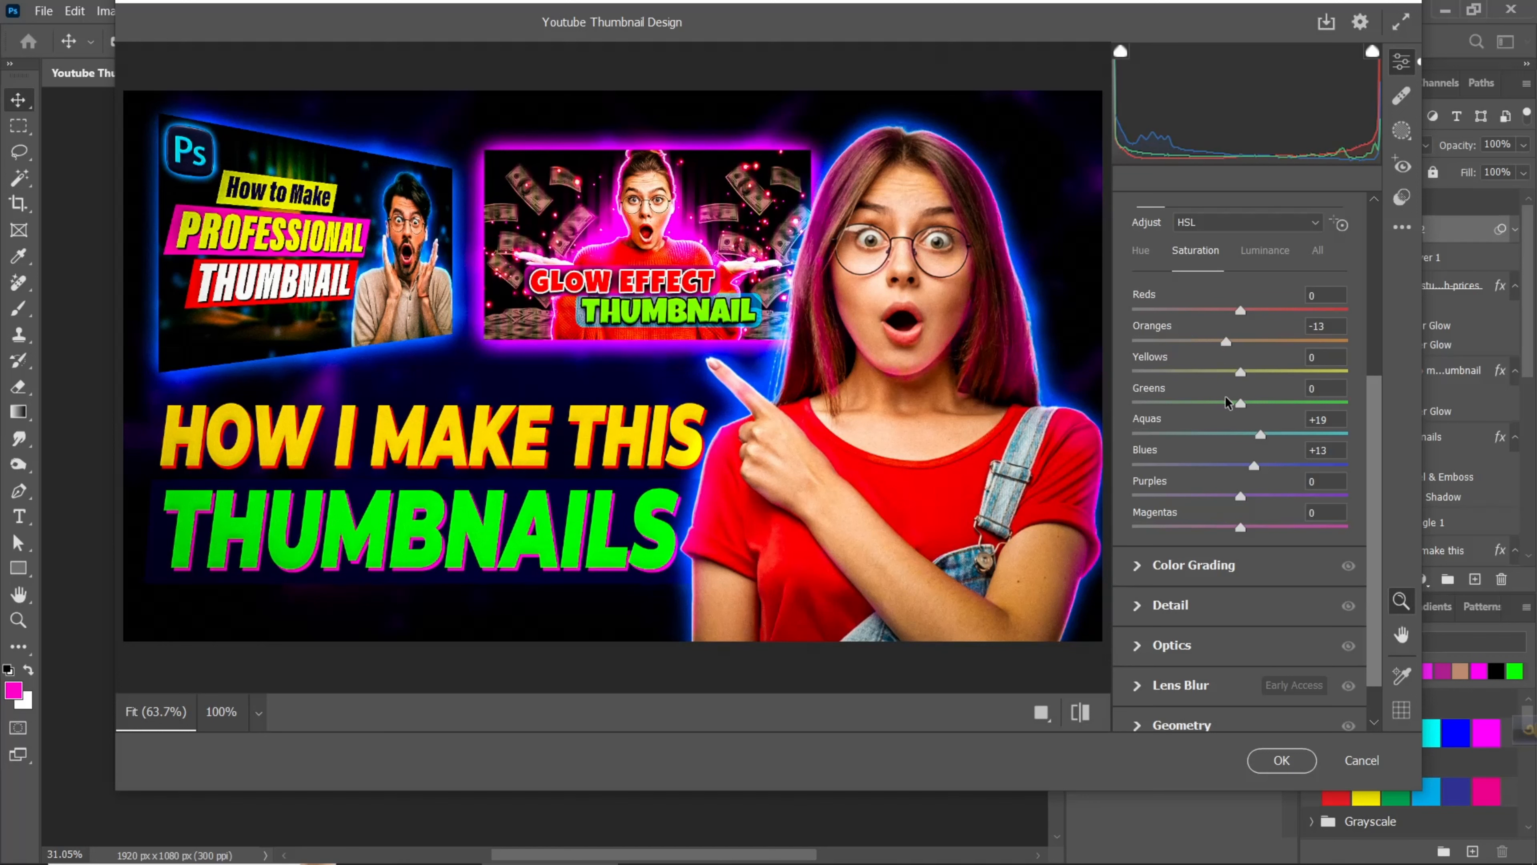
{"action": "mouse_move", "coordinate": [1238, 495]}
{"action": "left_mouse_down"}
{"action": "mouse_move", "coordinate": [1253, 496]}
{"action": "mouse_move", "coordinate": [1266, 465]}
{"action": "mouse_move", "coordinate": [1292, 466]}
{"action": "mouse_move", "coordinate": [1230, 489]}
{"action": "mouse_move", "coordinate": [1261, 499]}
{"action": "left_mouse_up"}
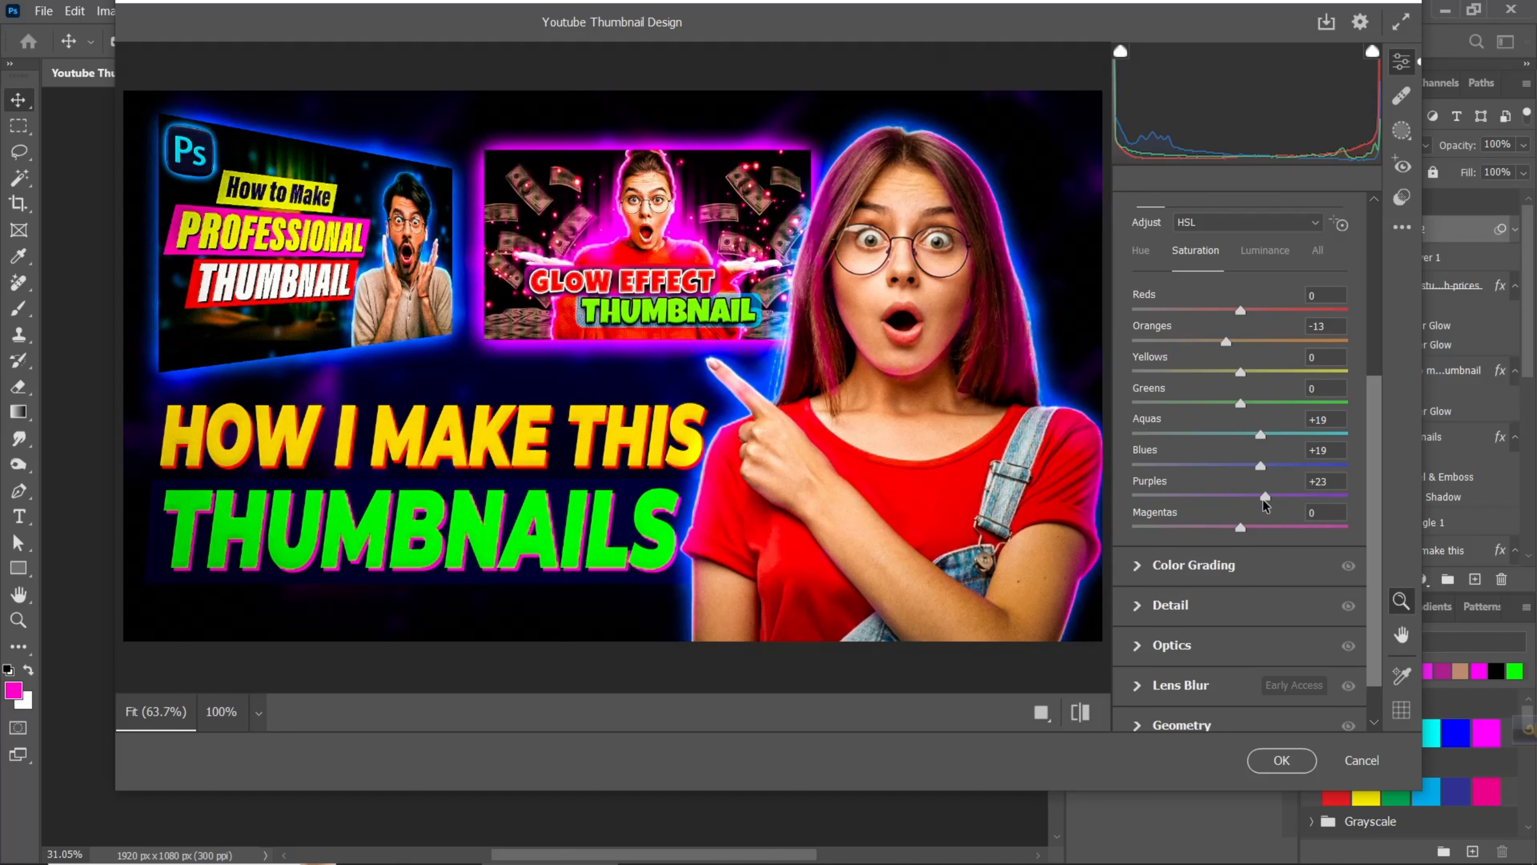
- Tint the shadows blue with Color Grading, using hue 204 and saturation 39
{"action": "scroll", "coordinate": [1266, 509], "scroll_direction": "down", "scroll_amount": 2}
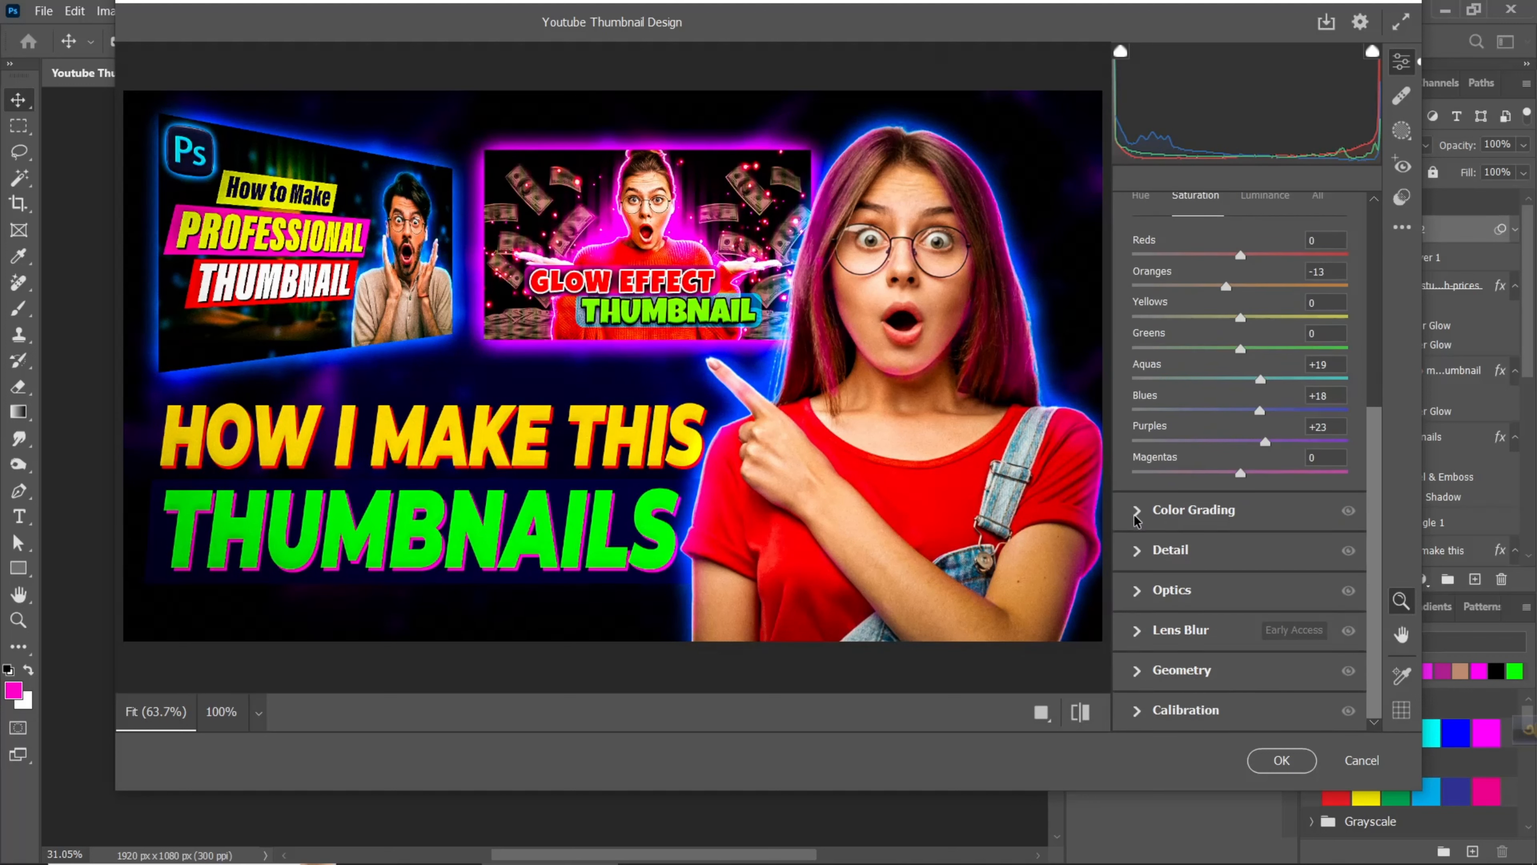
{"action": "left_click", "coordinate": [1144, 516]}
{"action": "mouse_move", "coordinate": [1176, 535]}
{"action": "left_mouse_down"}
{"action": "mouse_move", "coordinate": [1168, 549]}
{"action": "mouse_move", "coordinate": [1191, 517]}
{"action": "mouse_move", "coordinate": [1215, 531]}
{"action": "mouse_move", "coordinate": [1159, 542]}
{"action": "left_mouse_up"}
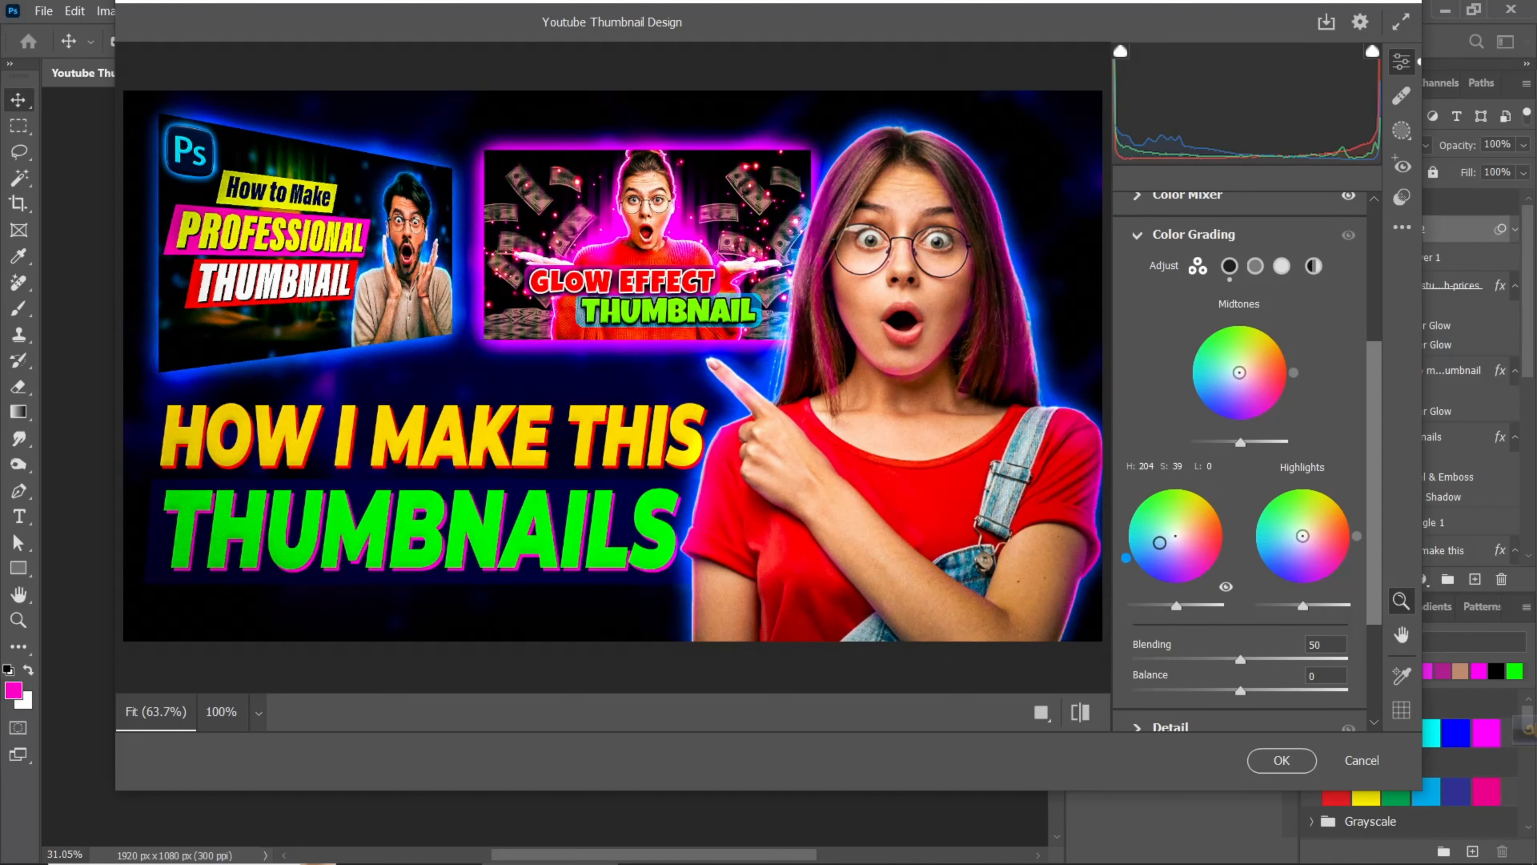
- Set Sharpening 36, Noise Reduction 18 with Detail 100 and Contrast 8, and Color Noise Reduction 43, and apply the Camera Raw Filter
{"action": "scroll", "coordinate": [1218, 660], "scroll_direction": "down", "scroll_amount": 3}
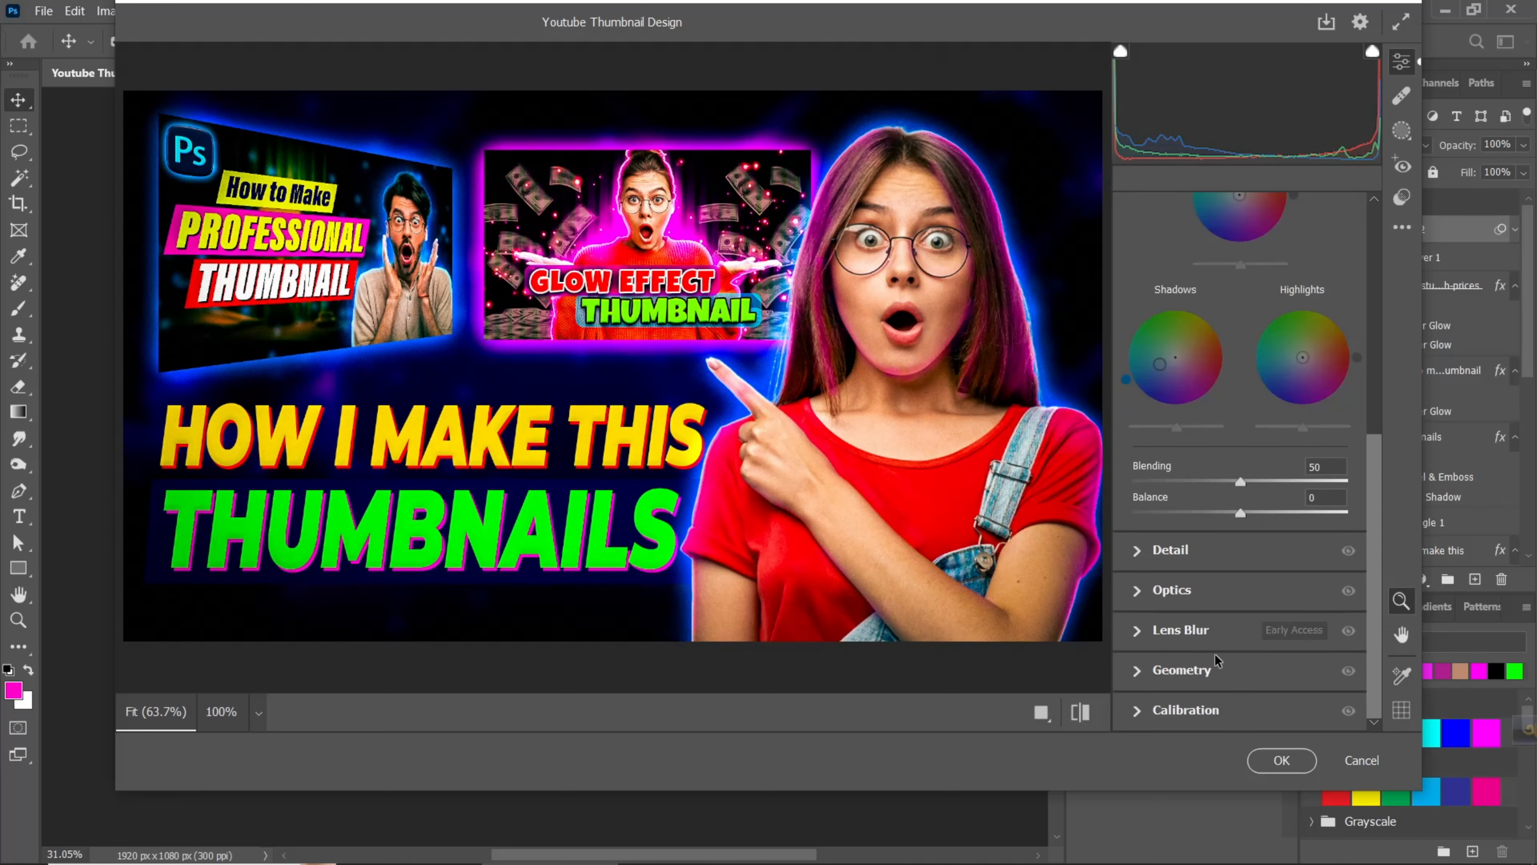
{"action": "left_click", "coordinate": [1135, 552]}
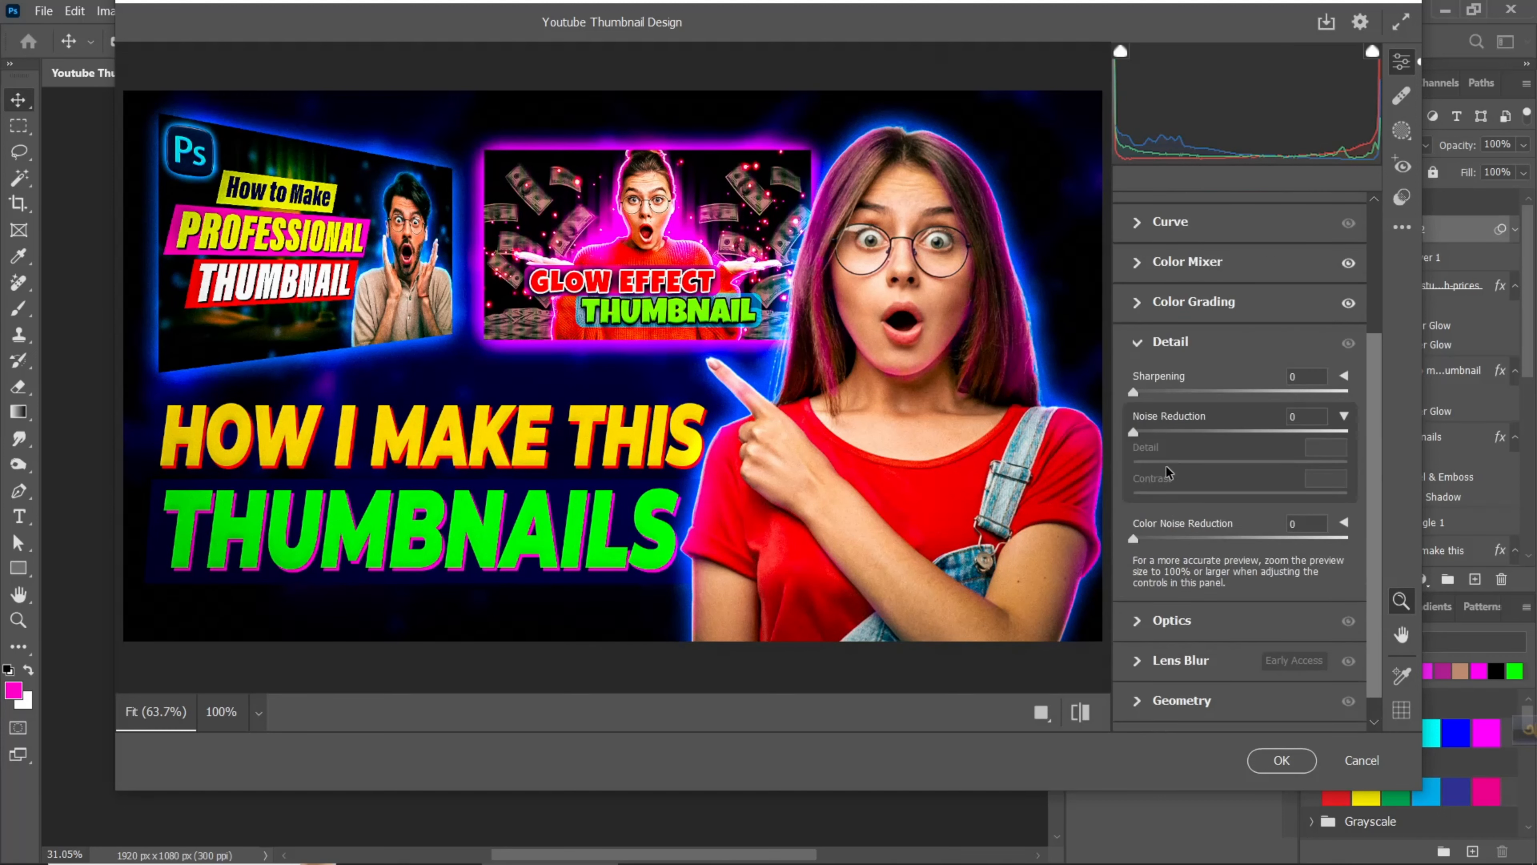
{"action": "left_click_drag", "start_coordinate": [1150, 398], "coordinate": [1465, 474]}
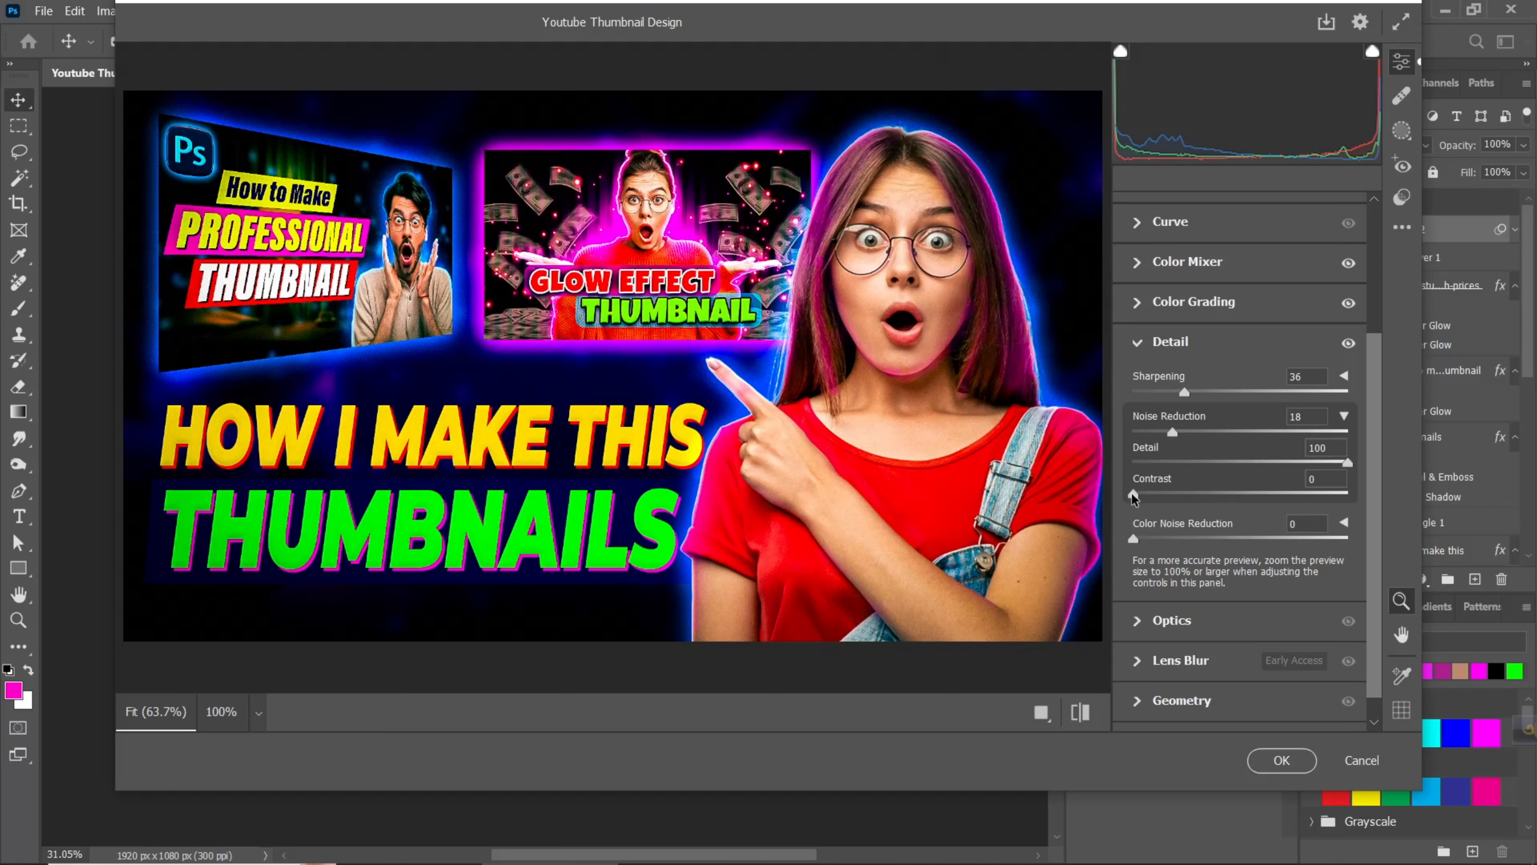
{"action": "left_click_drag", "start_coordinate": [1132, 493], "coordinate": [1194, 537]}
{"action": "left_click_drag", "start_coordinate": [1288, 544], "coordinate": [1225, 562]}
{"action": "scroll", "coordinate": [1205, 626], "scroll_direction": "down", "scroll_amount": 1}
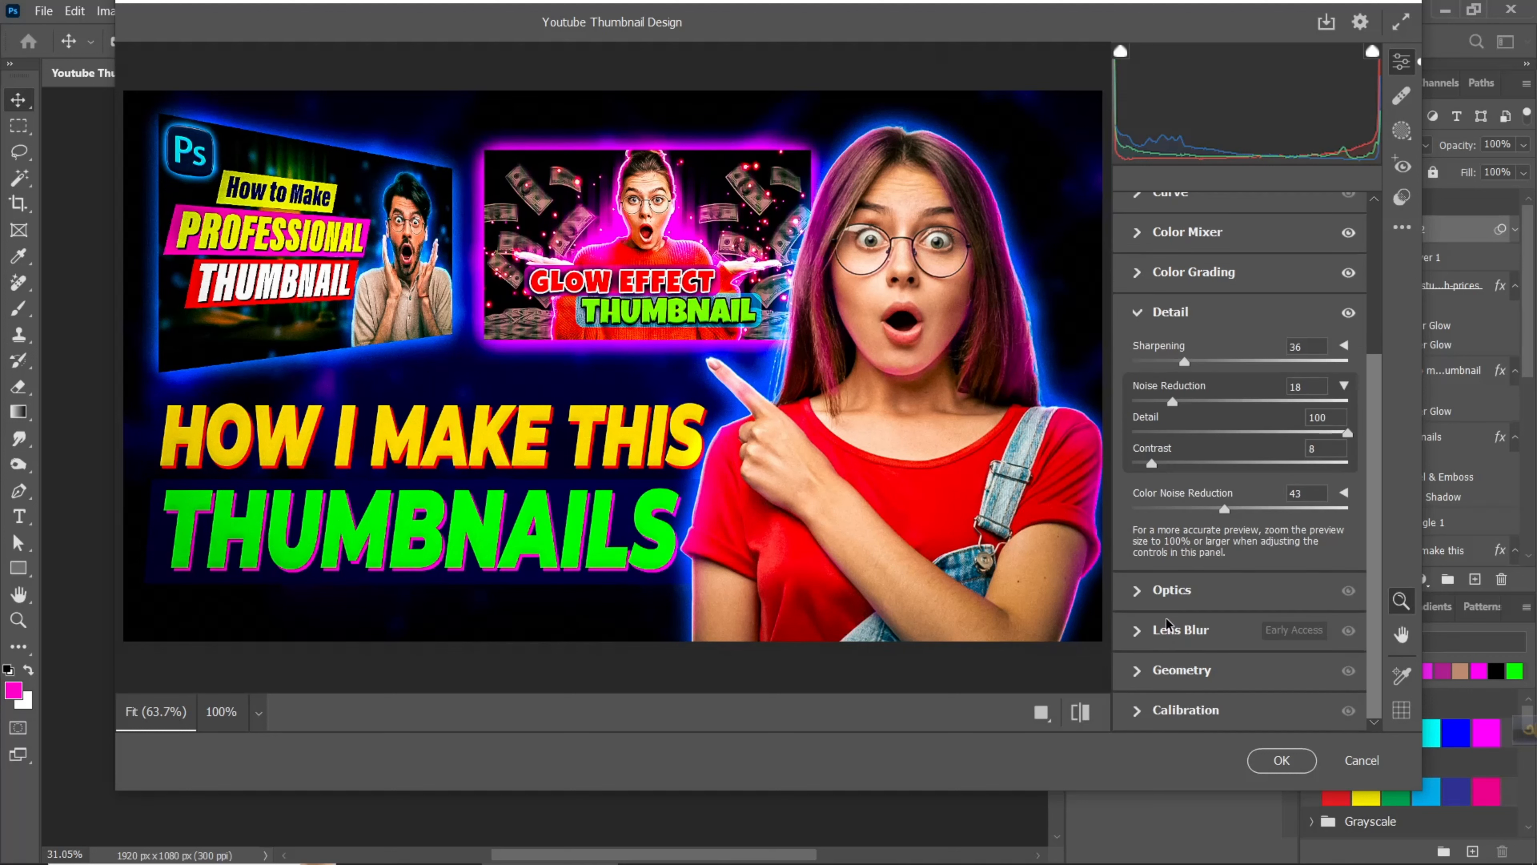
{"action": "left_click", "coordinate": [1277, 763]}
- Hide Layer 2 to compare the color-graded thumbnail with the ungraded artwork at a larger view
{"action": "key", "text": "ctrl+0"}
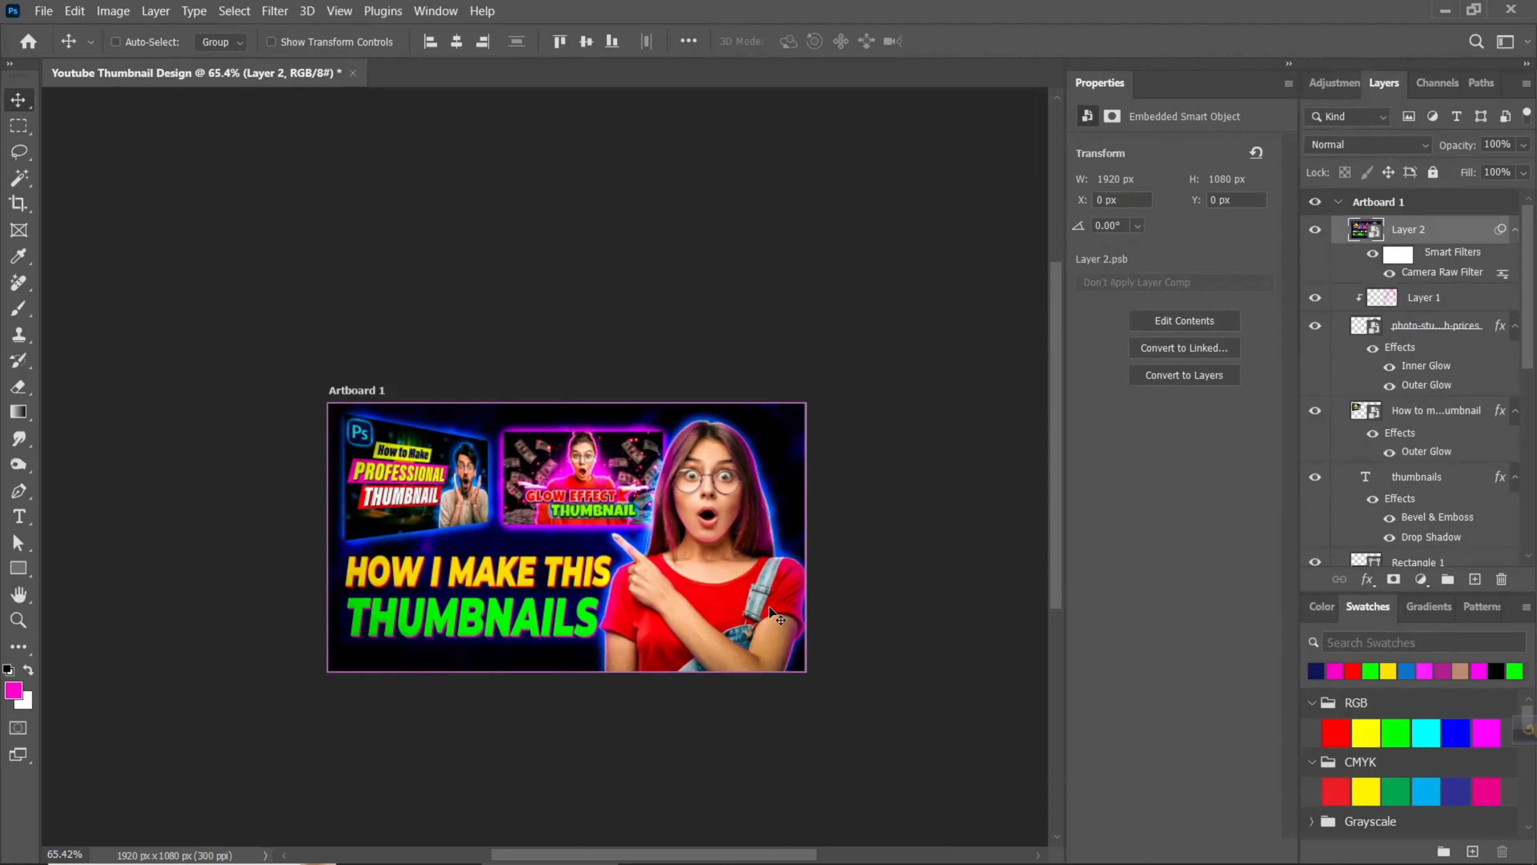
{"action": "scroll", "coordinate": [780, 384], "scroll_direction": "down", "scroll_amount": 1}
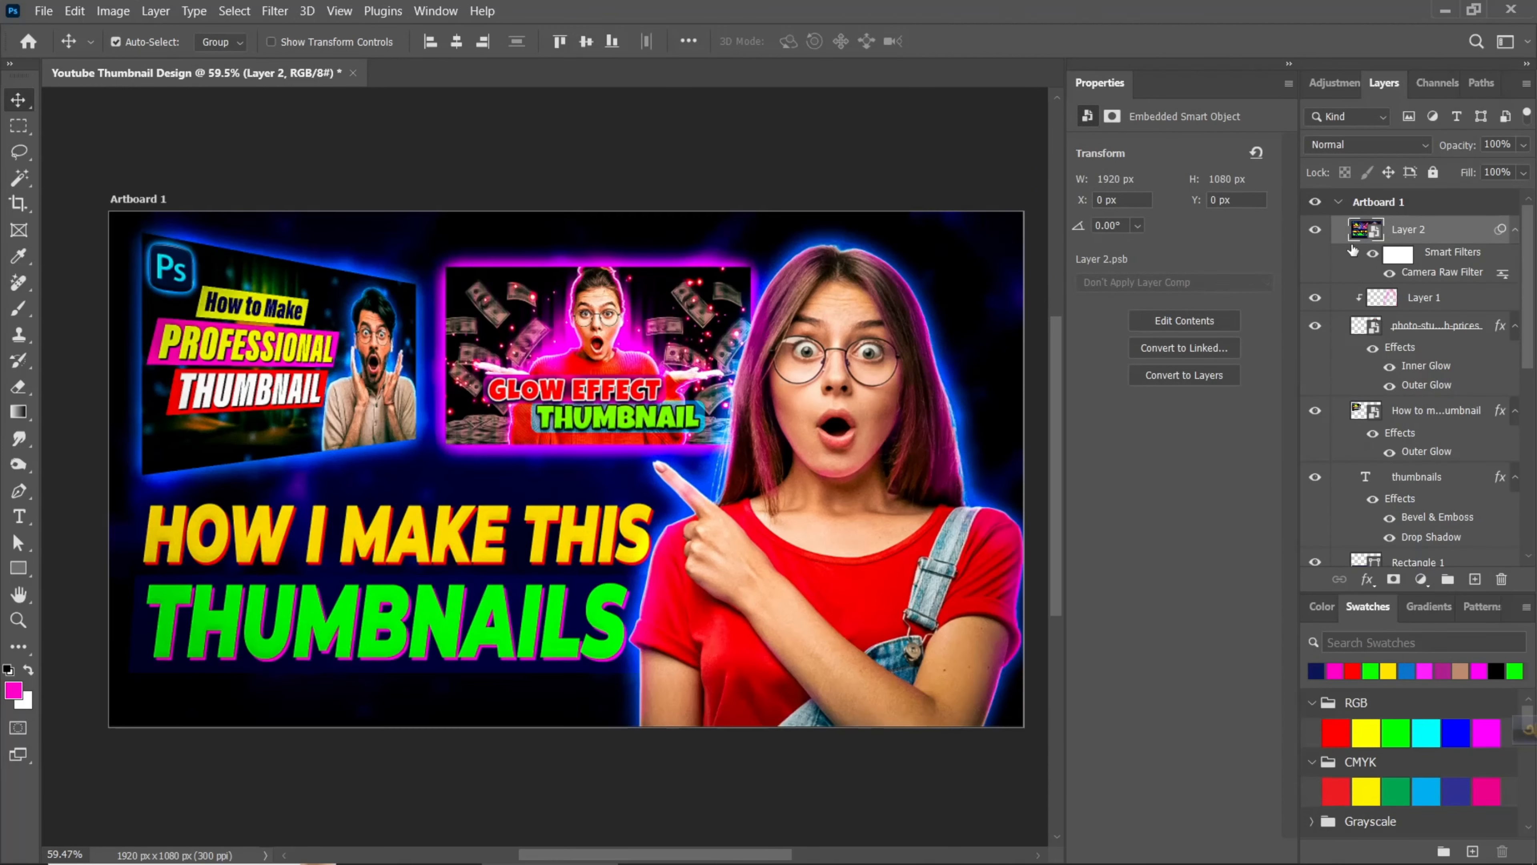
{"action": "left_click", "coordinate": [1316, 230]}
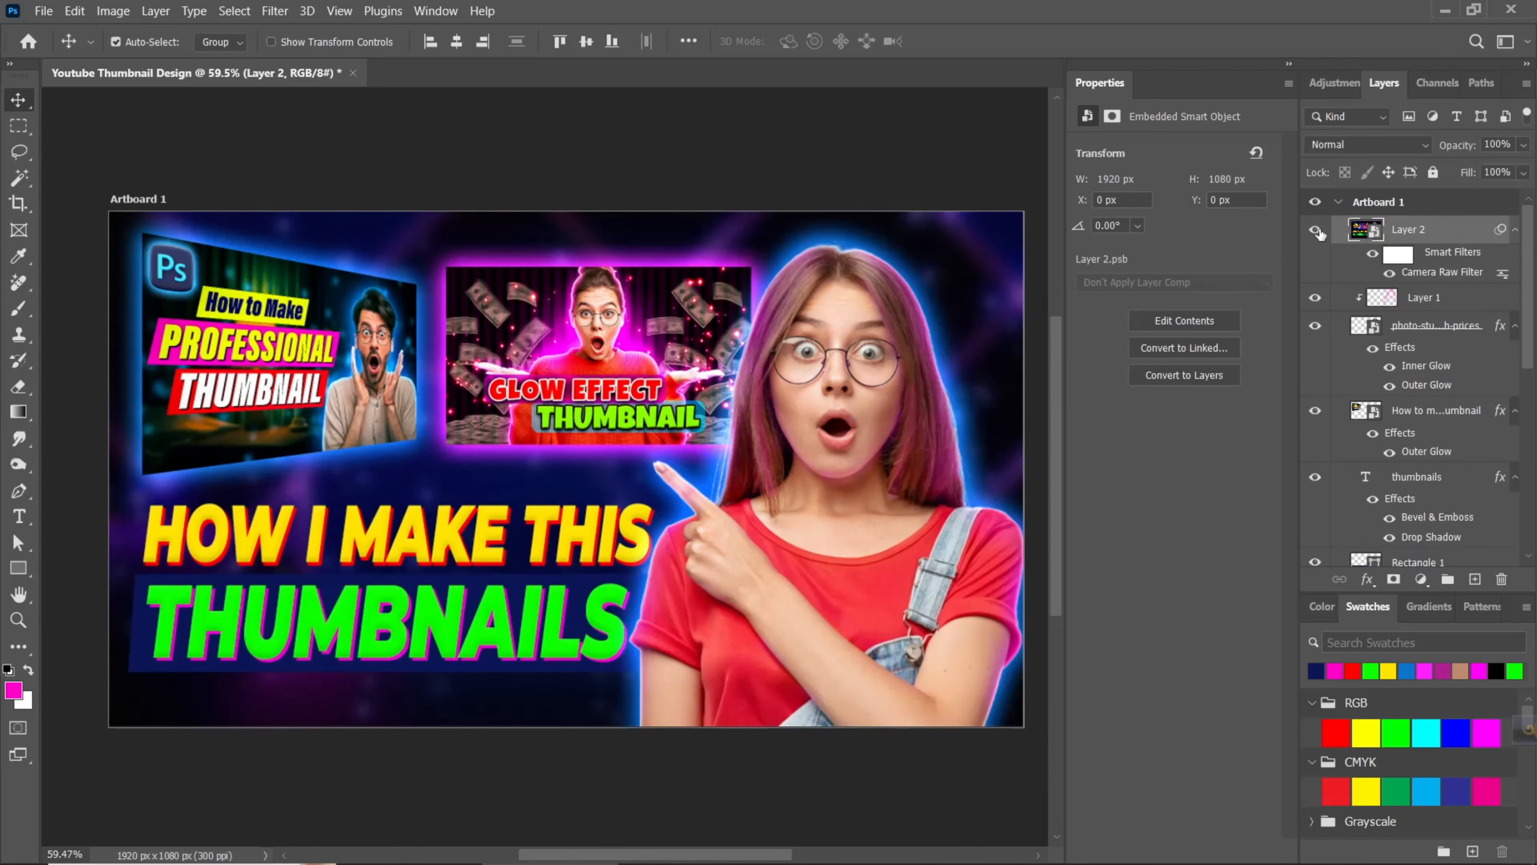